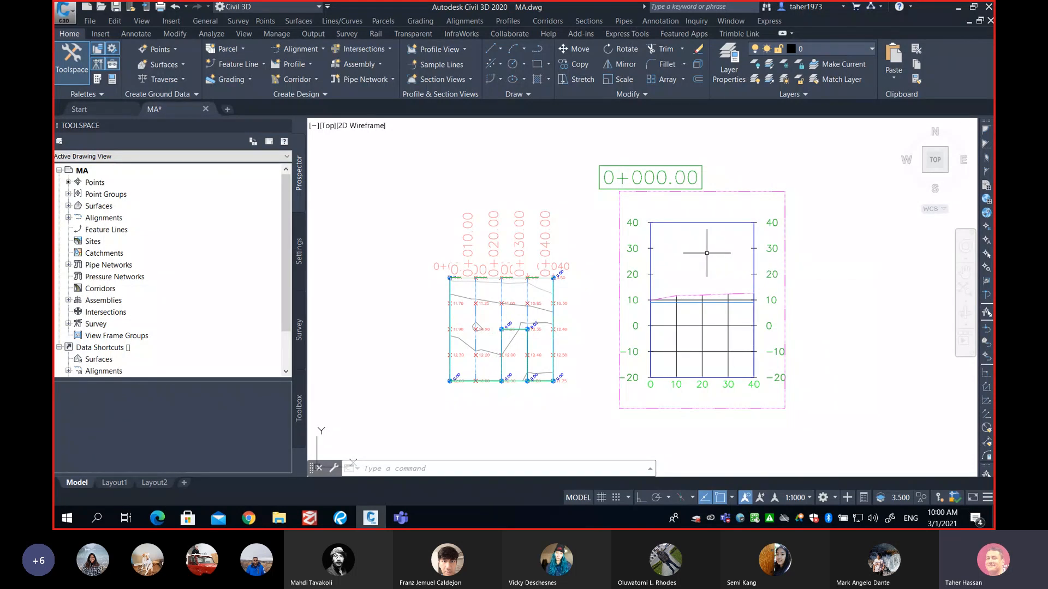
# Step: Examine the surveyed plan grid with its station labels beside the section view for station 0+000.00
pyautogui.moveTo(696, 256)
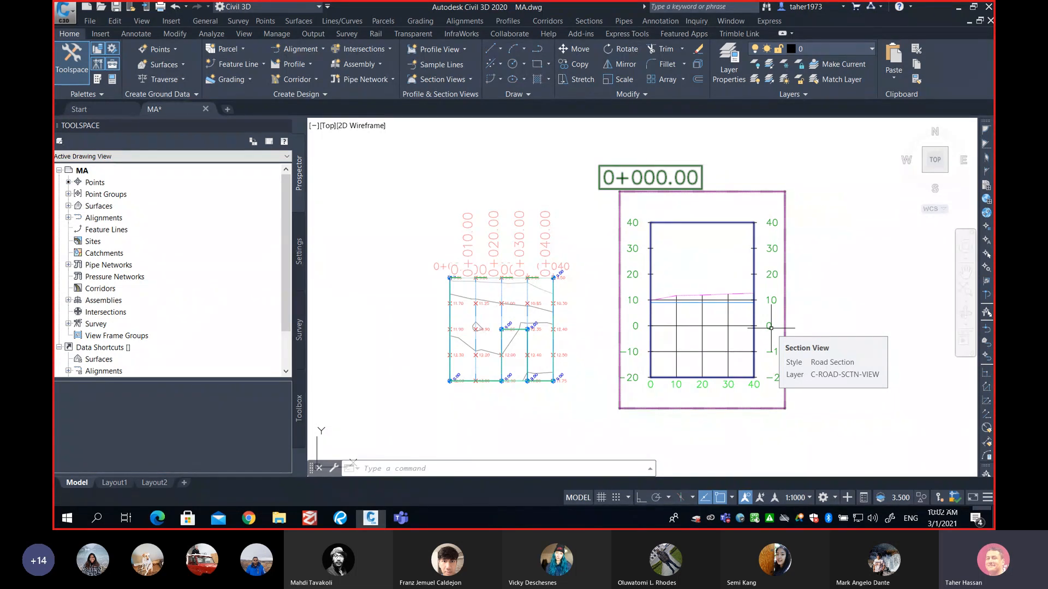
pyautogui.moveTo(490, 329); pyautogui.dragTo(561, 309, button='middle')
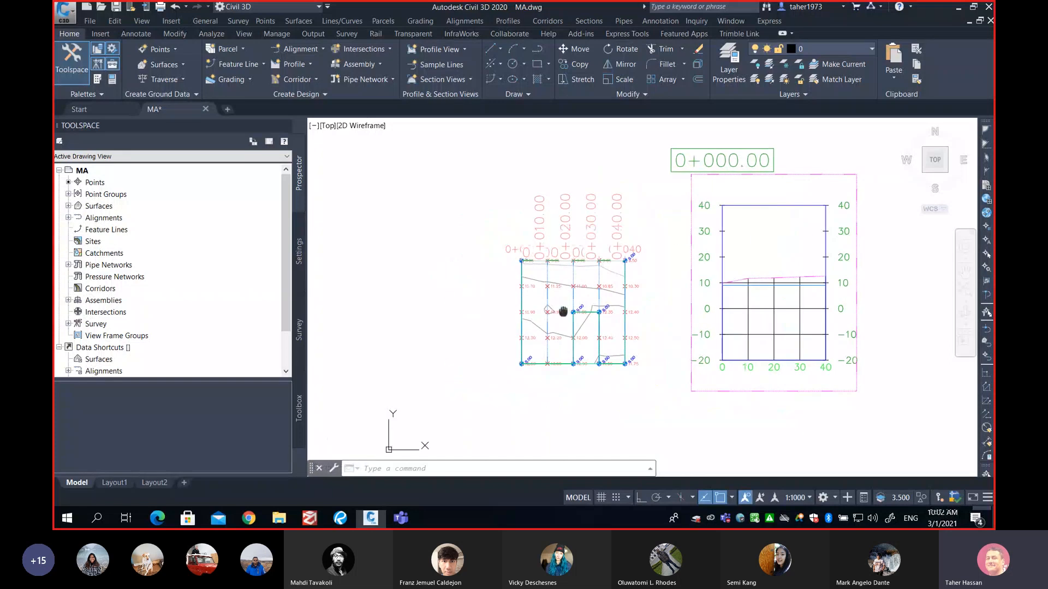
pyautogui.scroll(2, 571, 311)
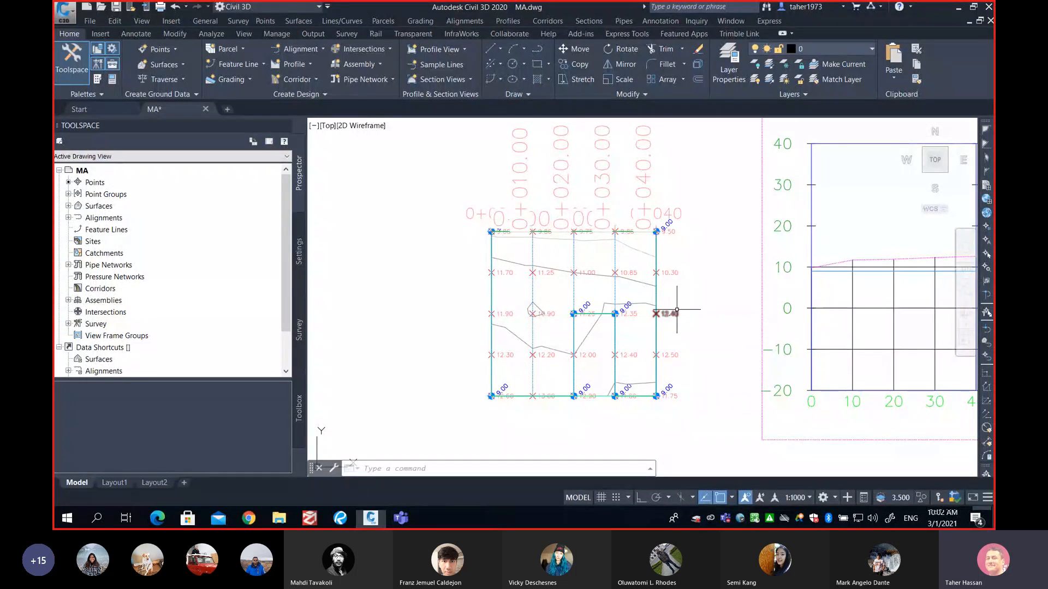
pyautogui.moveTo(701, 293); pyautogui.dragTo(643, 285, button='middle')
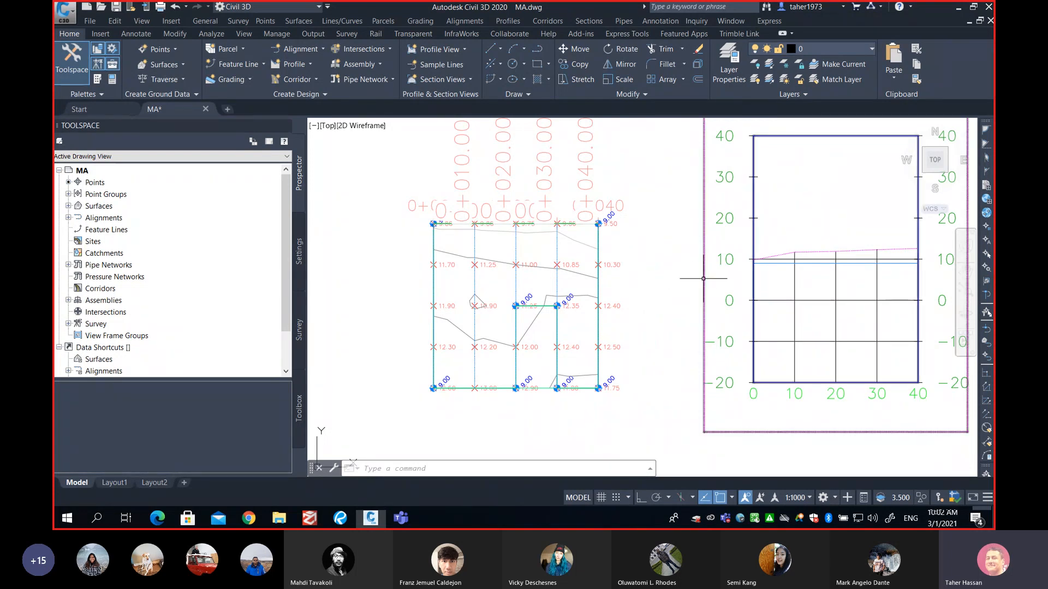
pyautogui.moveTo(694, 267); pyautogui.dragTo(674, 269, button='middle')
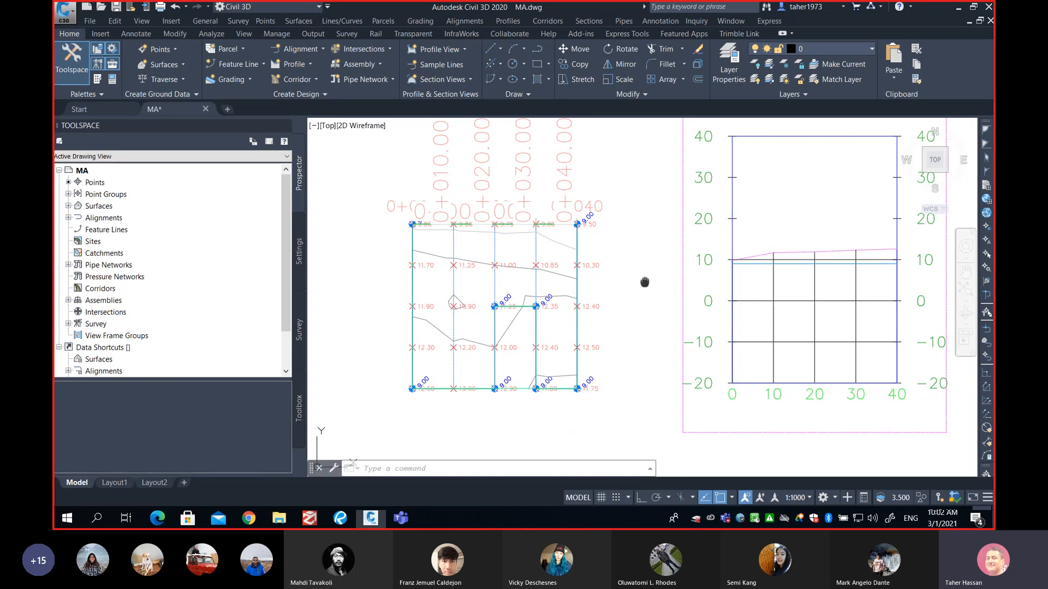
pyautogui.moveTo(646, 283); pyautogui.dragTo(690, 296, button='middle')
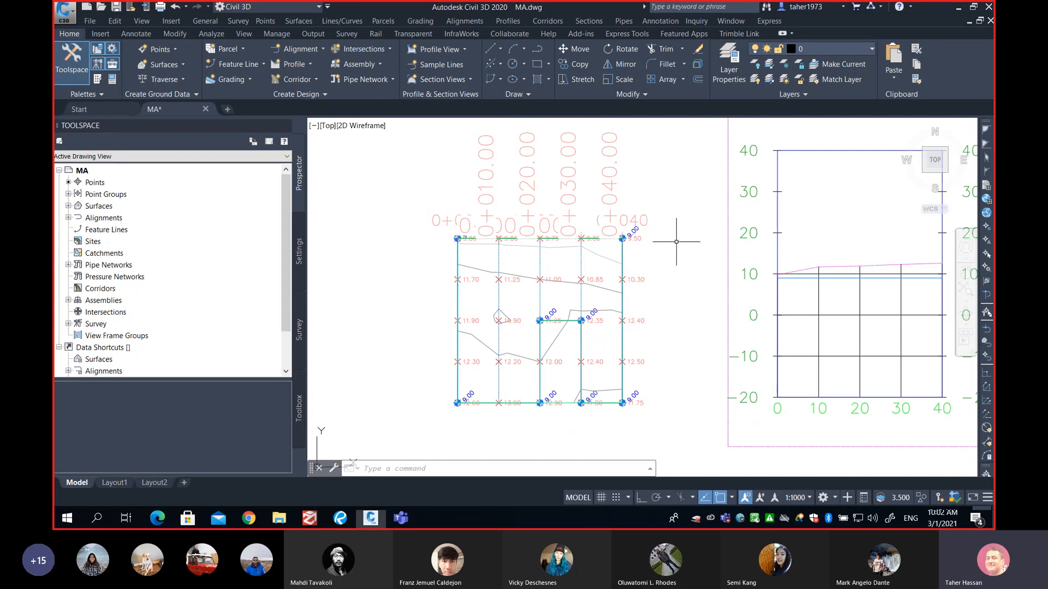
pyautogui.moveTo(676, 241); pyautogui.dragTo(688, 281, button='middle')
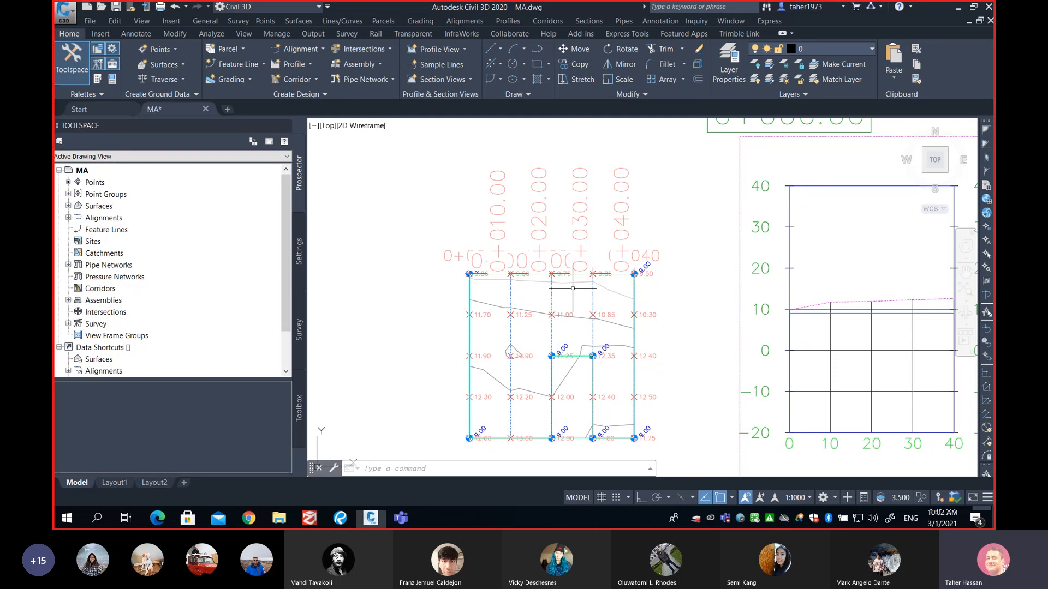
# Step: Examine the spot elevations and contours along the grid's upper edge, around My Volume Alignment
pyautogui.moveTo(572, 289)
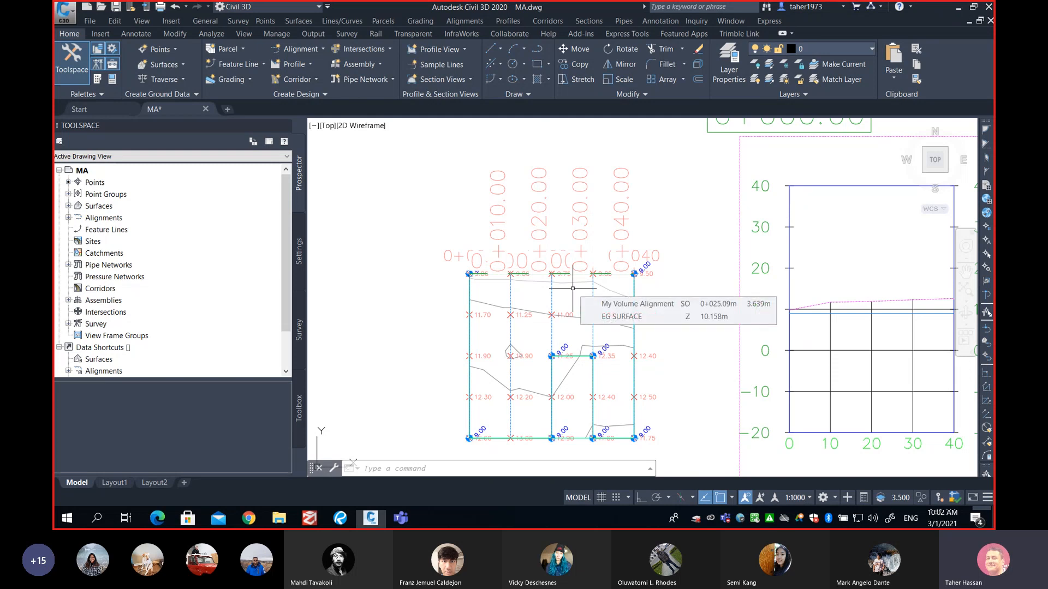
pyautogui.scroll(2, 572, 288)
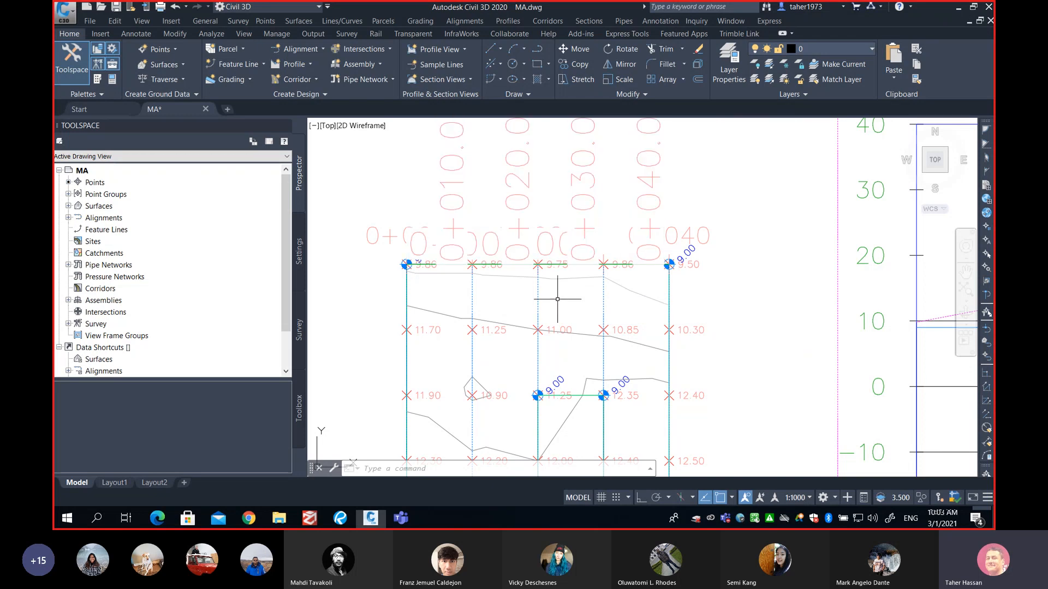
pyautogui.moveTo(557, 299); pyautogui.dragTo(627, 335, button='middle')
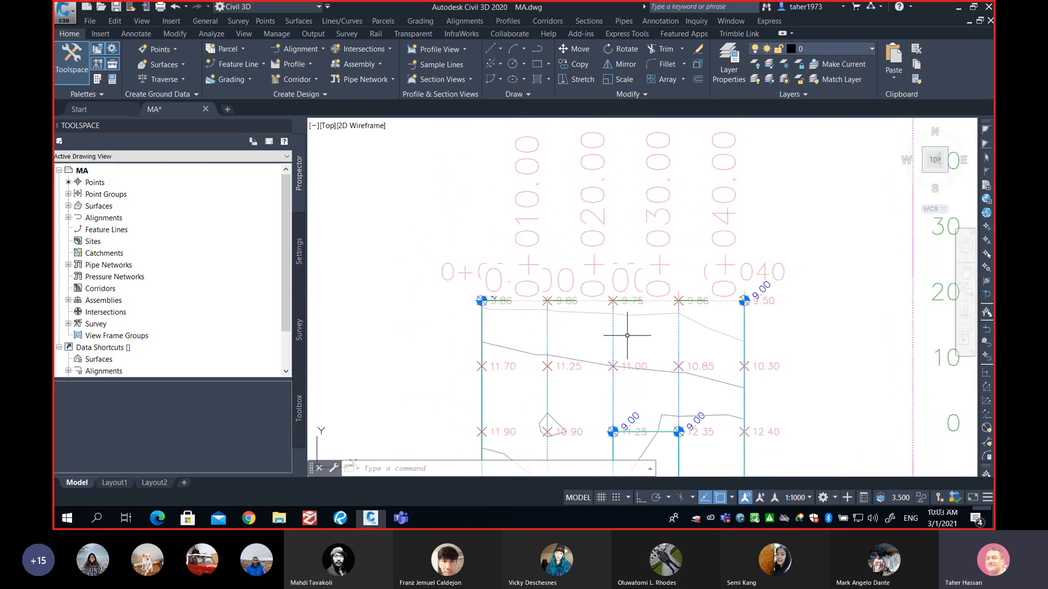
pyautogui.scroll(4, 627, 336)
pyautogui.scroll(-2, 627, 335)
pyautogui.moveTo(628, 335)
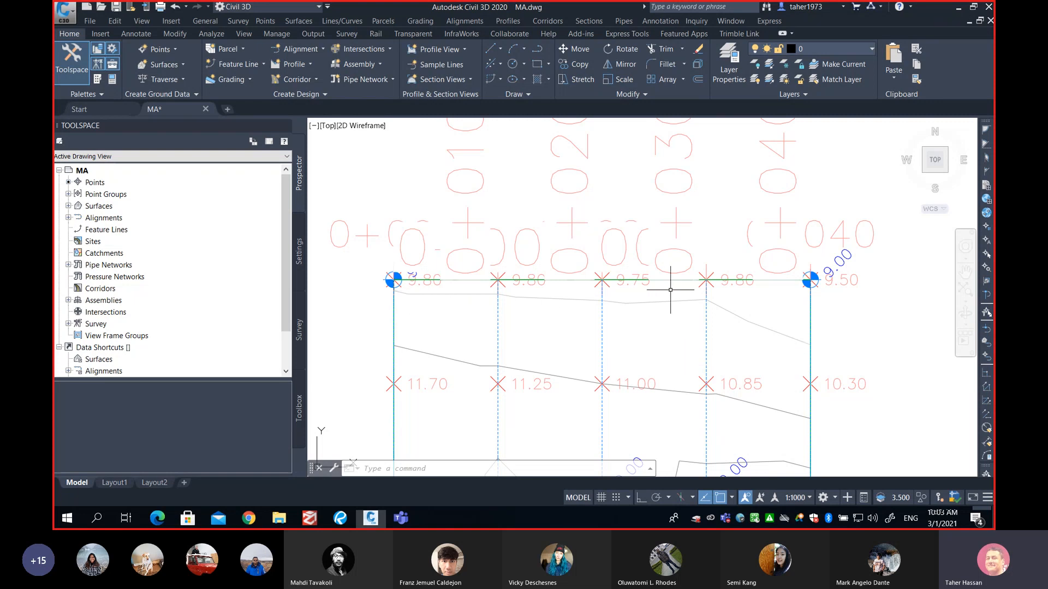
pyautogui.scroll(-2, 670, 290)
pyautogui.moveTo(678, 289)
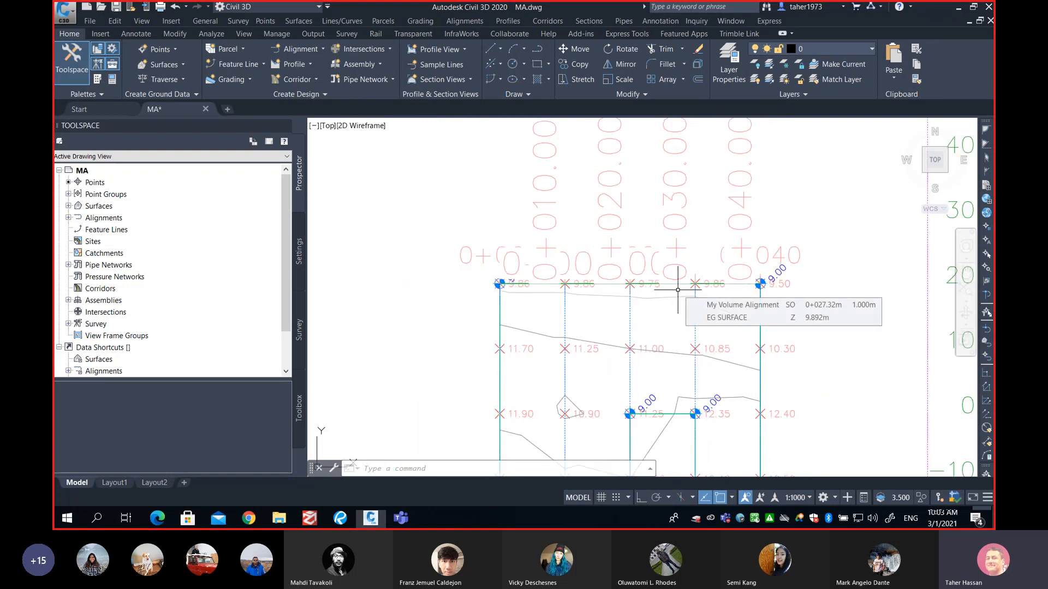
pyautogui.scroll(-2, 799, 300)
# Step: Examine the proposed 9.00 levels at the grid's boundary corners and inner points against the existing ground elevations
pyautogui.moveTo(821, 339)
pyautogui.mouseDown(button='middle')
pyautogui.moveTo(711, 283)
pyautogui.moveTo(664, 281)
pyautogui.mouseUp(button='middle')
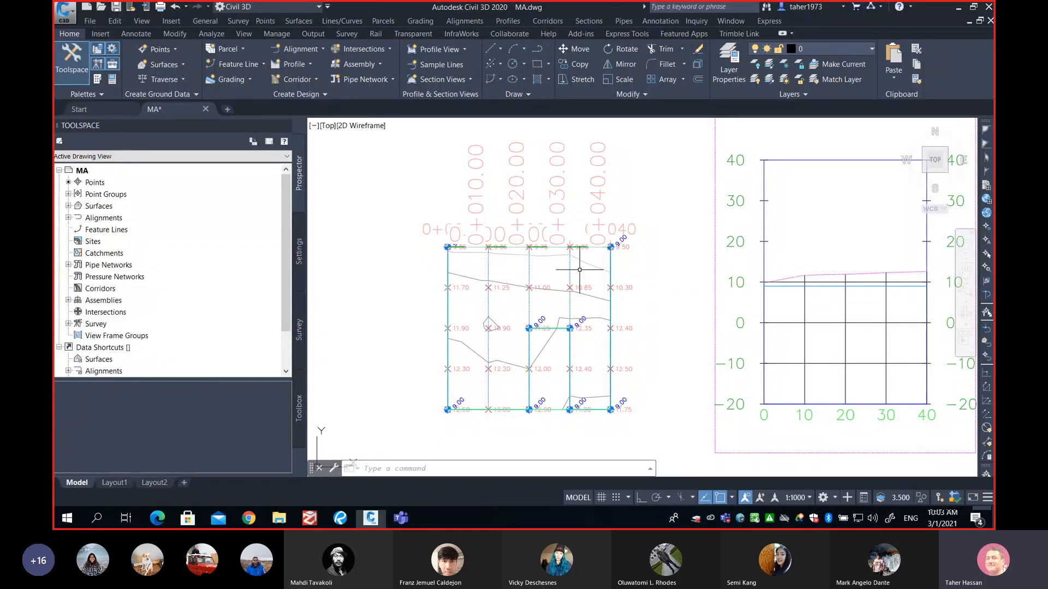
pyautogui.scroll(2, 539, 269)
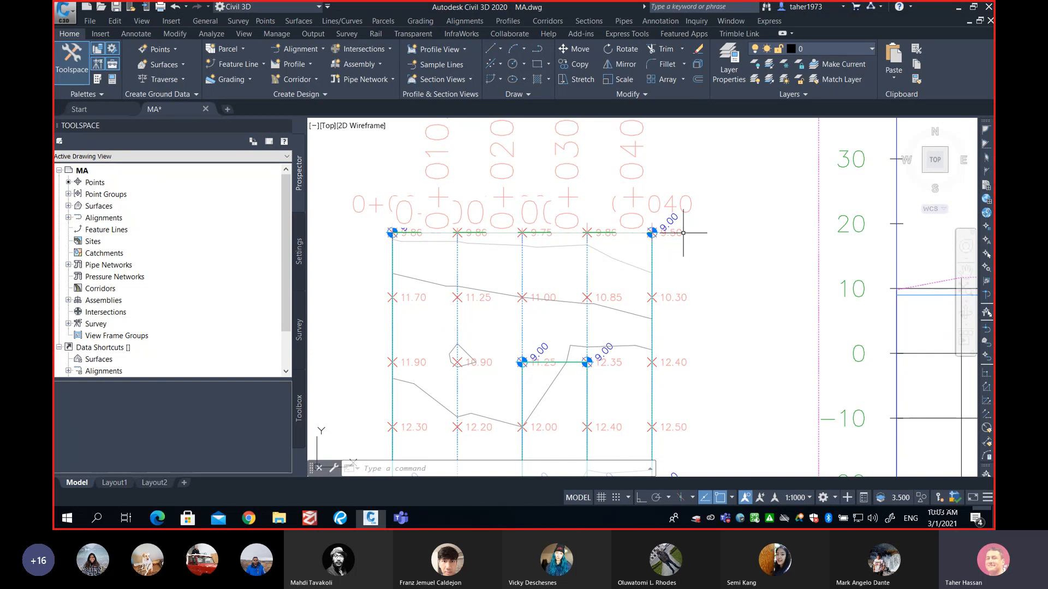
pyautogui.scroll(-2, 666, 229)
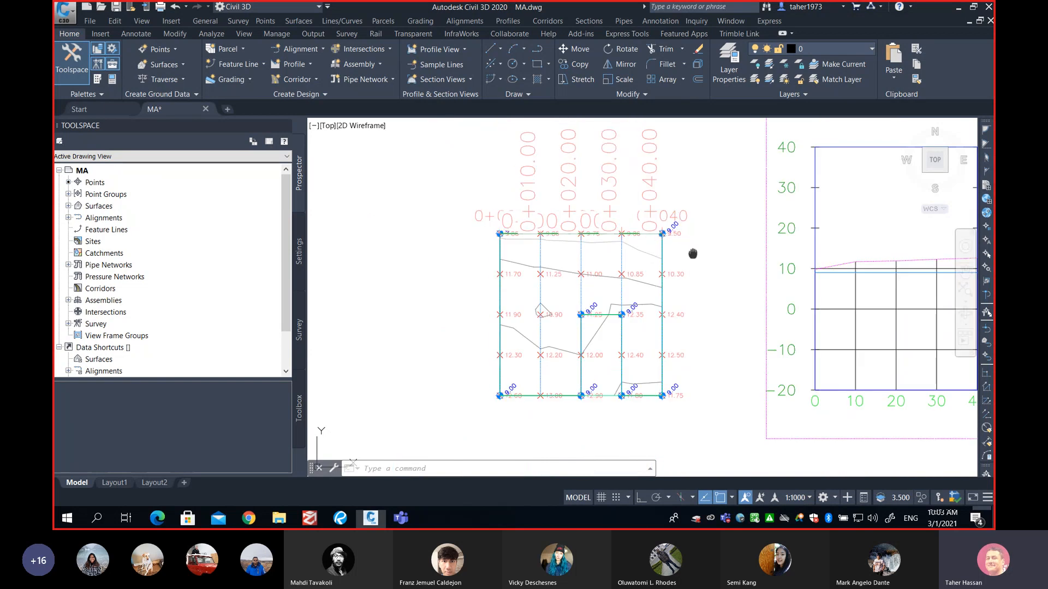
pyautogui.moveTo(692, 254); pyautogui.dragTo(652, 254, button='middle')
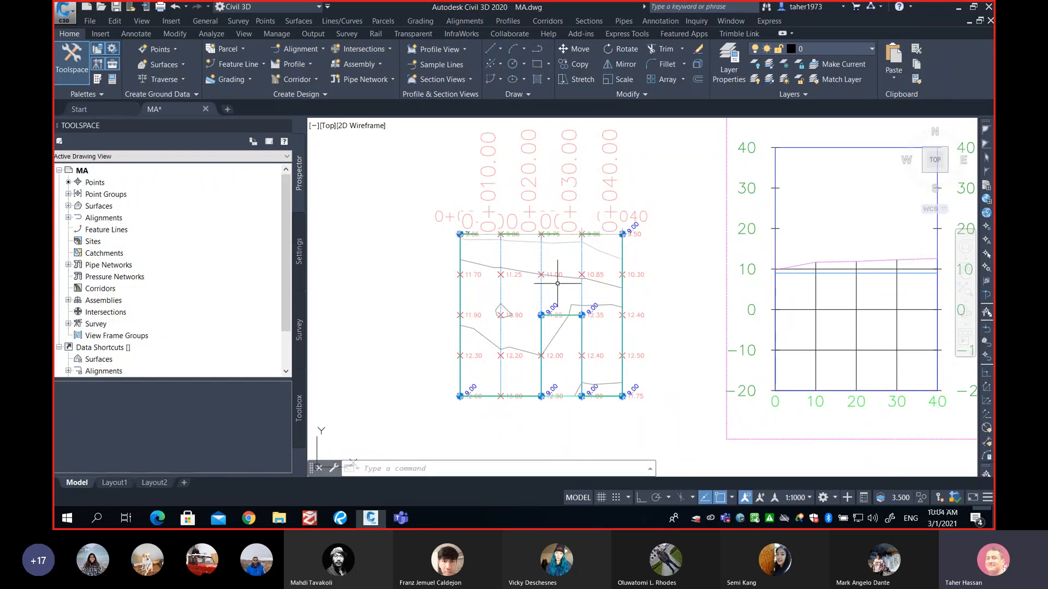
pyautogui.moveTo(563, 287)
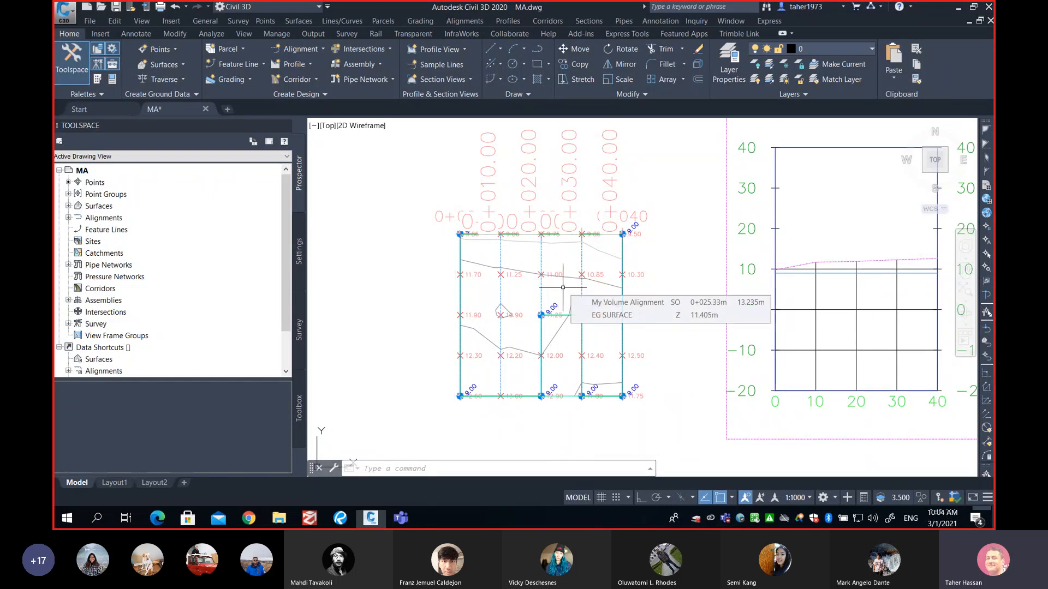
pyautogui.click(581, 315)
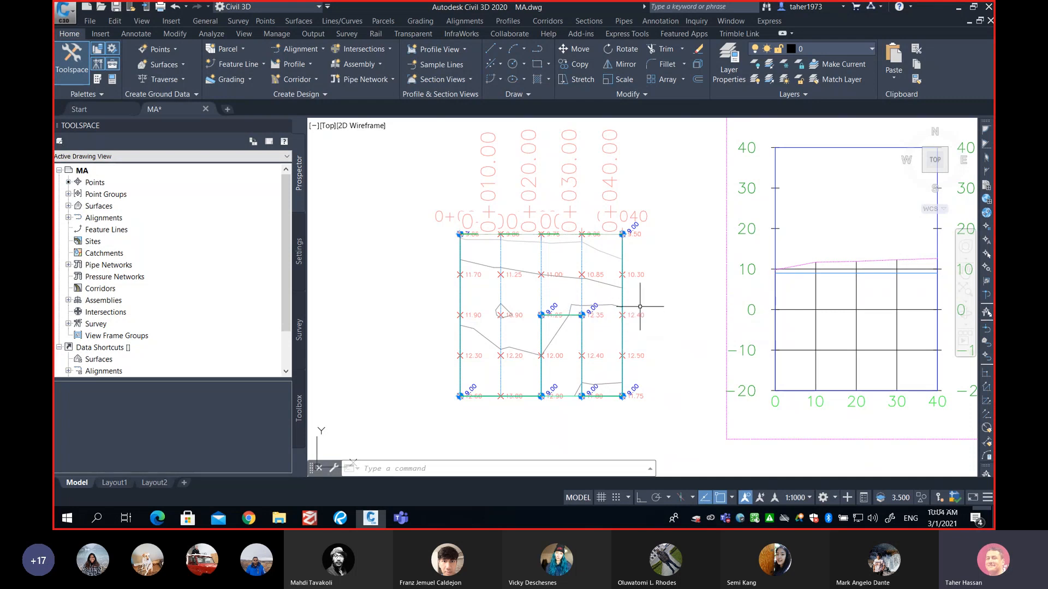
pyautogui.moveTo(635, 313); pyautogui.dragTo(657, 307, button='middle')
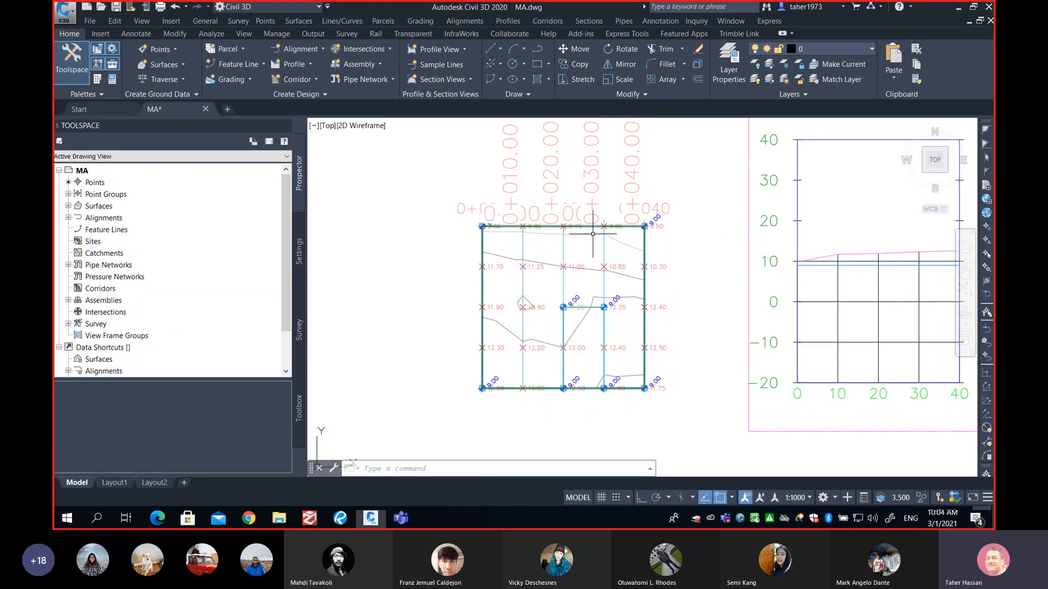
pyautogui.scroll(4, 592, 235)
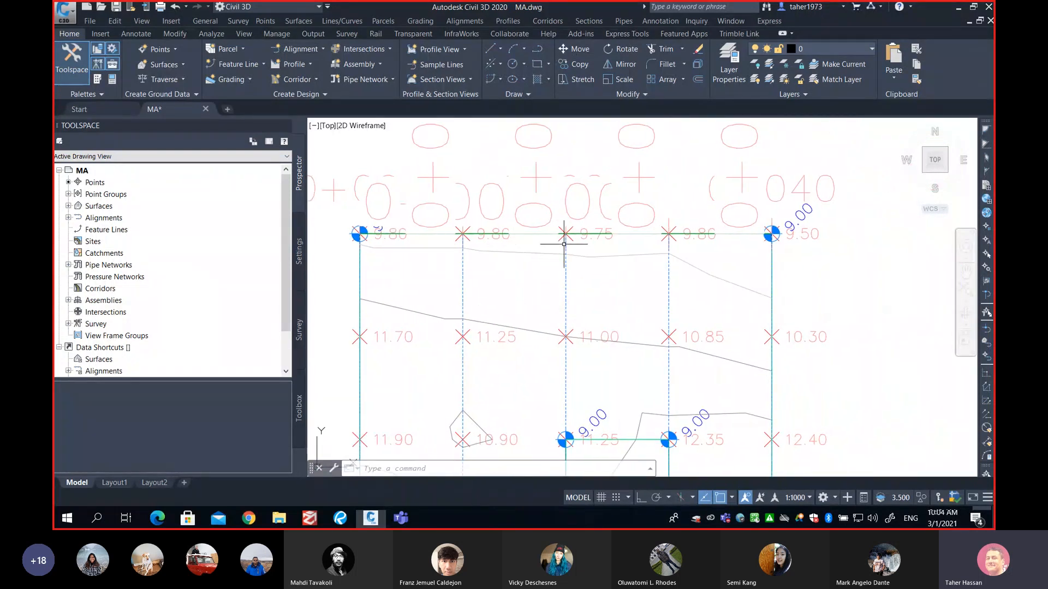
pyautogui.moveTo(562, 233); pyautogui.dragTo(736, 292, button='middle')
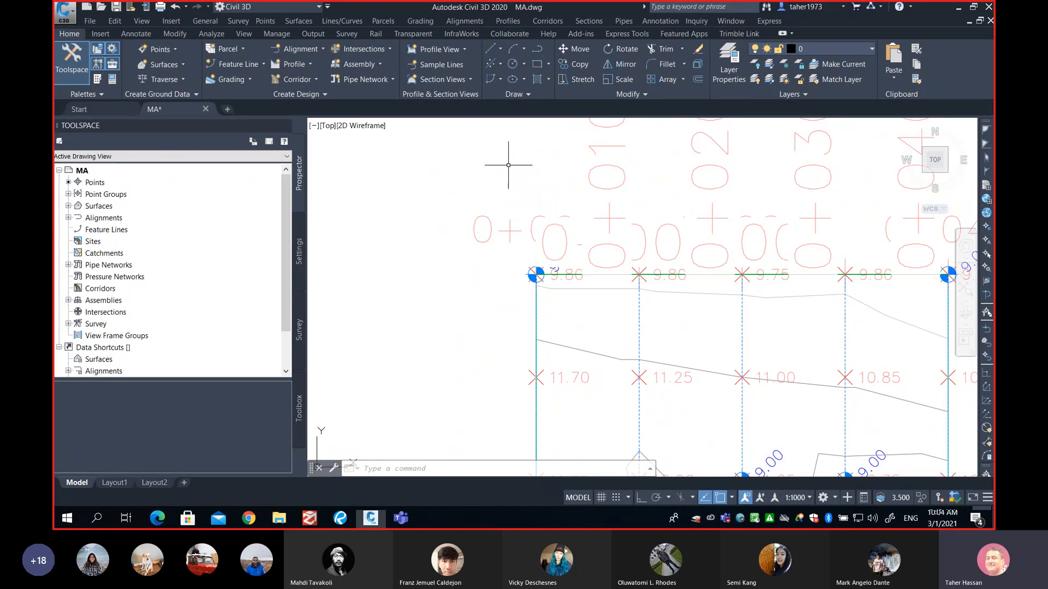
pyautogui.scroll(-4, 520, 205)
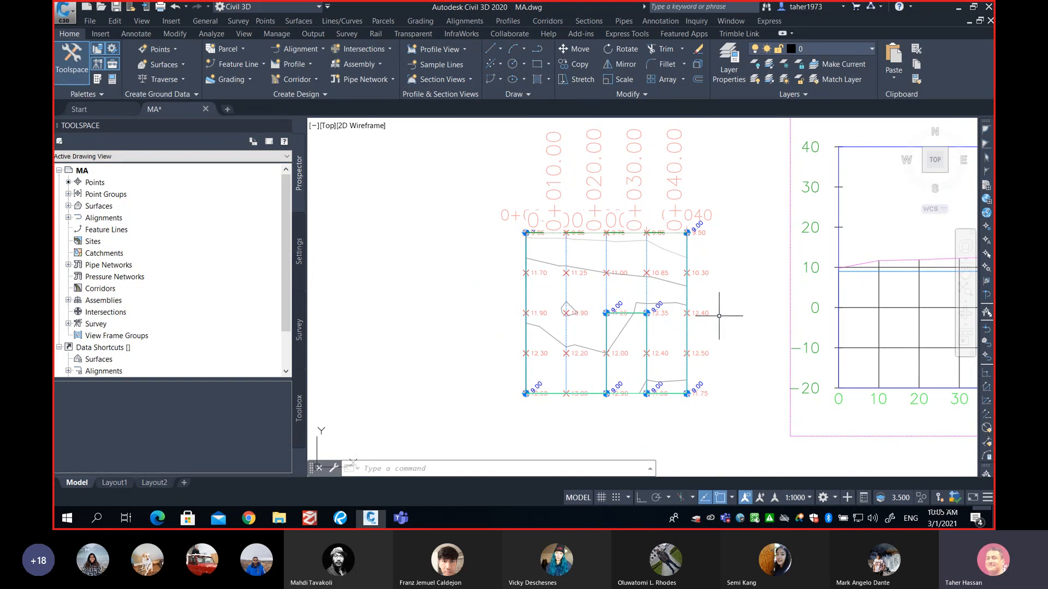
# Step: Examine the spot elevations along the grid's lower edge, where sample line 0+010.00 ends
pyautogui.scroll(2, 527, 319)
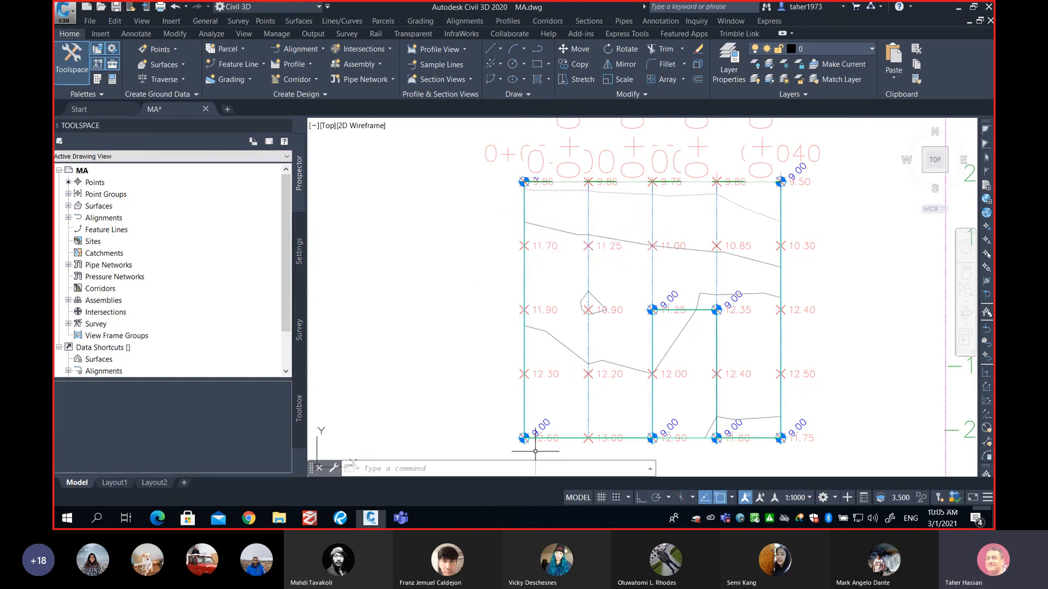
pyautogui.moveTo(564, 359)
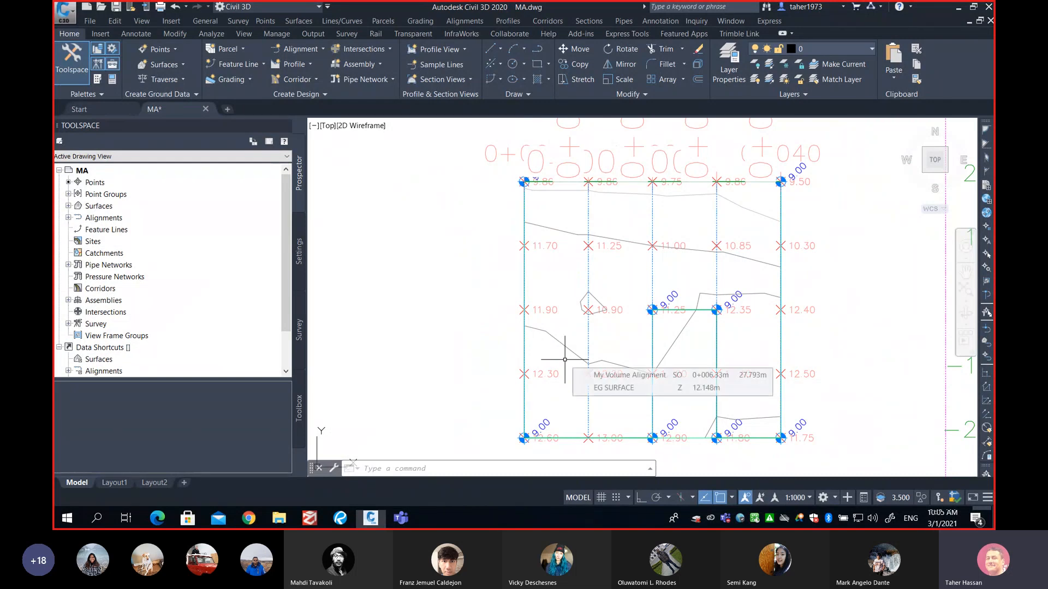
pyautogui.scroll(6, 562, 363)
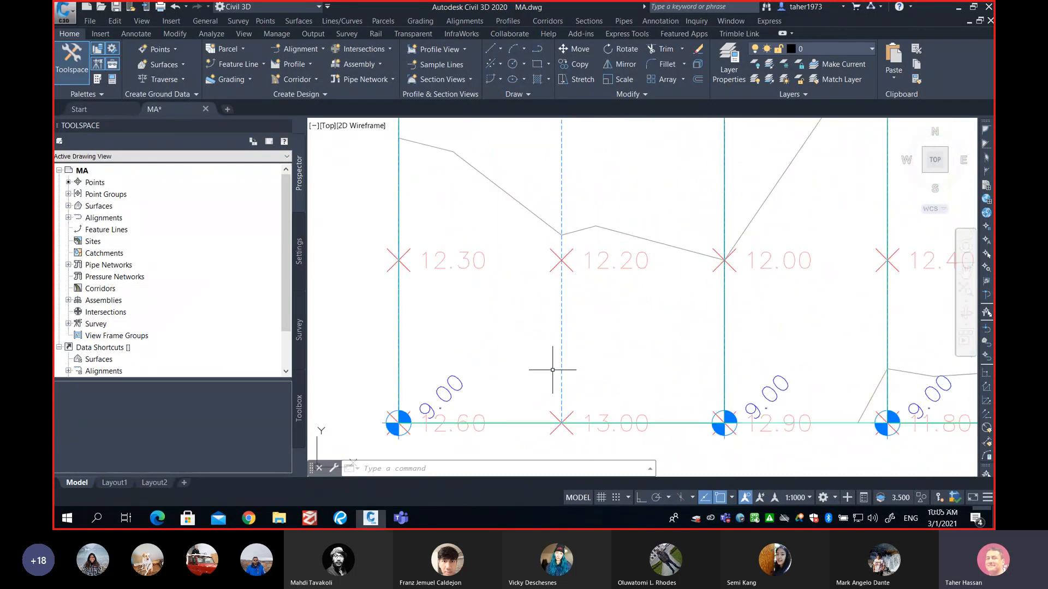
pyautogui.moveTo(565, 391); pyautogui.dragTo(550, 321, button='middle')
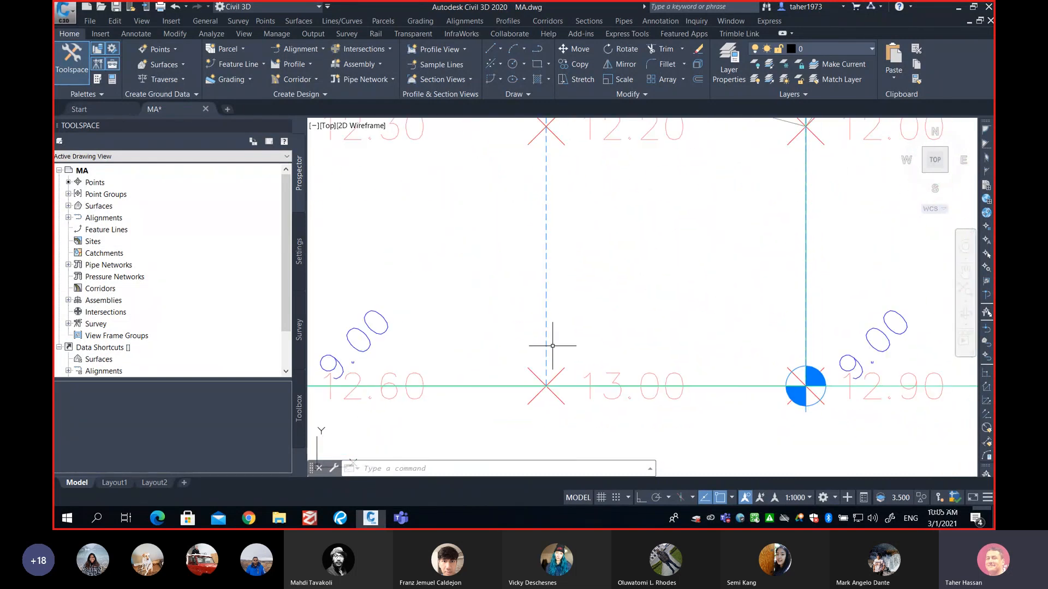
pyautogui.scroll(-10, 565, 324)
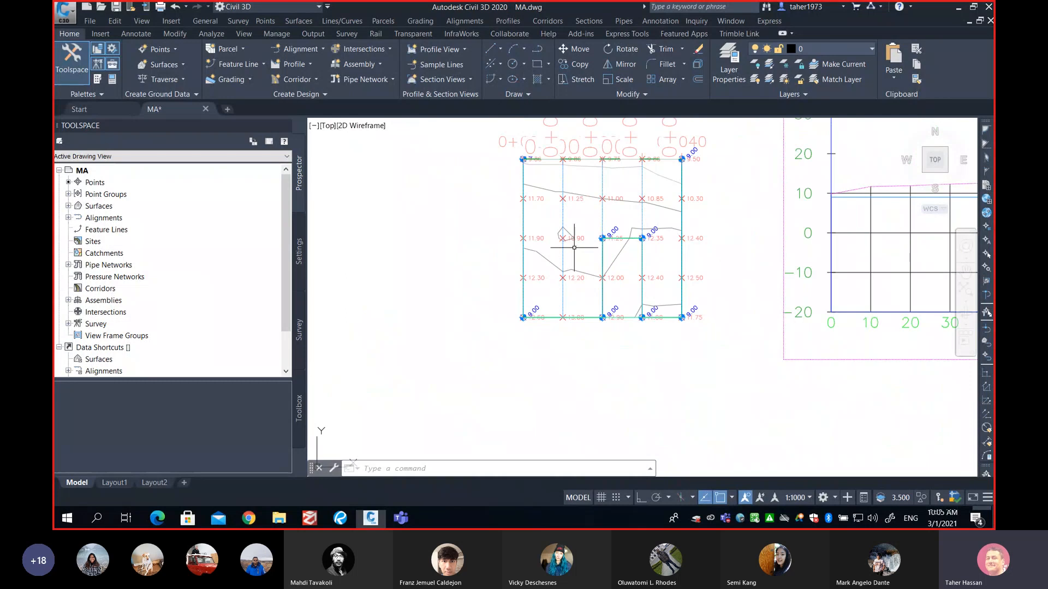
pyautogui.moveTo(563, 291); pyautogui.dragTo(563, 293, button='middle')
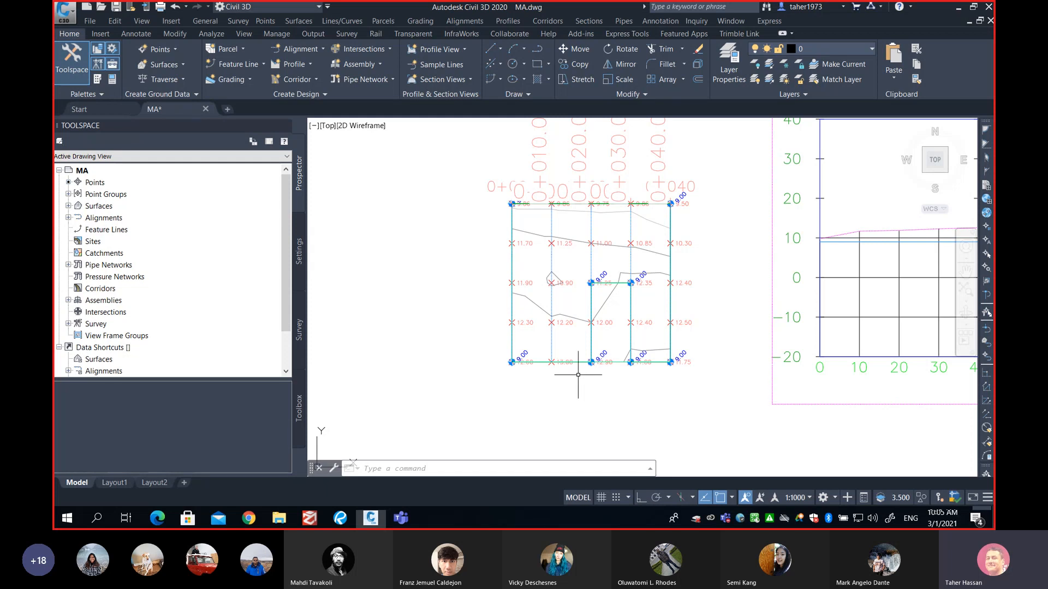
pyautogui.moveTo(575, 341); pyautogui.dragTo(533, 325, button='middle')
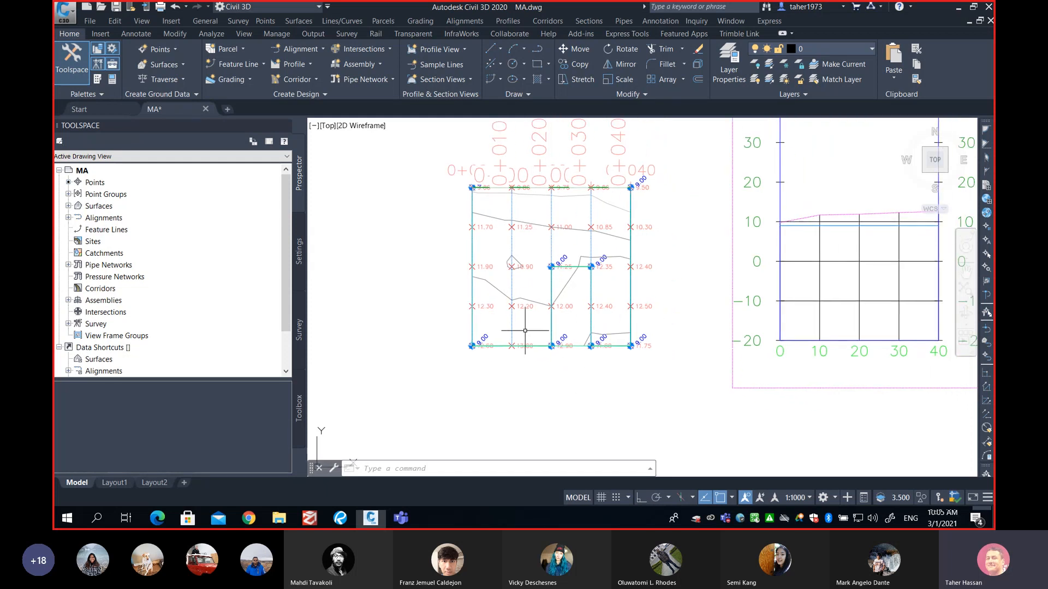
# Step: Stretch the lower end of sample line 0+010.00 past the grid boundary, and return it to the boundary at the 13.00 point
pyautogui.scroll(4, 529, 333)
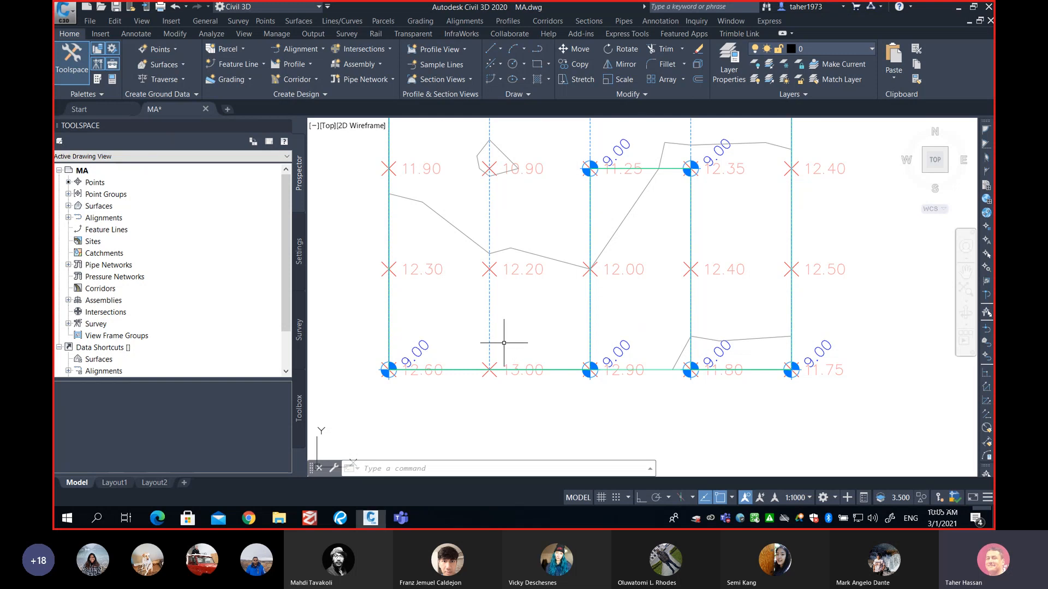
pyautogui.click(490, 337)
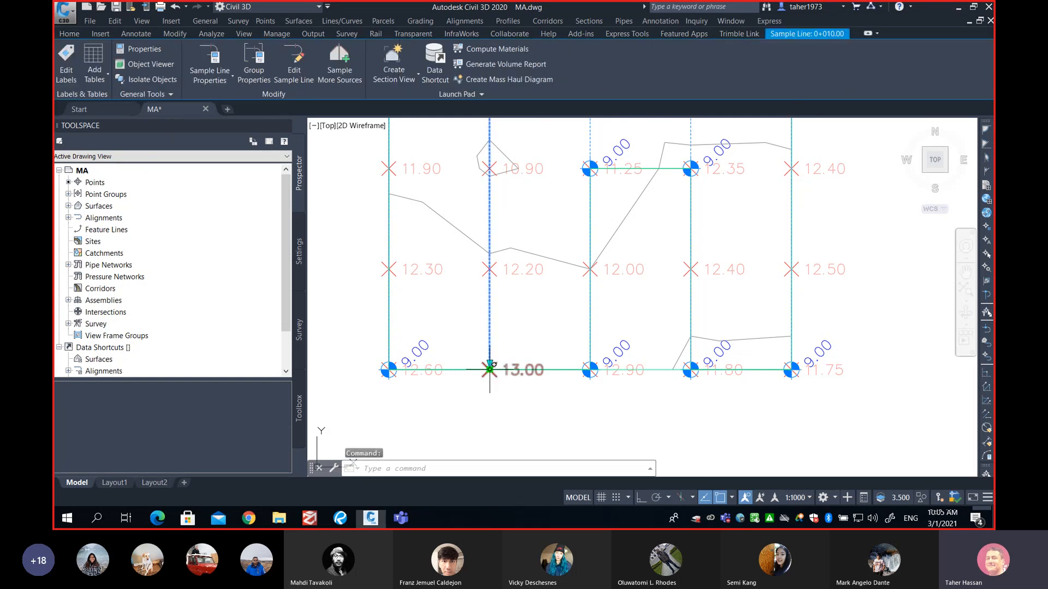
pyautogui.click(490, 369)
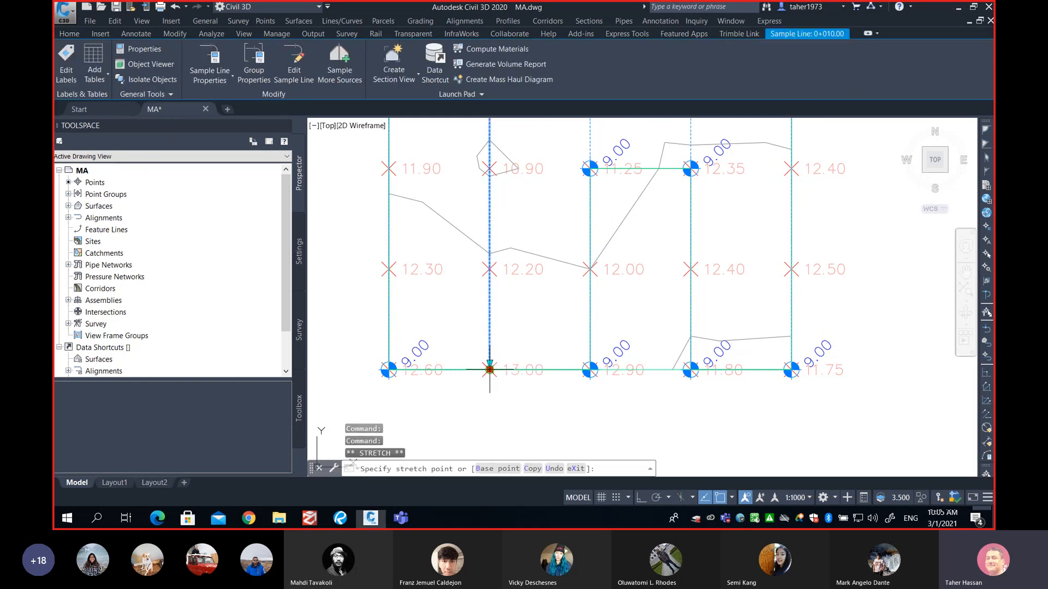
pyautogui.click(489, 442)
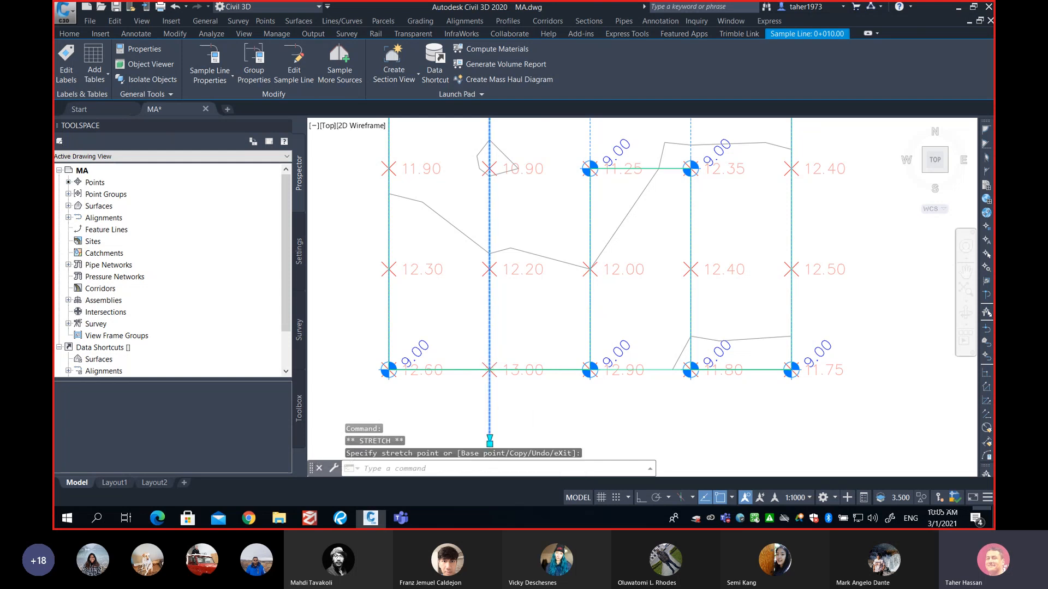
pyautogui.scroll(-3, 545, 377)
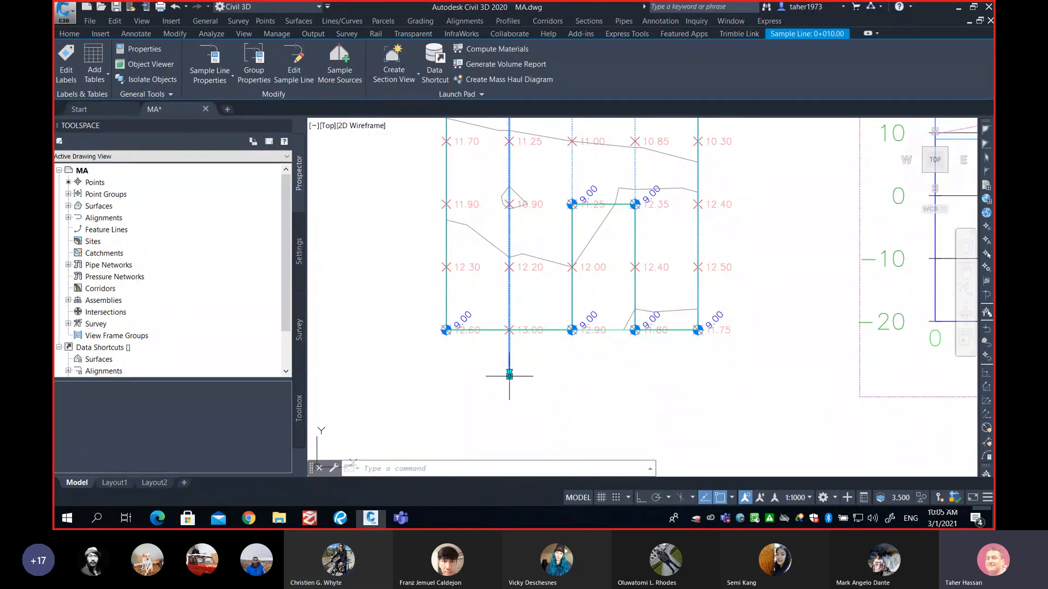
pyautogui.click(509, 376)
pyautogui.click(508, 331)
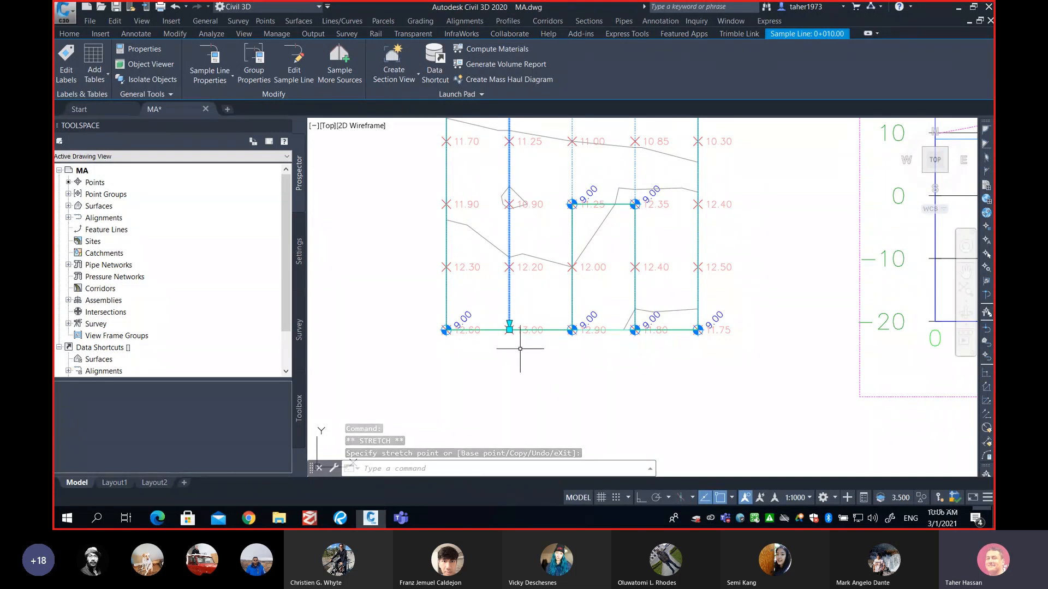
# Step: Stretch the lower end of sample line 0+010.00 past the grid boundary, and shorten it to the 12.20 point inside the grid
pyautogui.click(509, 329)
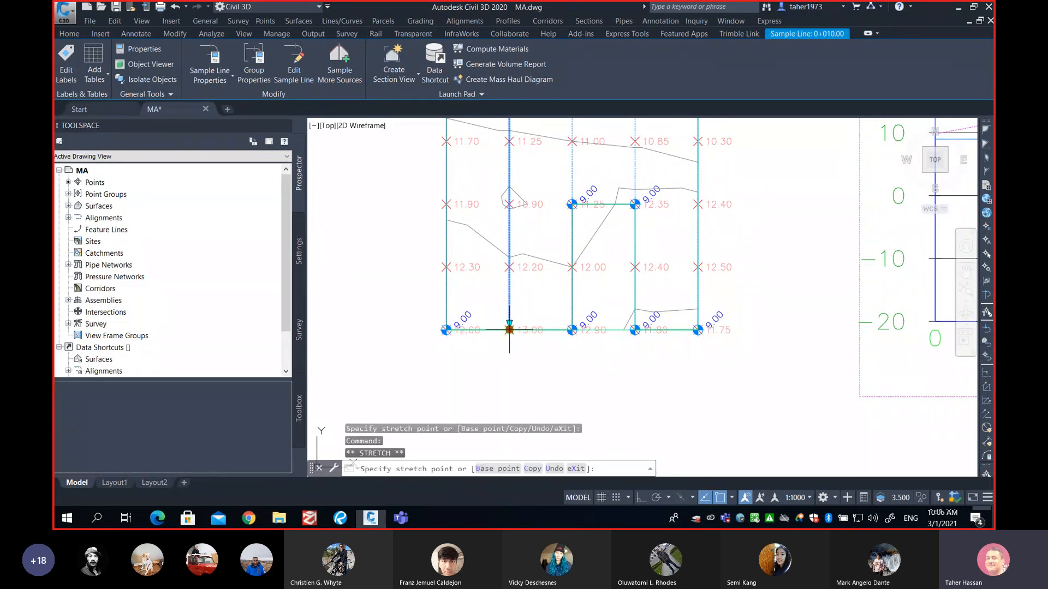
pyautogui.click(509, 399)
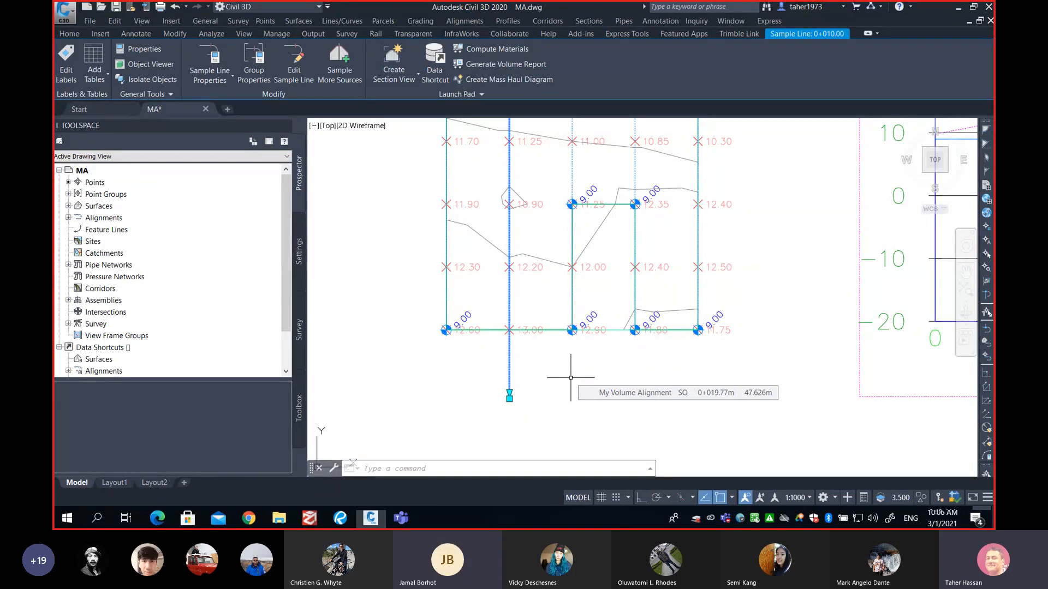
pyautogui.scroll(-2, 570, 377)
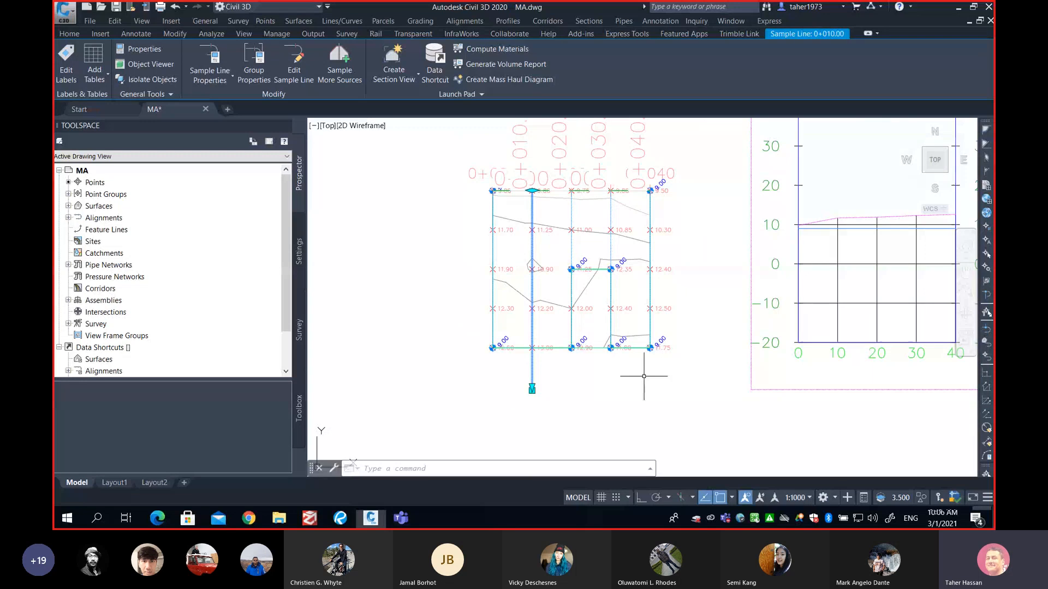
pyautogui.scroll(2, 579, 377)
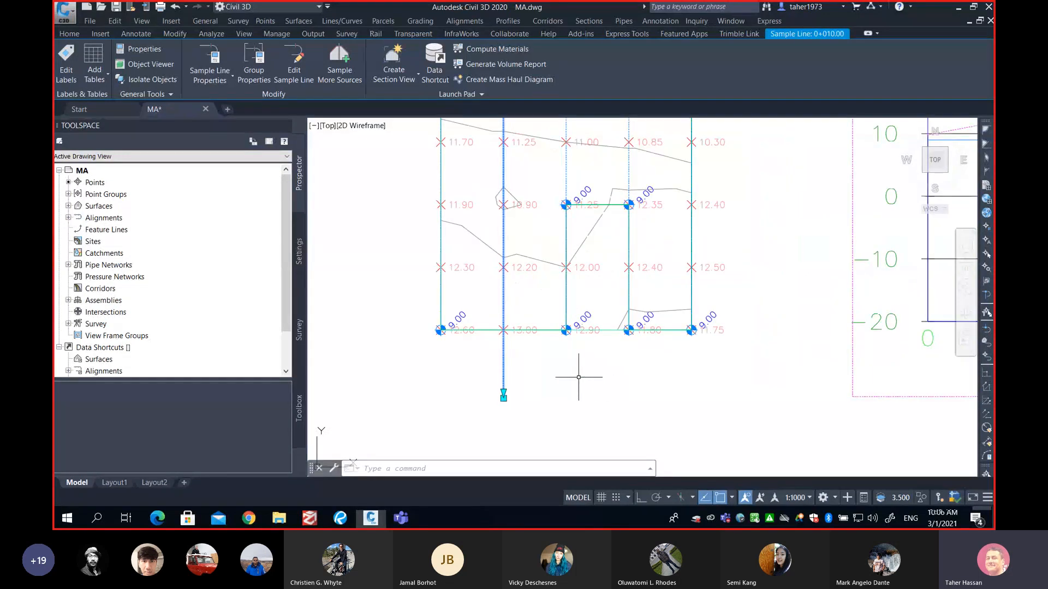
pyautogui.click(503, 395)
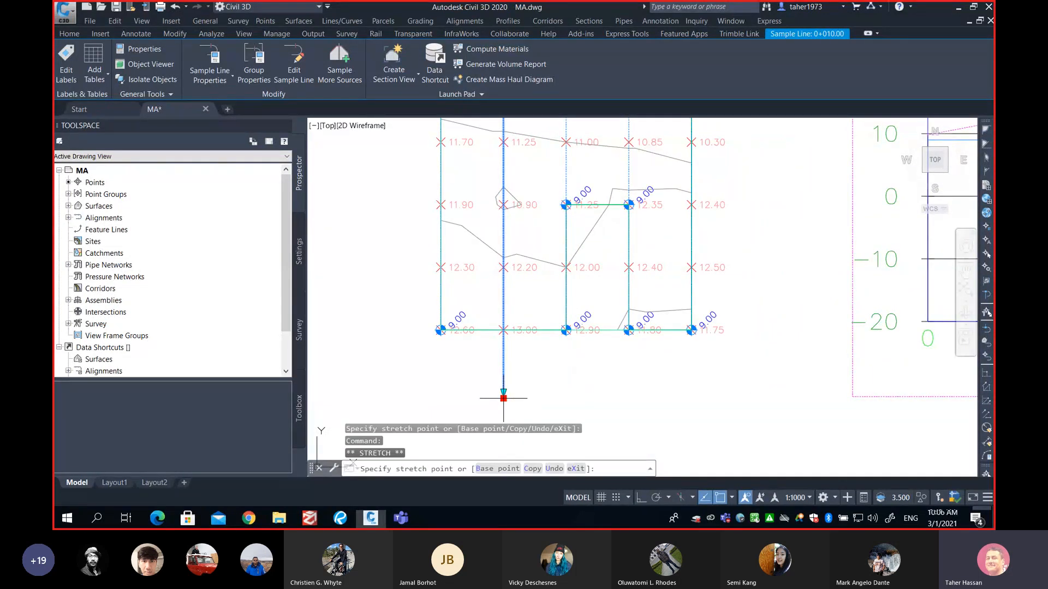
pyautogui.click(503, 268)
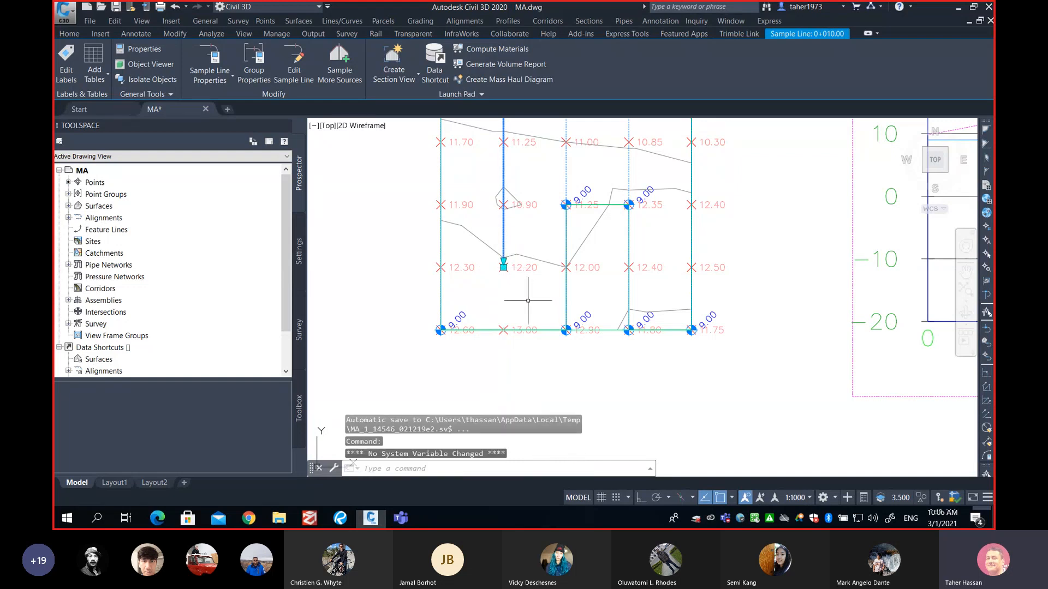
# Step: Return the lower end of sample line 0+010.00 to the 13.00 point on the grid boundary and deselect the line
pyautogui.moveTo(523, 288); pyautogui.dragTo(520, 321, button='middle')
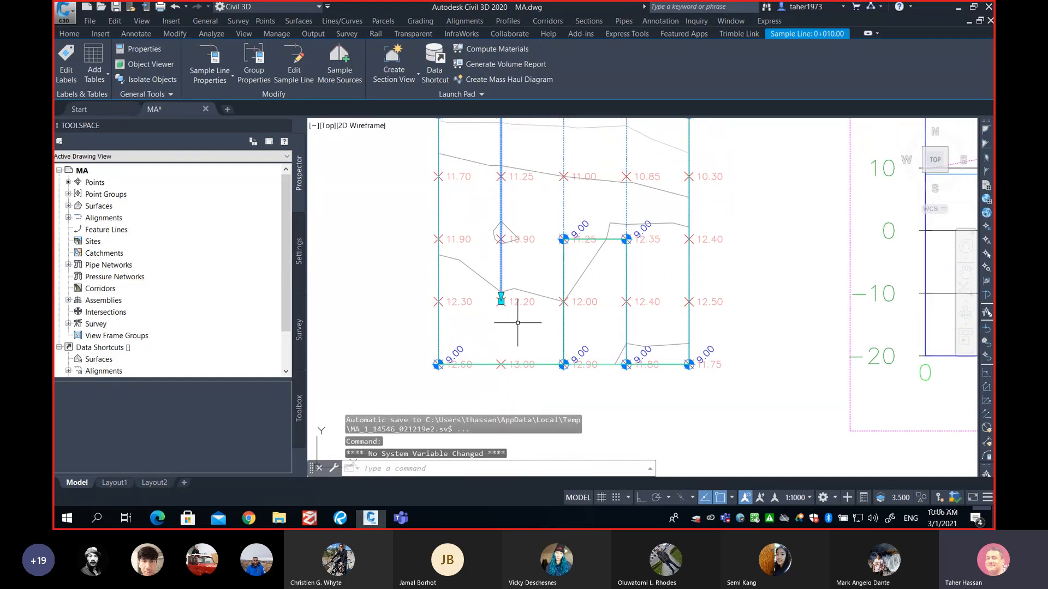
pyautogui.click(501, 300)
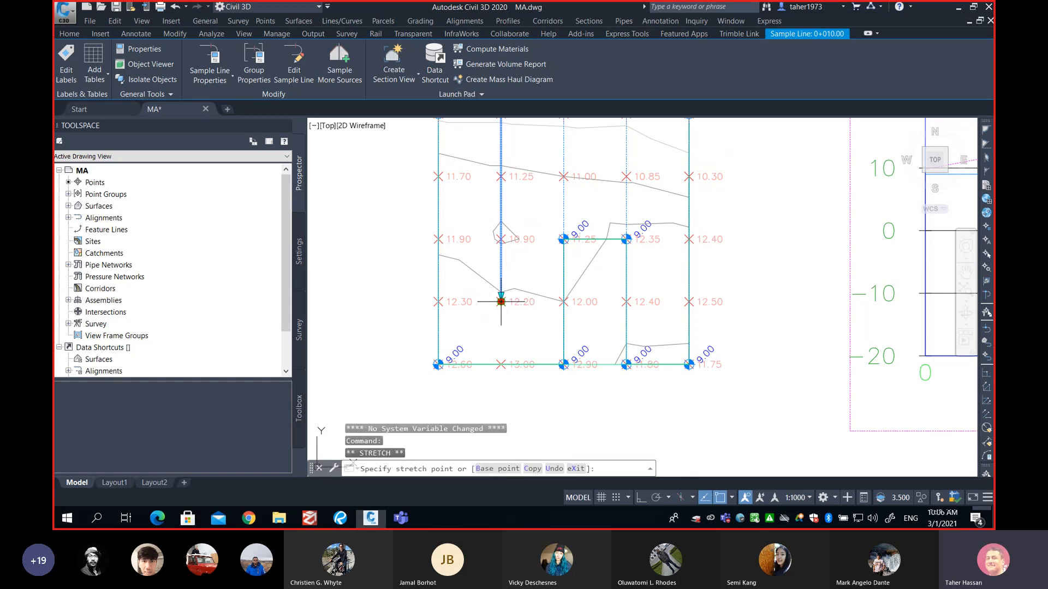
pyautogui.click(501, 365)
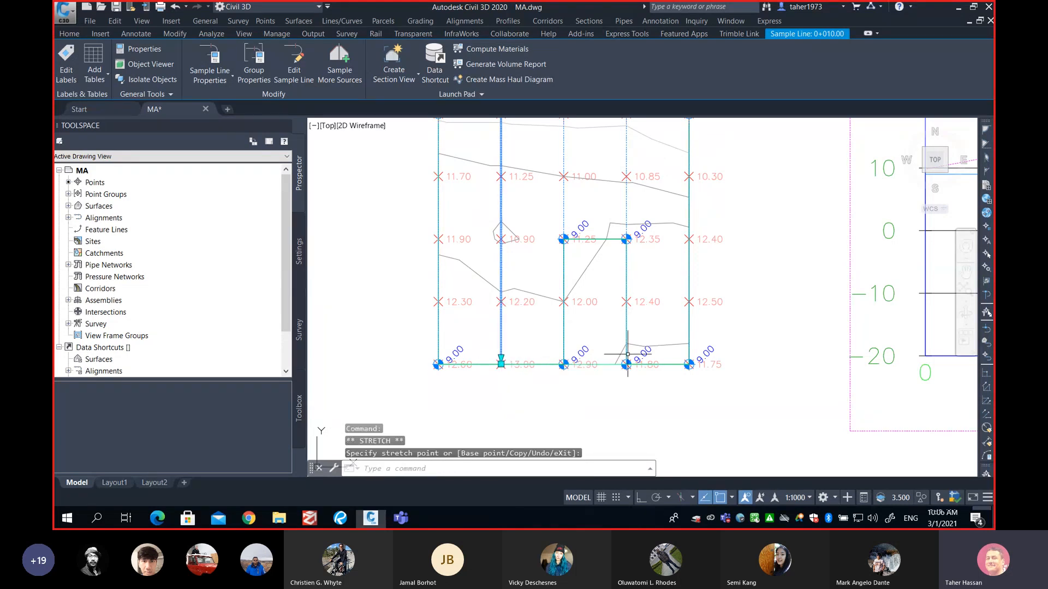
pyautogui.scroll(-2, 710, 370)
pyautogui.moveTo(846, 368); pyautogui.dragTo(693, 369, button='middle')
pyautogui.scroll(-3, 693, 369)
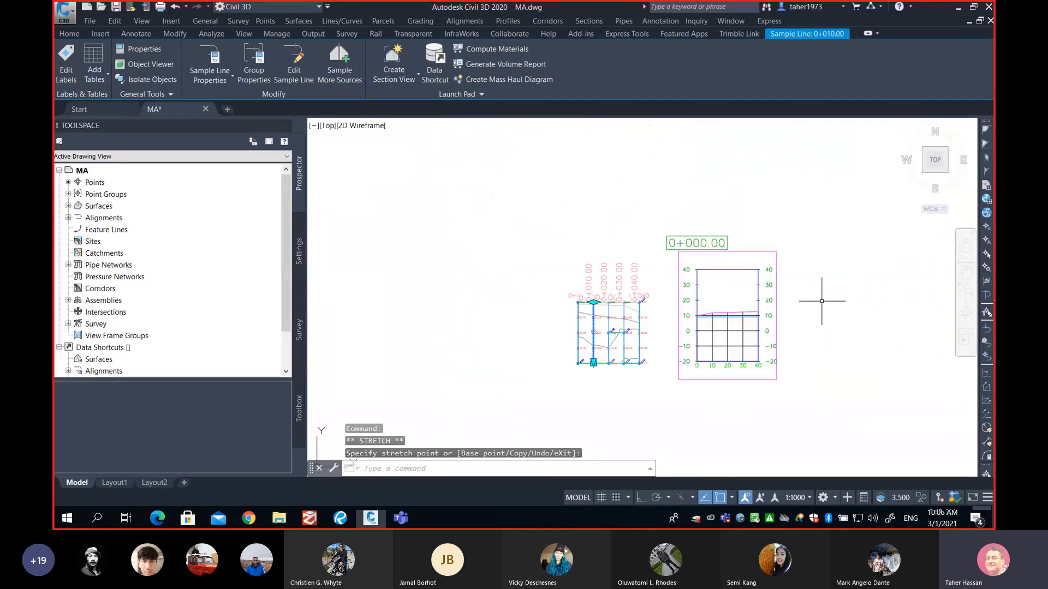
pyautogui.moveTo(772, 352); pyautogui.dragTo(767, 332, button='middle')
pyautogui.click(622, 393)
pyautogui.click(579, 387)
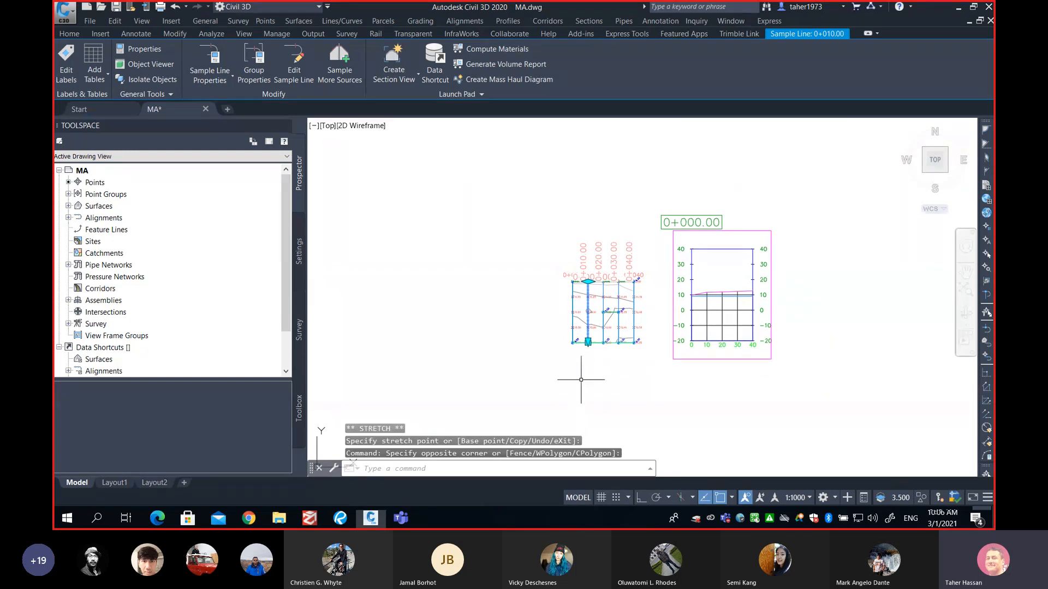
pyautogui.press('Escape')
# Step: Stretch the lower end of sample line 0+000.00 past the grid boundary to about 56 m, and inspect where the surfaces end in its section view
pyautogui.scroll(4, 579, 356)
pyautogui.moveTo(603, 361)
pyautogui.mouseDown(button='middle')
pyautogui.moveTo(611, 364)
pyautogui.moveTo(514, 369)
pyautogui.moveTo(472, 385)
pyautogui.moveTo(471, 398)
pyautogui.mouseUp(button='middle')
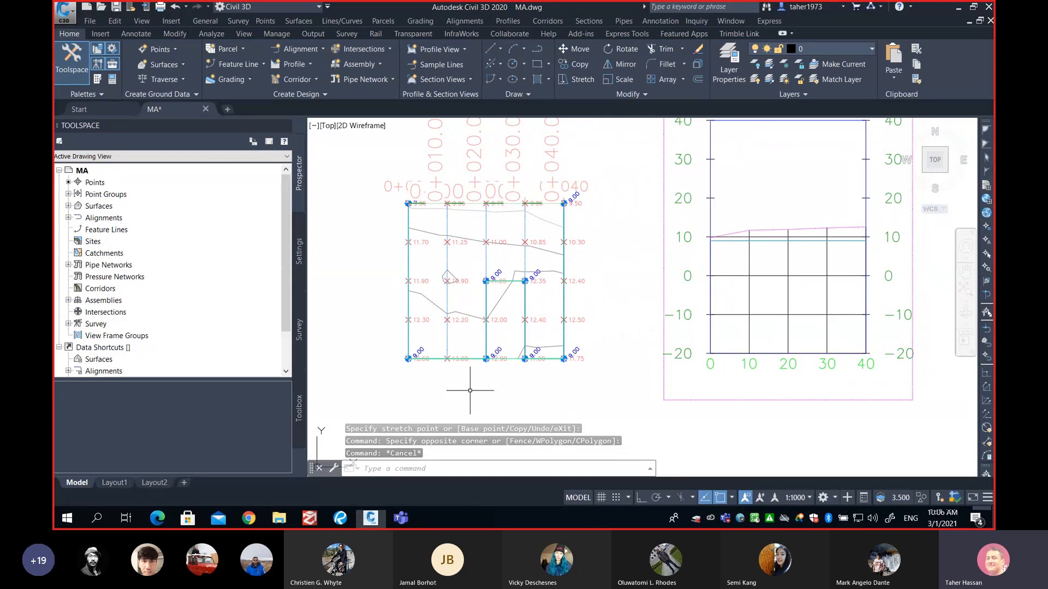
pyautogui.click(408, 346)
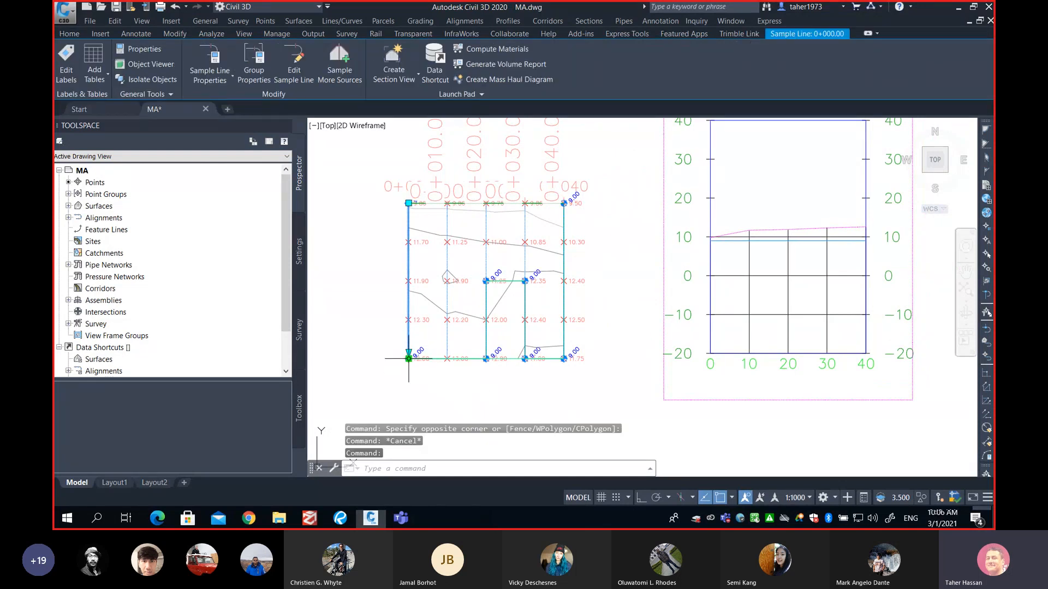
pyautogui.click(408, 359)
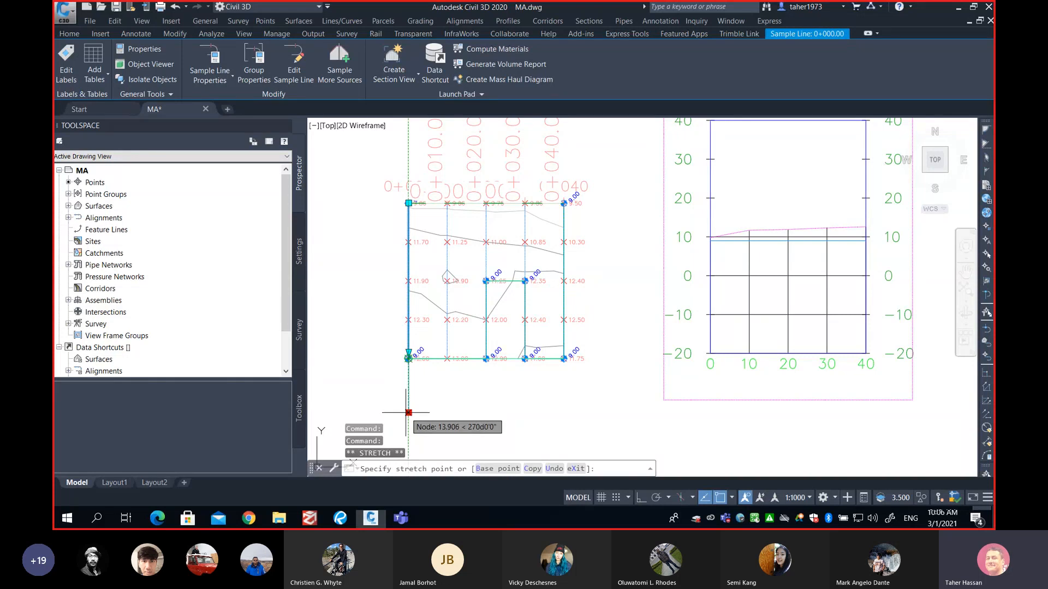
pyautogui.scroll(-2, 407, 413)
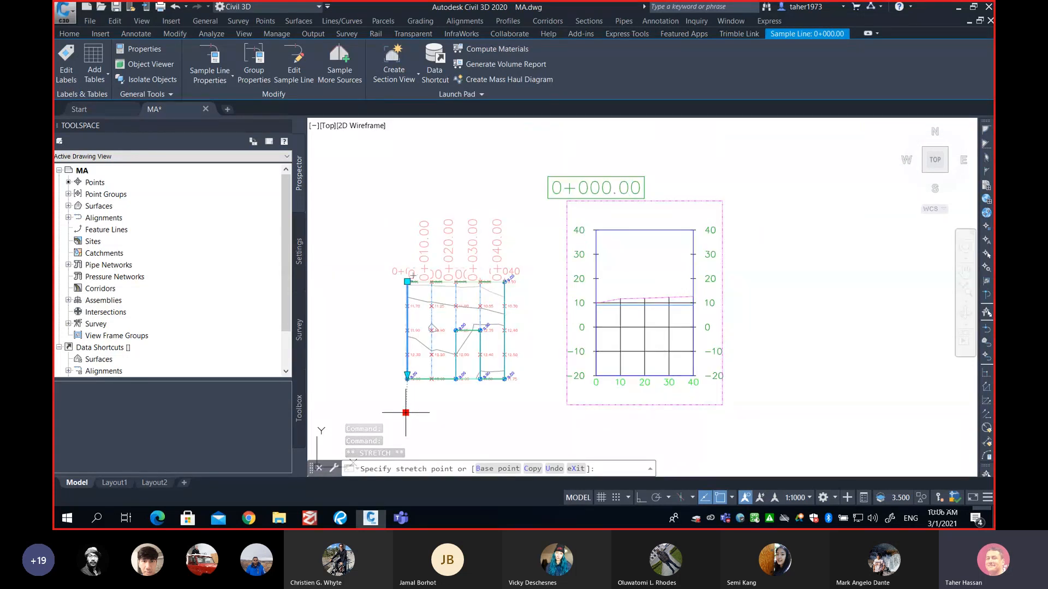
pyautogui.press('Escape')
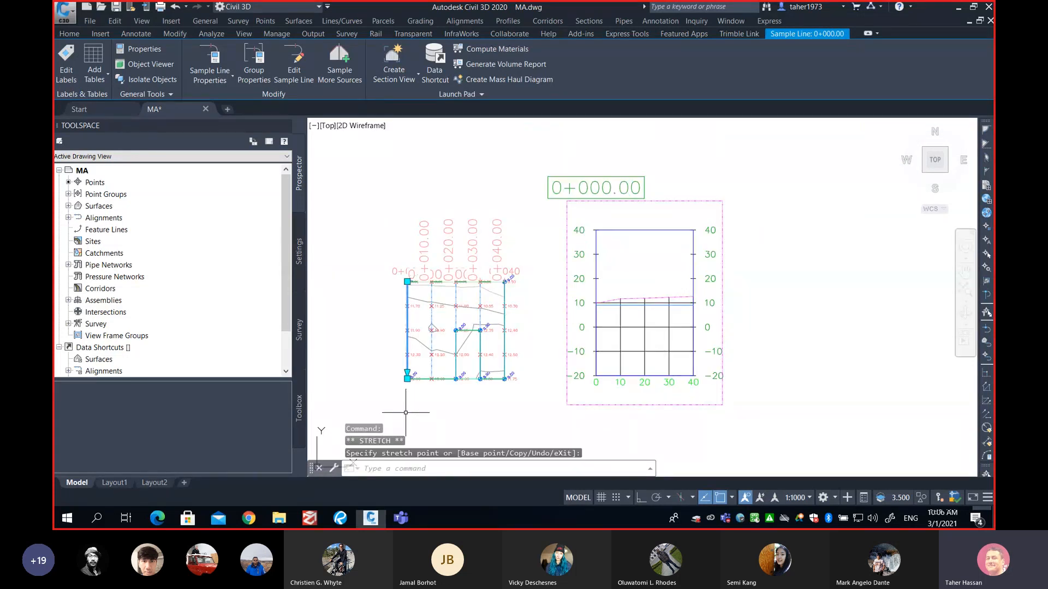
pyautogui.click(407, 378)
pyautogui.click(408, 416)
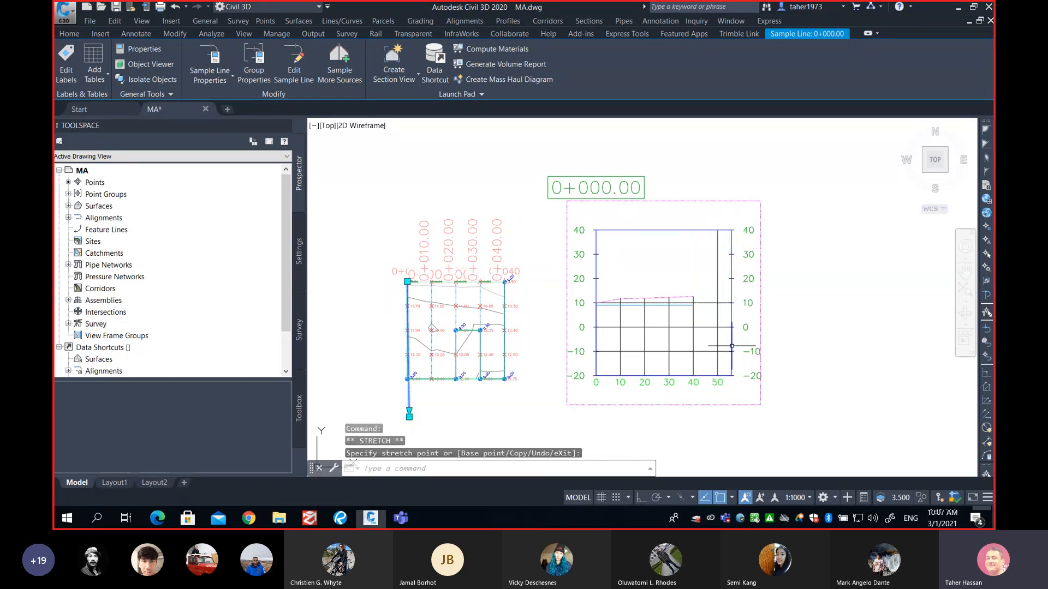
pyautogui.scroll(8, 700, 294)
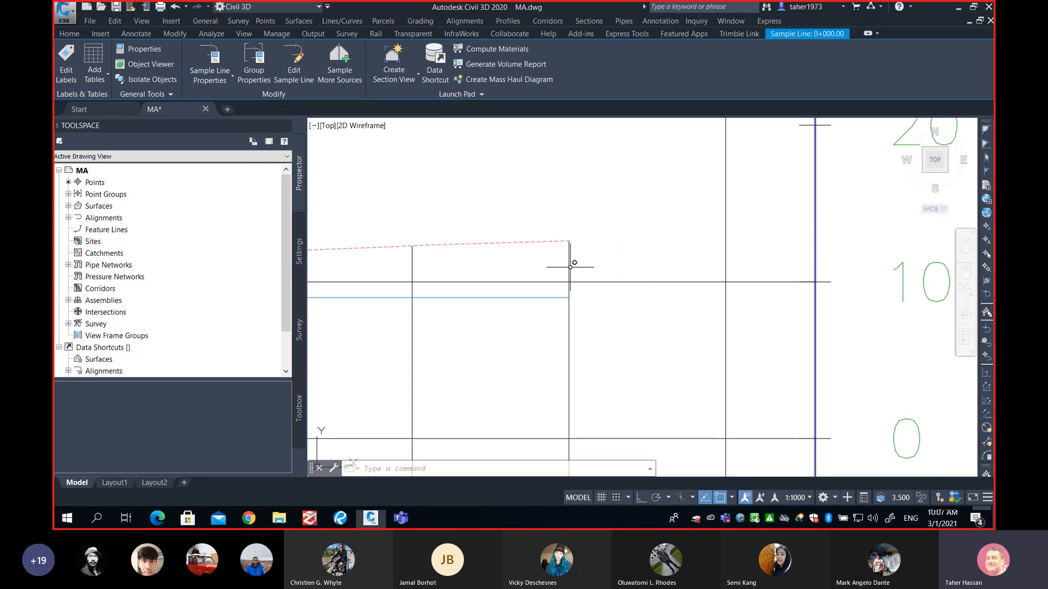
pyautogui.scroll(-4, 572, 245)
pyautogui.moveTo(570, 258); pyautogui.dragTo(626, 281, button='middle')
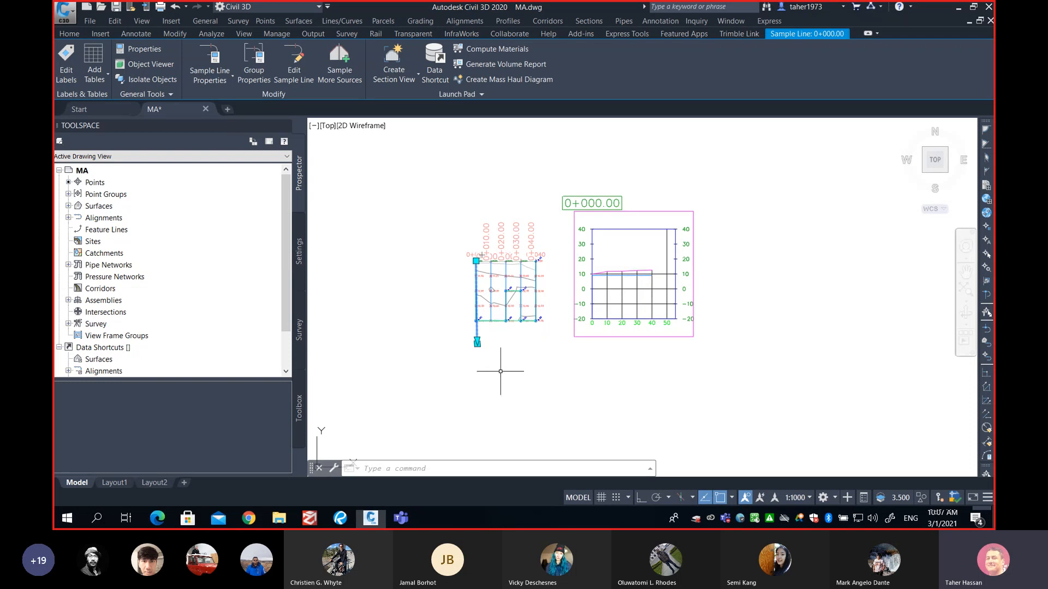
# Step: Shorten sample line 0+000.00 to the 12.30 point inside the grid, and inspect the surface ends in its section view
pyautogui.scroll(5, 486, 360)
pyautogui.moveTo(491, 332); pyautogui.dragTo(501, 363, button='middle')
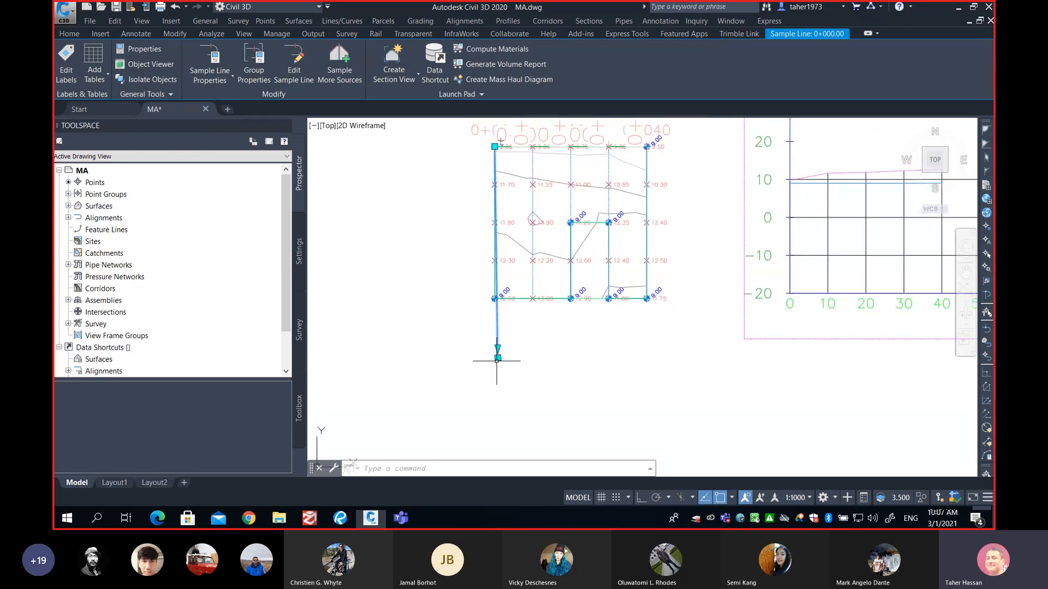
pyautogui.click(498, 358)
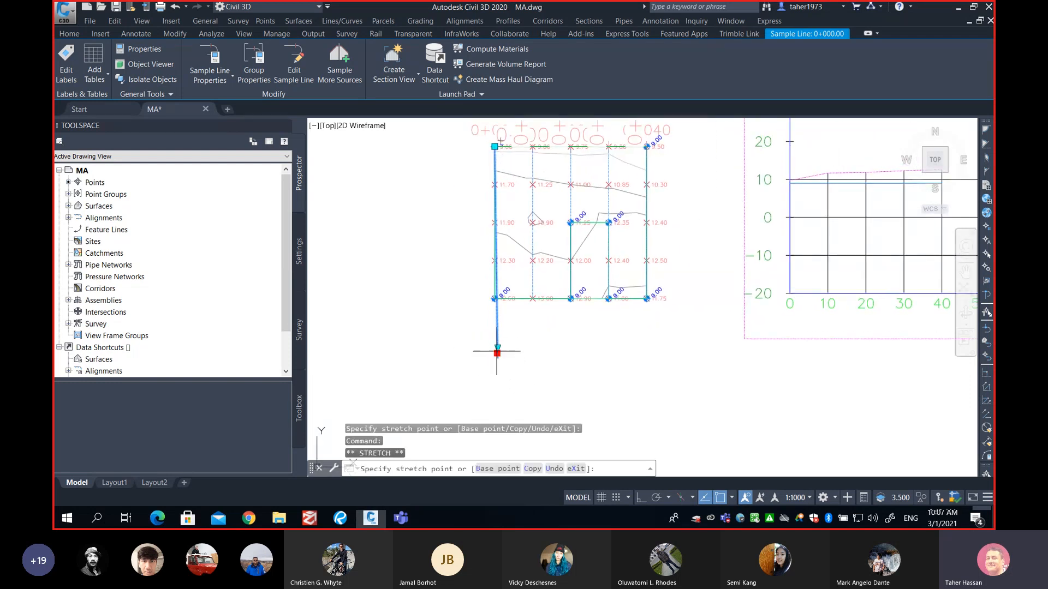
pyautogui.click(496, 254)
pyautogui.scroll(-4, 617, 356)
pyautogui.moveTo(784, 300); pyautogui.dragTo(678, 311, button='middle')
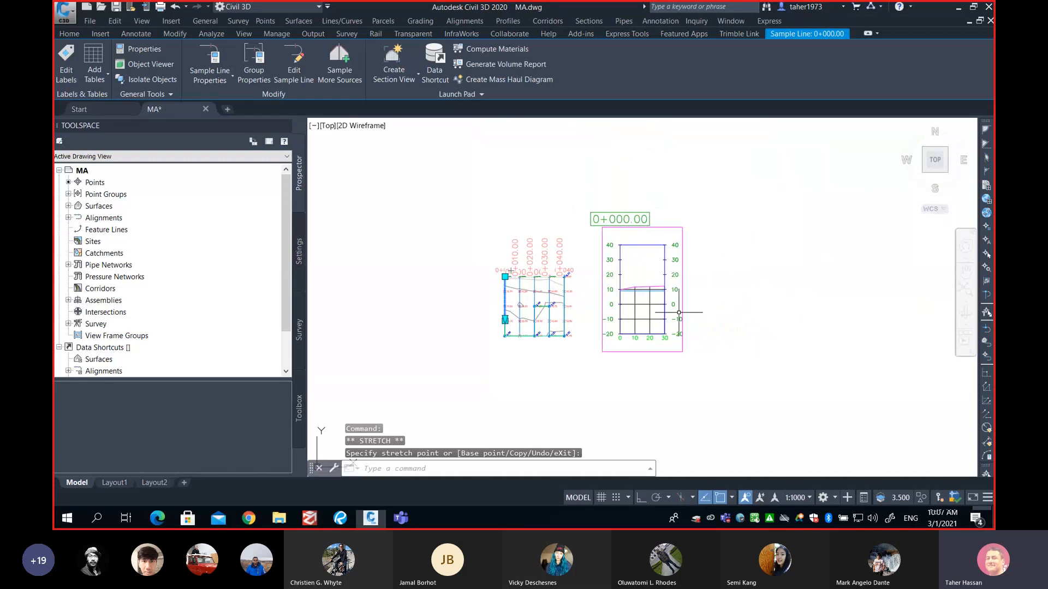
pyautogui.scroll(4, 671, 304)
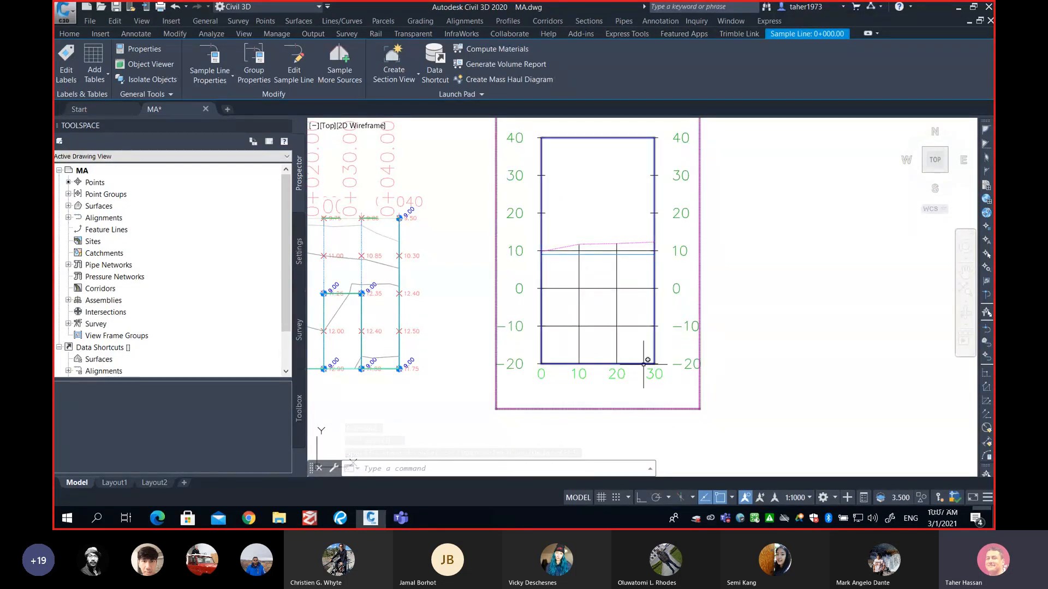
pyautogui.scroll(2, 658, 282)
pyautogui.scroll(2, 659, 282)
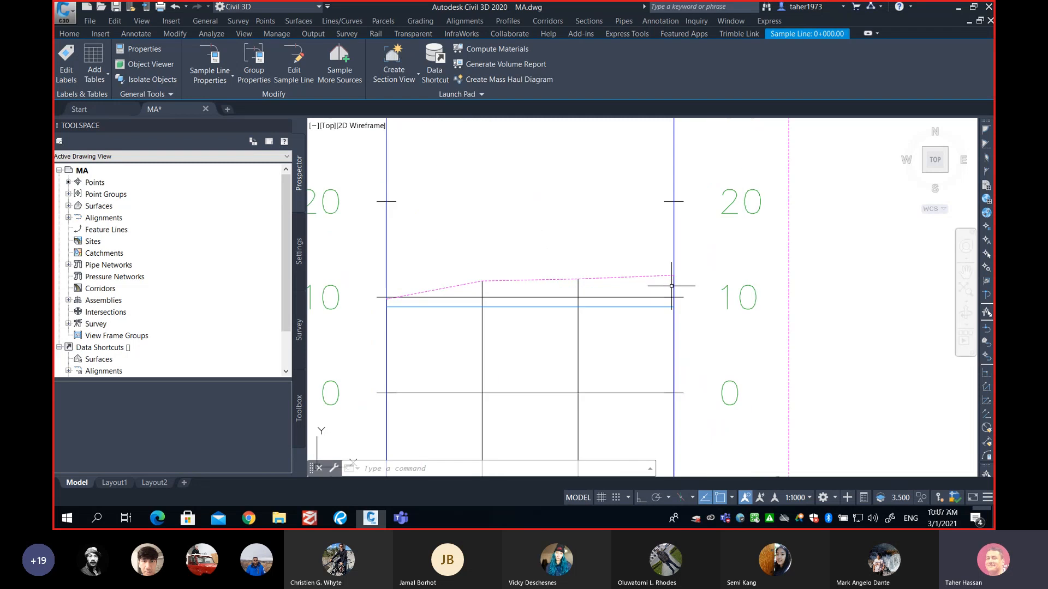
pyautogui.scroll(1, 720, 279)
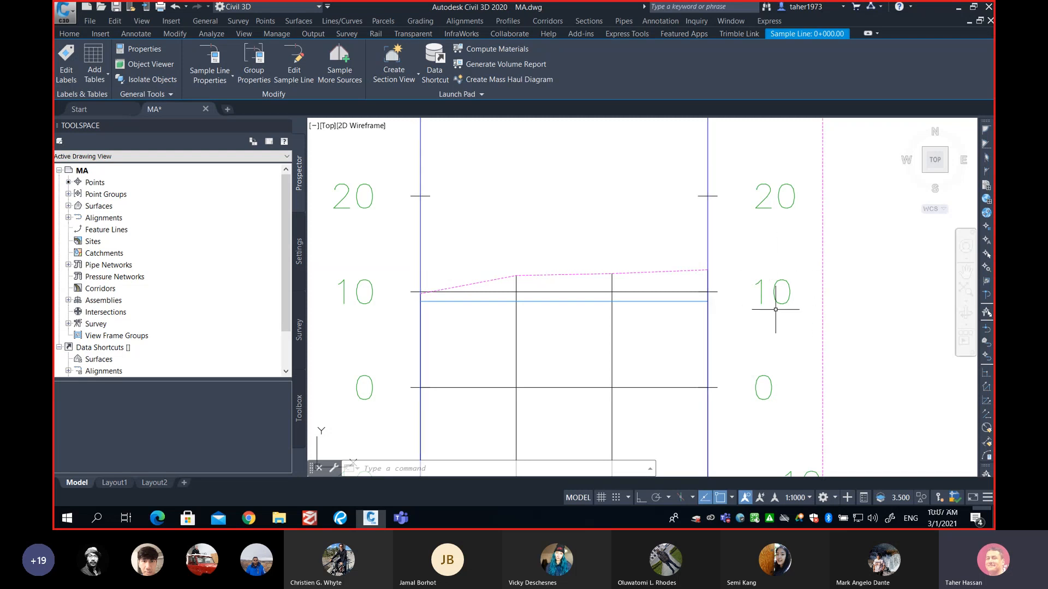
# Step: Return the lower end of sample line 0+000.00 to the 12.60 corner point of the grid and deselect the line
pyautogui.scroll(-6, 775, 309)
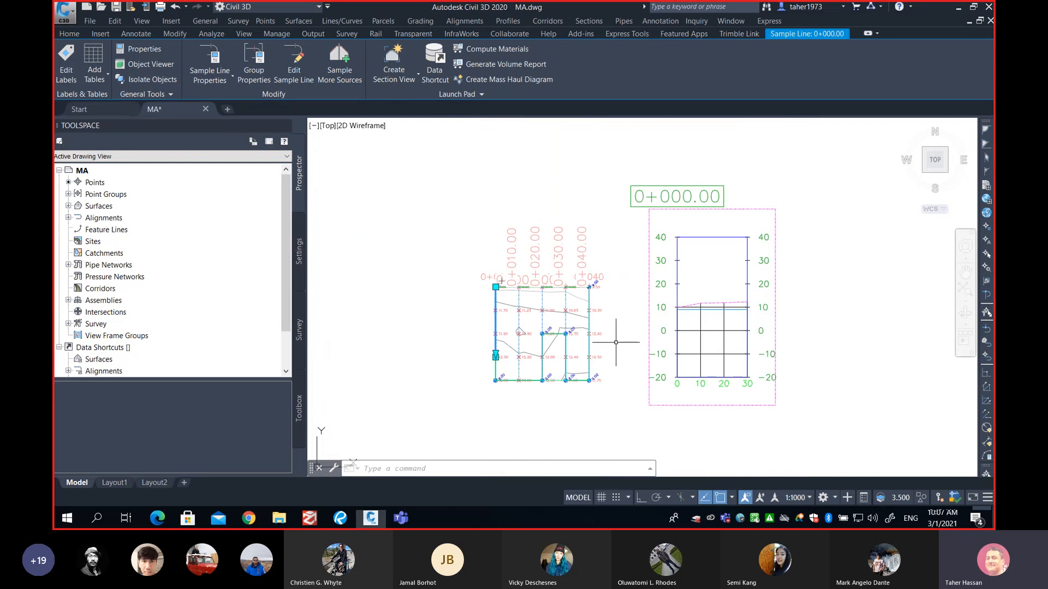
pyautogui.moveTo(610, 343); pyautogui.dragTo(673, 278, button='middle')
pyautogui.scroll(4, 552, 301)
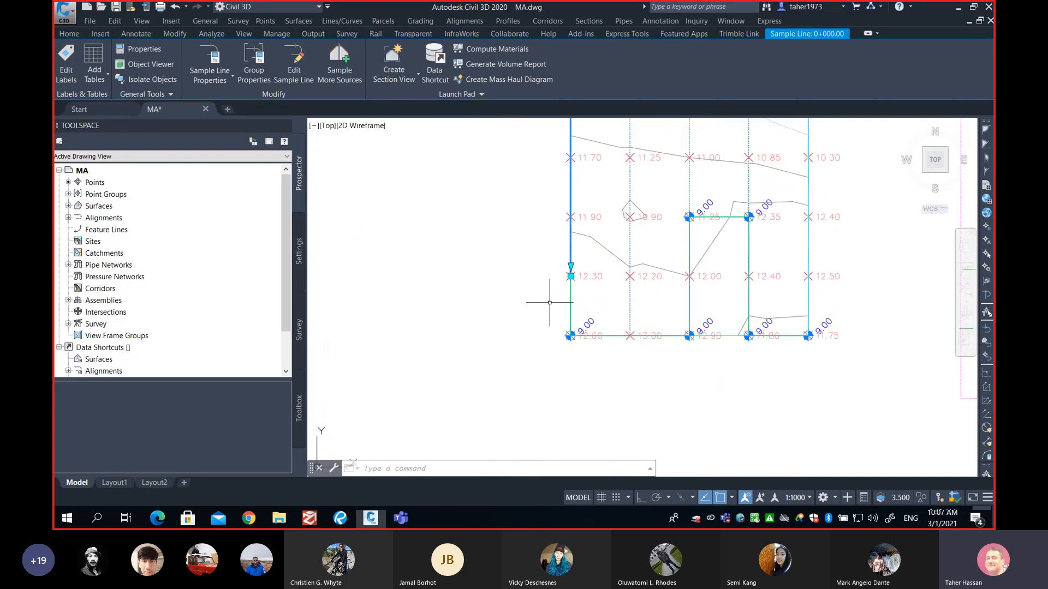
pyautogui.click(570, 276)
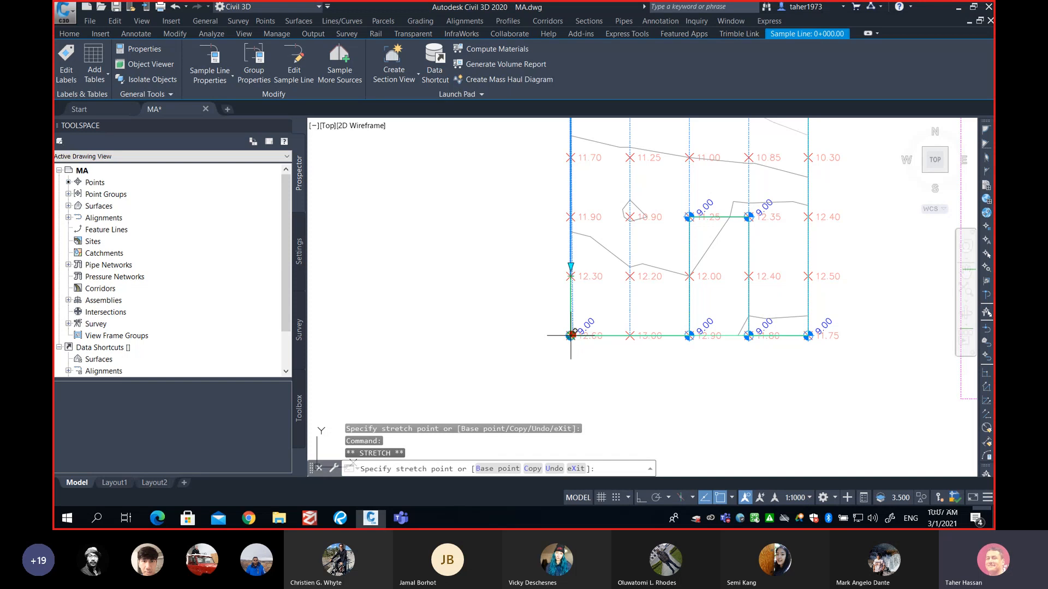
pyautogui.press('Escape')
pyautogui.scroll(-5, 586, 312)
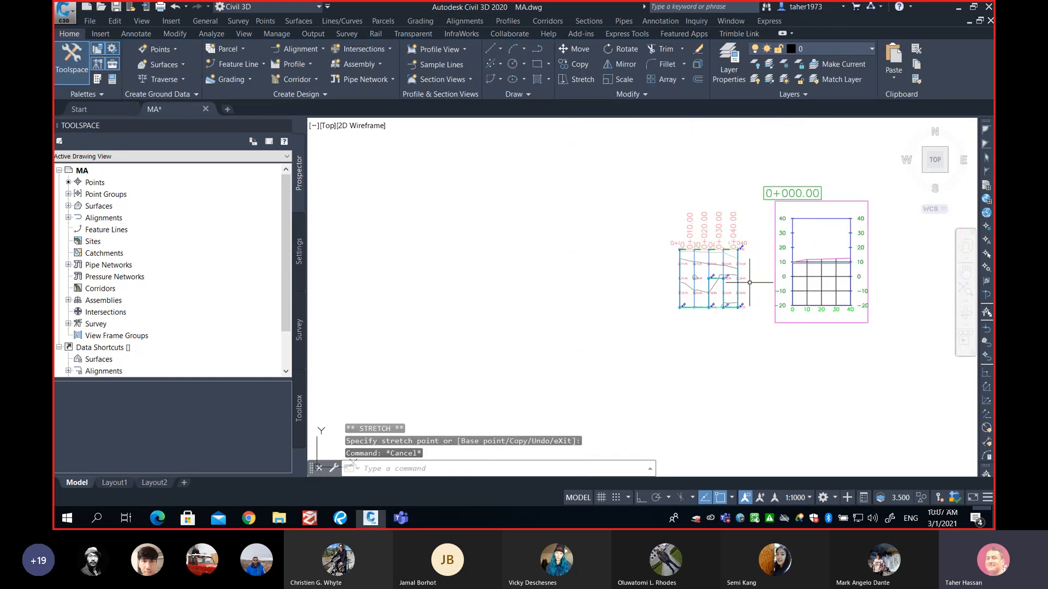
# Step: Examine the sample lines and spot elevations on the grid against the existing and proposed surfaces in section view 0+000.00
pyautogui.moveTo(666, 300); pyautogui.dragTo(628, 304, button='middle')
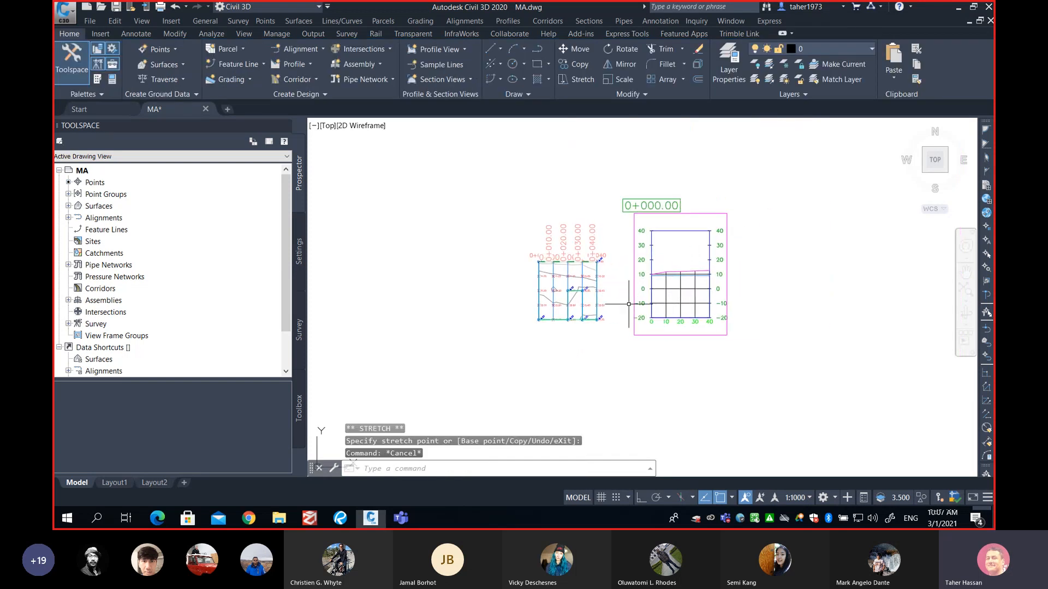
pyautogui.scroll(2, 605, 303)
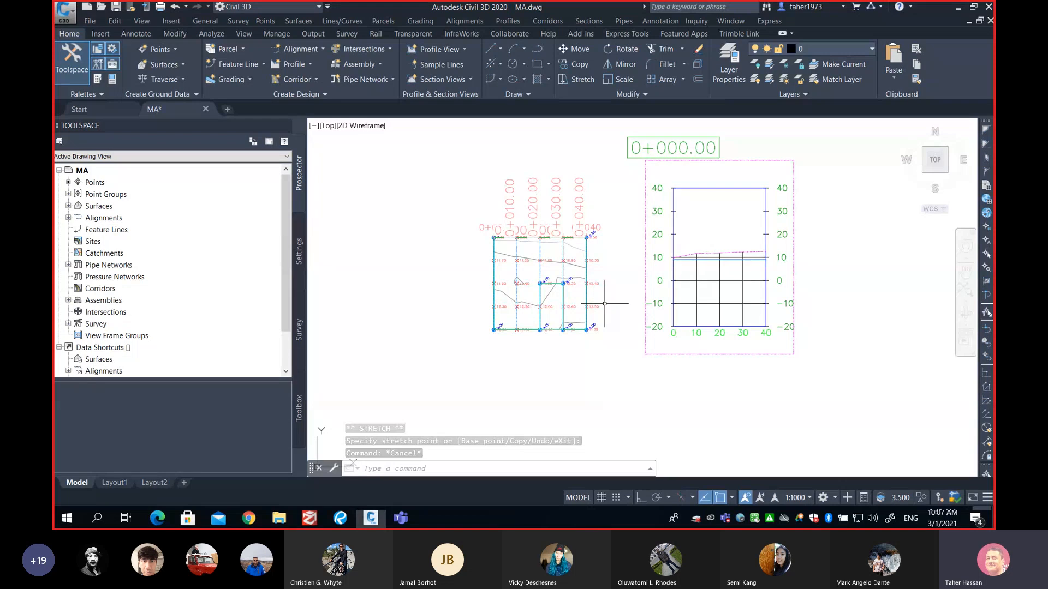
pyautogui.scroll(2, 605, 304)
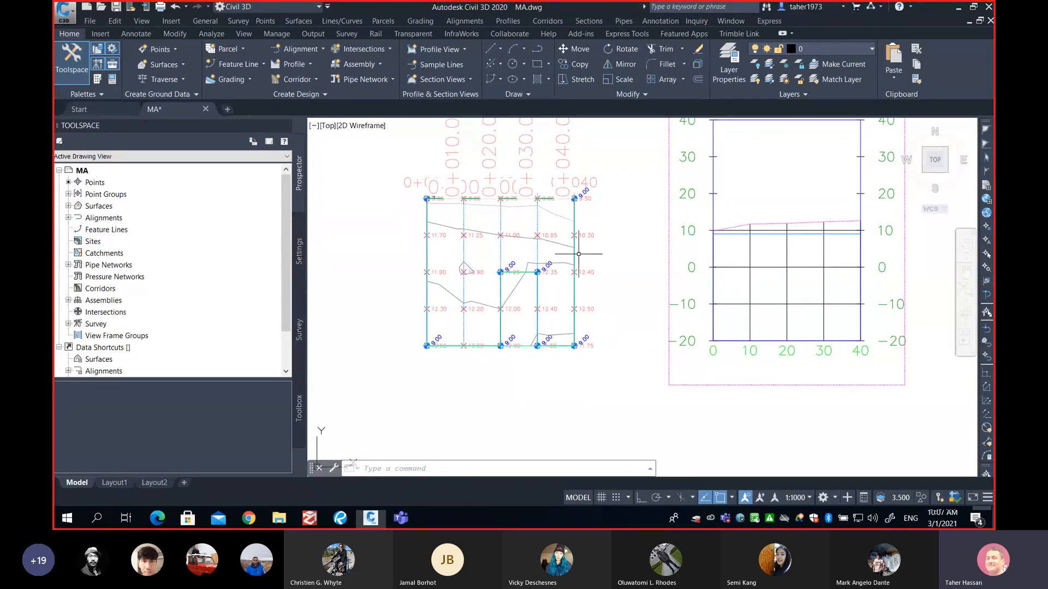
pyautogui.scroll(2, 502, 255)
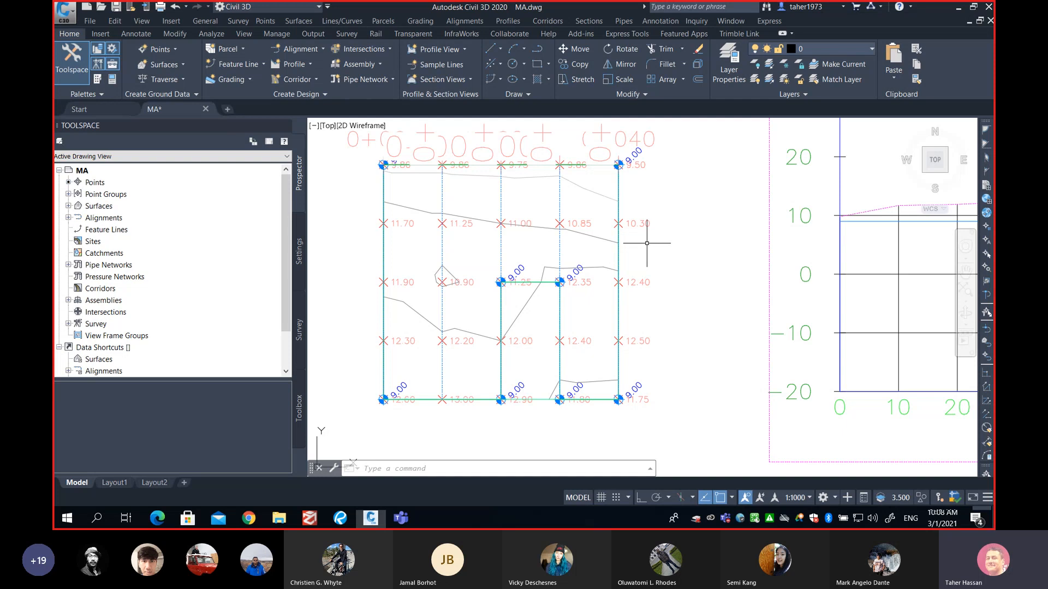
pyautogui.scroll(-2, 664, 273)
pyautogui.moveTo(685, 252); pyautogui.dragTo(567, 279, button='middle')
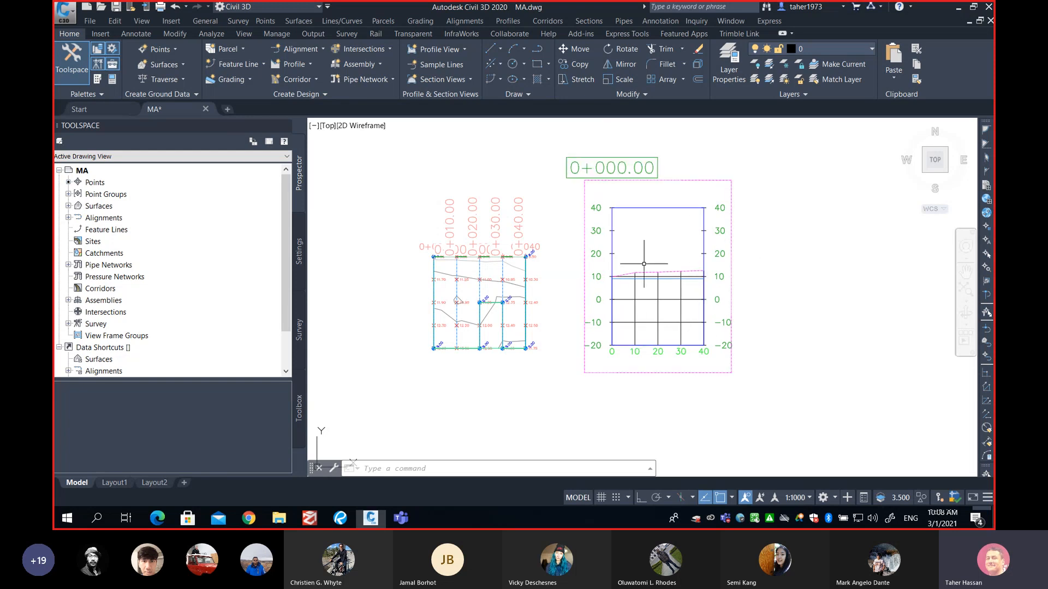
pyautogui.moveTo(673, 269)
pyautogui.scroll(-4, 775, 234)
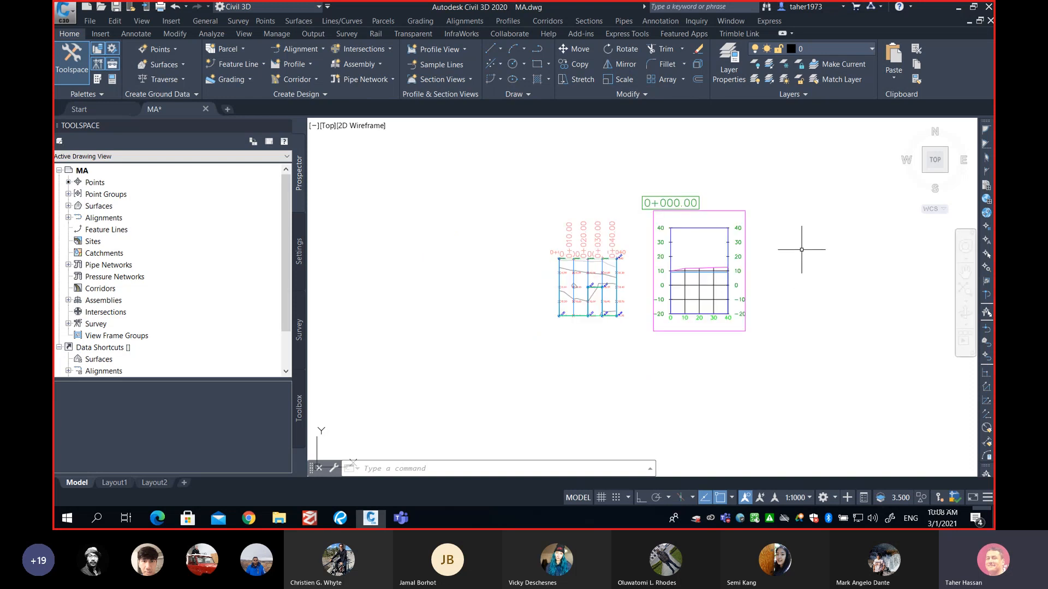
# Step: Start creating multiple section views for My Volume Alignment with sample line group 0-40
pyautogui.moveTo(650, 285)
pyautogui.mouseDown(button='middle')
pyautogui.moveTo(657, 289)
pyautogui.moveTo(598, 294)
pyautogui.mouseUp(button='middle')
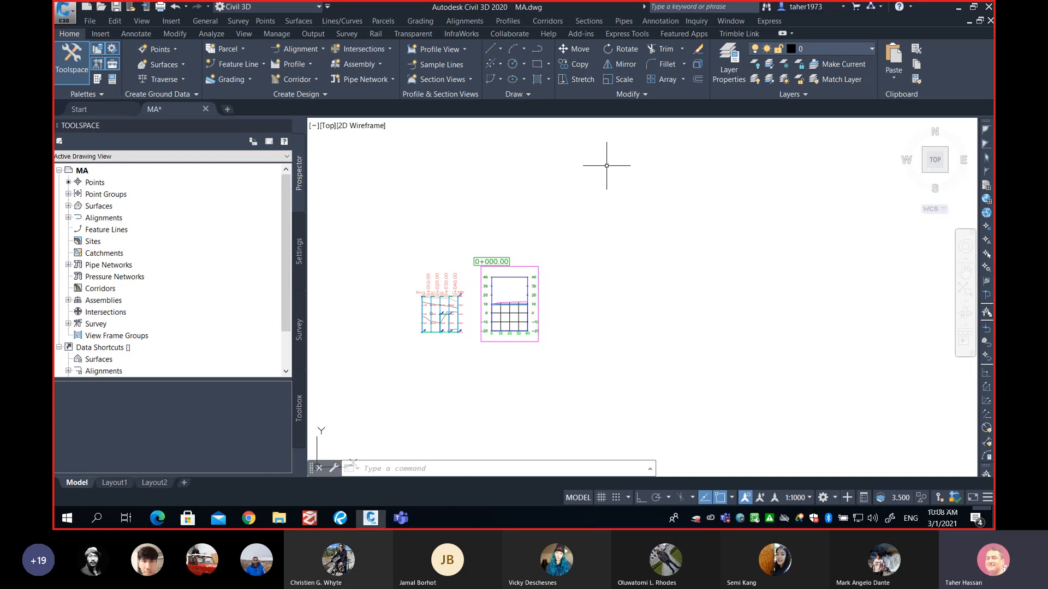
pyautogui.click(588, 21)
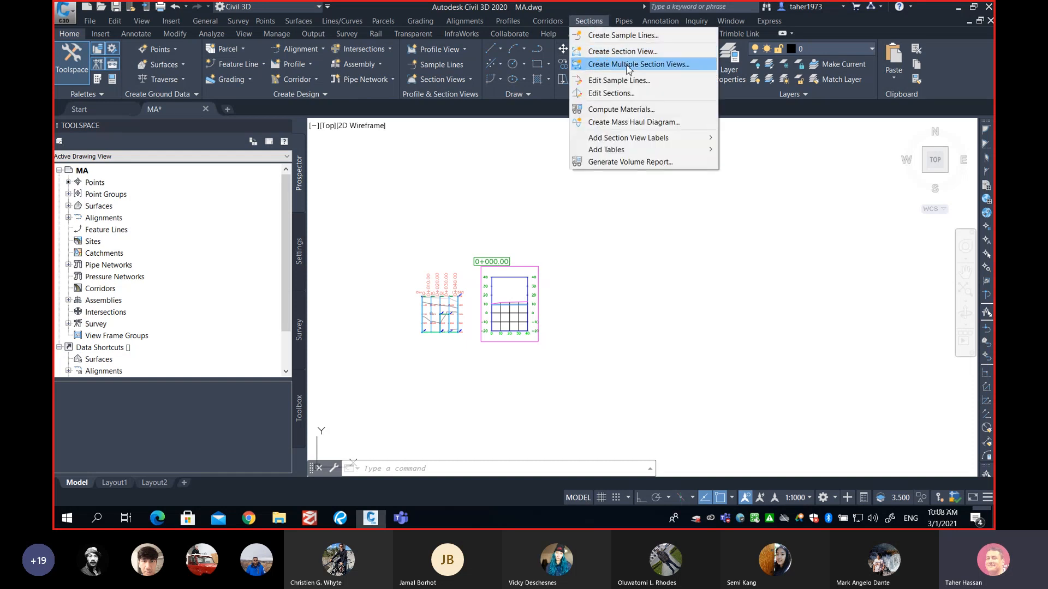
pyautogui.click(609, 64)
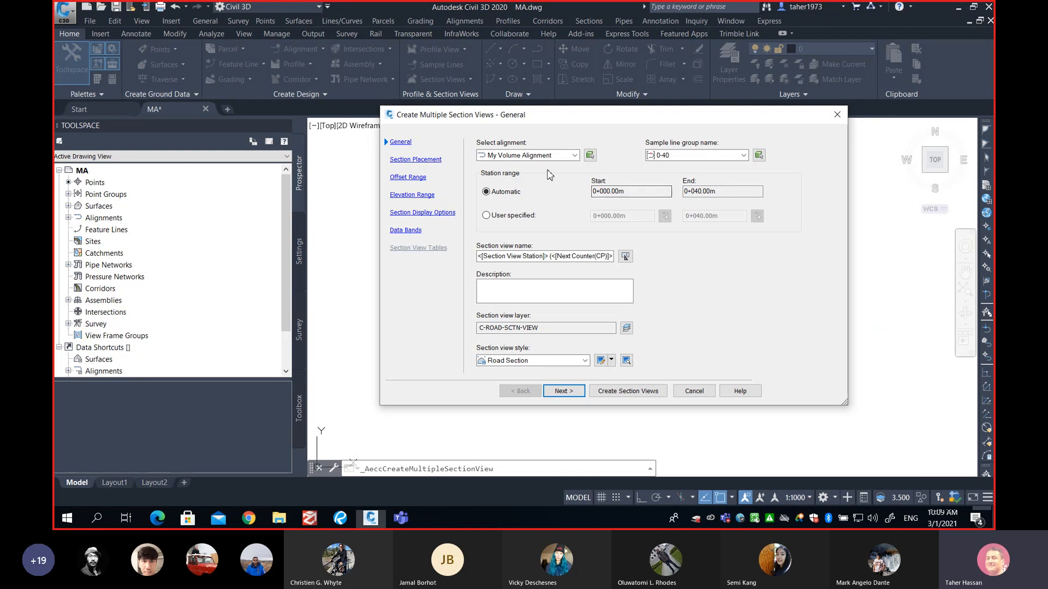
pyautogui.click(554, 156)
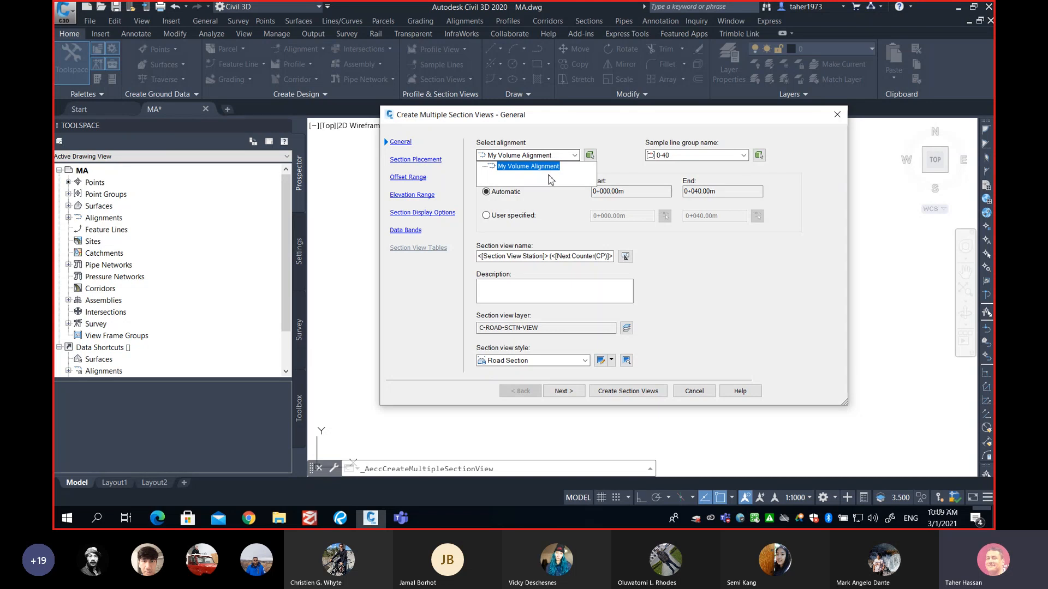
pyautogui.click(543, 169)
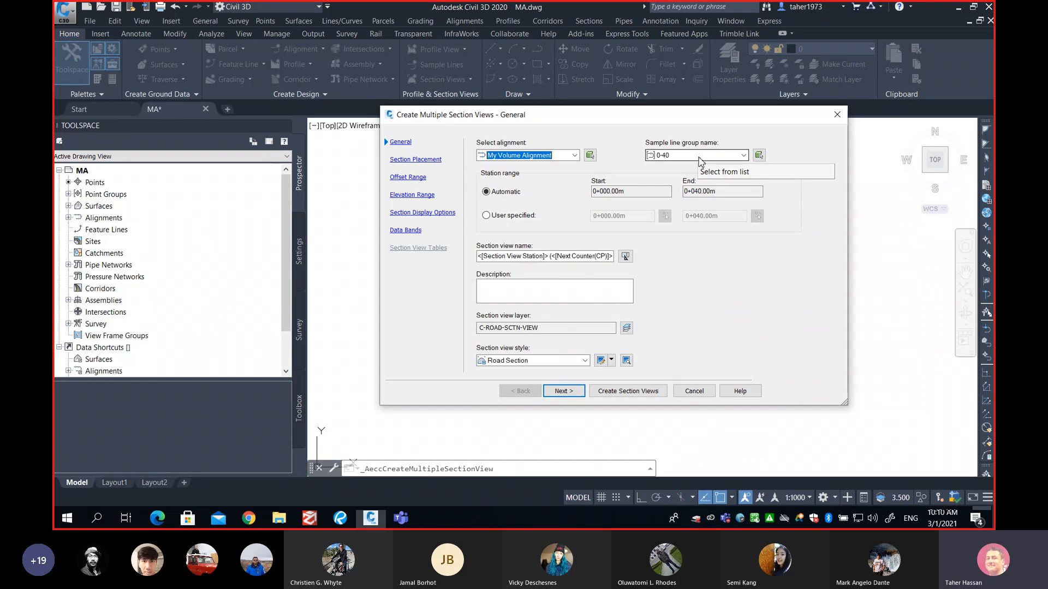
pyautogui.click(706, 155)
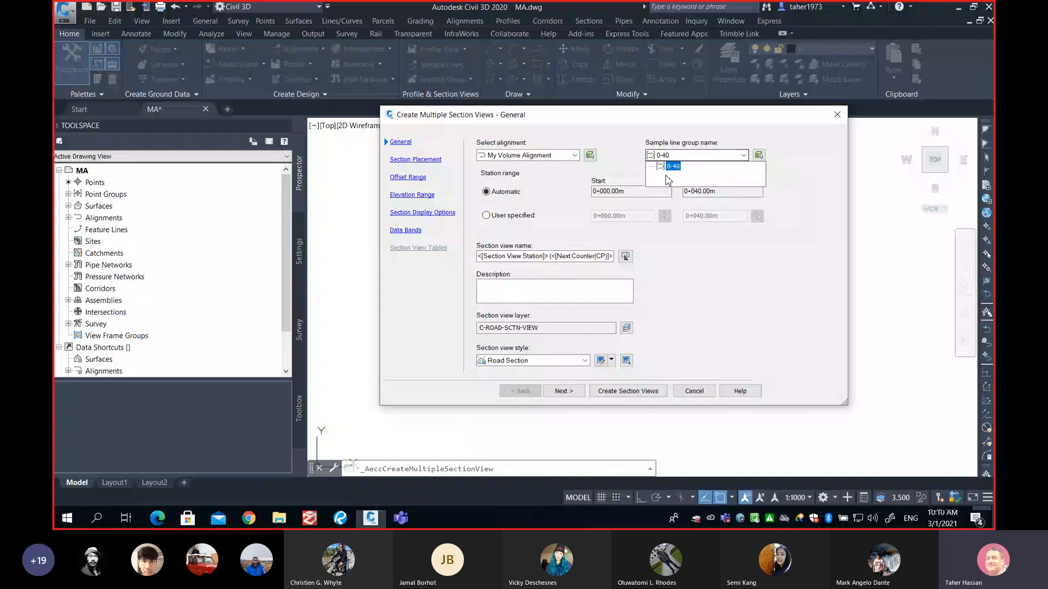
pyautogui.click(685, 160)
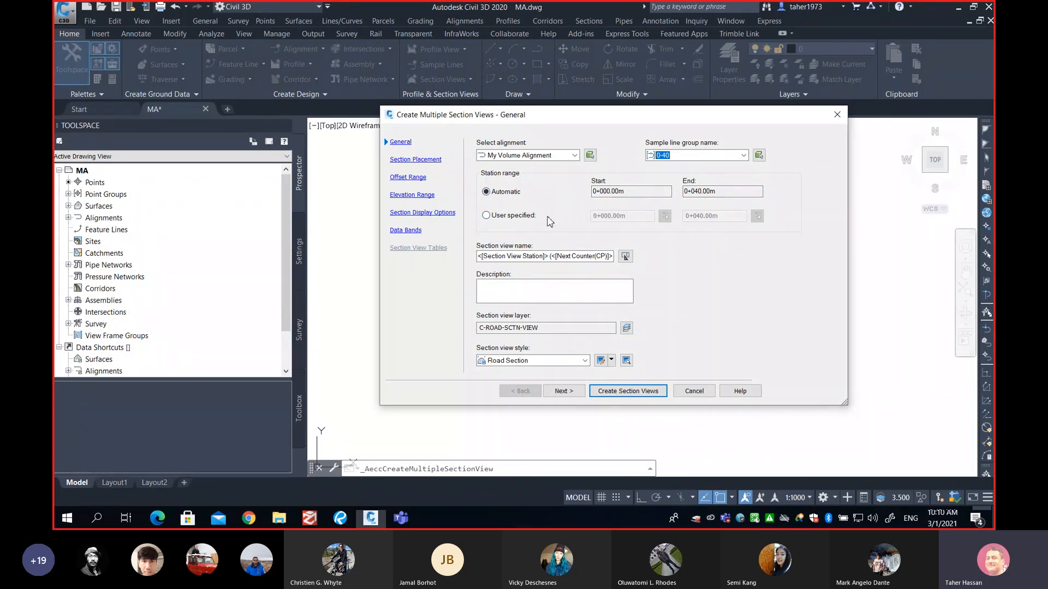
# Step: Try the user-specified station range for the section views and return the range to Automatic
pyautogui.click(516, 216)
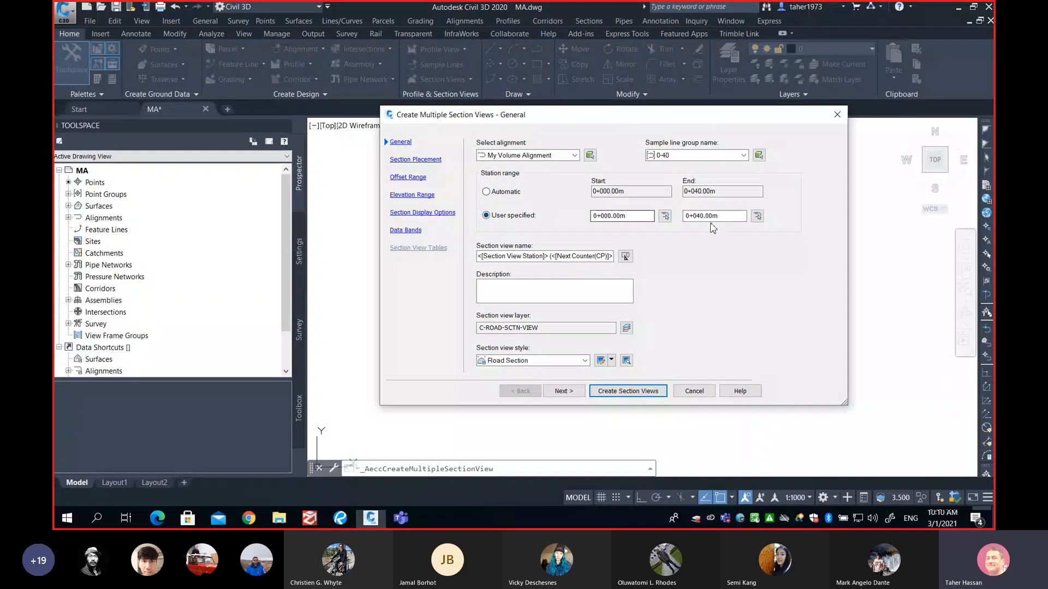
pyautogui.click(644, 217)
pyautogui.click(741, 216)
pyautogui.click(514, 194)
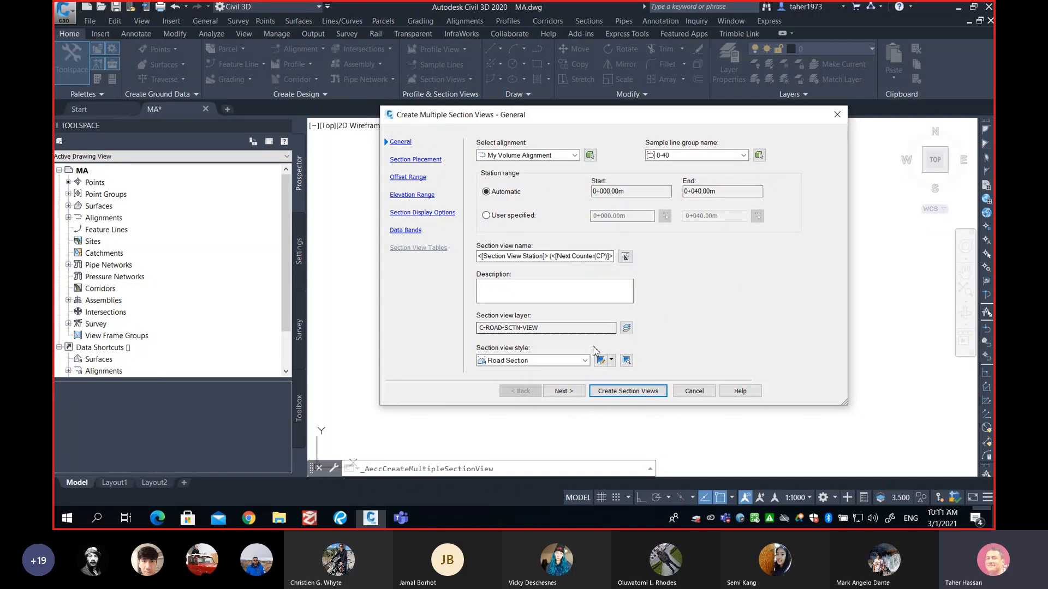
# Step: Create the section views with production placement, Basic plot style, automatic ranges, both surfaces and Offsets Only bands, placing them beside the existing 0+000.00 view
pyautogui.click(563, 391)
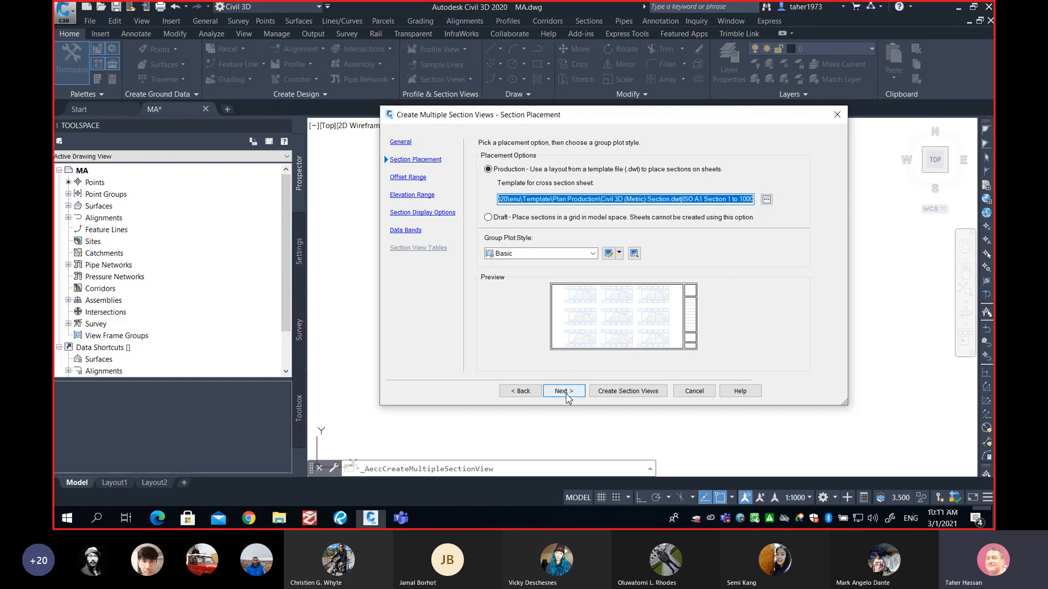
pyautogui.click(566, 394)
pyautogui.click(565, 392)
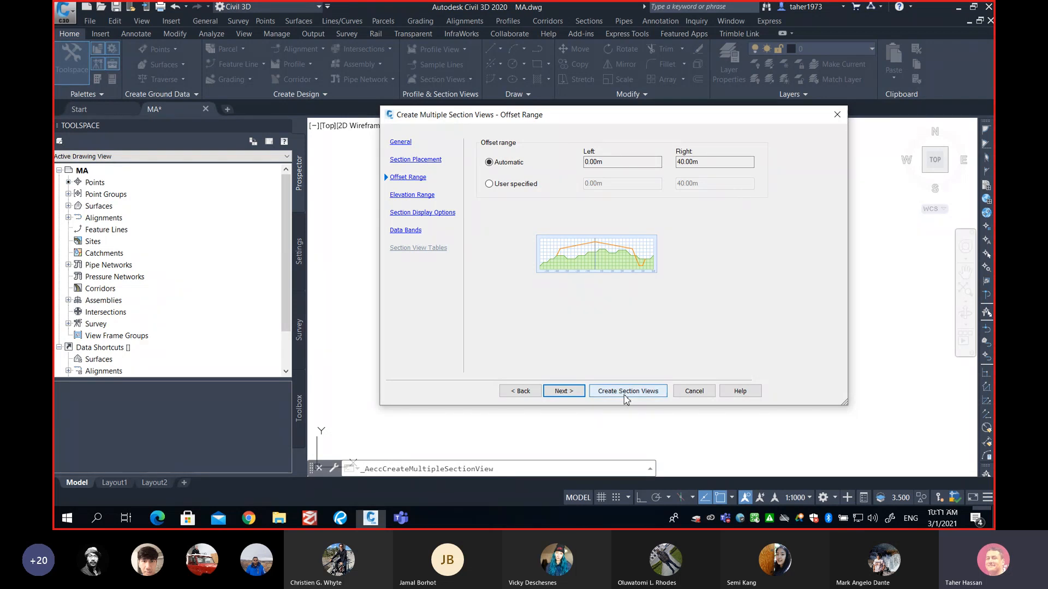
pyautogui.click(570, 393)
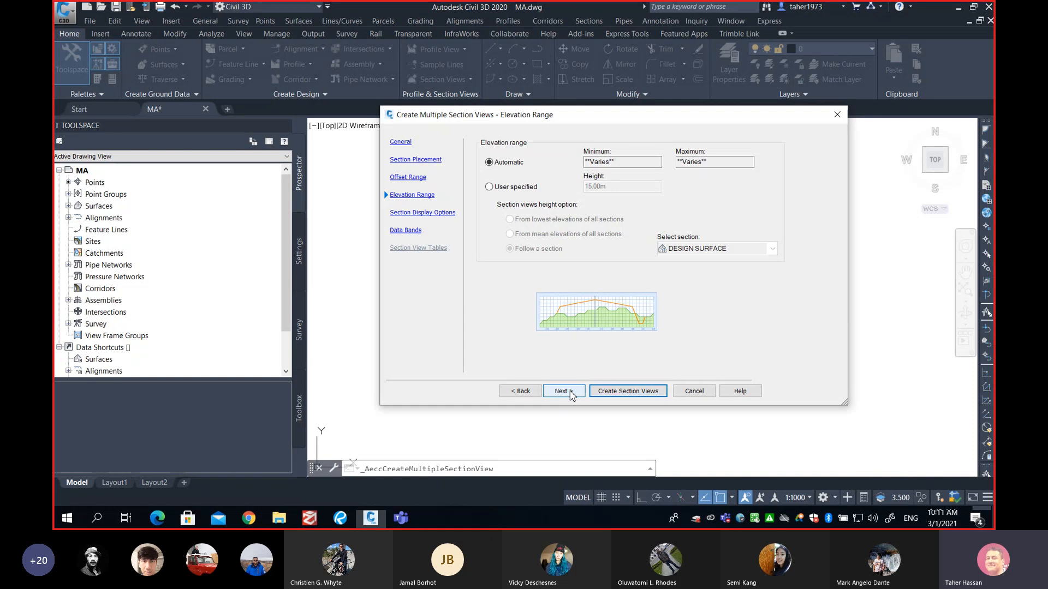
pyautogui.click(570, 393)
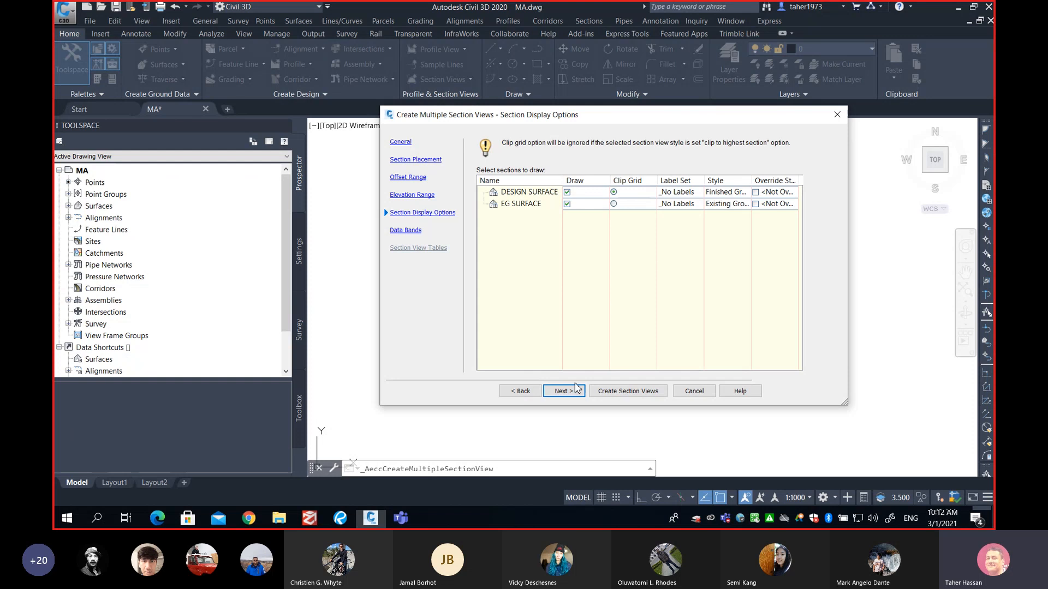
pyautogui.click(567, 391)
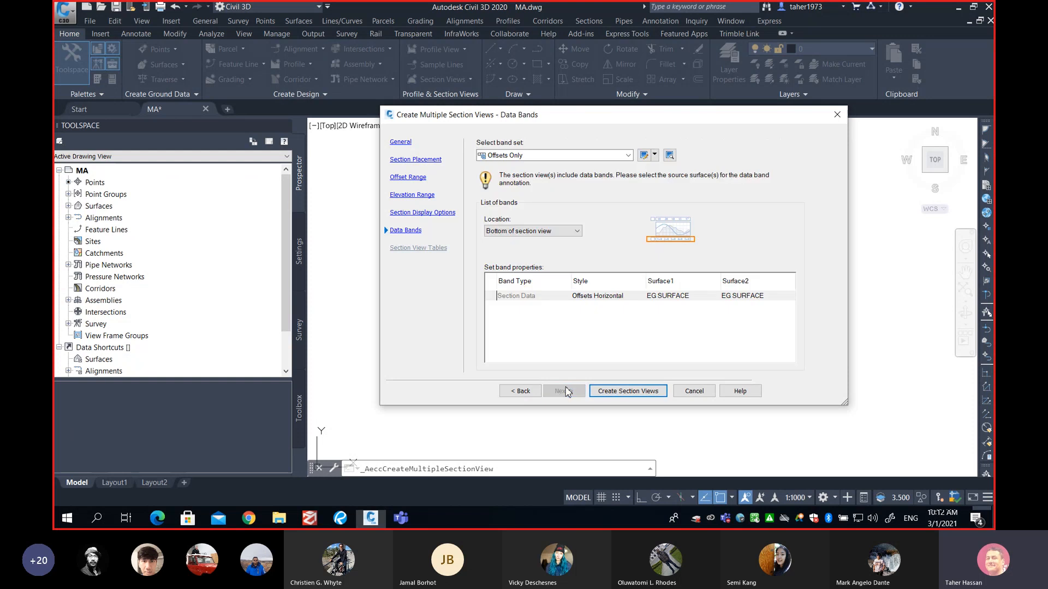
pyautogui.click(625, 391)
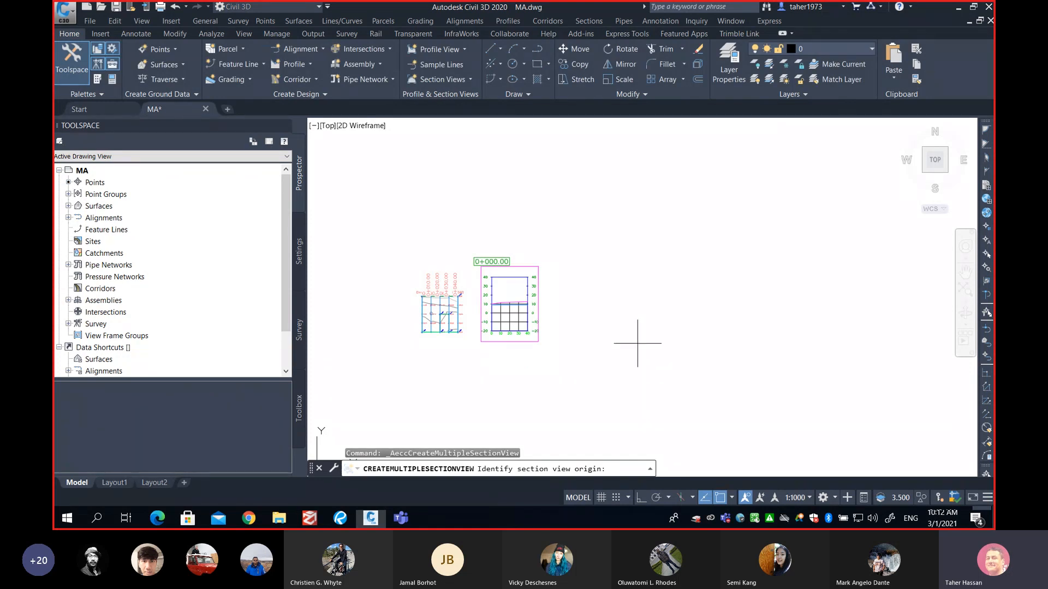
pyautogui.click(637, 343)
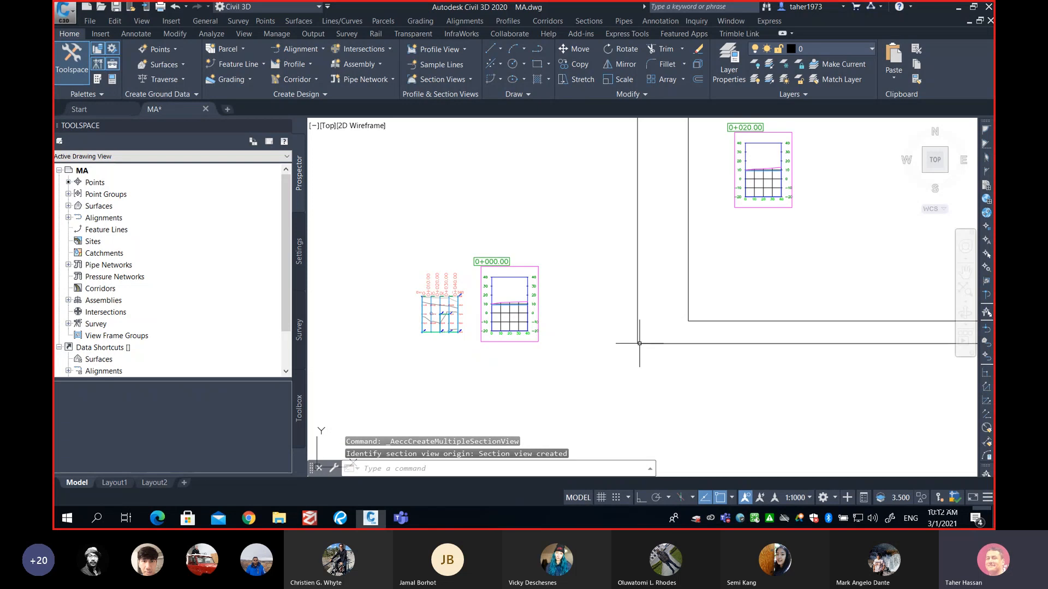
# Step: Examine the section views for stations 0+000.00 to 0+040.00 on the new sheet layout
pyautogui.scroll(-2, 728, 349)
pyautogui.moveTo(756, 310); pyautogui.dragTo(682, 337, button='middle')
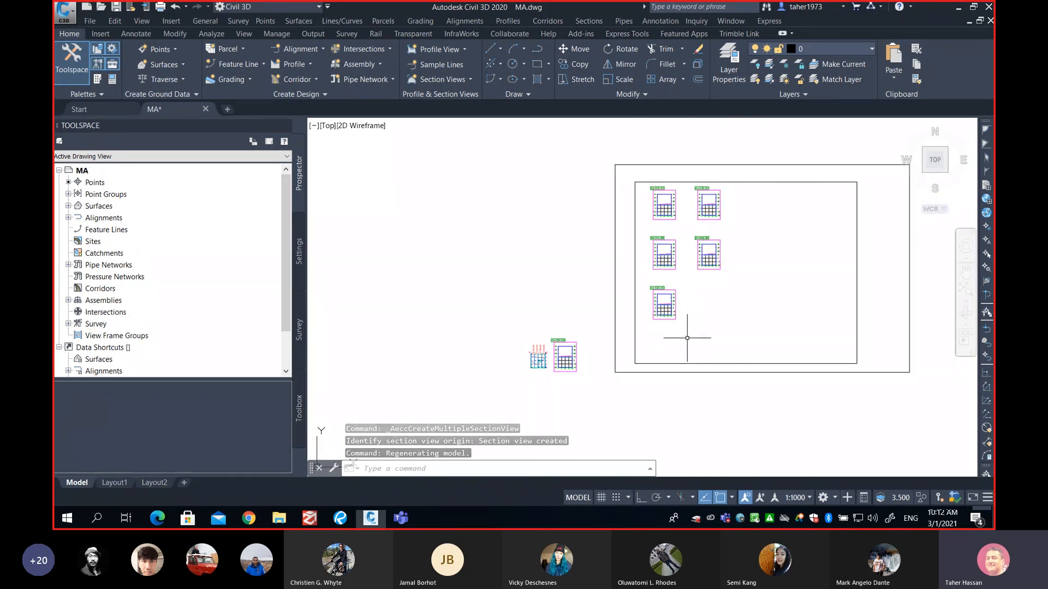
pyautogui.scroll(6, 674, 307)
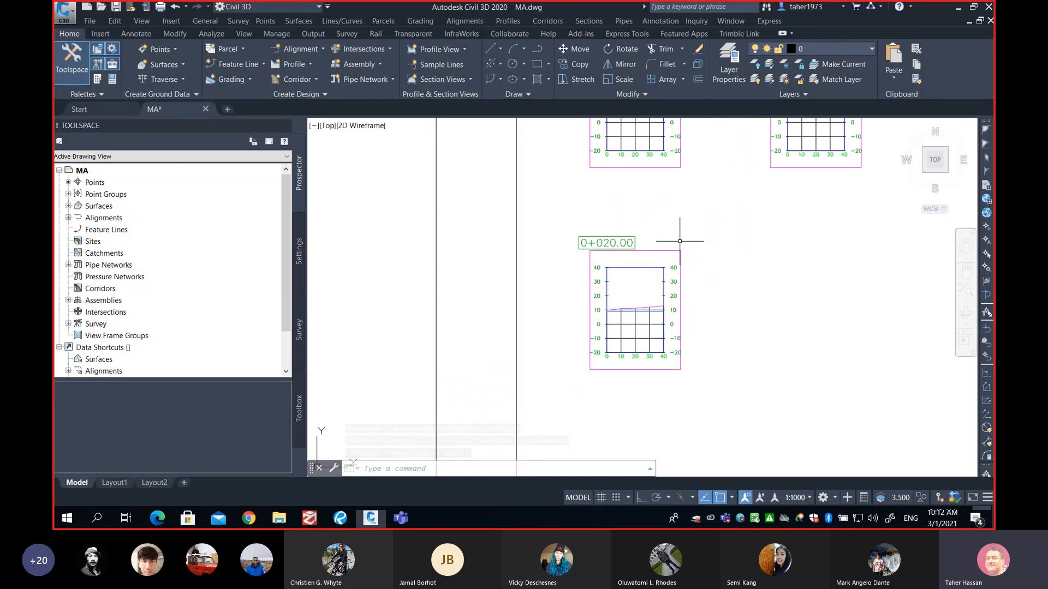
pyautogui.moveTo(678, 240); pyautogui.dragTo(664, 373, button='middle')
pyautogui.moveTo(633, 221)
pyautogui.mouseDown(button='middle')
pyautogui.moveTo(626, 351)
pyautogui.moveTo(620, 338)
pyautogui.mouseUp(button='middle')
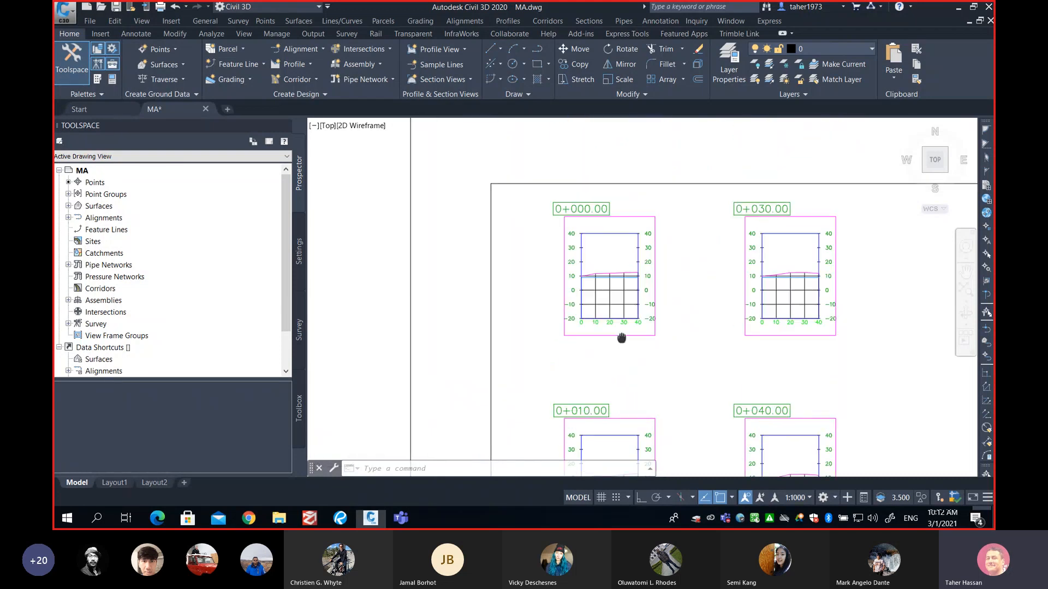
pyautogui.scroll(4, 576, 221)
pyautogui.scroll(-6, 576, 223)
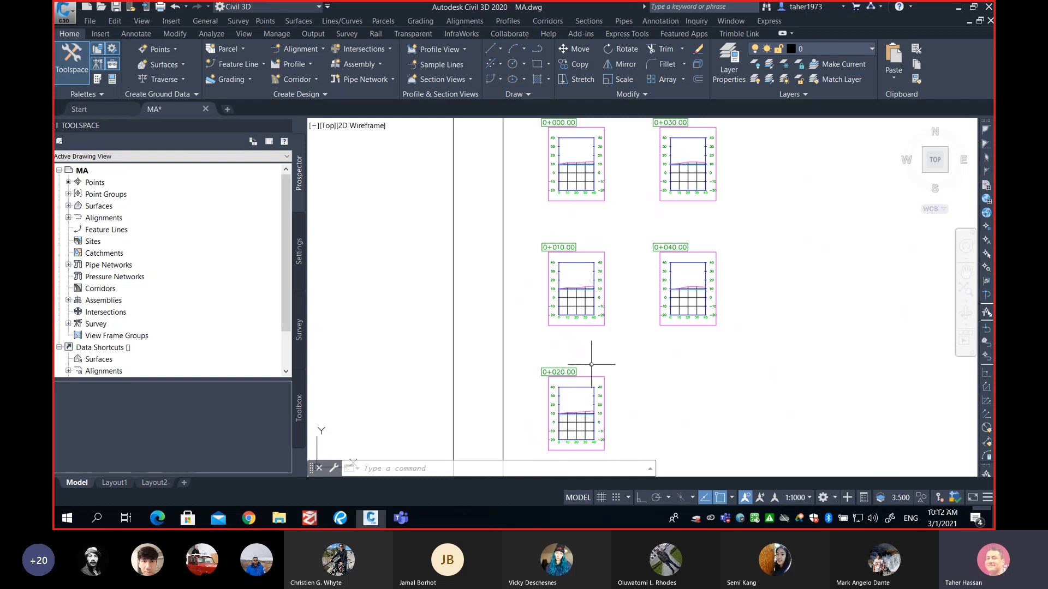
pyautogui.moveTo(591, 365)
pyautogui.mouseDown(button='middle')
pyautogui.moveTo(566, 288)
pyautogui.moveTo(563, 374)
pyautogui.mouseUp(button='middle')
pyautogui.moveTo(653, 221)
pyautogui.mouseDown(button='middle')
pyautogui.moveTo(635, 319)
pyautogui.moveTo(631, 246)
pyautogui.moveTo(747, 208)
pyautogui.mouseUp(button='middle')
pyautogui.scroll(-2, 625, 309)
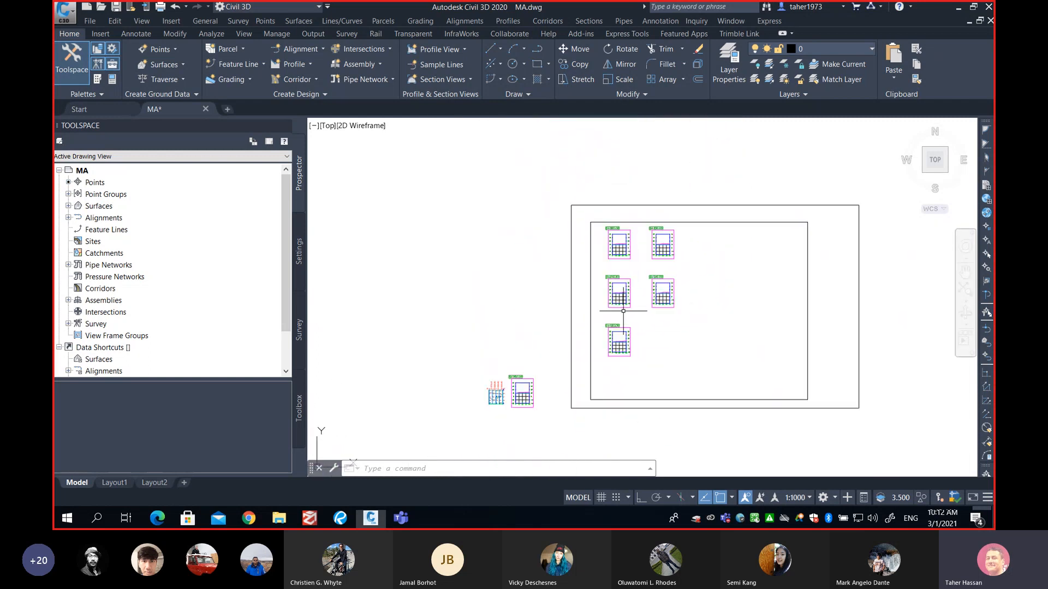
# Step: Compare the sample lines and spot elevations on the grid with the section views placed on the sheet
pyautogui.moveTo(586, 351); pyautogui.dragTo(682, 299, button='middle')
pyautogui.scroll(1, 618, 342)
pyautogui.scroll(2, 578, 348)
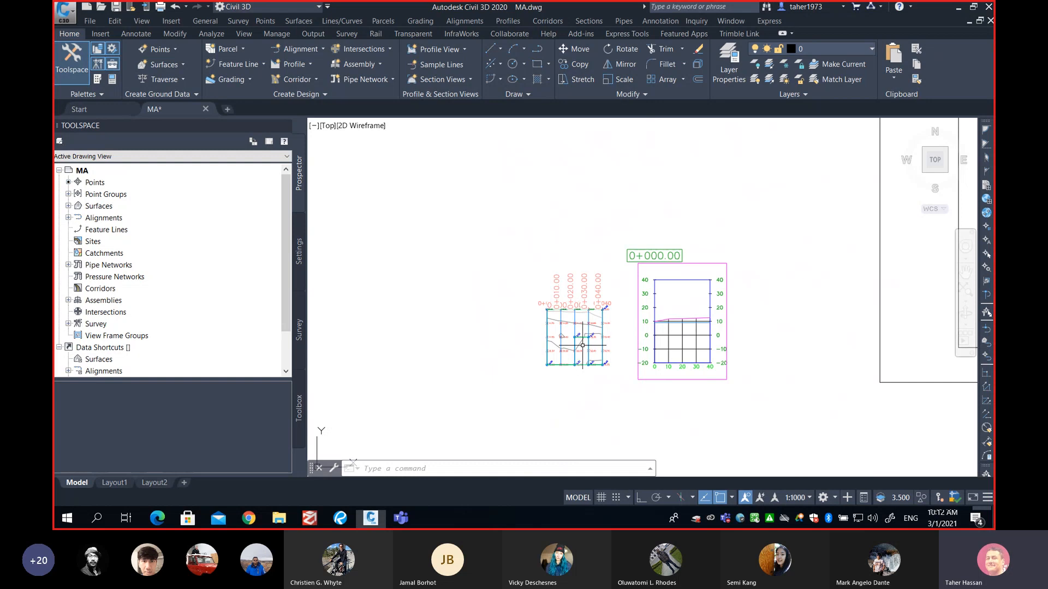
pyautogui.scroll(4, 578, 348)
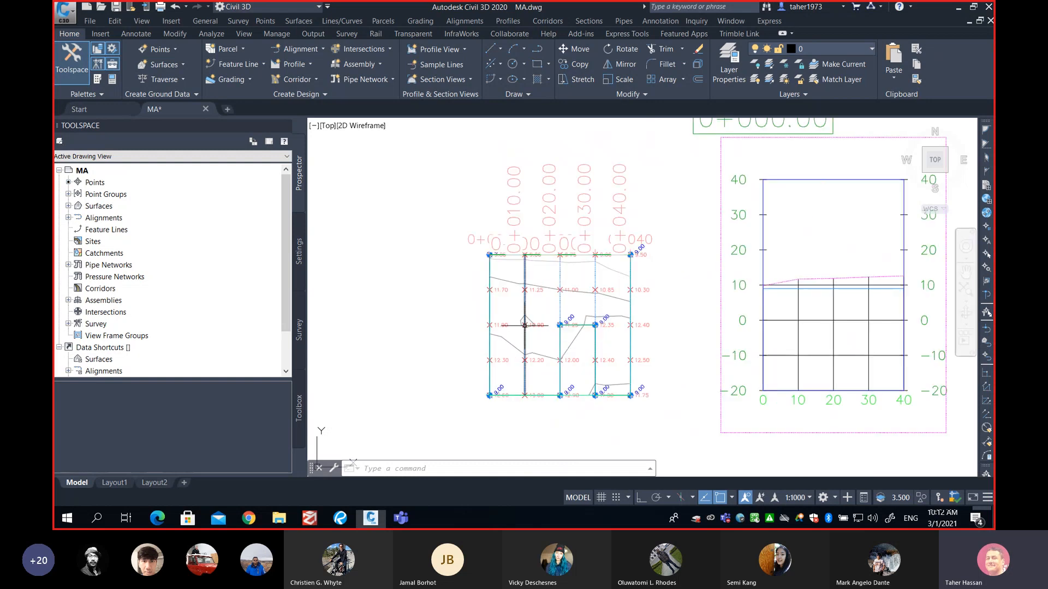
pyautogui.scroll(1, 546, 305)
pyautogui.scroll(1, 568, 327)
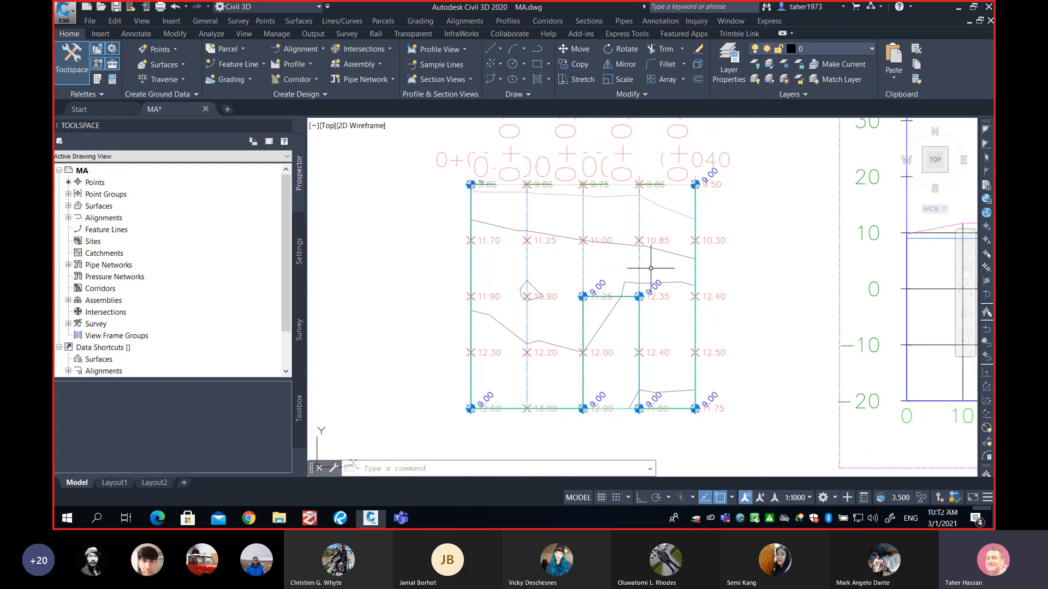
pyautogui.moveTo(622, 223); pyautogui.dragTo(580, 249, button='middle')
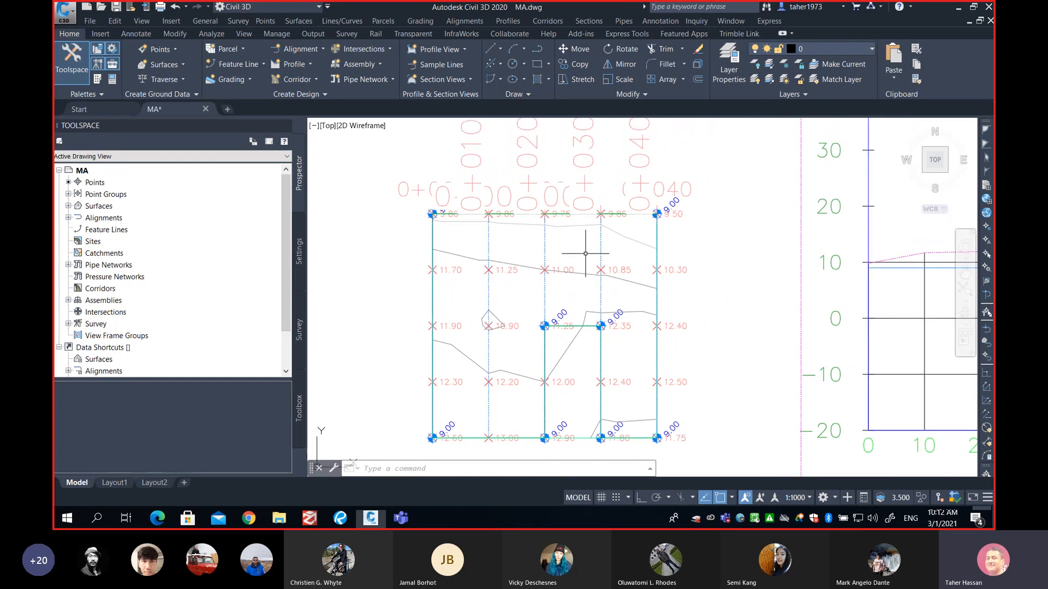
pyautogui.scroll(-4, 581, 240)
pyautogui.moveTo(744, 234)
pyautogui.mouseDown(button='middle')
pyautogui.moveTo(509, 324)
pyautogui.moveTo(547, 326)
pyautogui.mouseUp(button='middle')
pyautogui.scroll(-3, 499, 341)
pyautogui.scroll(3, 537, 306)
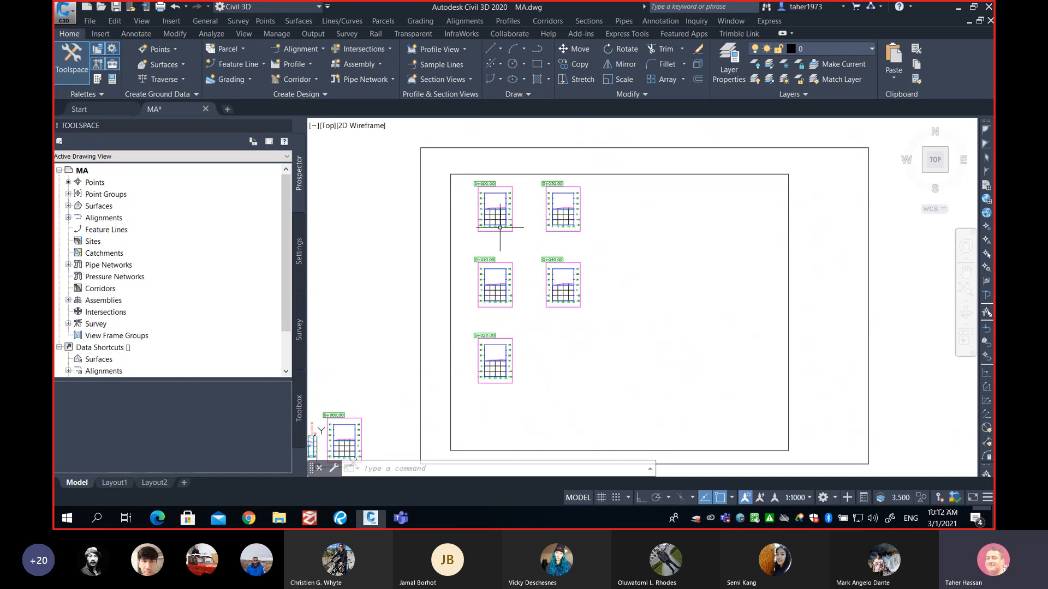
pyautogui.scroll(5, 494, 208)
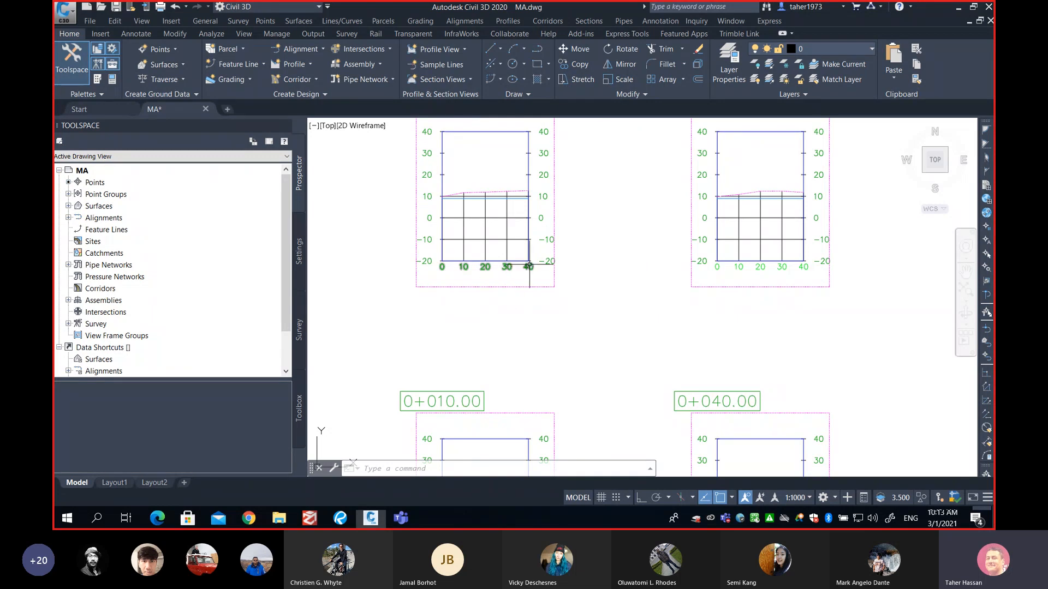
pyautogui.moveTo(502, 233); pyautogui.dragTo(527, 268, button='middle')
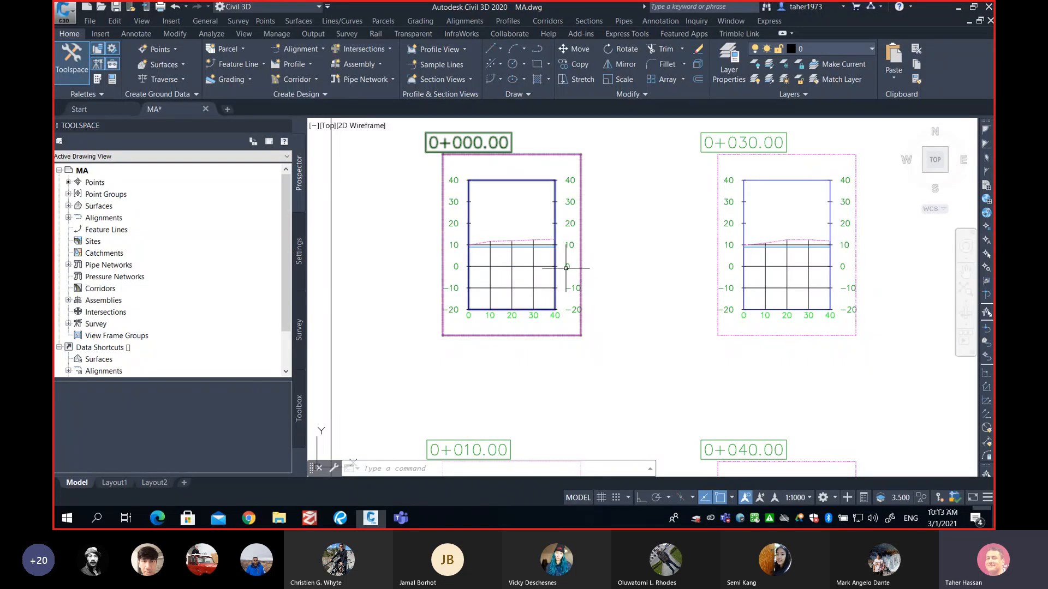
pyautogui.click(579, 22)
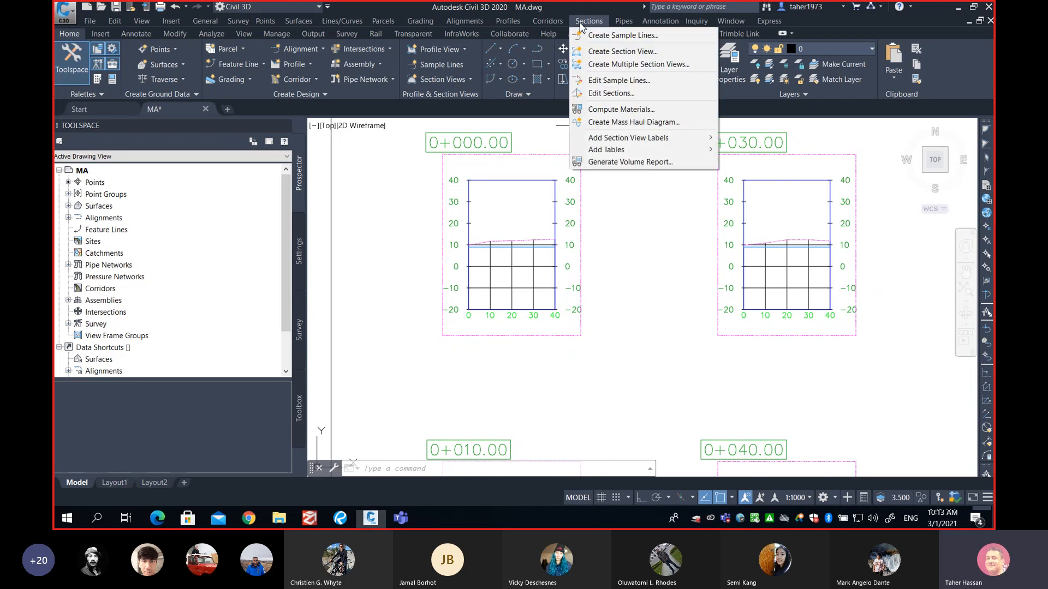
pyautogui.click(631, 244)
pyautogui.click(634, 262)
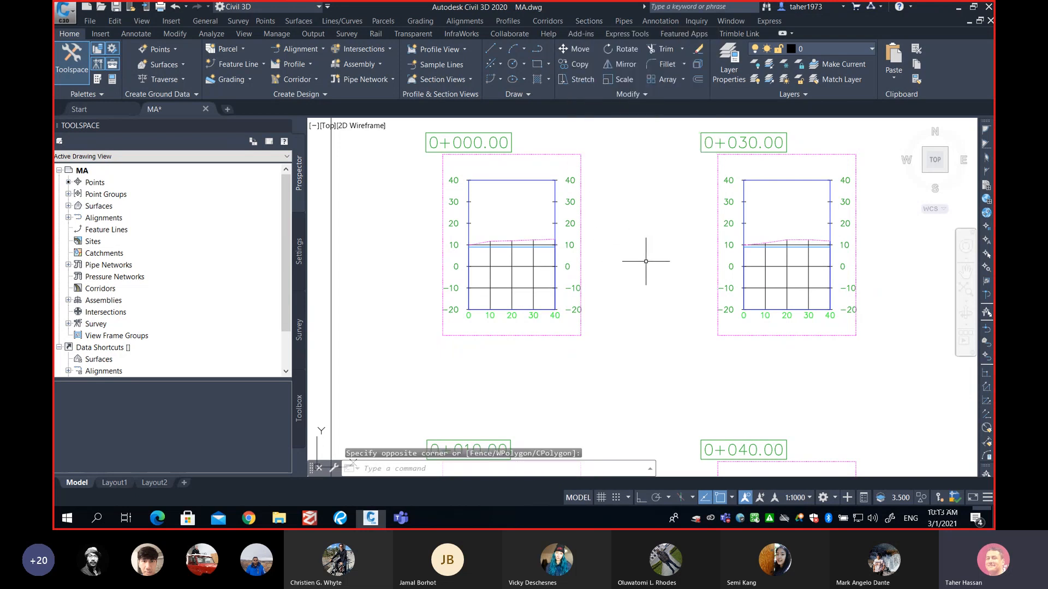
# Step: Inspect the existing and design surface lines up to the 40 m offset in the sheet's 0+000.00 section view
pyautogui.moveTo(580, 234); pyautogui.dragTo(663, 267, button='middle')
pyautogui.scroll(5, 664, 268)
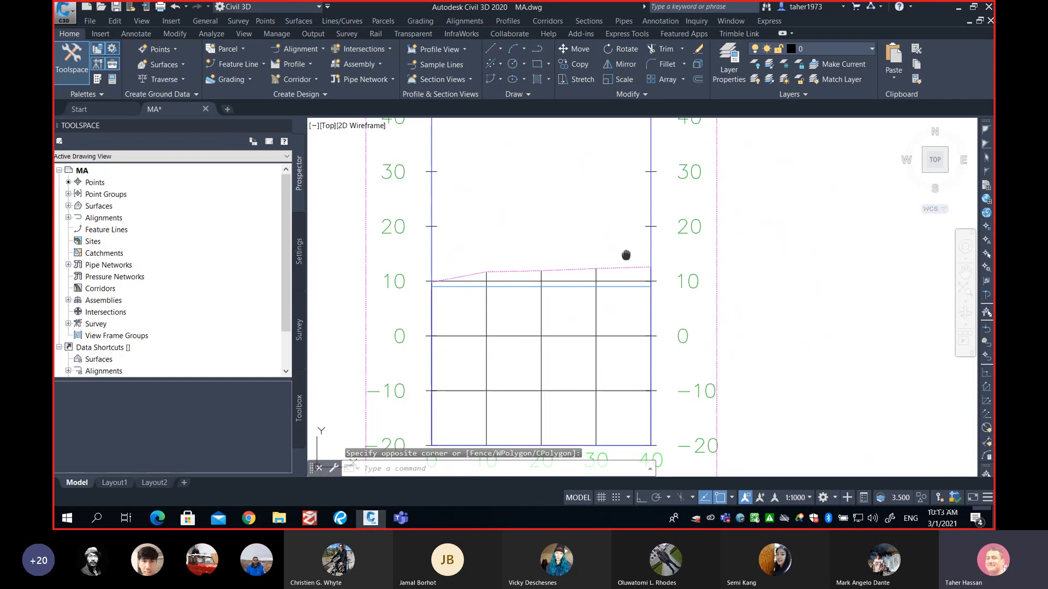
pyautogui.scroll(-3, 627, 257)
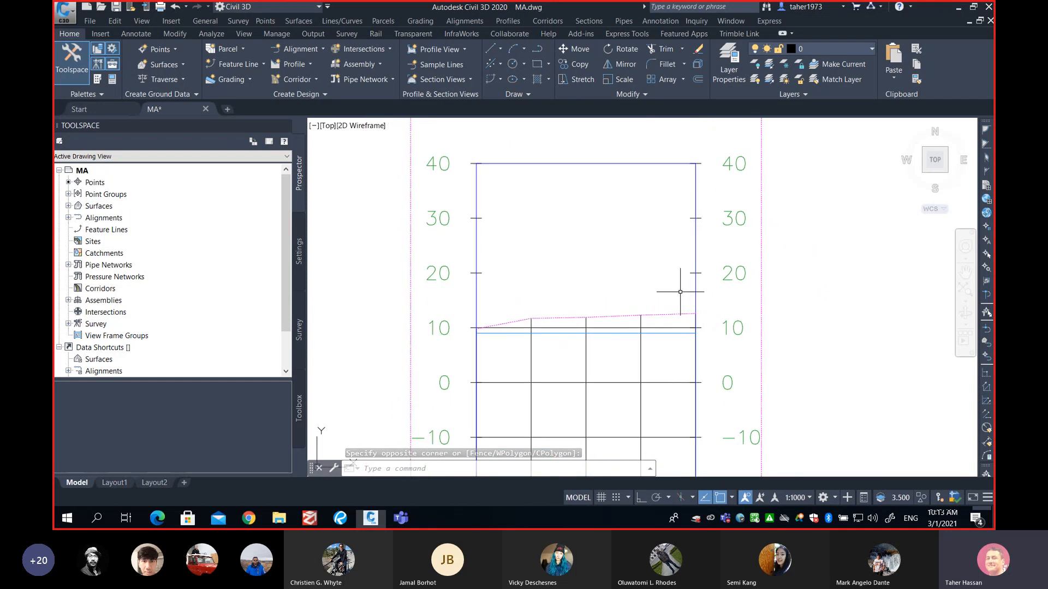
pyautogui.click(696, 297)
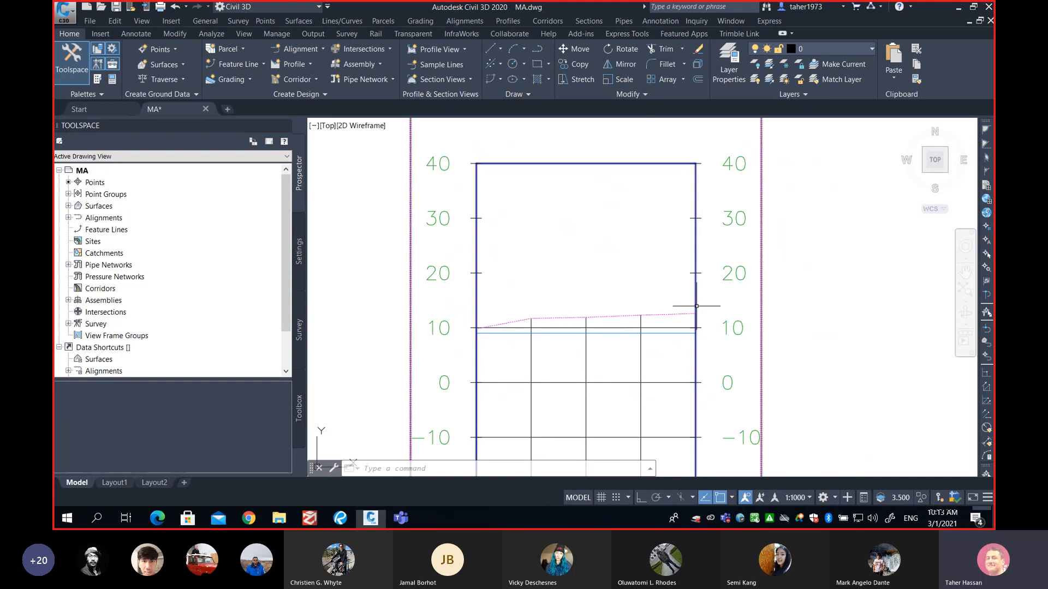
pyautogui.press('Escape')
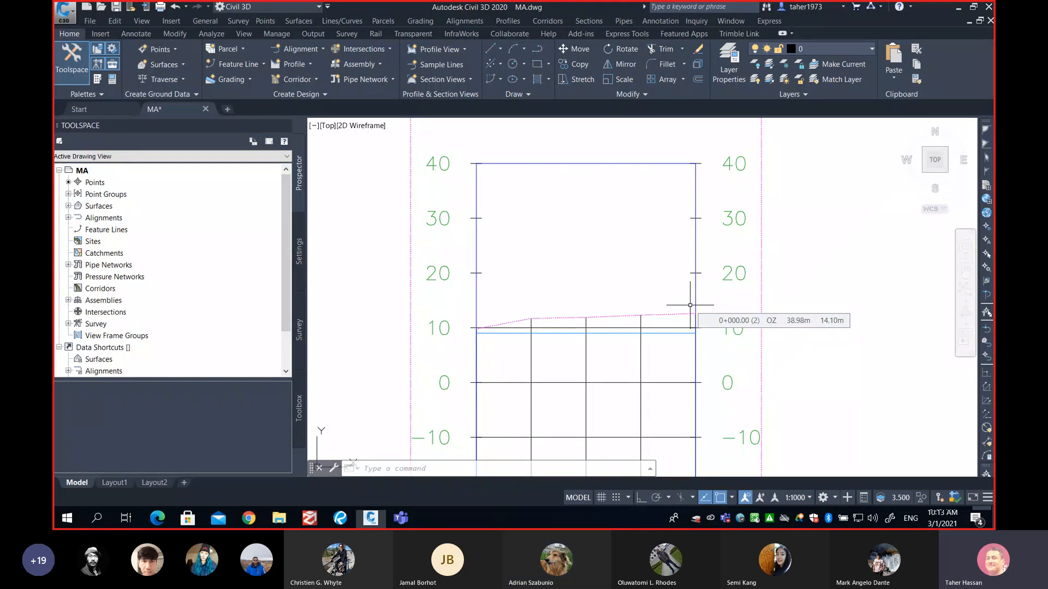
pyautogui.scroll(2, 688, 343)
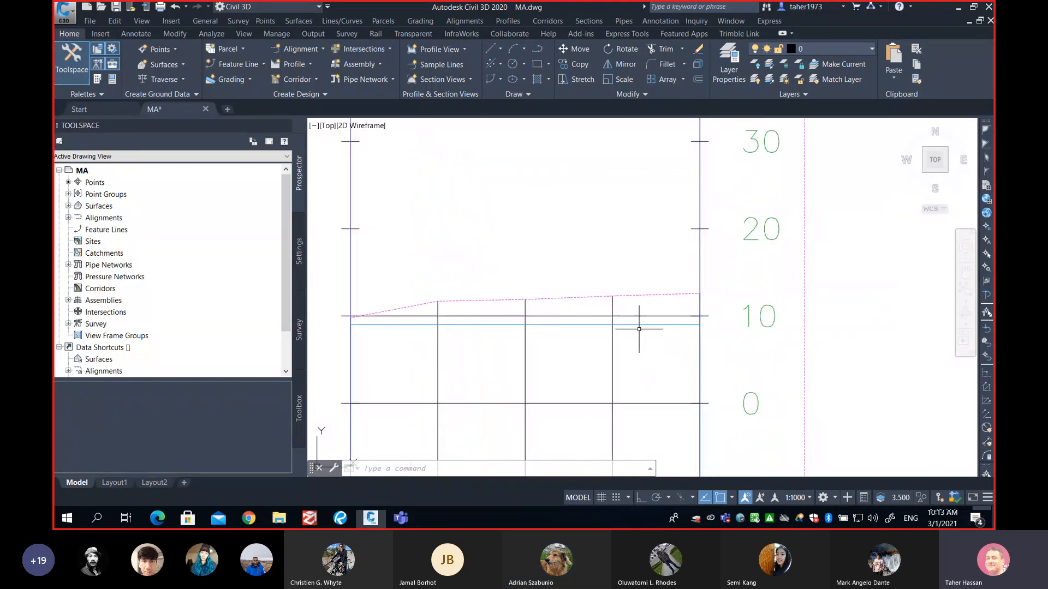
# Step: Check the surface lines in the 0+000.00 section view and review the full set of section views on the sheet
pyautogui.moveTo(638, 326); pyautogui.dragTo(697, 312, button='middle')
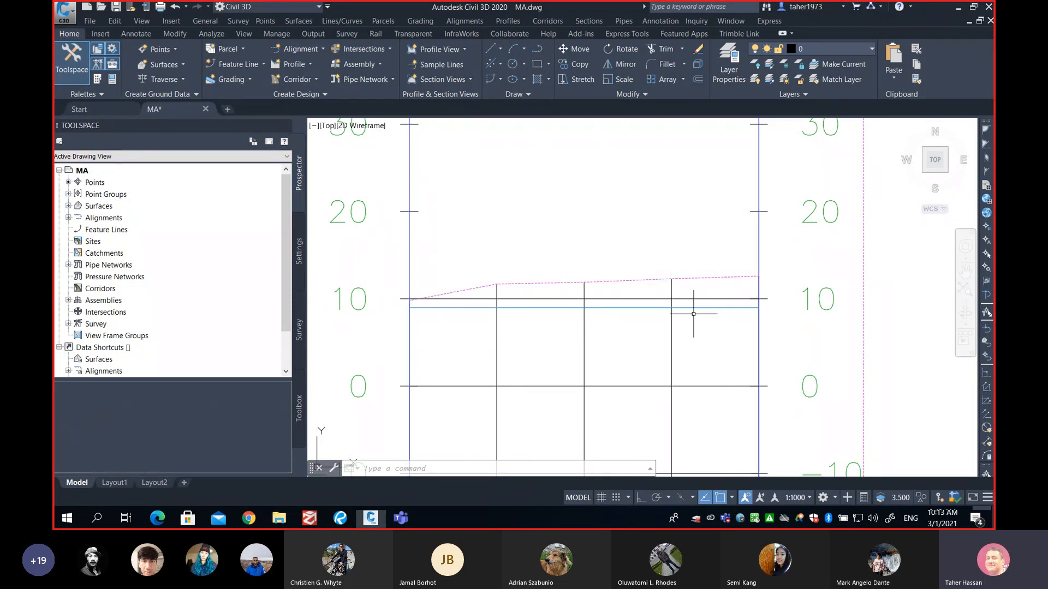
pyautogui.scroll(2, 693, 314)
pyautogui.scroll(-2, 677, 309)
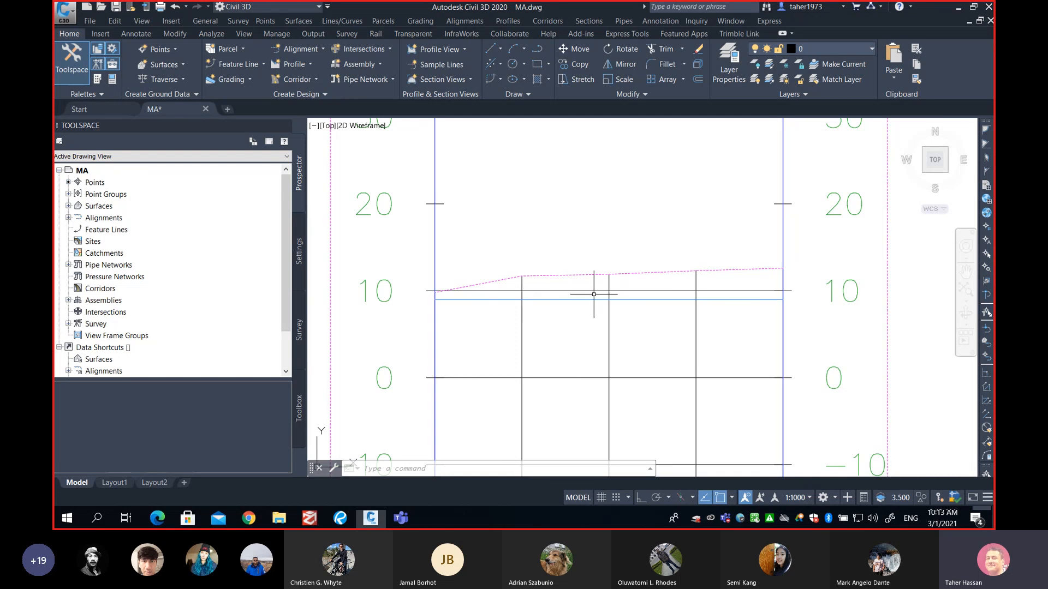
pyautogui.moveTo(593, 294)
pyautogui.scroll(-5, 593, 293)
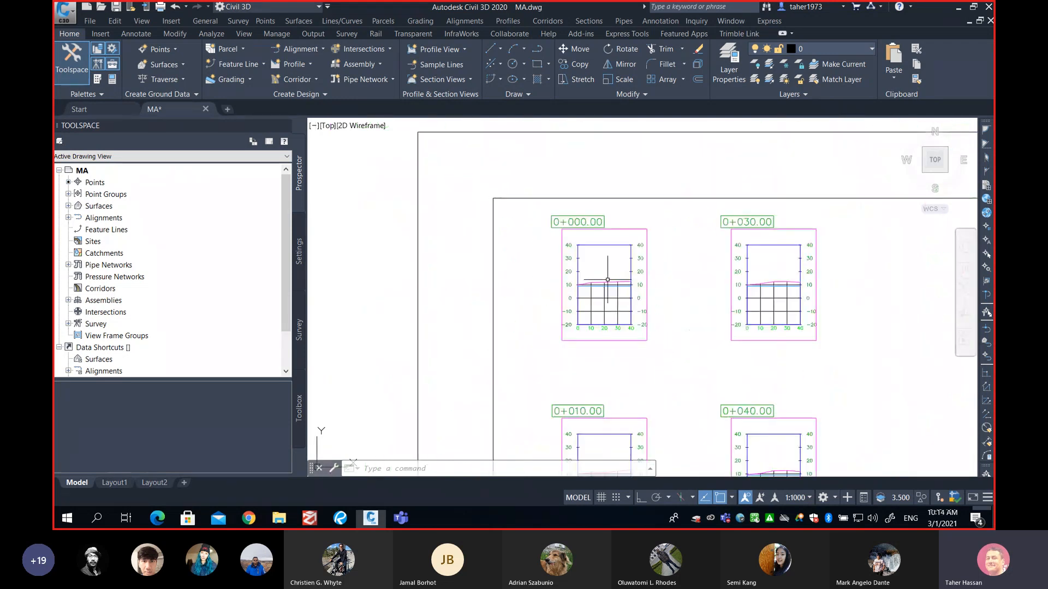
pyautogui.scroll(-2, 608, 279)
pyautogui.scroll(-2, 655, 319)
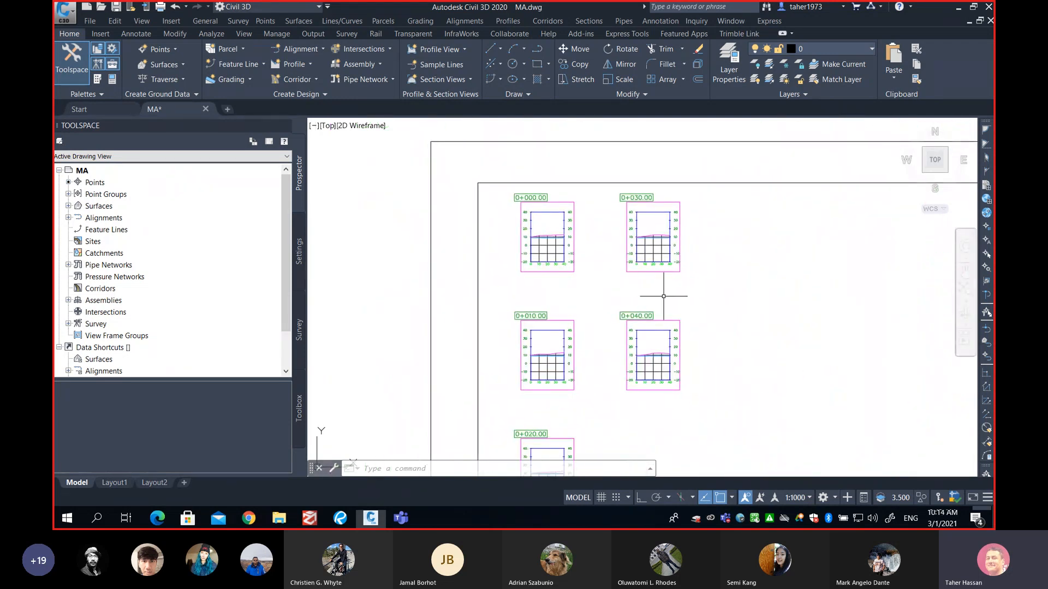
pyautogui.moveTo(663, 296); pyautogui.dragTo(614, 249, button='middle')
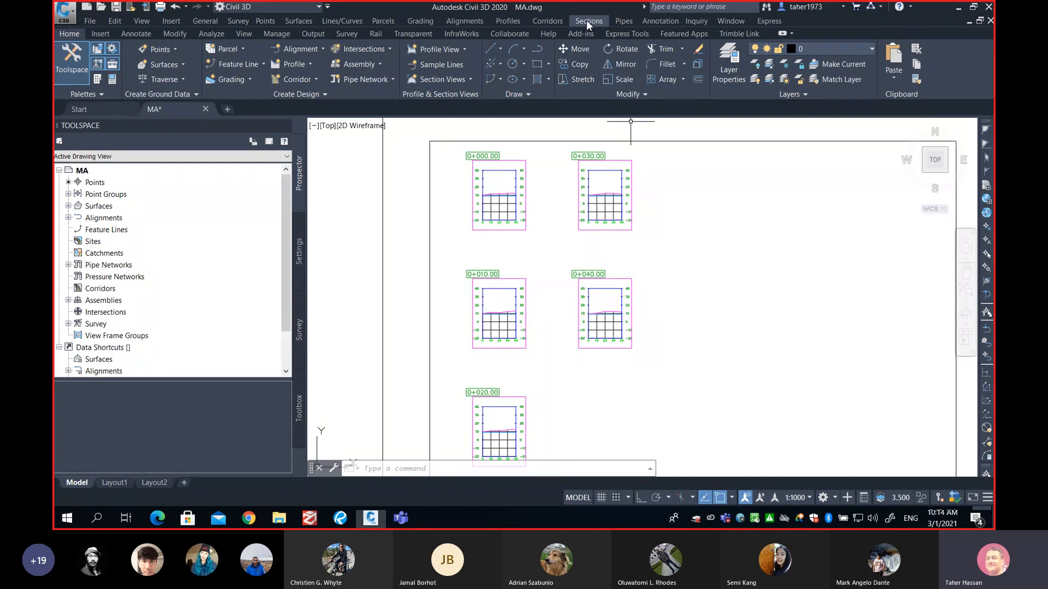
# Step: Start computing materials for My Volume Alignment's sample line group 0-40 using the Earthworks quantity takeoff criteria
pyautogui.click(587, 22)
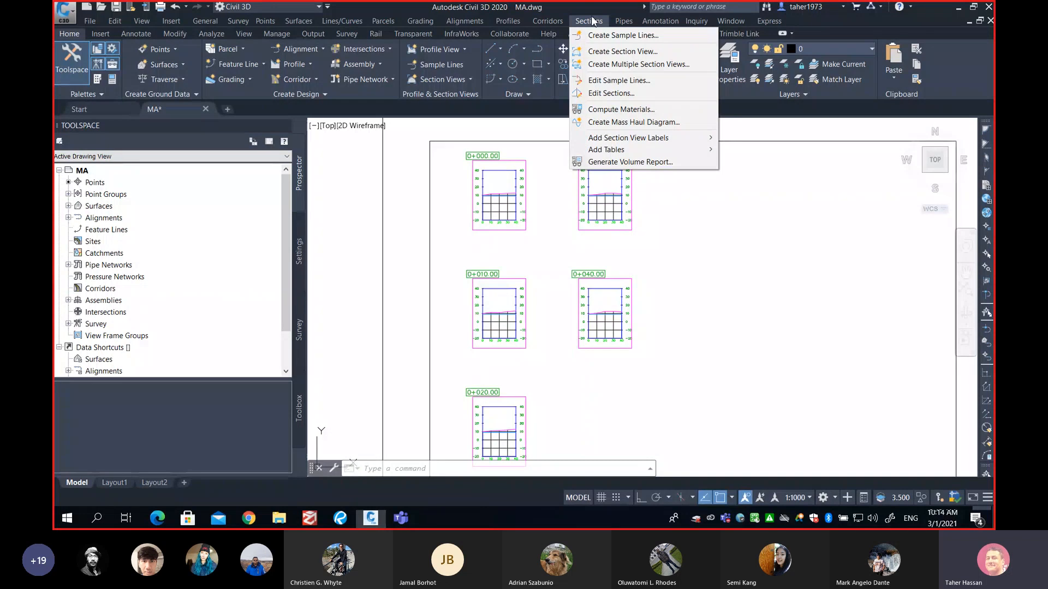
pyautogui.click(616, 111)
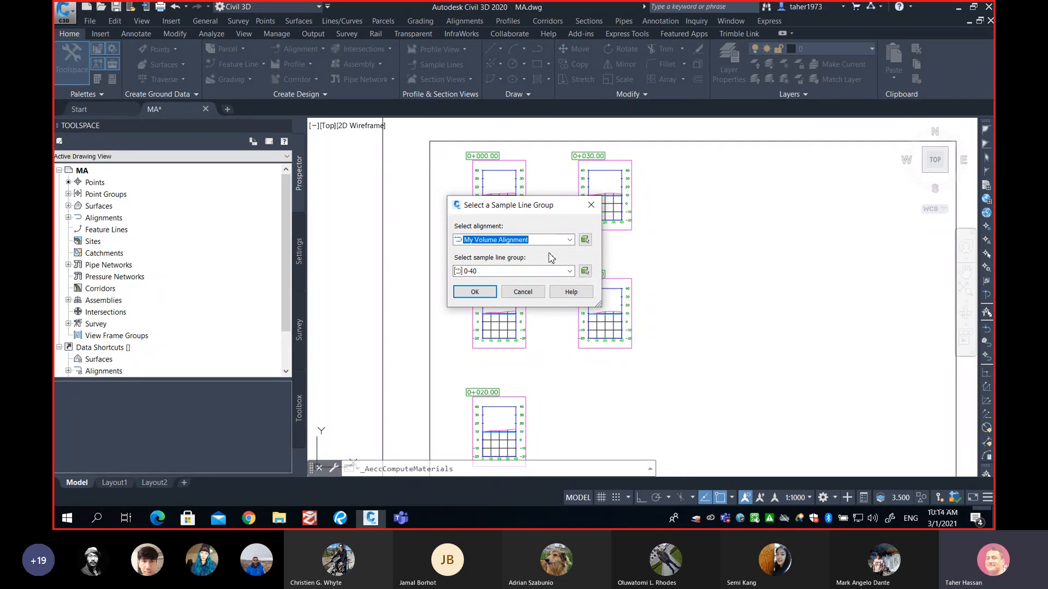
pyautogui.click(570, 241)
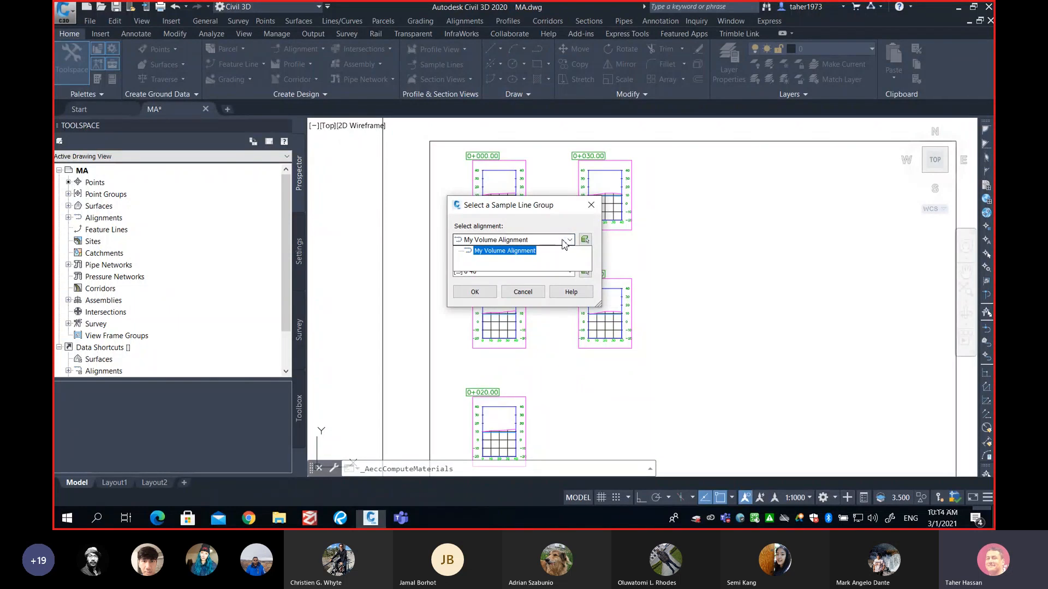
pyautogui.click(522, 251)
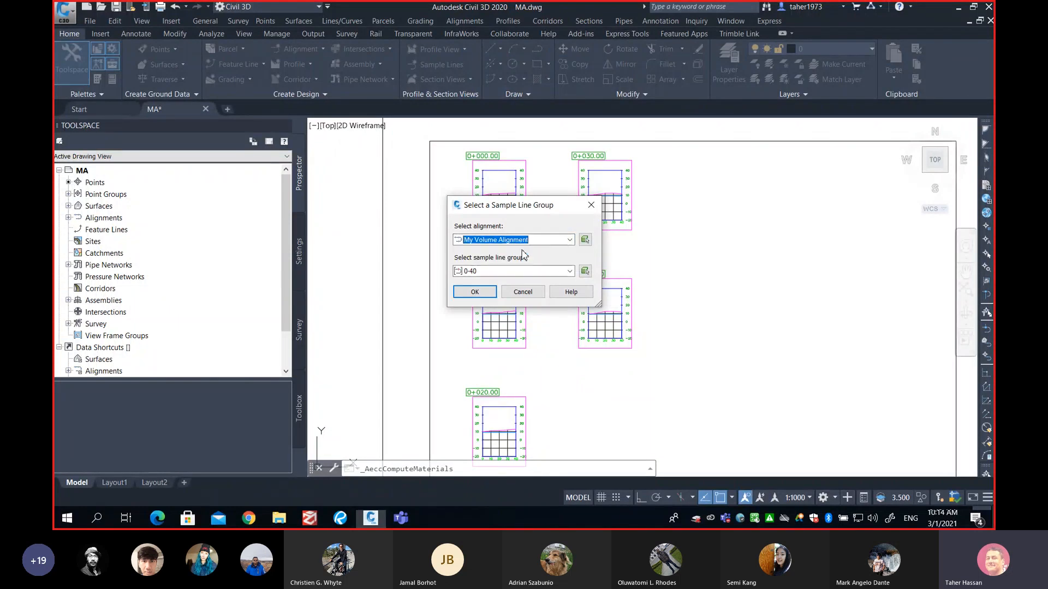
pyautogui.click(561, 271)
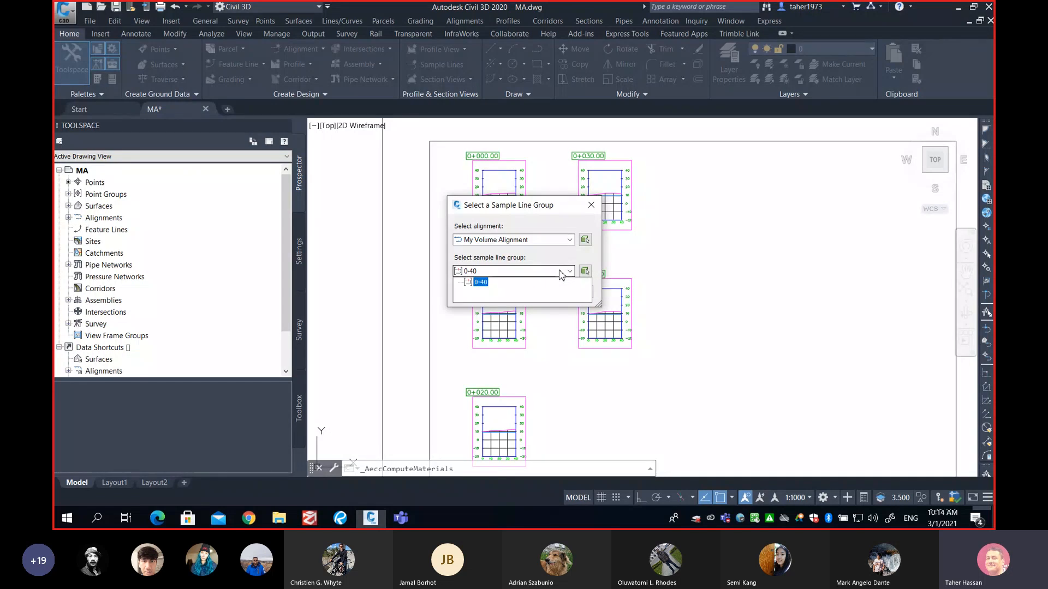
pyautogui.click(480, 284)
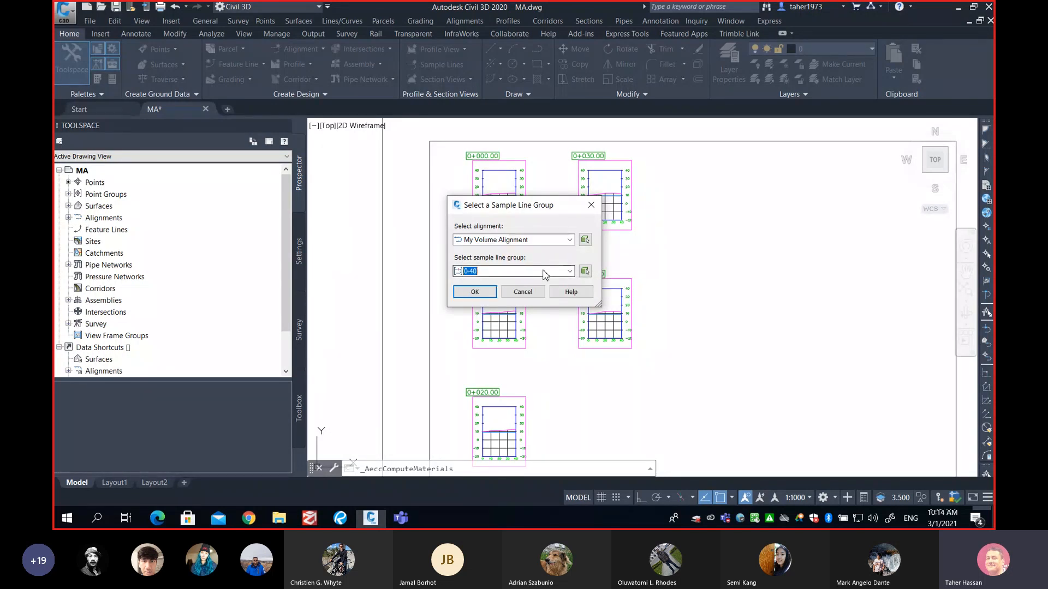
pyautogui.click(474, 291)
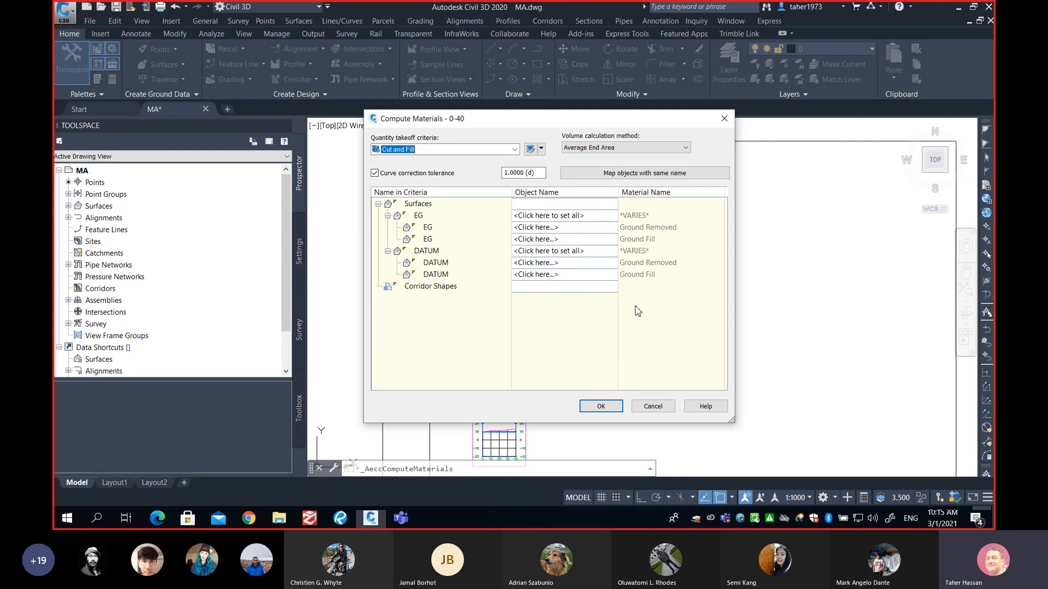
pyautogui.click(514, 149)
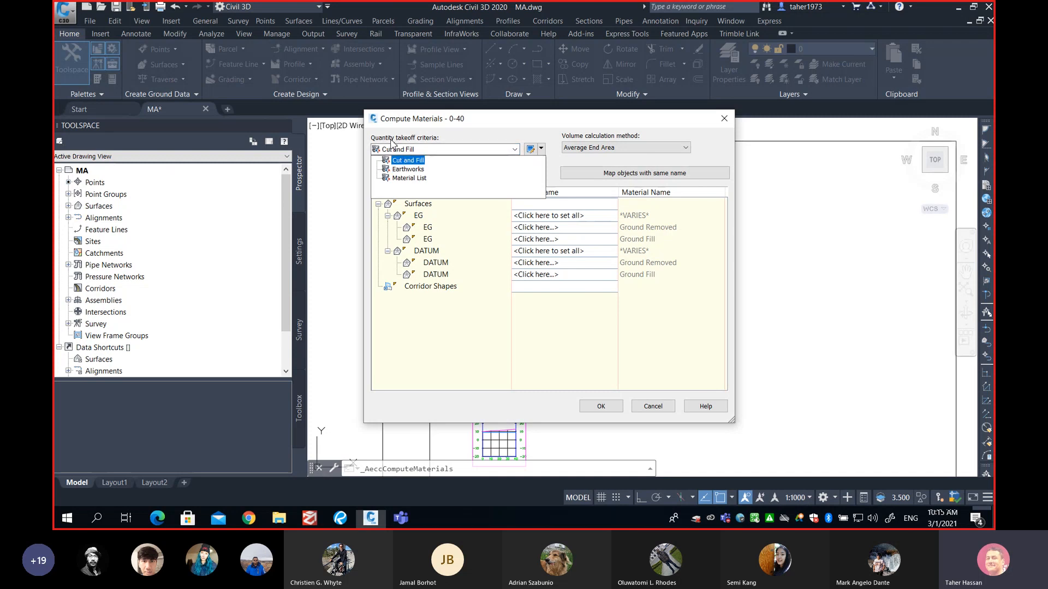
pyautogui.click(408, 170)
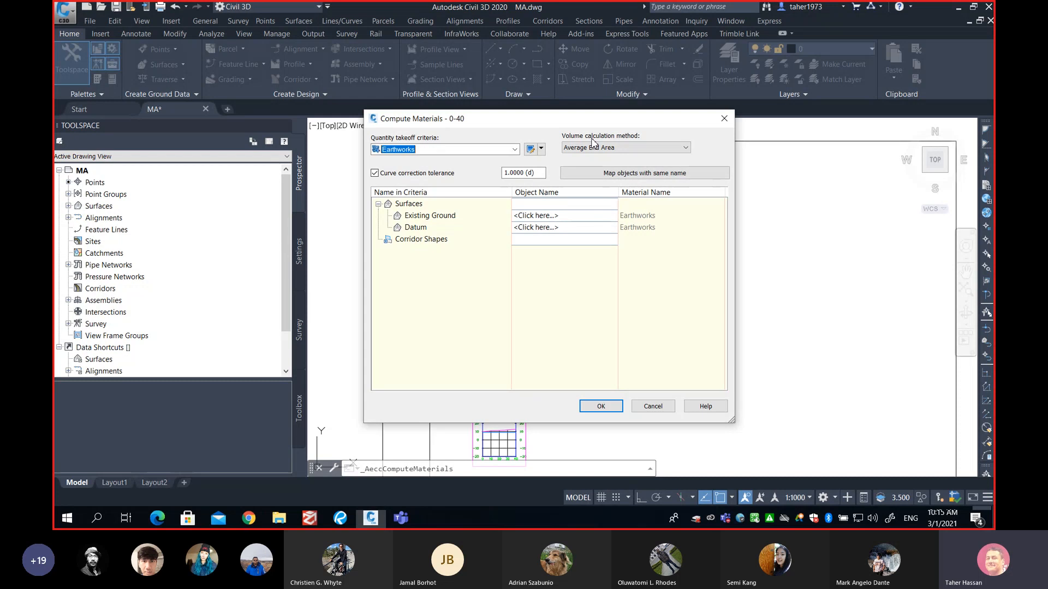
# Step: Try the Prismoidal volume calculation method and switch back to Average End Area
pyautogui.click(685, 149)
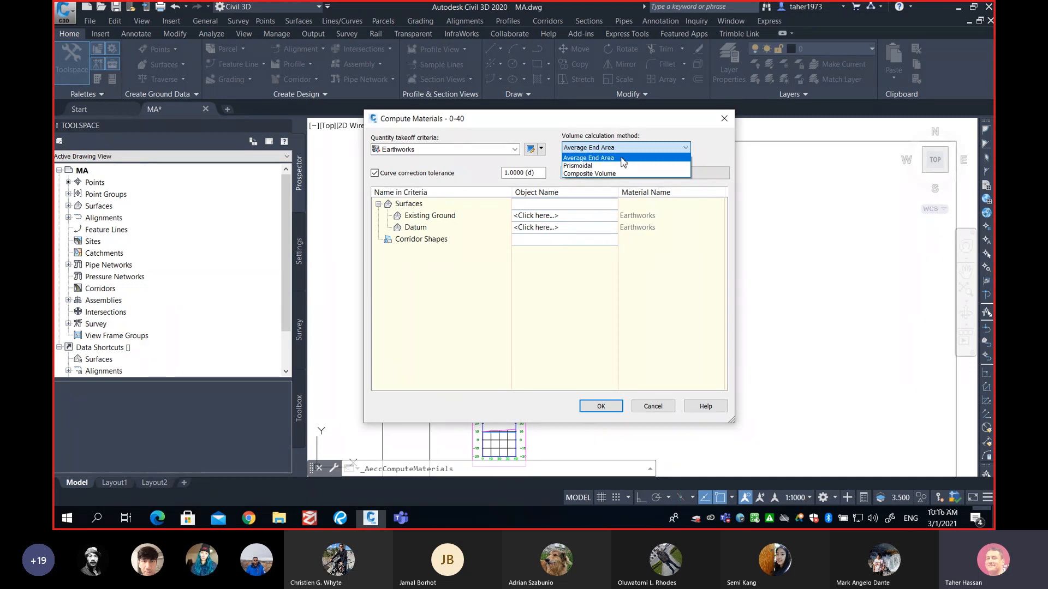
pyautogui.click(588, 165)
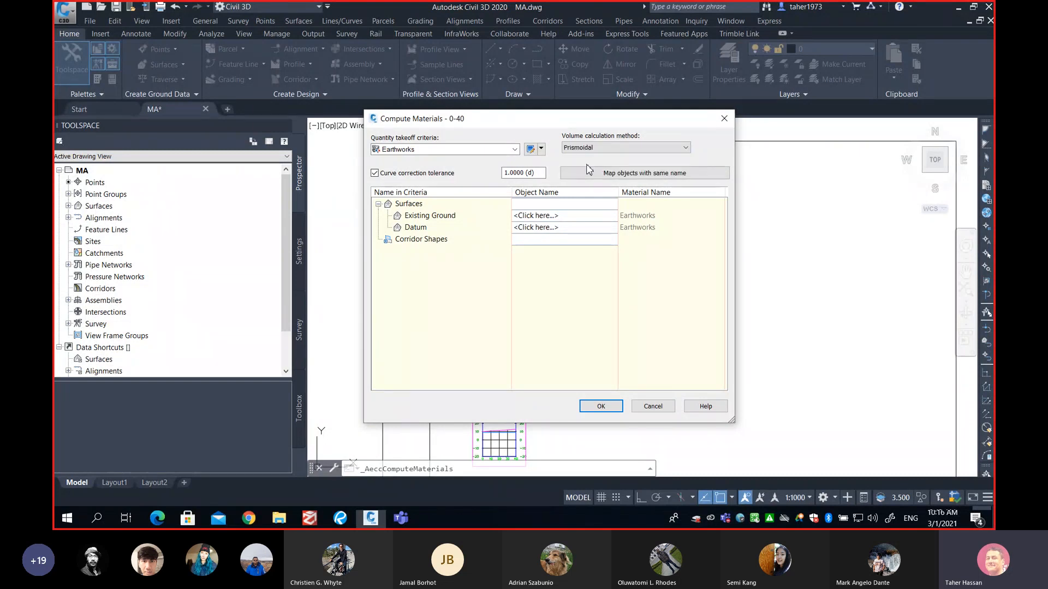
pyautogui.click(622, 151)
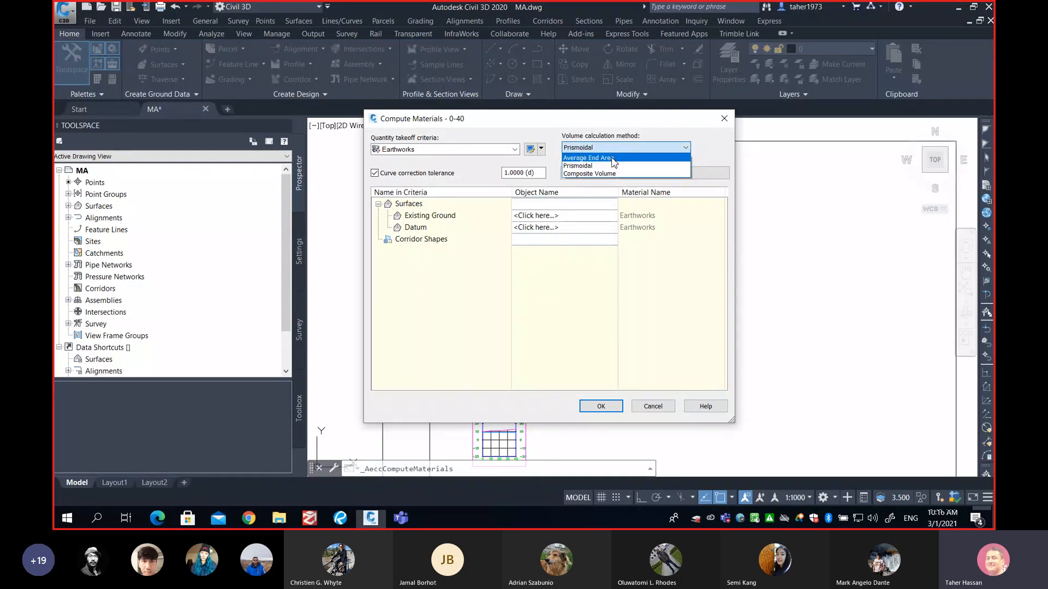
pyautogui.click(614, 158)
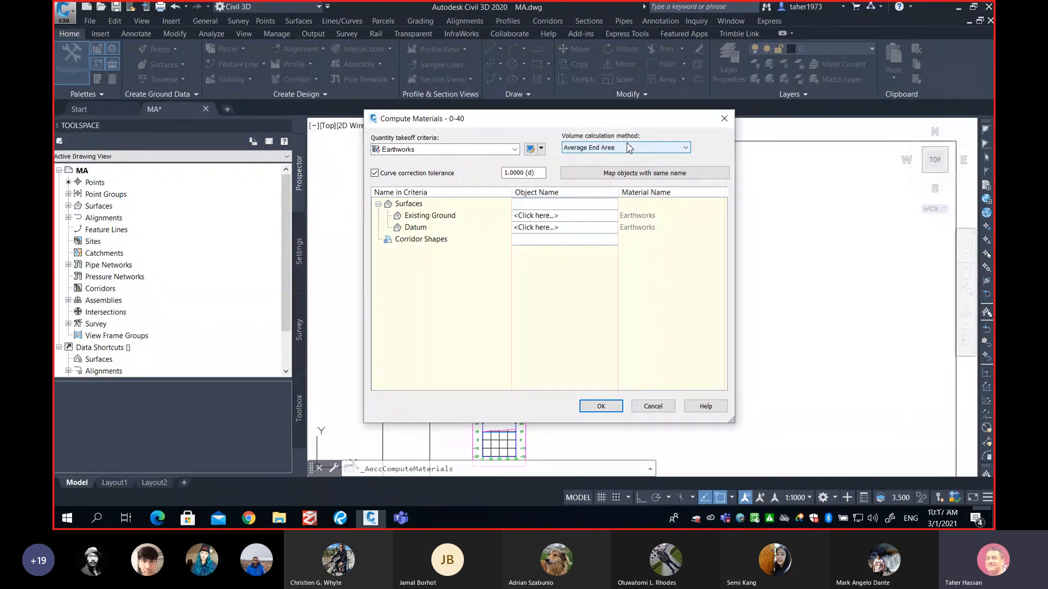
pyautogui.click(626, 149)
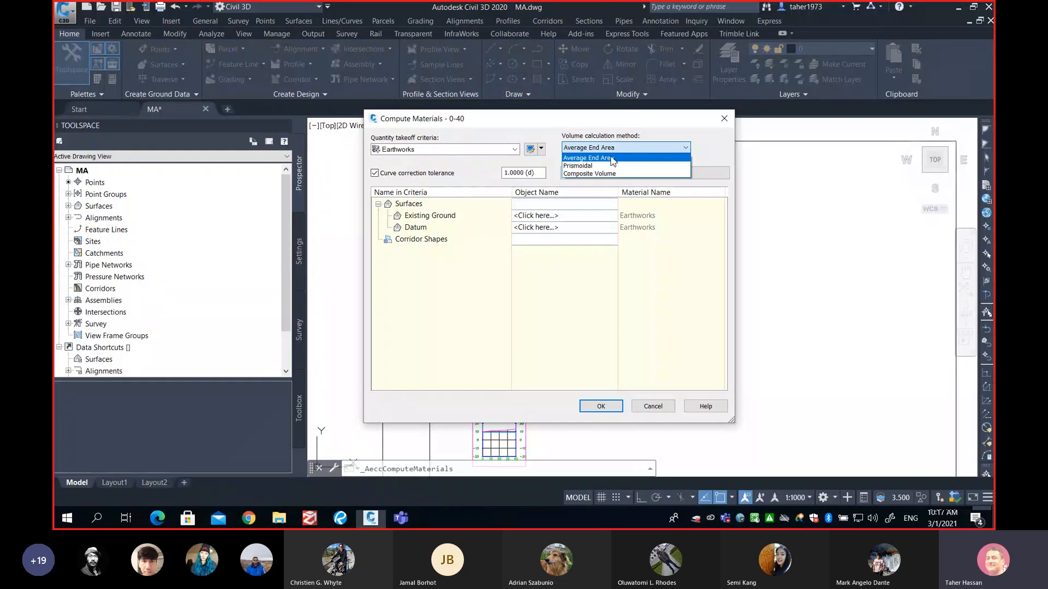
pyautogui.click(610, 164)
pyautogui.click(611, 148)
pyautogui.click(608, 158)
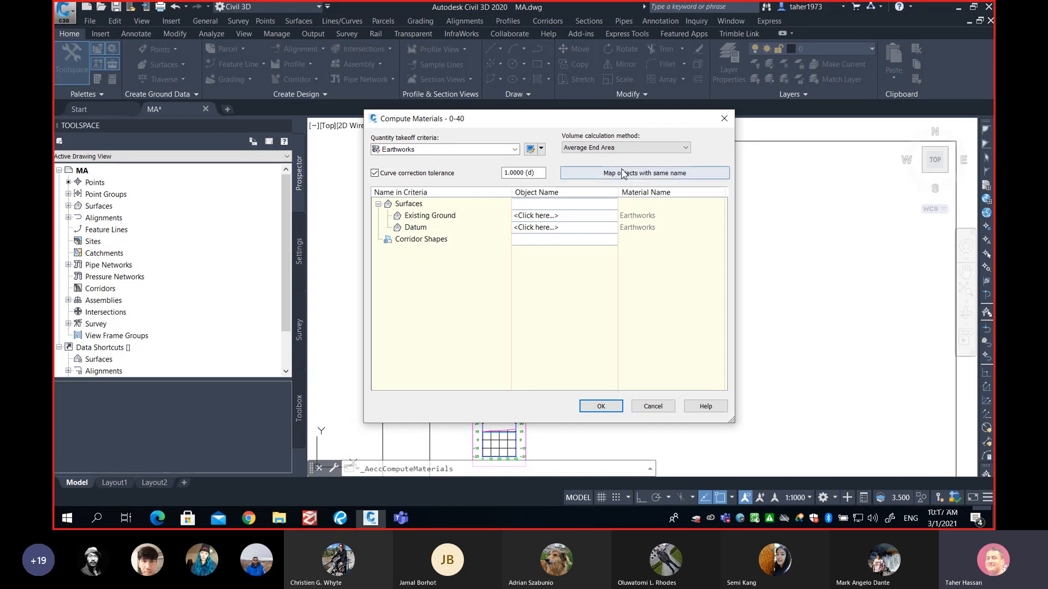
pyautogui.click(552, 220)
pyautogui.click(552, 219)
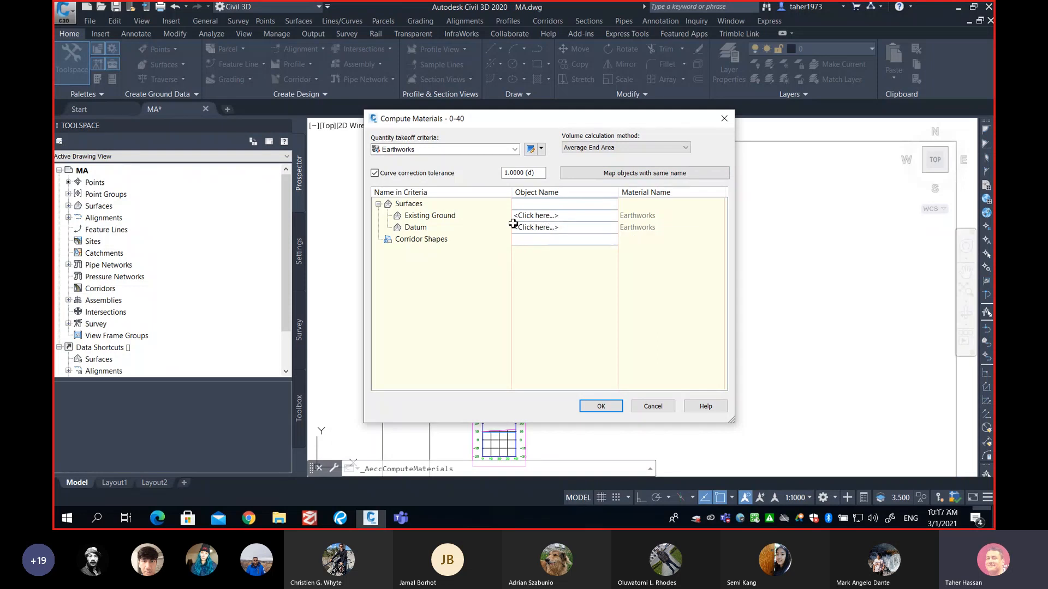
pyautogui.click(555, 228)
pyautogui.click(555, 228)
pyautogui.click(555, 228)
pyautogui.click(562, 236)
pyautogui.click(544, 236)
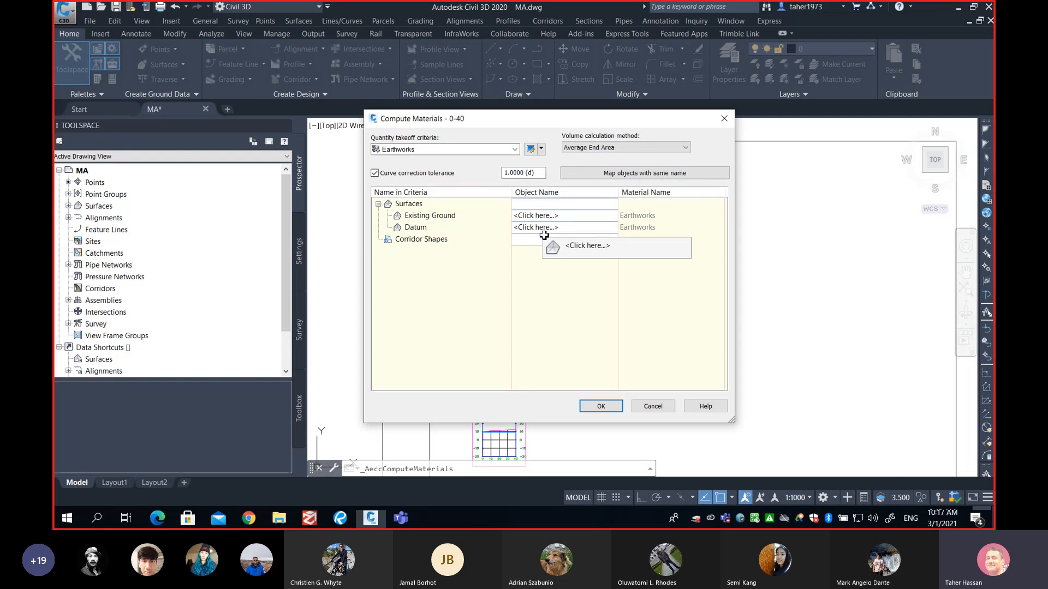
pyautogui.click(530, 235)
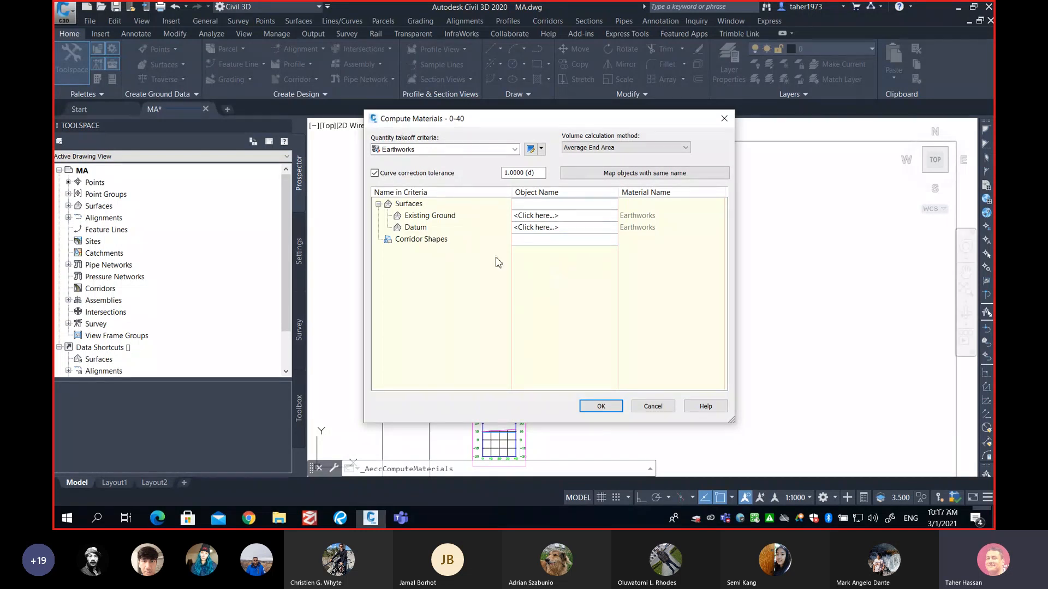
# Step: Assign EG SURFACE to Existing Ground and DESIGN SURFACE to Datum, and compute the materials
pyautogui.click(569, 217)
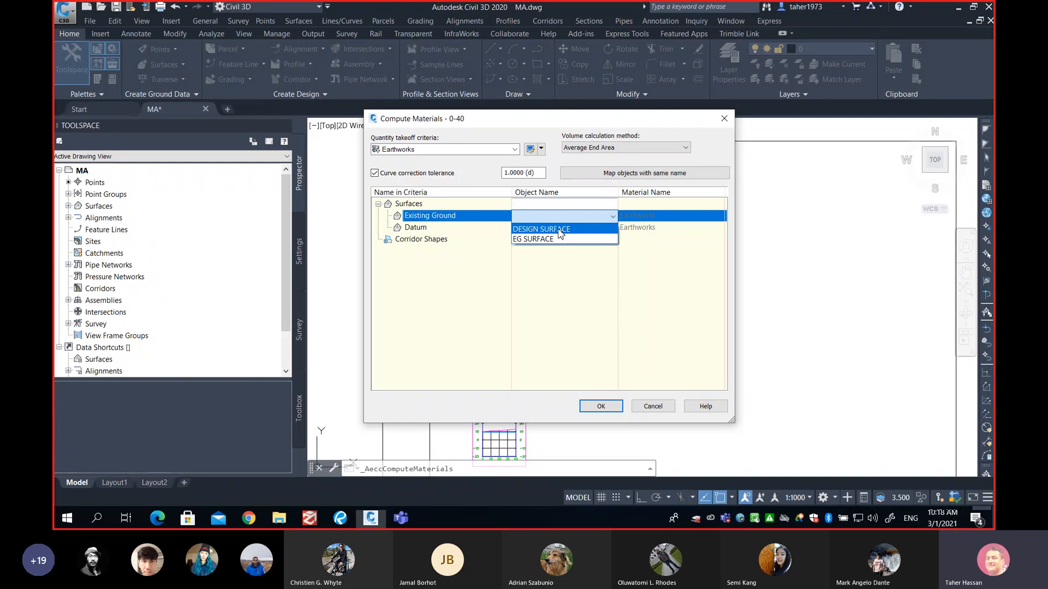
pyautogui.click(529, 239)
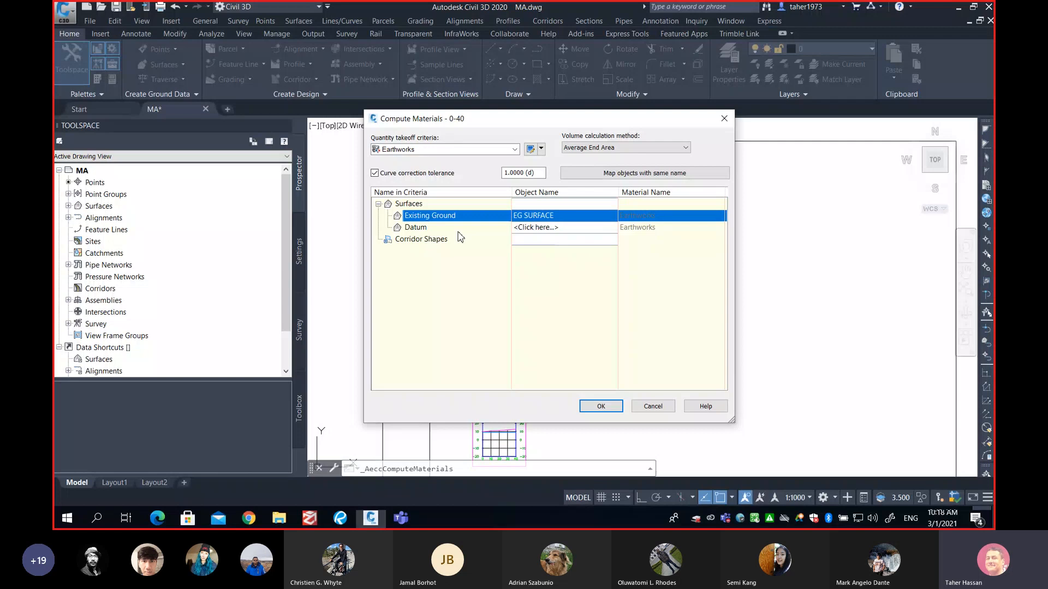
pyautogui.click(544, 227)
pyautogui.click(543, 243)
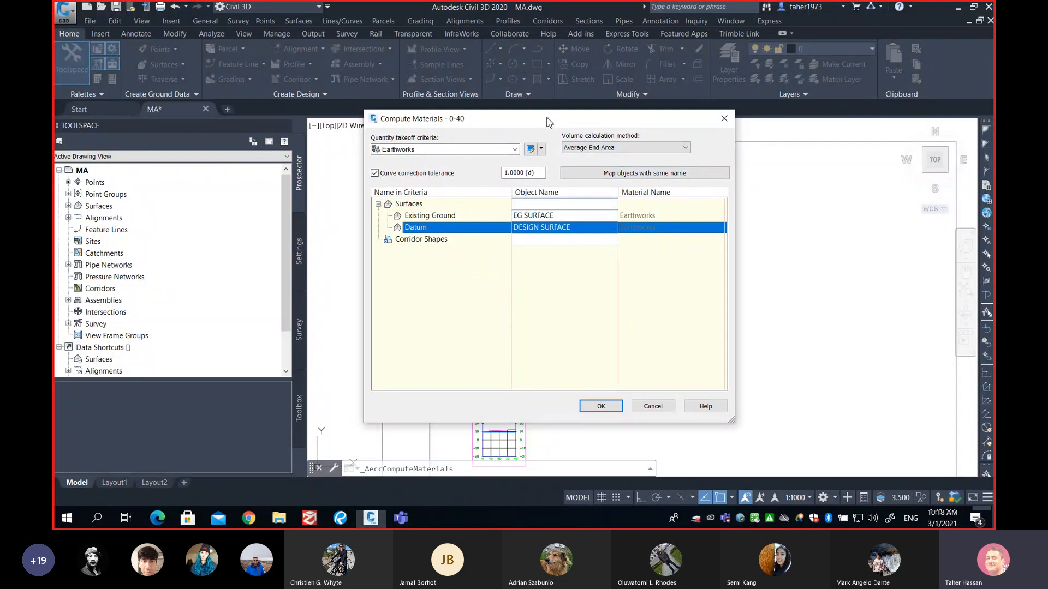
pyautogui.moveTo(549, 121); pyautogui.dragTo(246, 64)
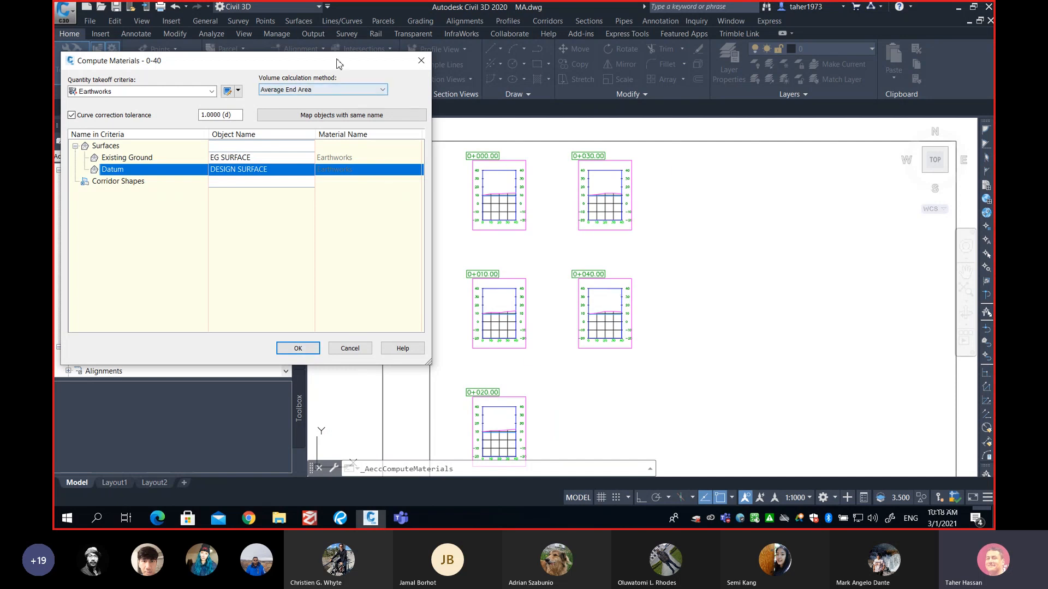
pyautogui.moveTo(336, 62); pyautogui.dragTo(330, 62)
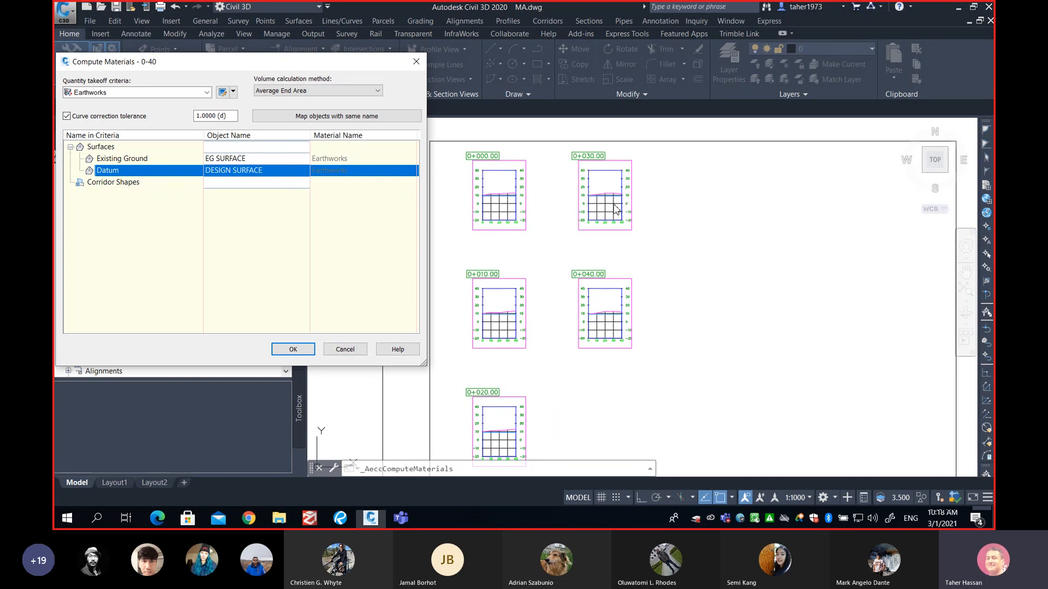
pyautogui.click(293, 350)
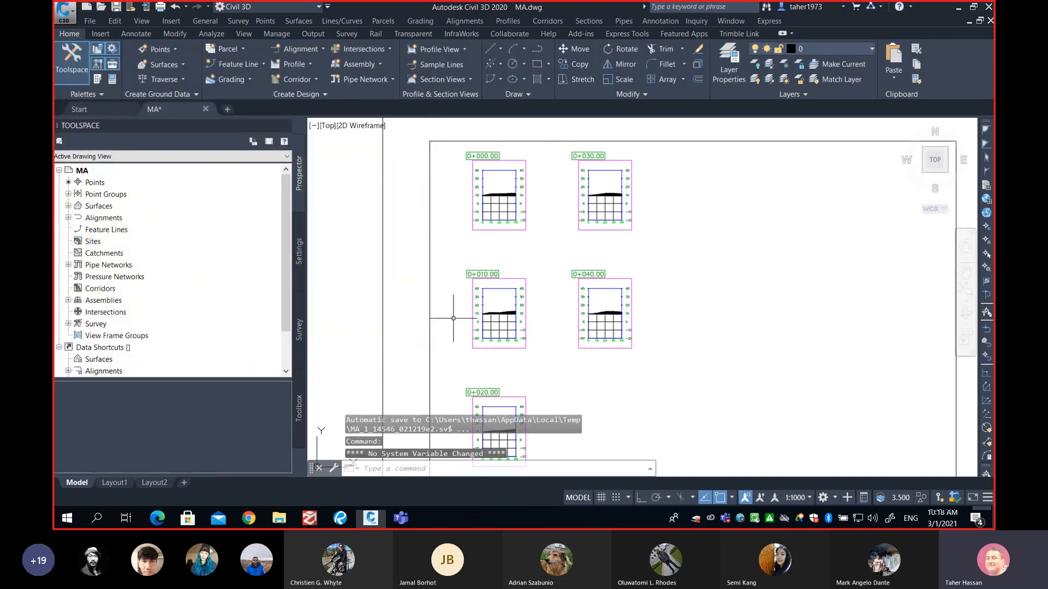
# Step: Examine the shaded earthworks areas between the existing and design surfaces in the section views, looking closely at station 0+000.00
pyautogui.moveTo(518, 205)
pyautogui.mouseDown(button='middle')
pyautogui.moveTo(553, 217)
pyautogui.moveTo(540, 281)
pyautogui.mouseUp(button='middle')
pyautogui.scroll(2, 508, 206)
pyautogui.scroll(1, 540, 281)
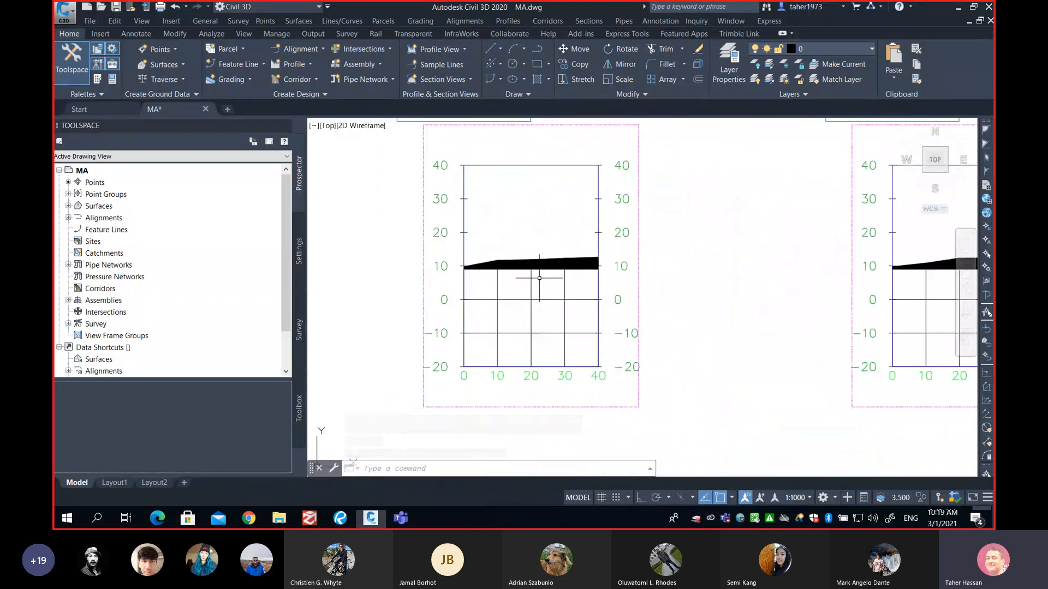
pyautogui.scroll(-1, 540, 281)
pyautogui.scroll(-2, 606, 302)
pyautogui.moveTo(638, 366); pyautogui.dragTo(589, 267, button='middle')
pyautogui.scroll(-1, 589, 267)
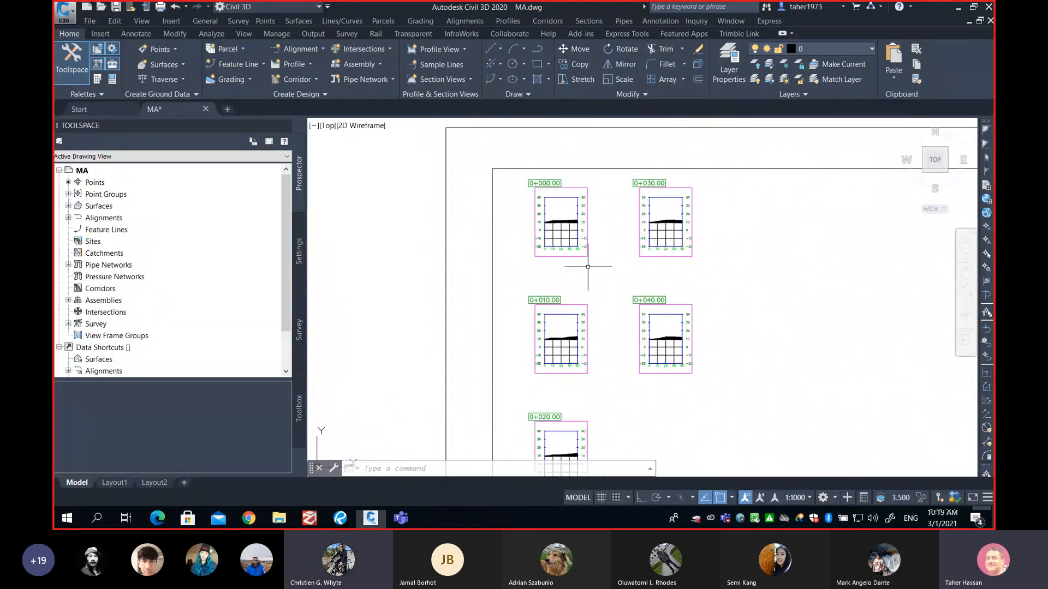
pyautogui.moveTo(606, 332); pyautogui.dragTo(582, 254, button='middle')
pyautogui.moveTo(572, 218); pyautogui.dragTo(575, 312, button='middle')
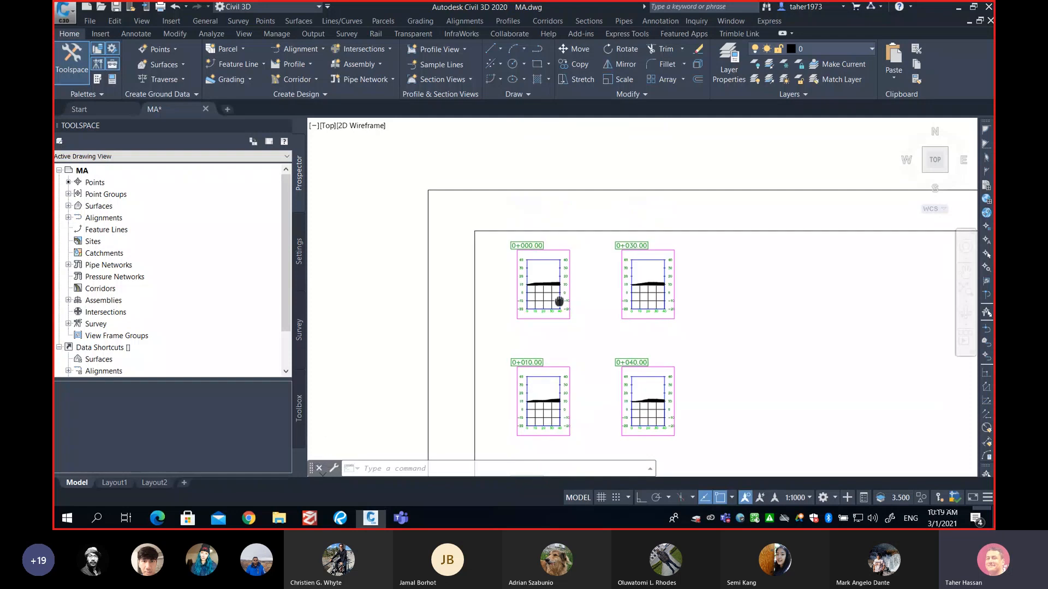
pyautogui.scroll(3, 547, 281)
pyautogui.scroll(-1, 548, 282)
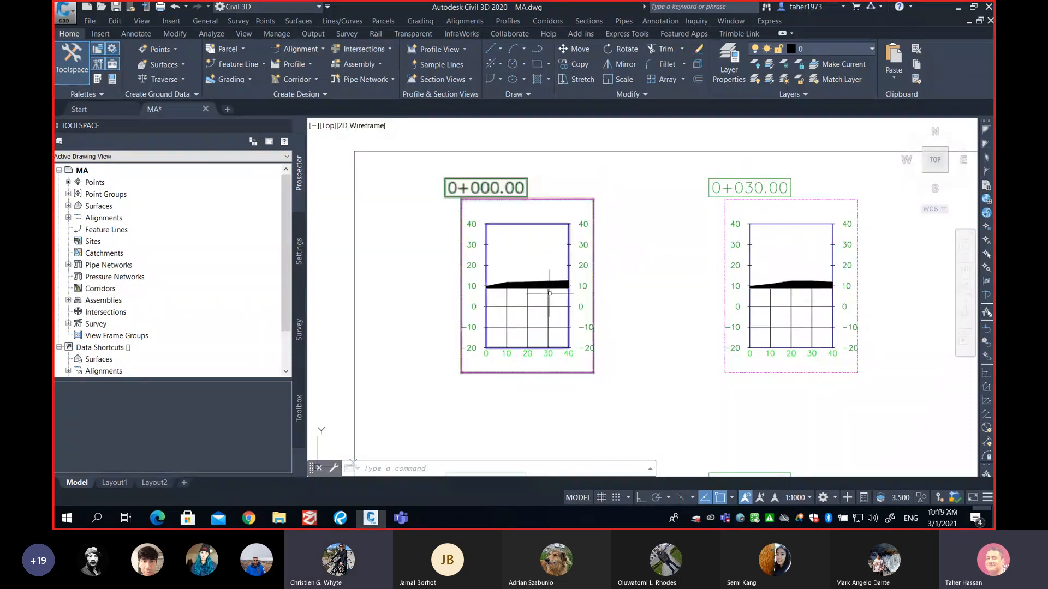
pyautogui.moveTo(550, 300)
pyautogui.mouseDown(button='middle')
pyautogui.moveTo(581, 313)
pyautogui.moveTo(569, 301)
pyautogui.mouseUp(button='middle')
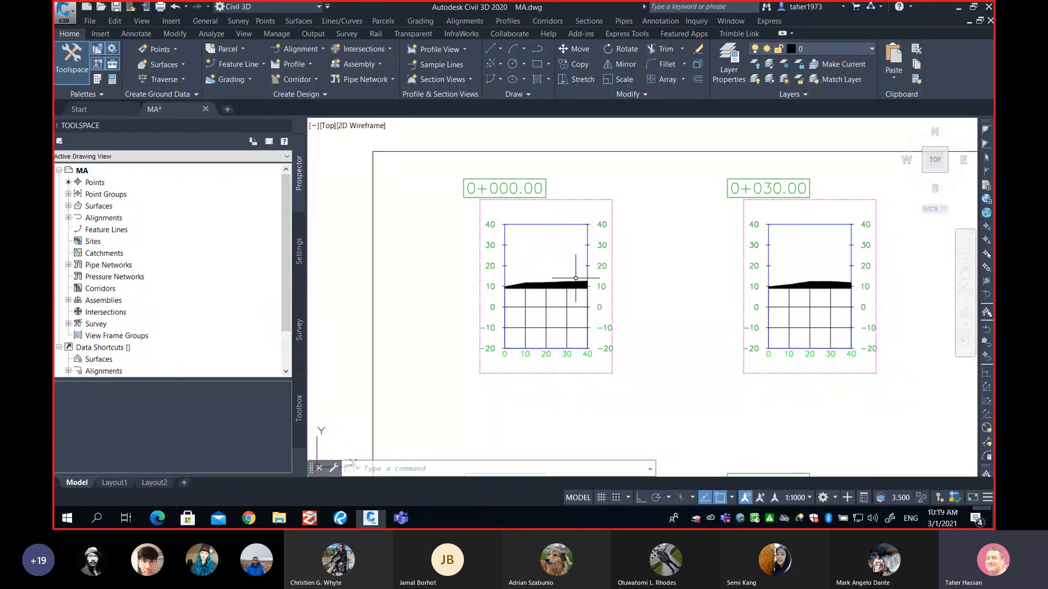
pyautogui.scroll(5, 560, 294)
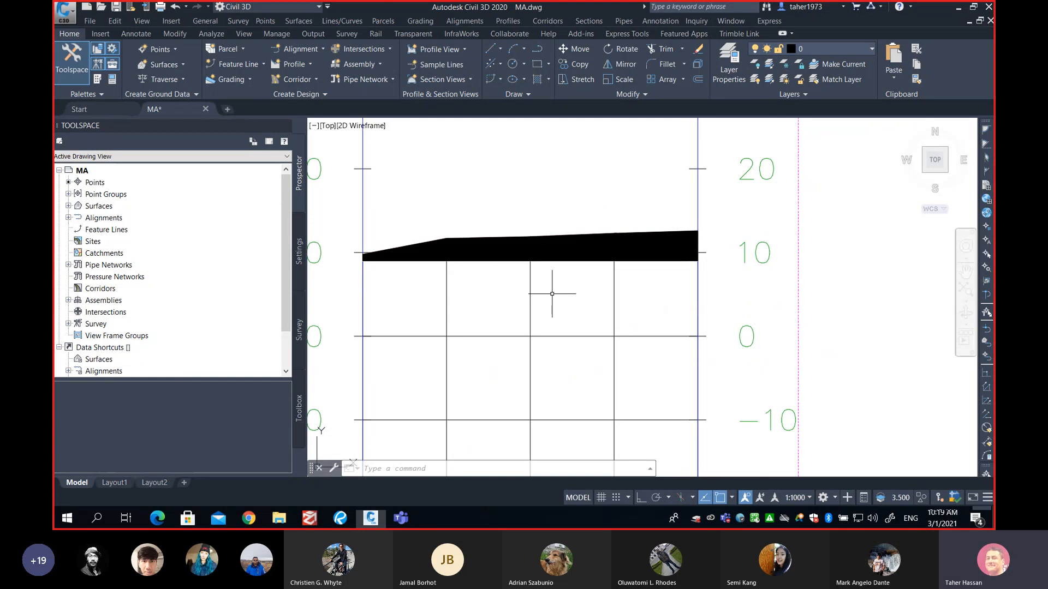
# Step: Examine the shaded earthworks areas in the section views at the other stations, looking closely at 0+020.00 and 0+040.00
pyautogui.scroll(-5, 570, 287)
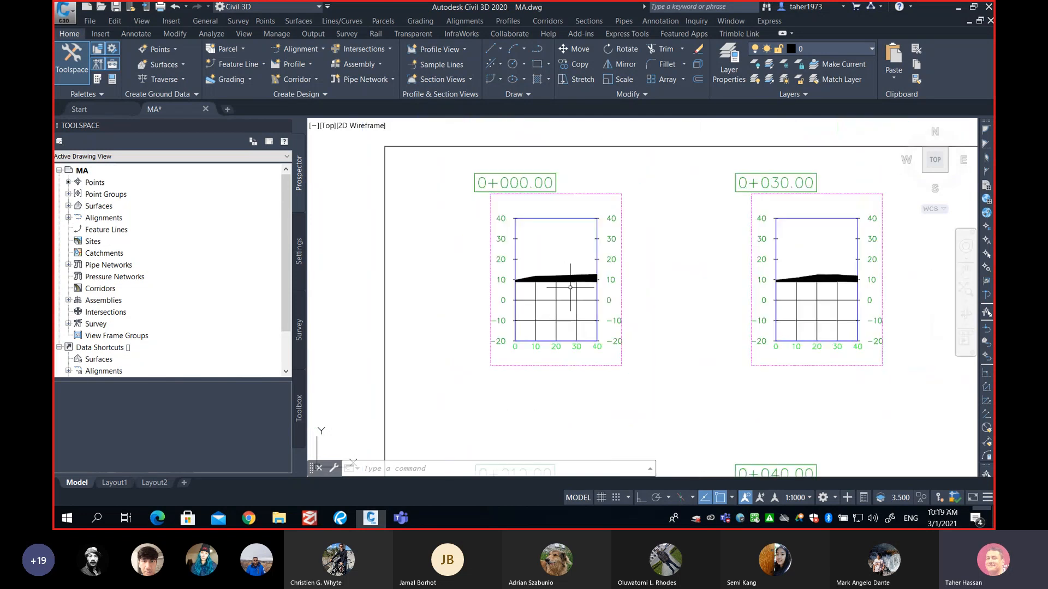
pyautogui.scroll(-4, 570, 287)
pyautogui.moveTo(582, 356)
pyautogui.mouseDown(button='middle')
pyautogui.moveTo(554, 325)
pyautogui.moveTo(569, 288)
pyautogui.mouseUp(button='middle')
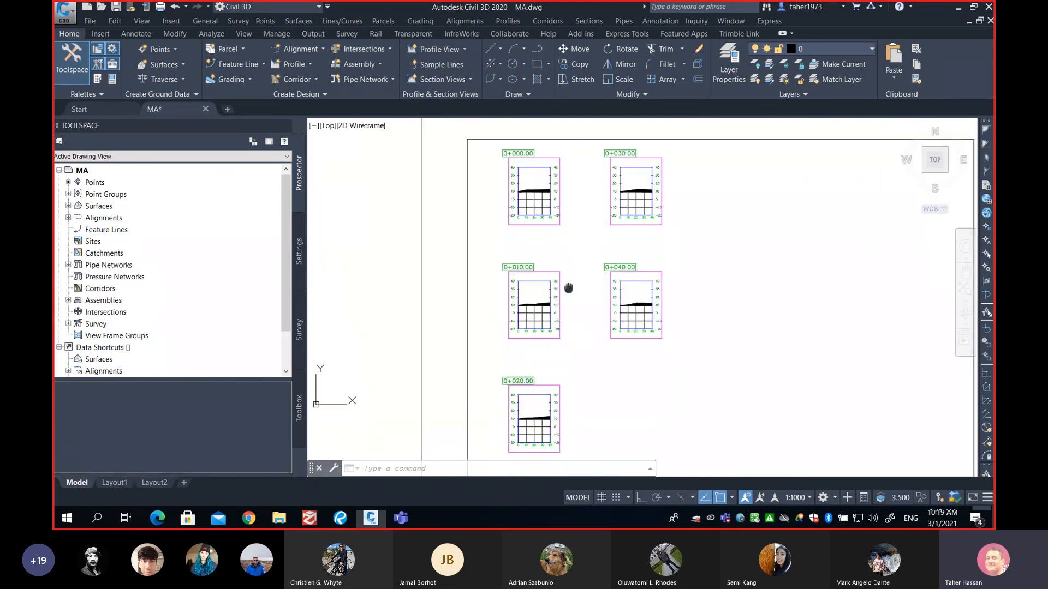
pyautogui.scroll(5, 528, 426)
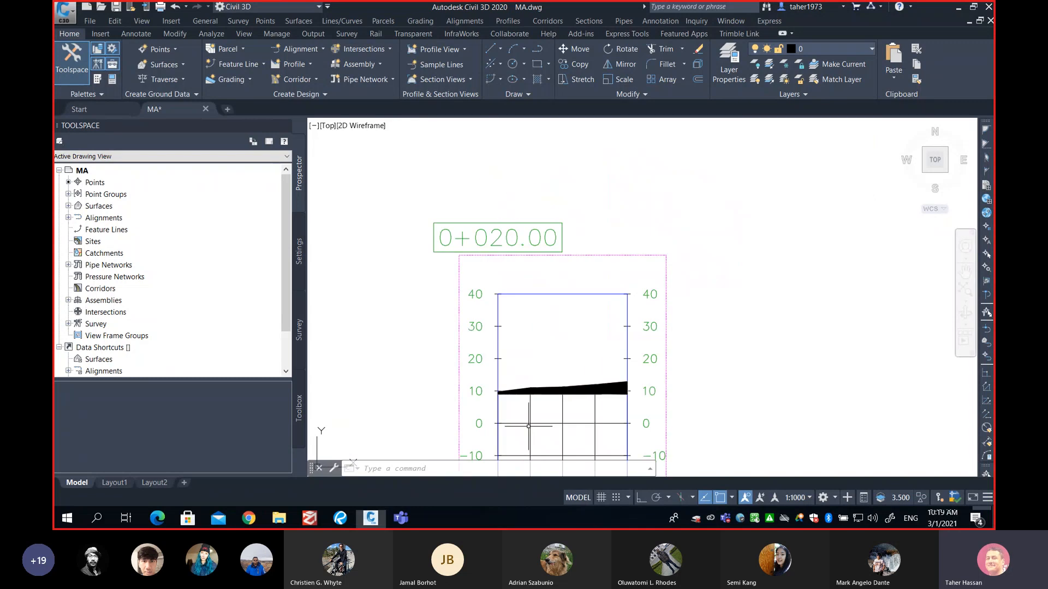
pyautogui.scroll(-5, 632, 378)
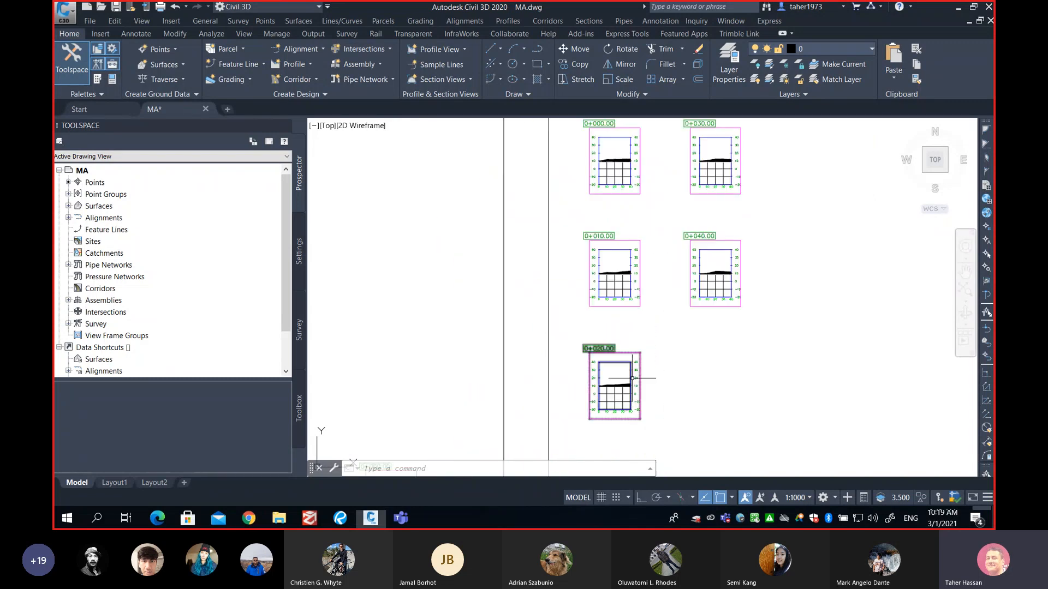
pyautogui.moveTo(688, 316); pyautogui.dragTo(626, 371, button='middle')
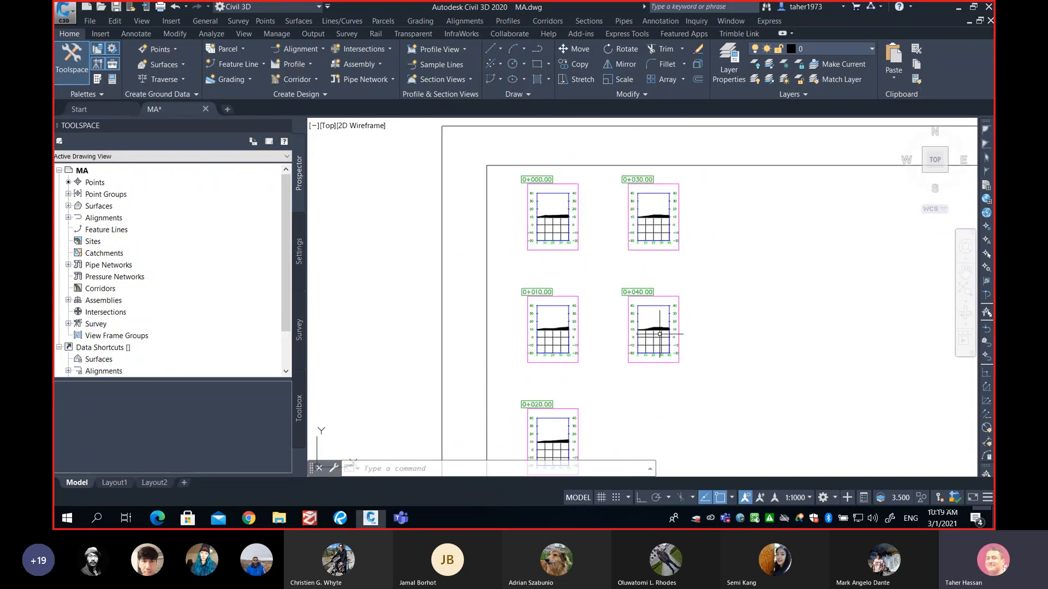
pyautogui.scroll(5, 659, 334)
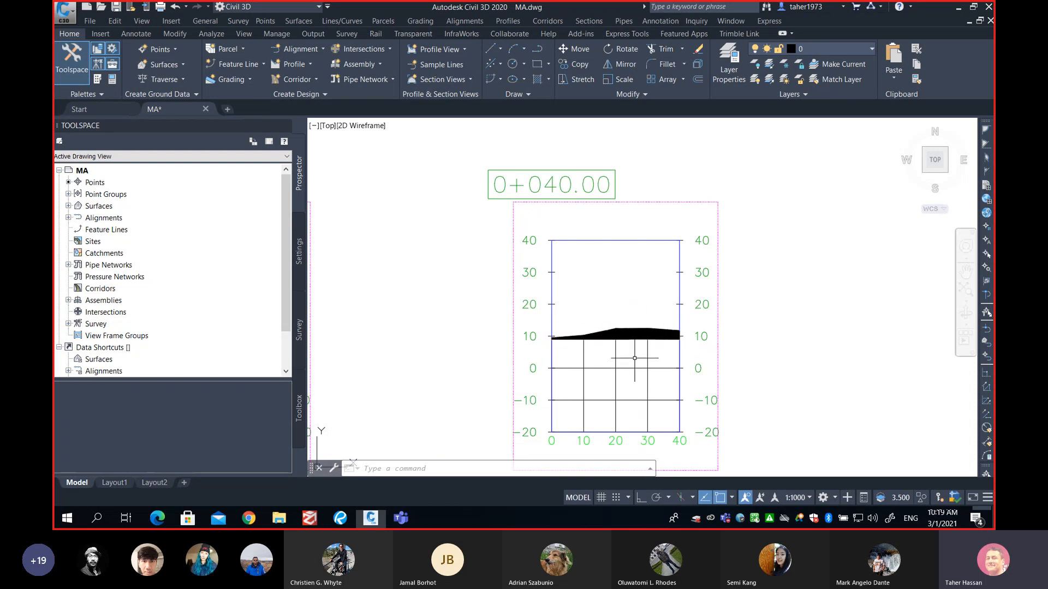
pyautogui.scroll(-2, 684, 328)
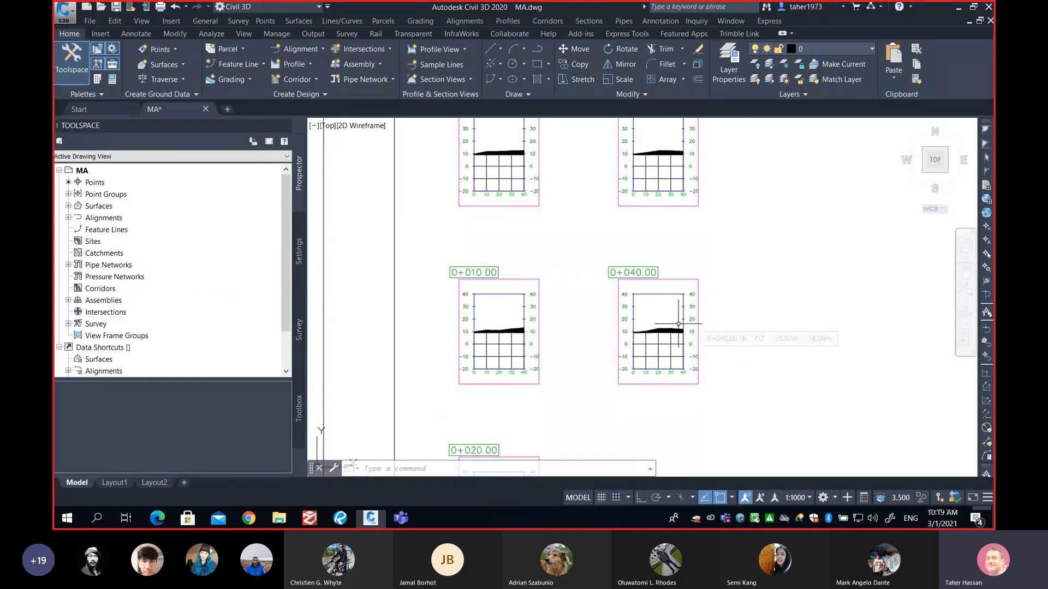
pyautogui.scroll(-2, 678, 324)
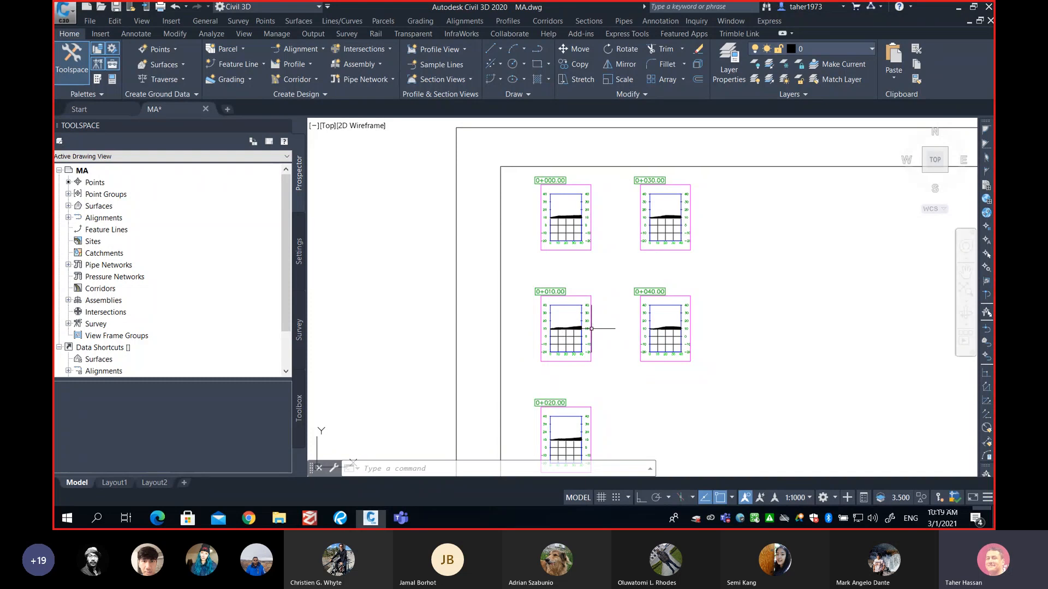
pyautogui.scroll(-4, 580, 329)
pyautogui.scroll(6, 593, 365)
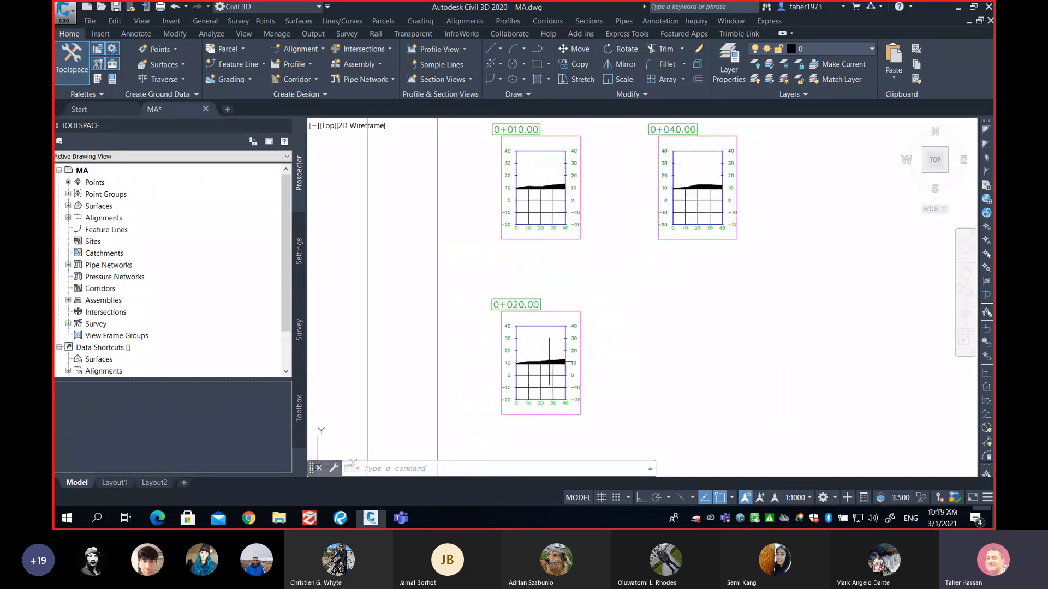
pyautogui.moveTo(558, 256); pyautogui.dragTo(549, 351, button='middle')
pyautogui.scroll(-6, 561, 305)
pyautogui.moveTo(582, 242)
pyautogui.mouseDown(button='middle')
pyautogui.moveTo(556, 289)
pyautogui.moveTo(566, 251)
pyautogui.mouseUp(button='middle')
pyautogui.scroll(4, 554, 311)
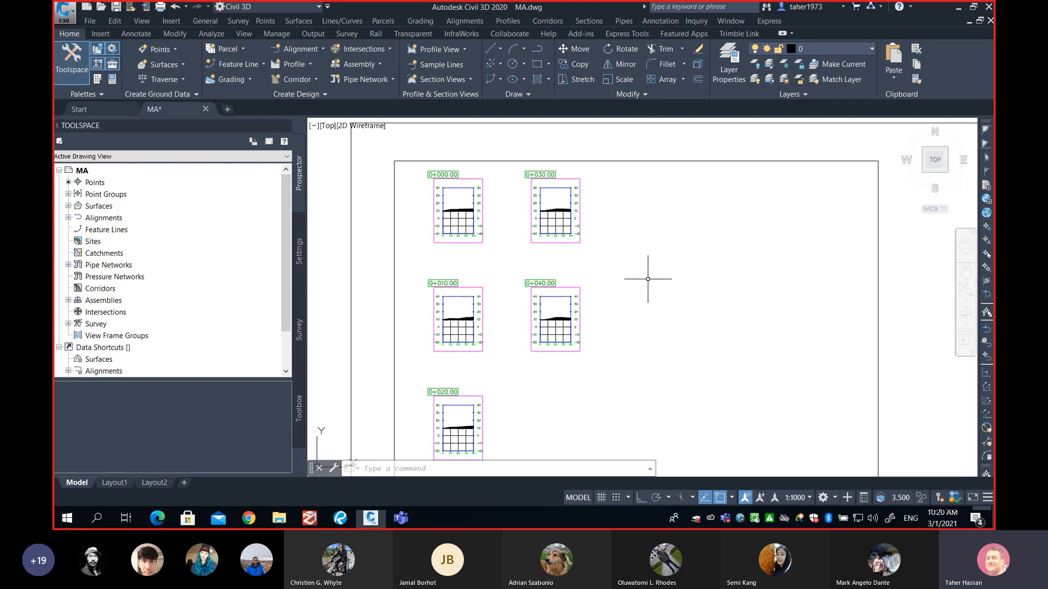
# Step: Start a total volume table with the Cut and Fill style for My Volume Alignment and sample line group 0-40
pyautogui.click(589, 20)
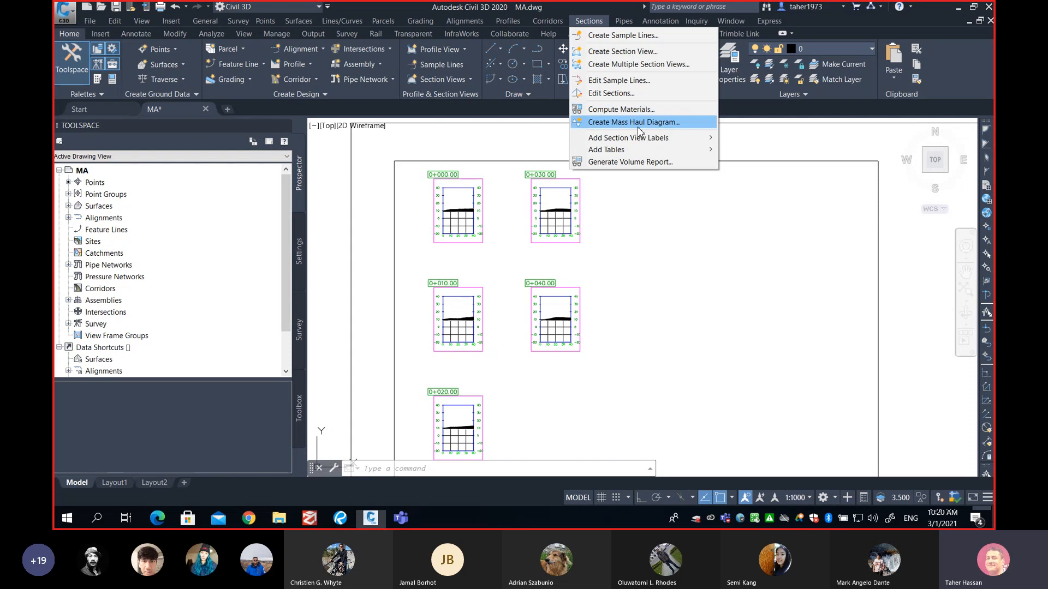
pyautogui.moveTo(640, 153)
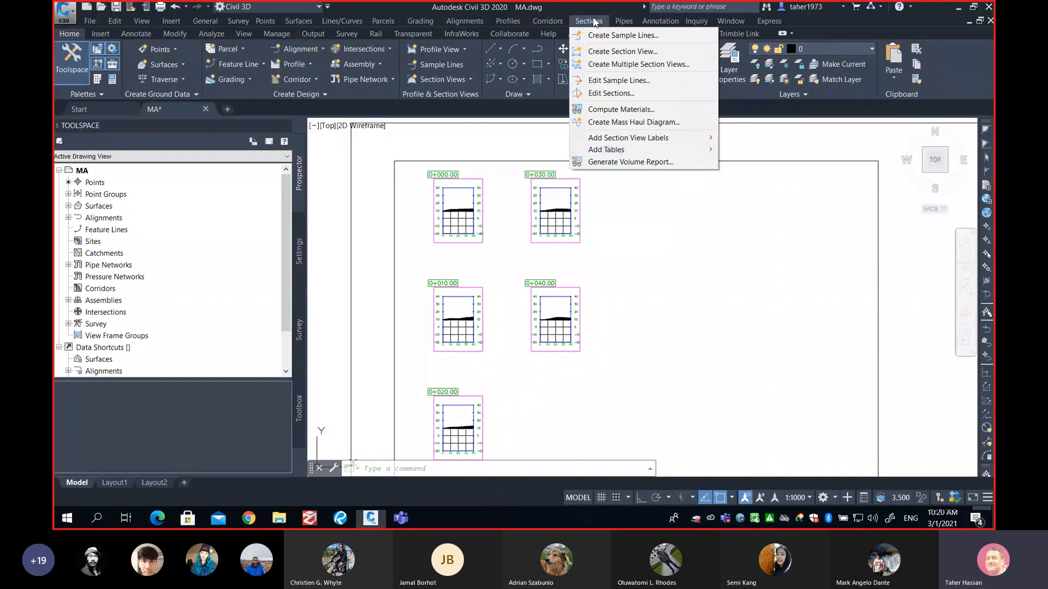
pyautogui.moveTo(627, 152)
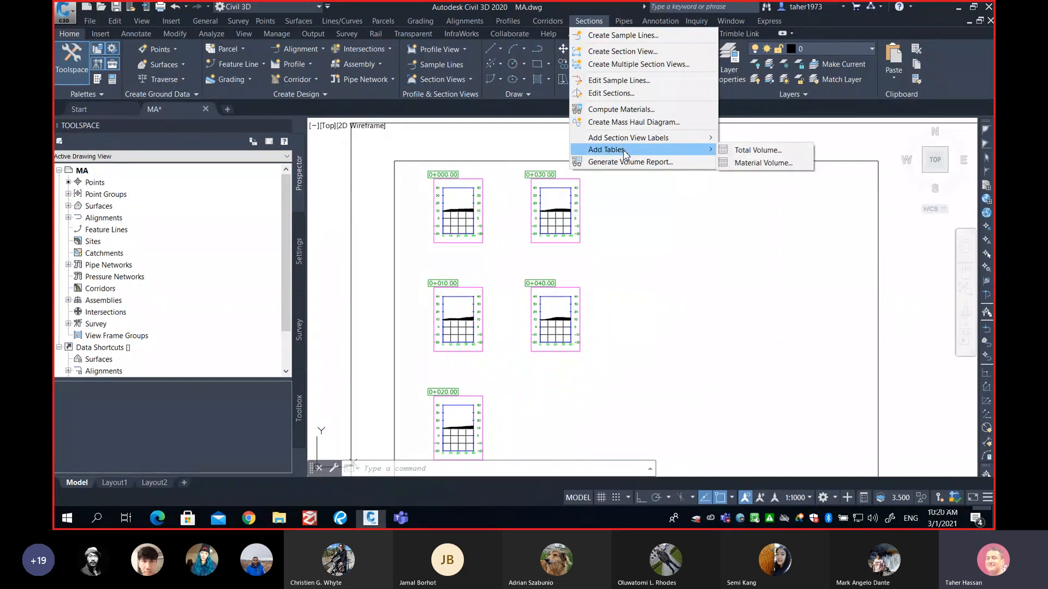
pyautogui.click(761, 153)
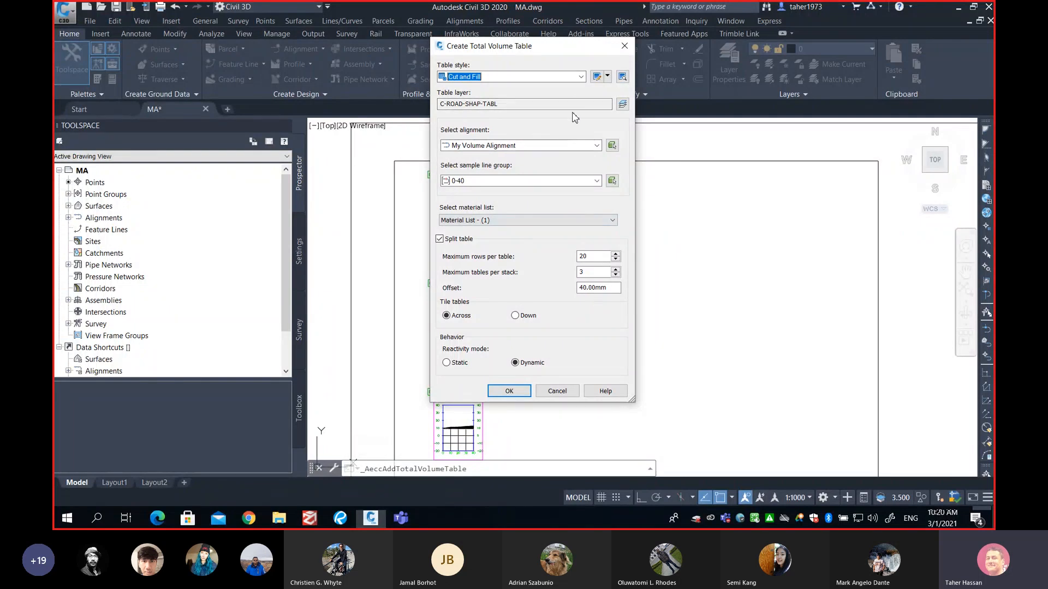
pyautogui.click(581, 76)
pyautogui.click(581, 77)
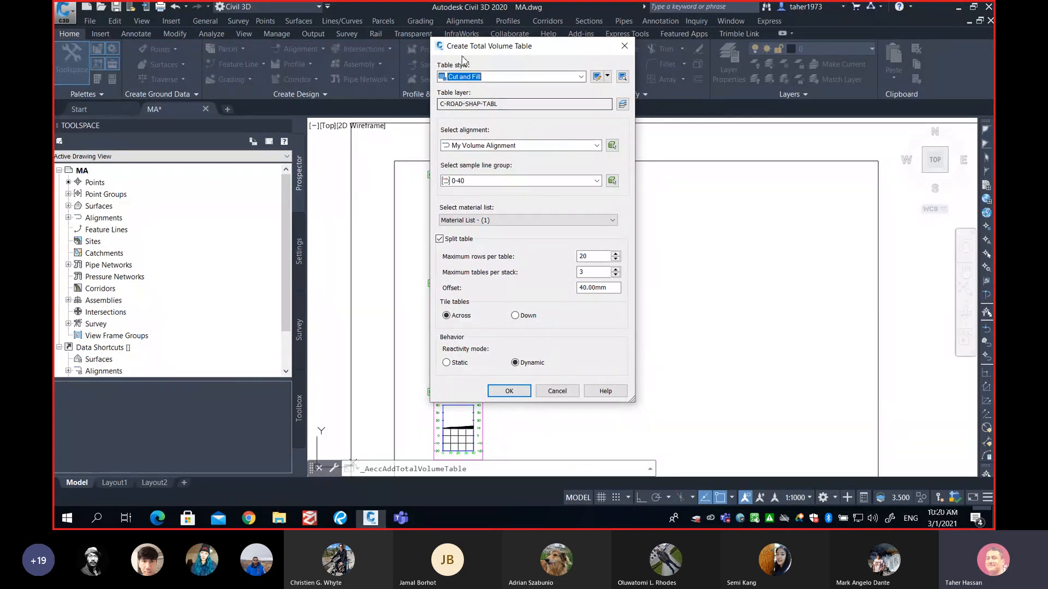
pyautogui.click(580, 77)
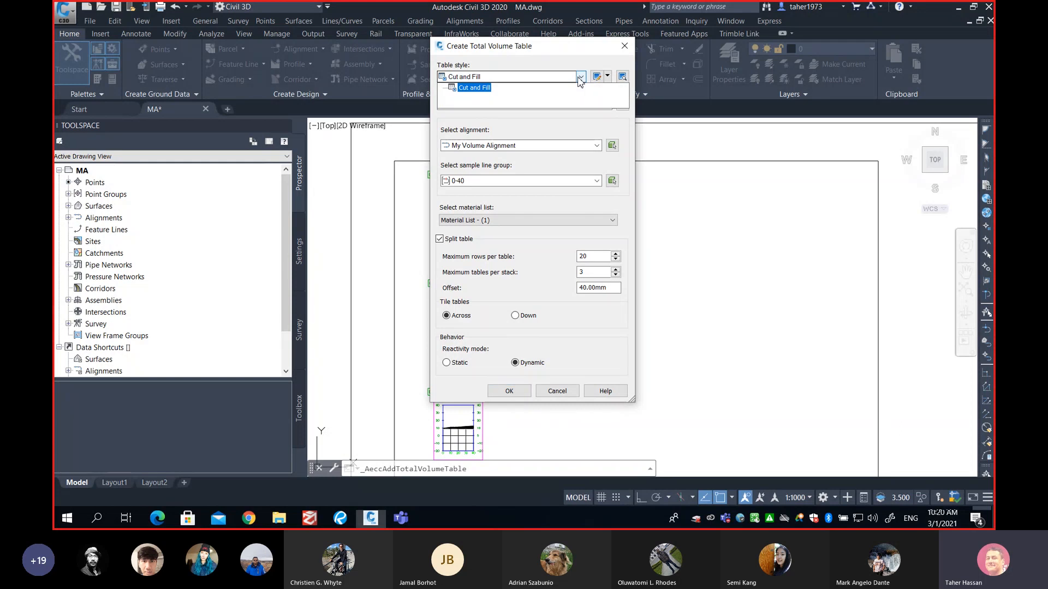
pyautogui.click(580, 76)
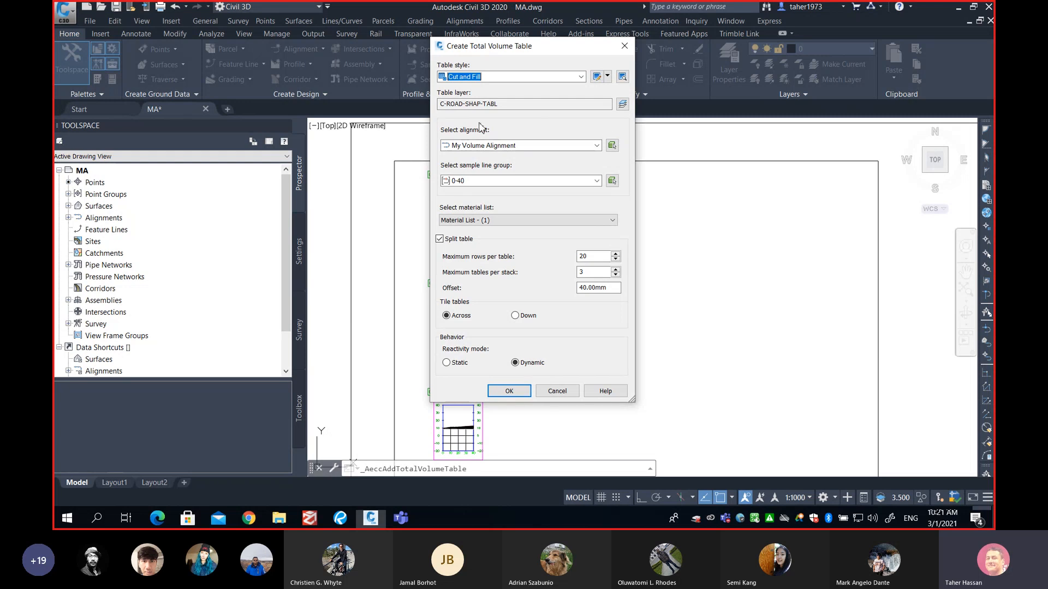
pyautogui.click(597, 145)
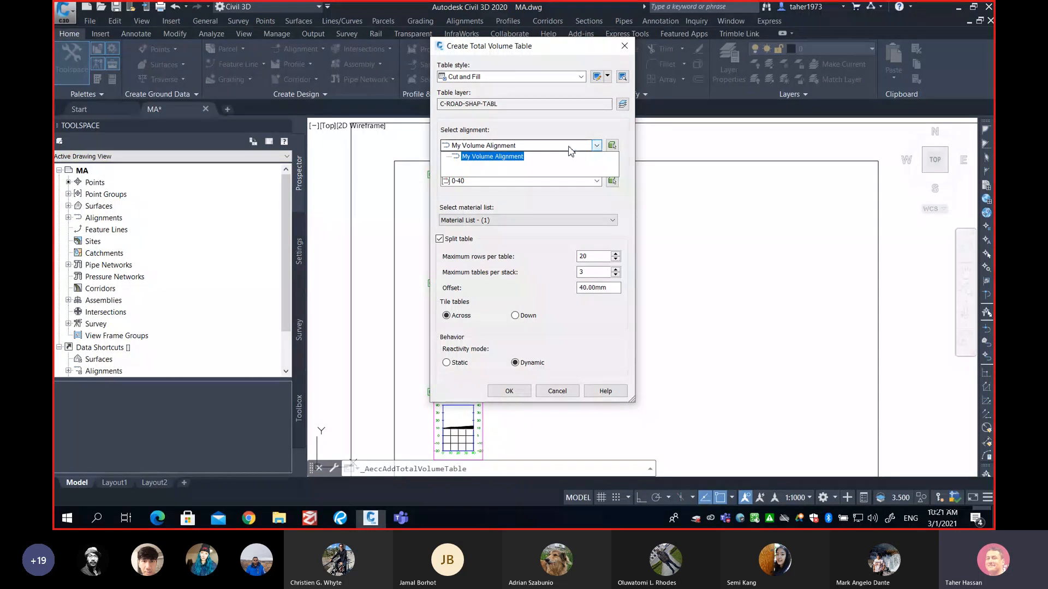
pyautogui.click(493, 156)
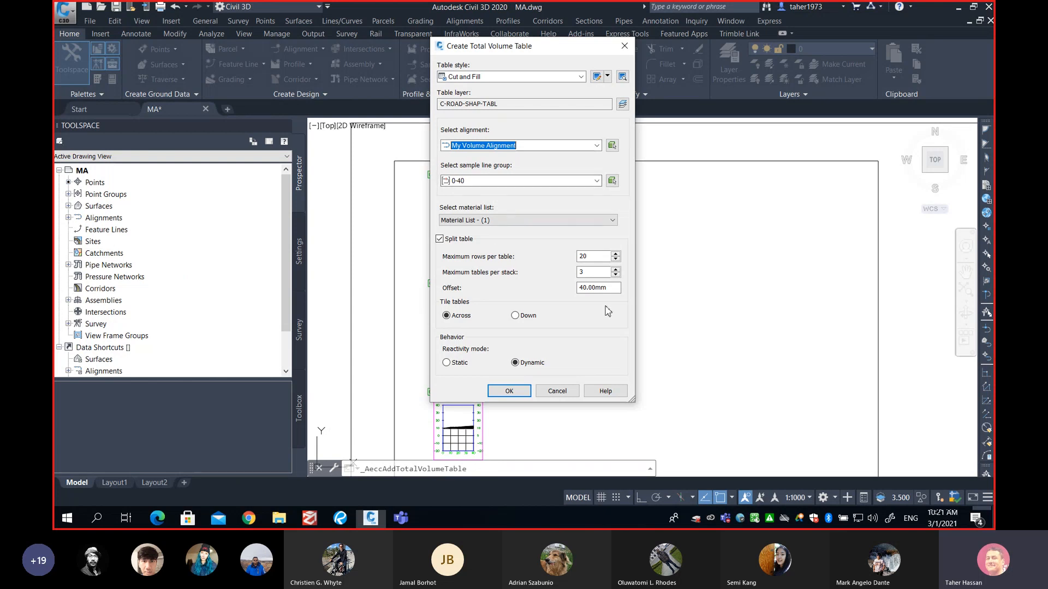
# Step: Try toggling table splitting and Static reactivity, and return to a split table with Dynamic reactivity
pyautogui.click(602, 256)
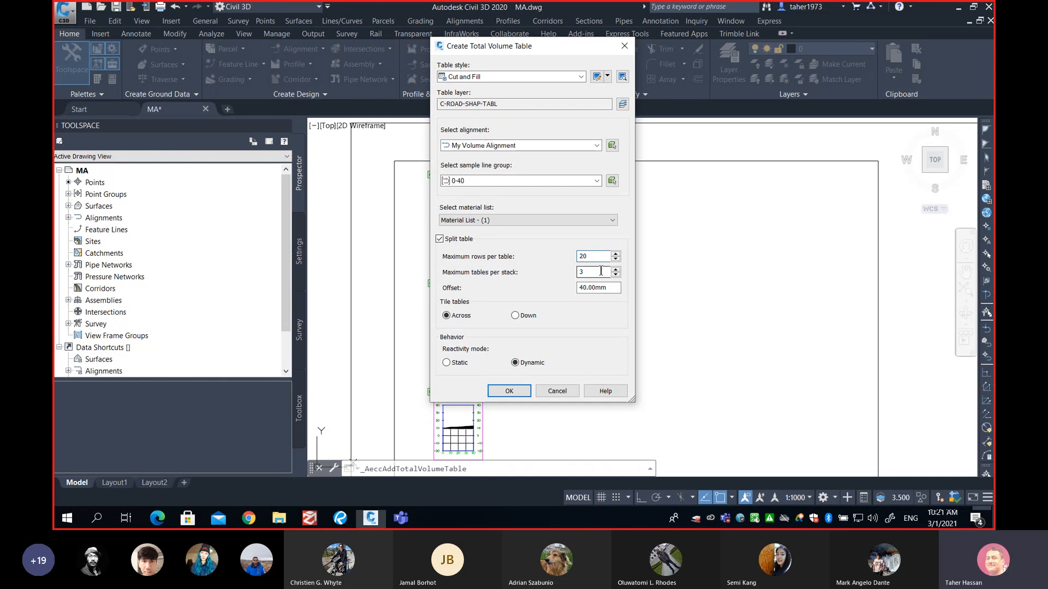
pyautogui.click(600, 271)
pyautogui.click(609, 256)
pyautogui.click(462, 242)
pyautogui.click(463, 242)
pyautogui.moveTo(598, 254); pyautogui.dragTo(578, 257)
pyautogui.doubleClick(596, 273)
pyautogui.click(446, 363)
pyautogui.click(515, 363)
# Step: Create the total volume table and place it in the upper-right area of the sheet, beside the section views
pyautogui.click(510, 391)
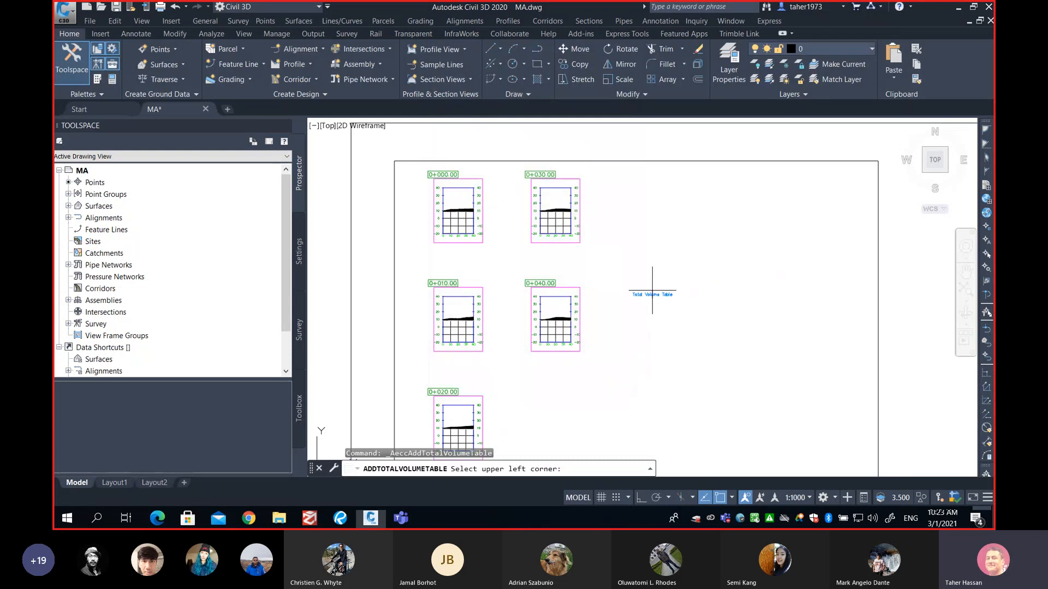
pyautogui.scroll(-3, 753, 276)
pyautogui.moveTo(713, 322); pyautogui.dragTo(637, 291, button='middle')
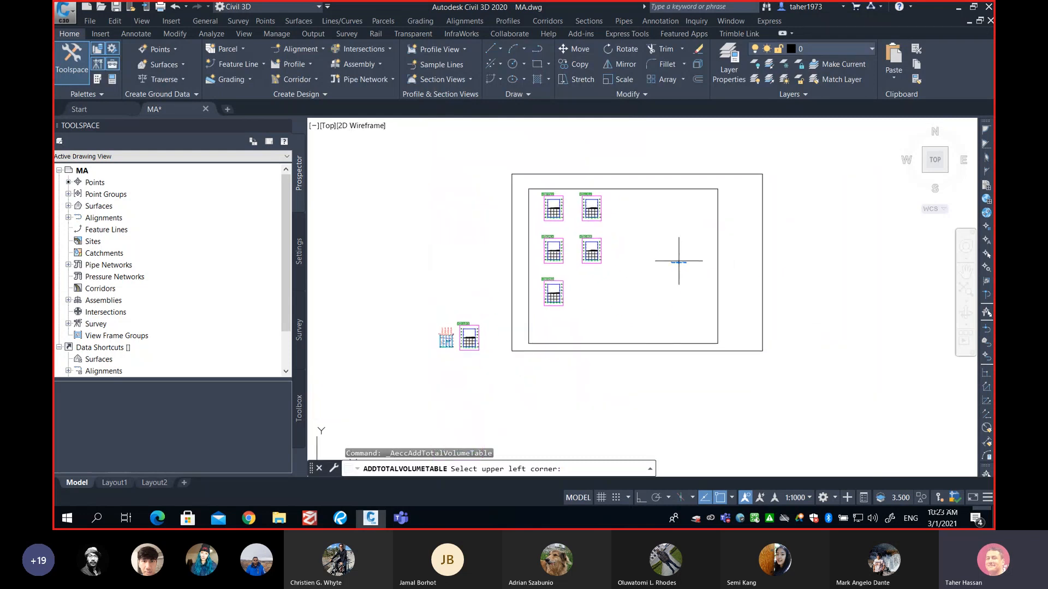
pyautogui.click(676, 199)
# Step: Examine the total volume table's cut and fill areas, volumes and cumulative volumes for each station
pyautogui.scroll(3, 731, 227)
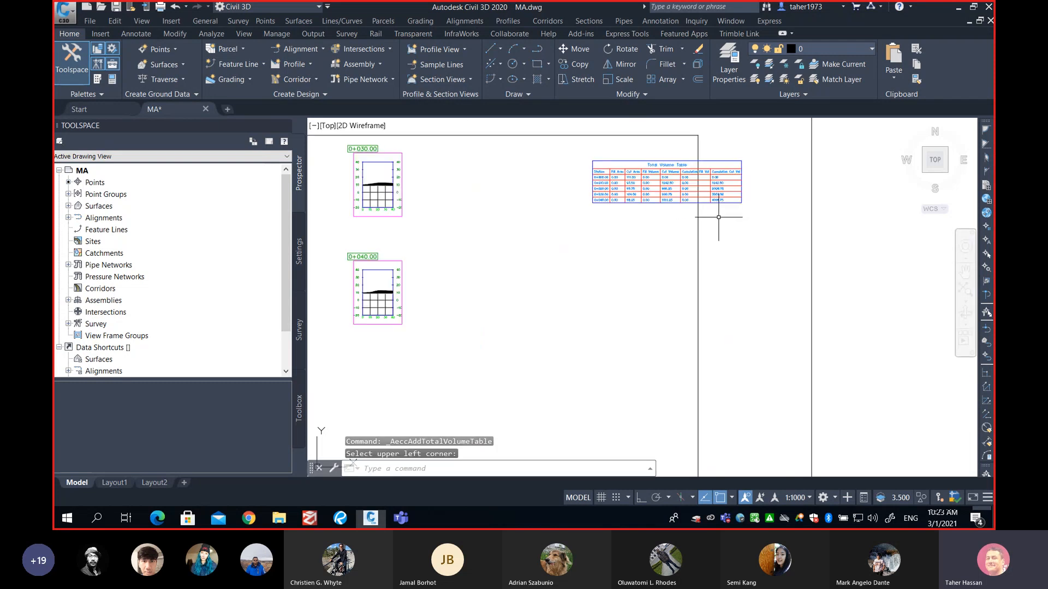
pyautogui.scroll(5, 707, 209)
pyautogui.moveTo(706, 209); pyautogui.dragTo(733, 318, button='middle')
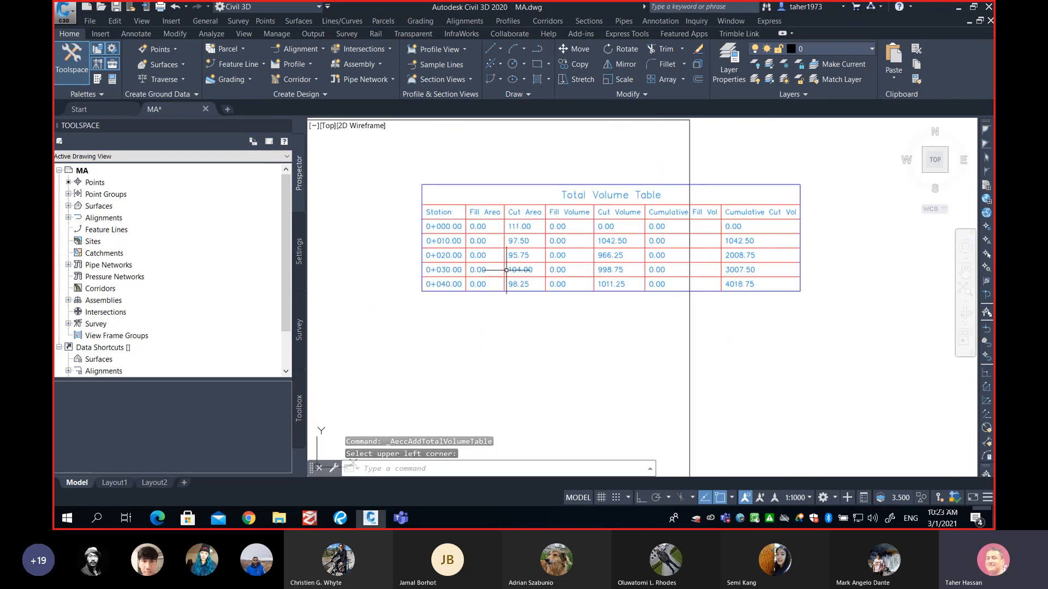
pyautogui.moveTo(479, 255); pyautogui.dragTo(622, 285, button='middle')
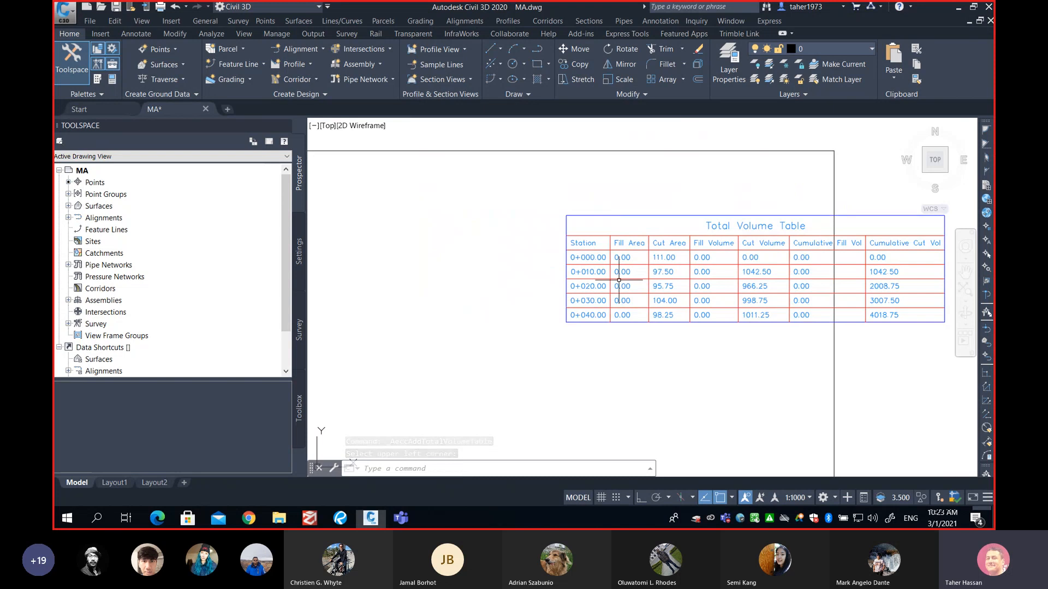
pyautogui.scroll(1, 617, 278)
pyautogui.scroll(2, 617, 279)
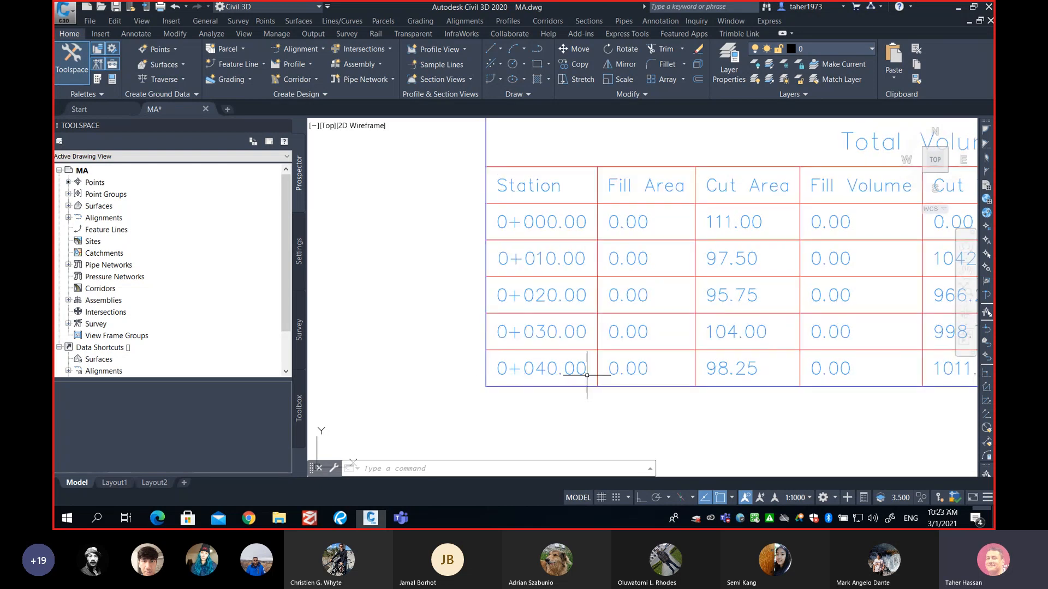
pyautogui.scroll(-4, 585, 371)
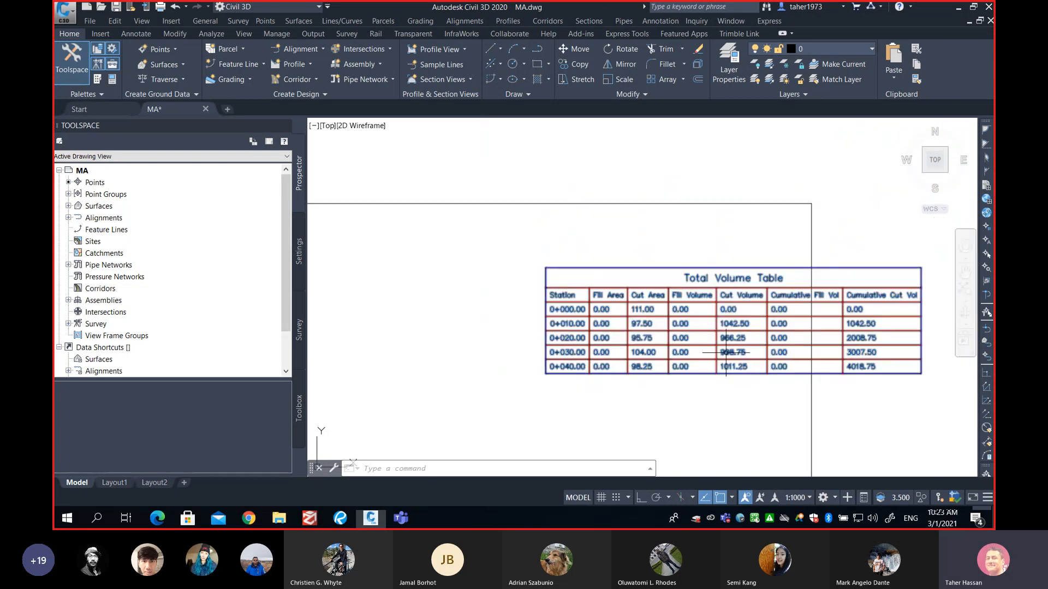
pyautogui.moveTo(725, 353); pyautogui.dragTo(612, 313, button='middle')
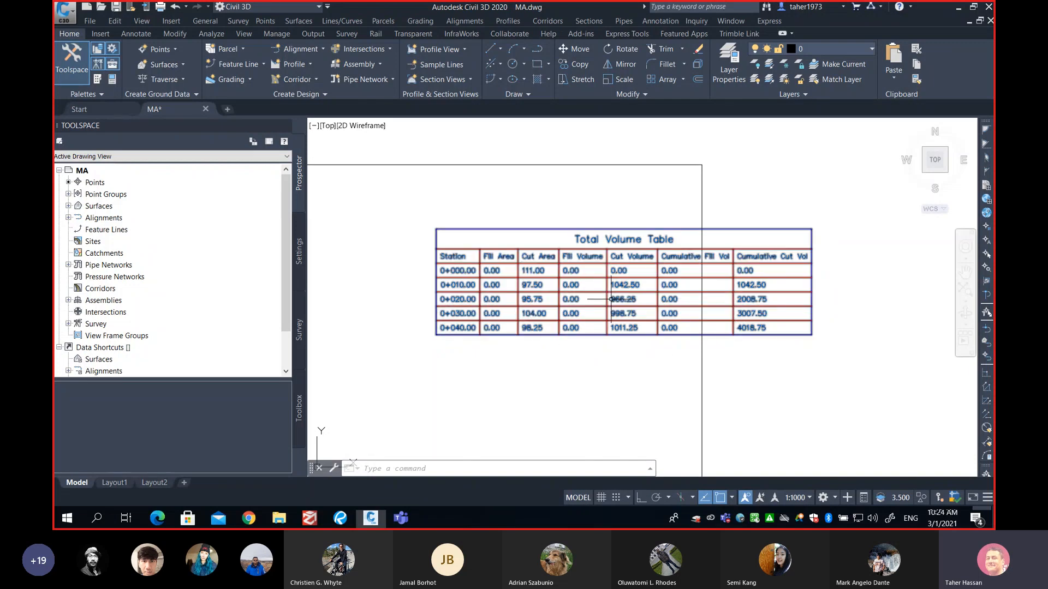
pyautogui.scroll(2, 604, 298)
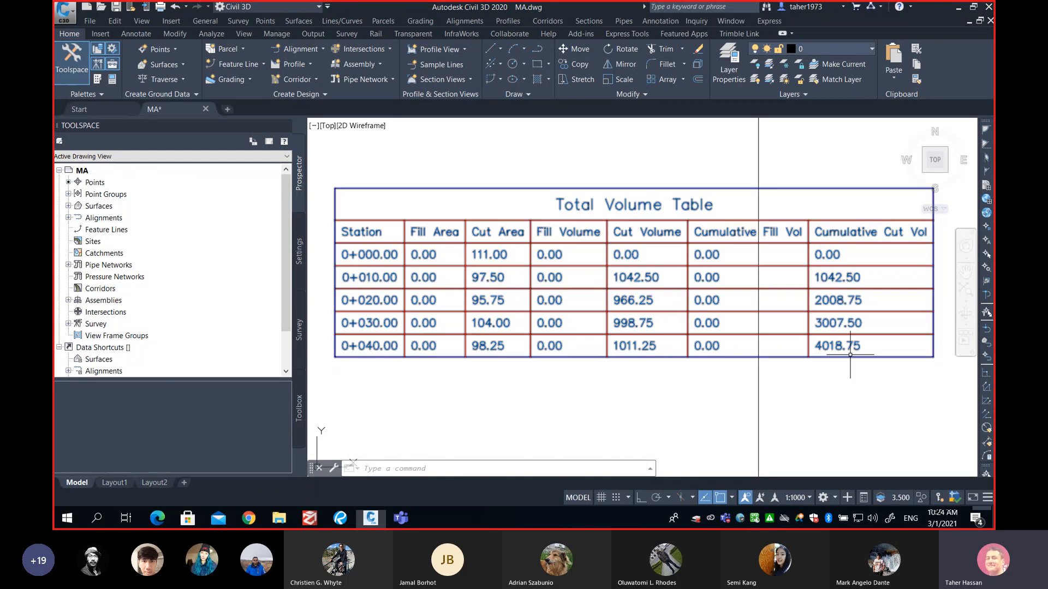
pyautogui.scroll(-8, 488, 354)
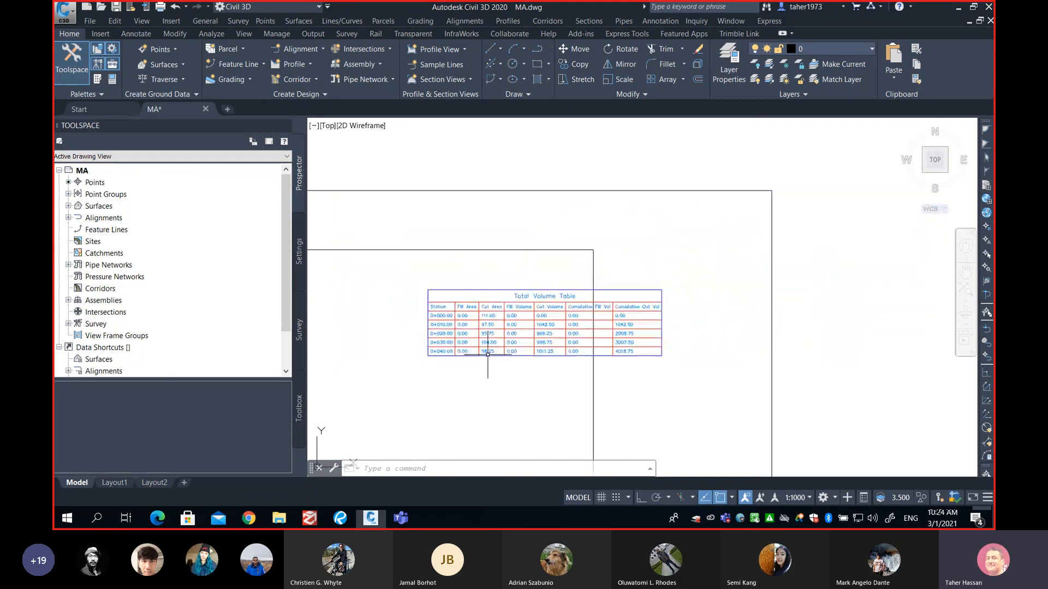
pyautogui.moveTo(487, 350); pyautogui.dragTo(591, 311, button='middle')
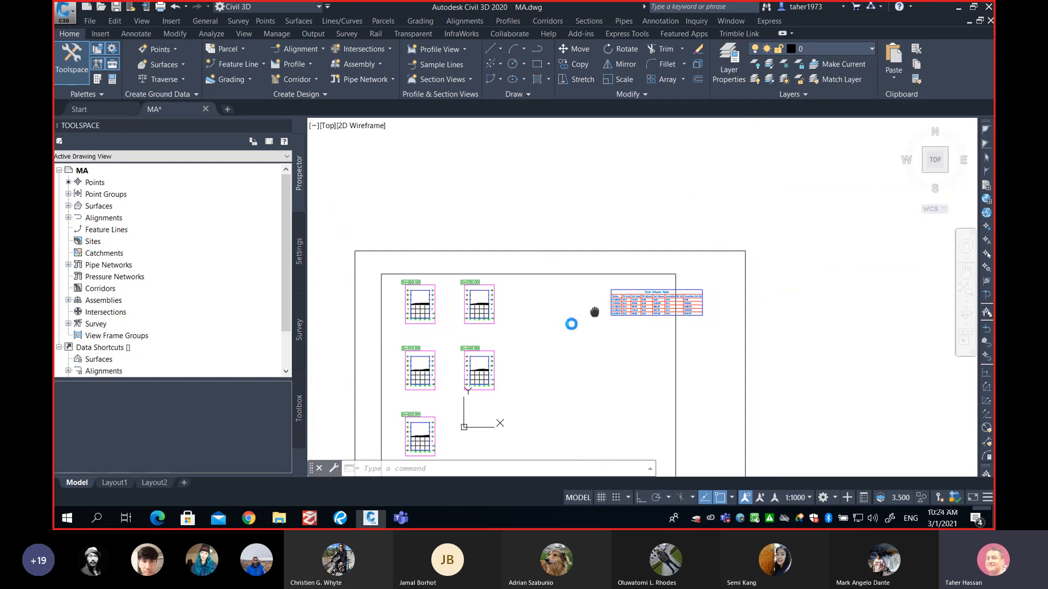
pyautogui.scroll(6, 600, 327)
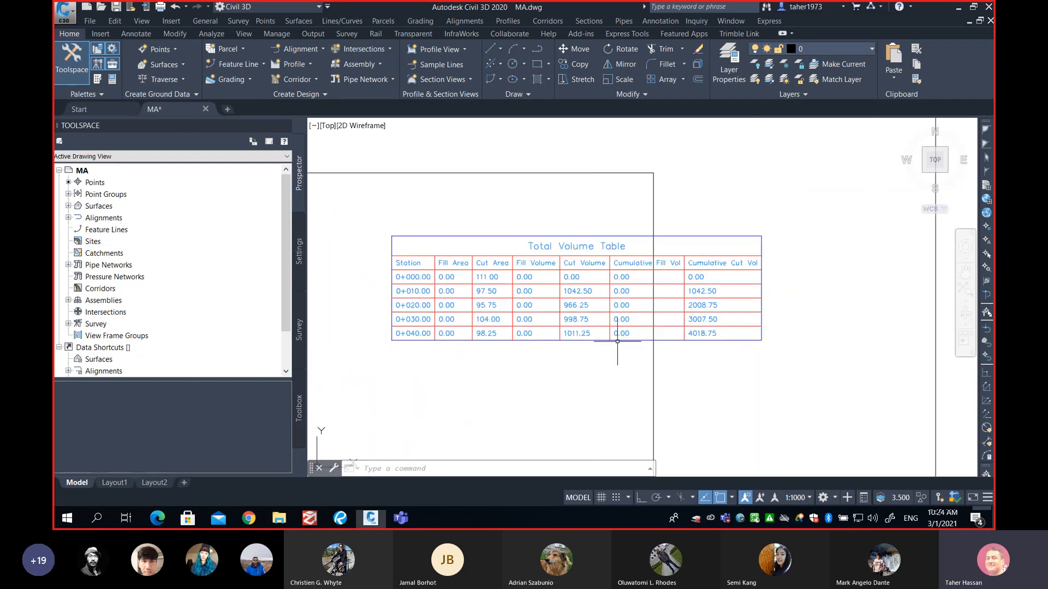
pyautogui.scroll(3, 722, 339)
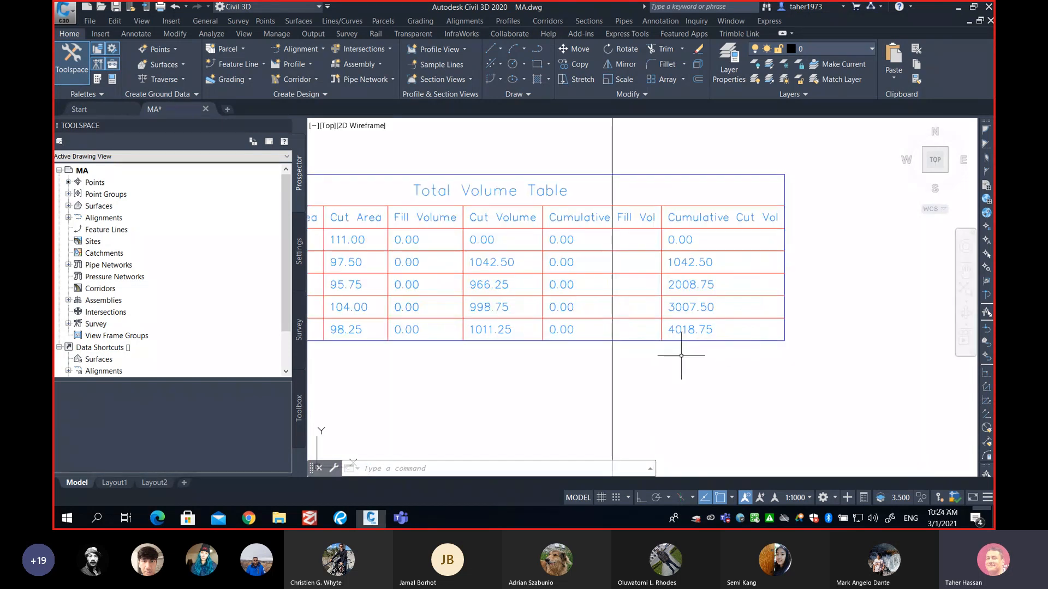
pyautogui.scroll(-1, 753, 349)
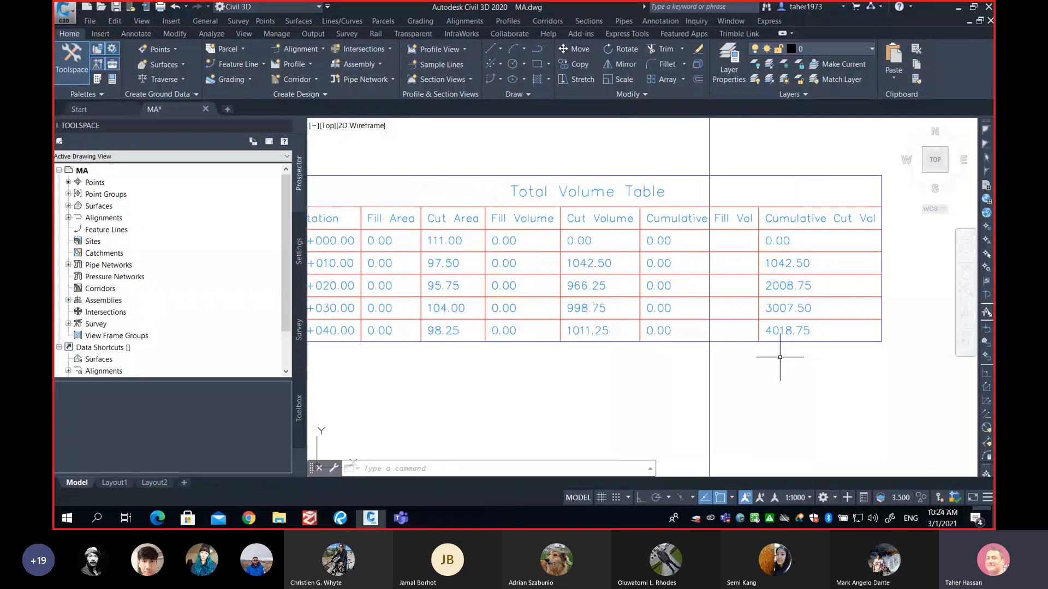
pyautogui.scroll(-2, 780, 357)
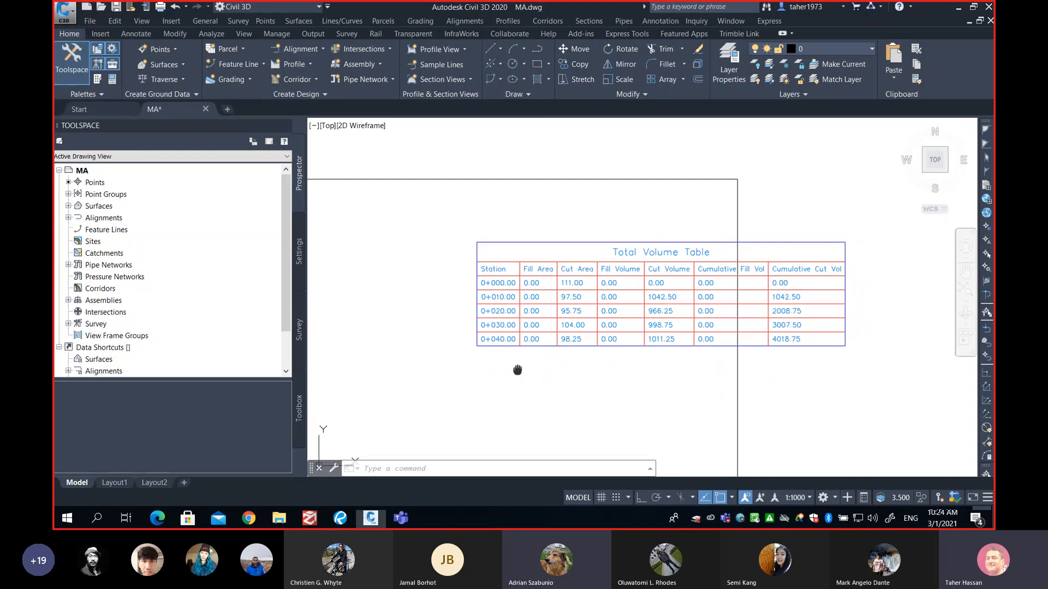
# Step: Select the EG surface in the plan and display its cut and fill volumes in the Volumes Dashboard
pyautogui.moveTo(514, 367); pyautogui.dragTo(556, 356, button='middle')
pyautogui.scroll(-2, 556, 357)
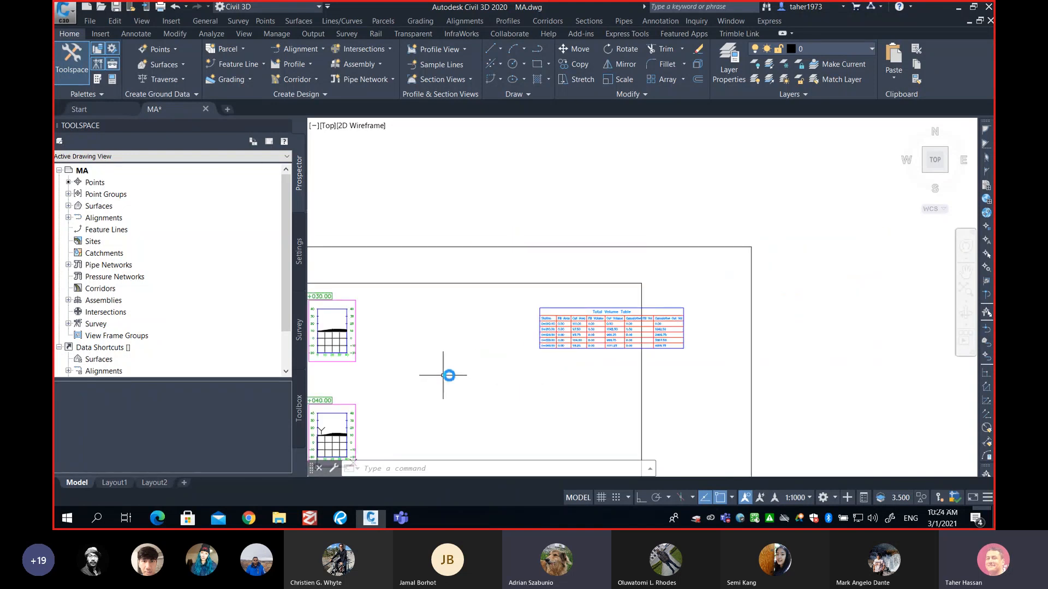
pyautogui.moveTo(443, 374)
pyautogui.mouseDown(button='middle')
pyautogui.moveTo(539, 353)
pyautogui.moveTo(599, 290)
pyautogui.mouseUp(button='middle')
pyautogui.scroll(-1, 539, 353)
pyautogui.scroll(-1, 554, 327)
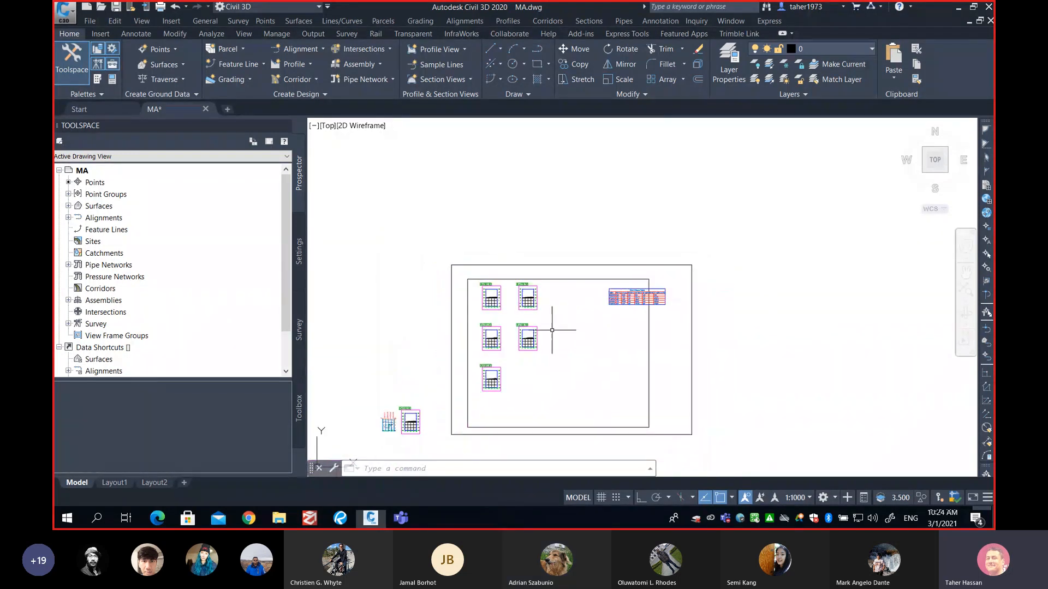
pyautogui.moveTo(478, 364); pyautogui.dragTo(575, 316, button='middle')
pyautogui.scroll(3, 508, 370)
pyautogui.scroll(5, 401, 410)
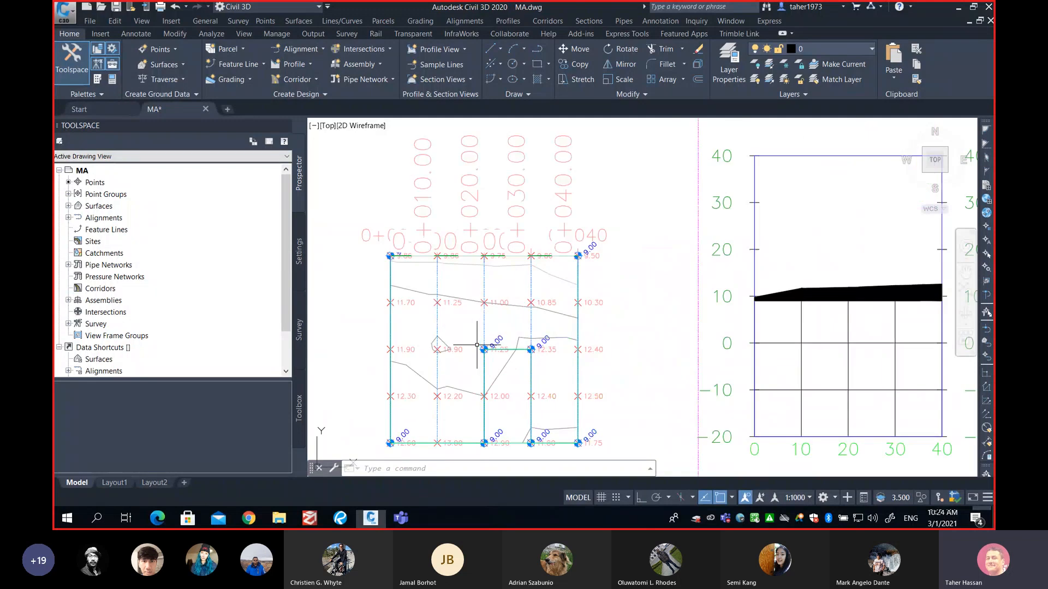
pyautogui.click(465, 392)
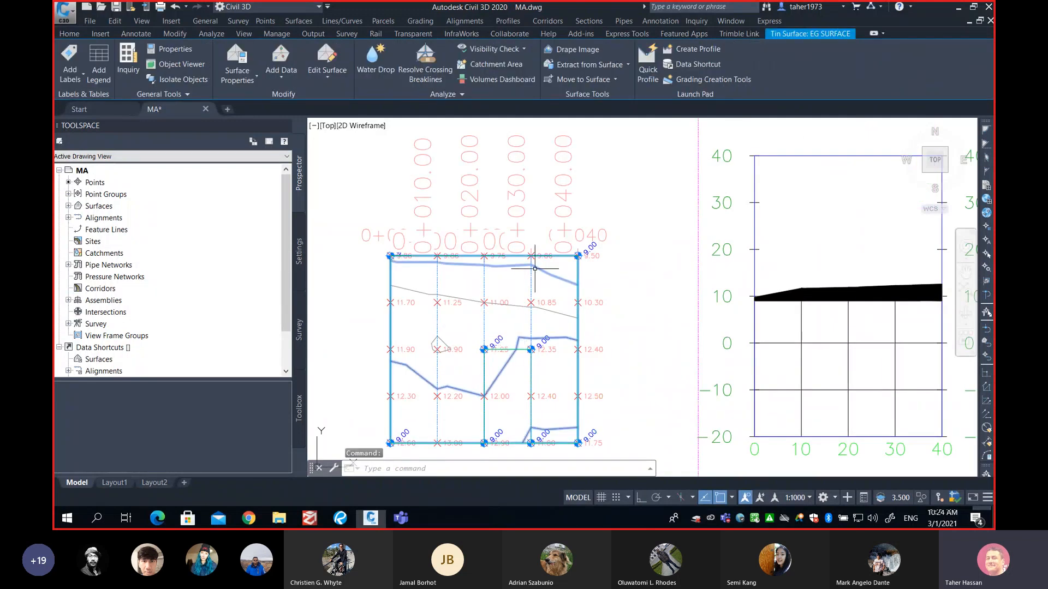
pyautogui.click(506, 78)
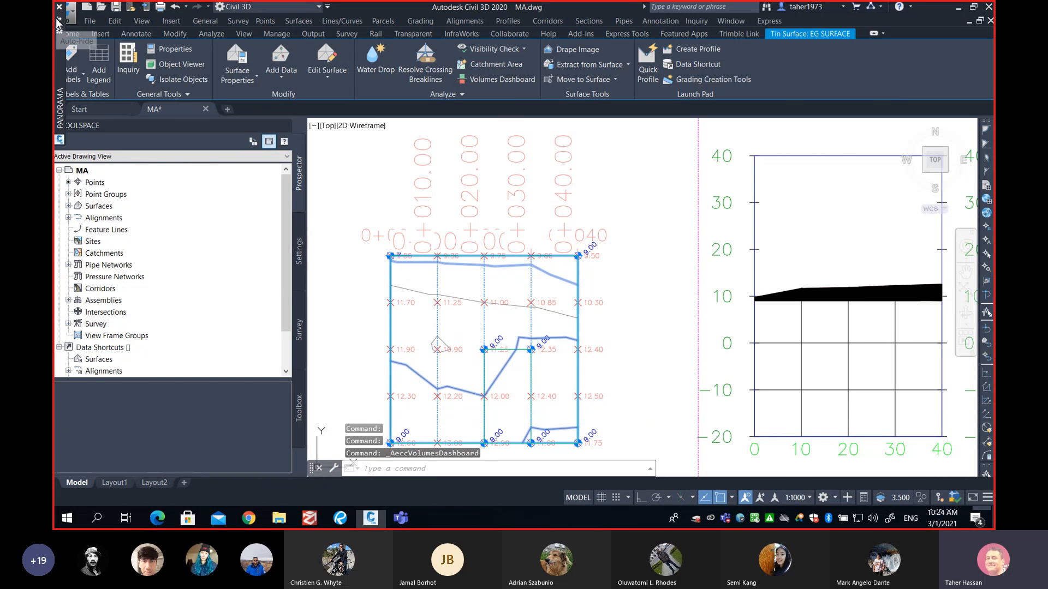
pyautogui.click(467, 159)
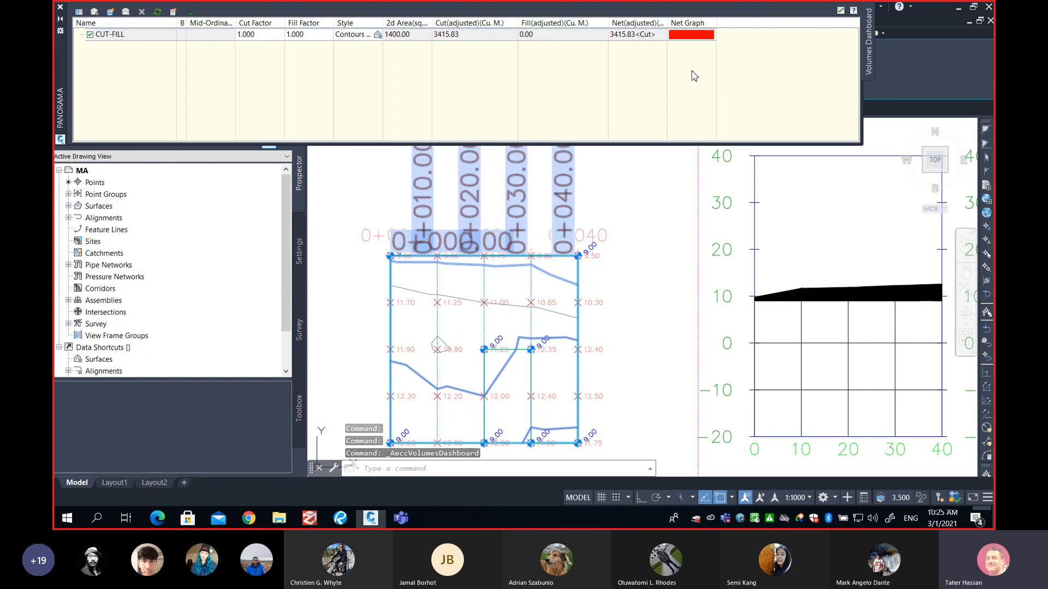
pyautogui.press('Escape')
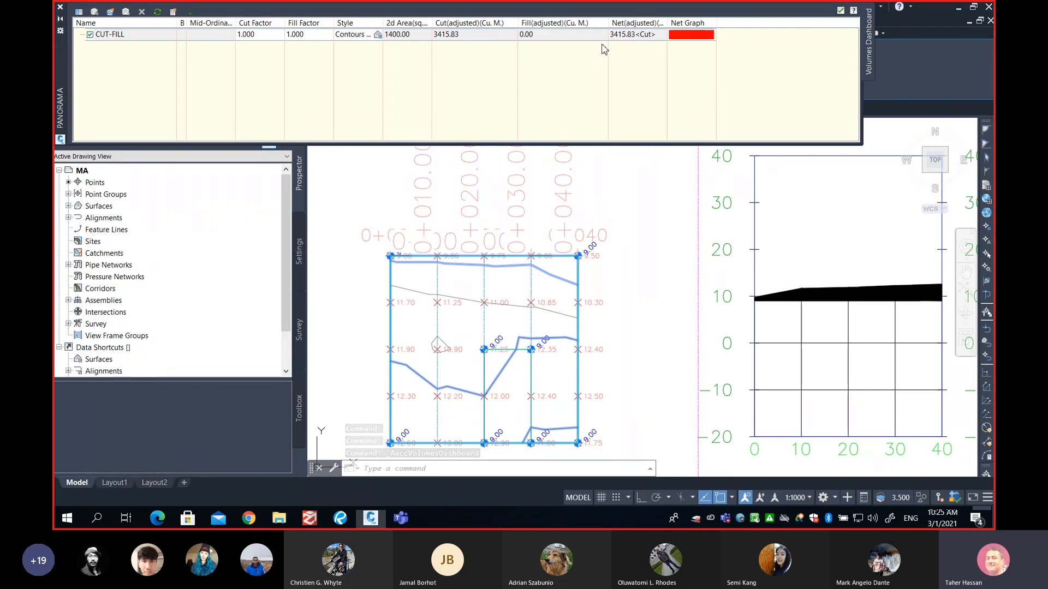
# Step: Compare the total volume table's cumulative cut with the dashboard's net volume for the CUT-FILL surface
pyautogui.scroll(-6, 628, 212)
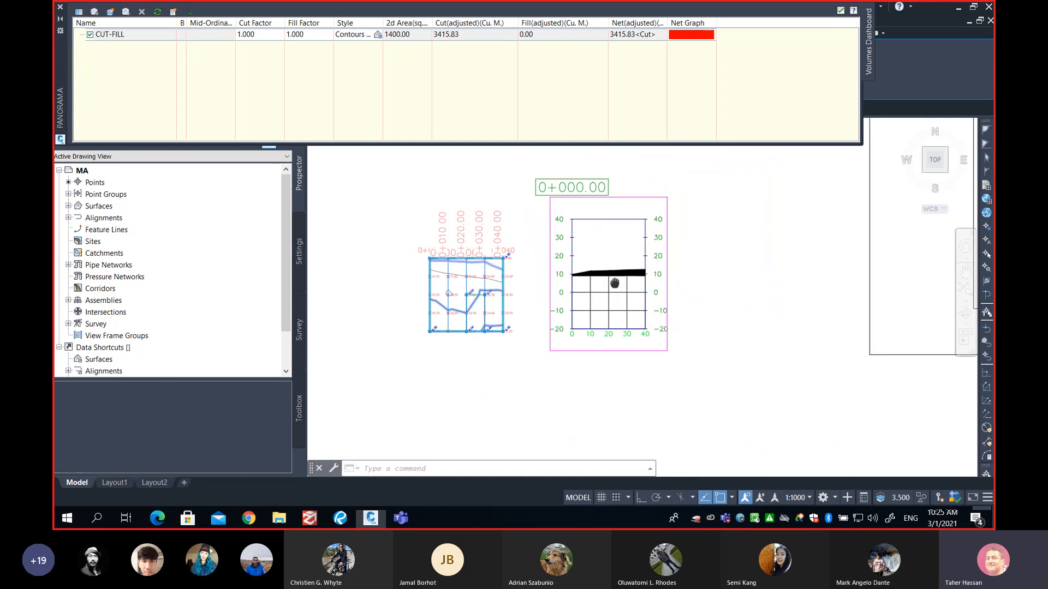
pyautogui.moveTo(707, 279); pyautogui.dragTo(528, 355, button='middle')
pyautogui.moveTo(729, 181); pyautogui.dragTo(634, 276, button='middle')
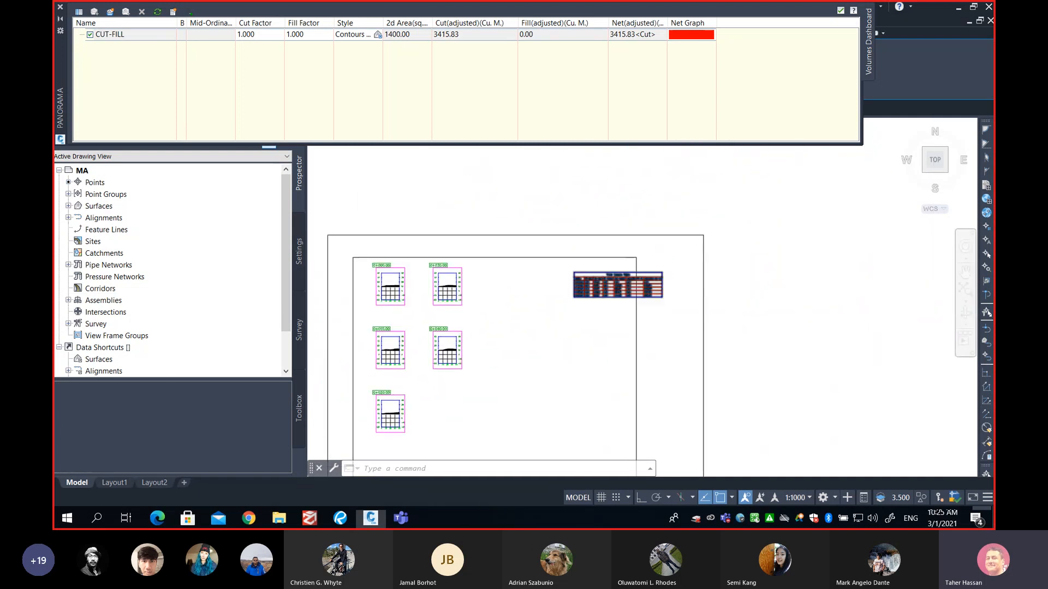
pyautogui.scroll(3, 634, 275)
pyautogui.moveTo(623, 341); pyautogui.dragTo(595, 234, button='middle')
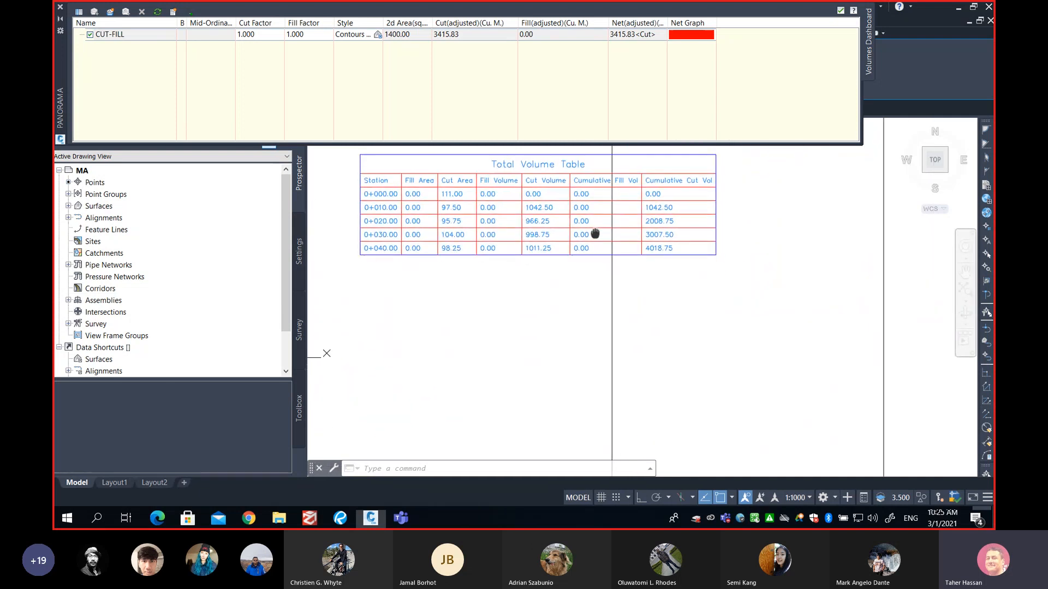
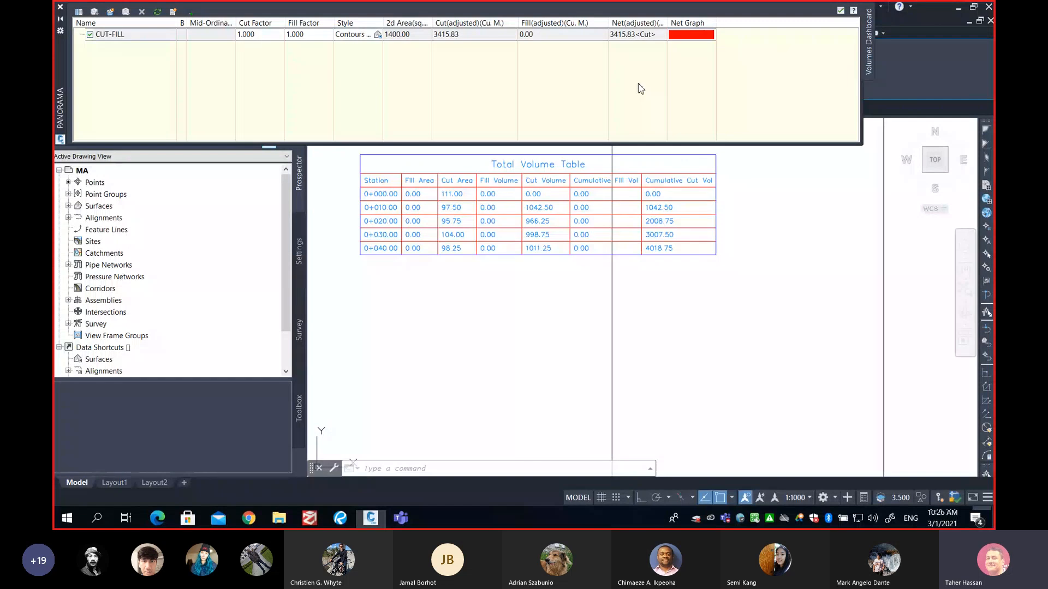
# Step: Switch to File Explorer and open SURV325 Earthworks Part 2.pdf from the Surv325, Winter 2021, Presentations folder
pyautogui.click(279, 519)
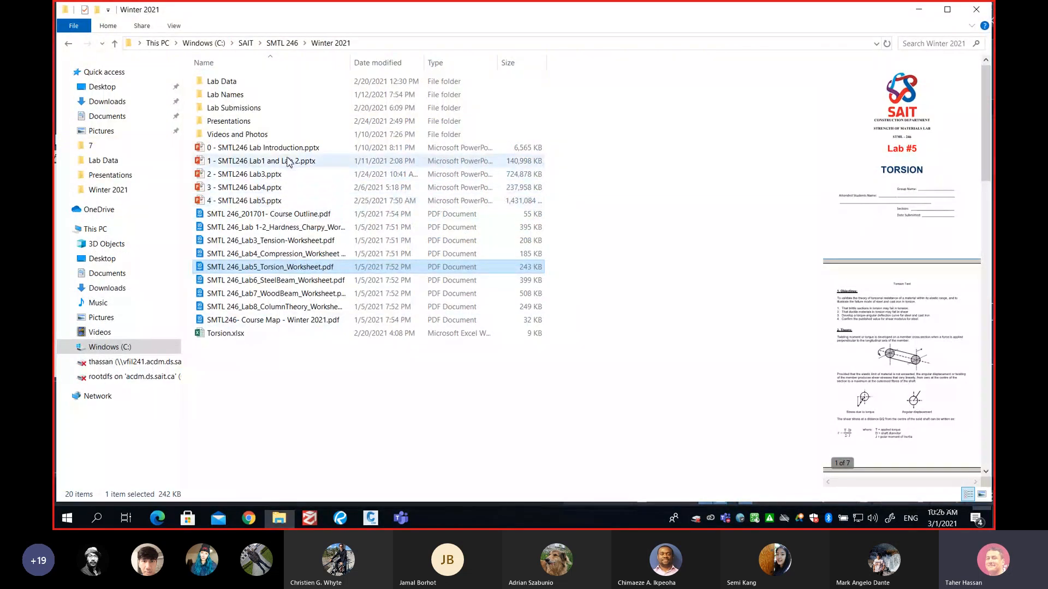
pyautogui.click(281, 43)
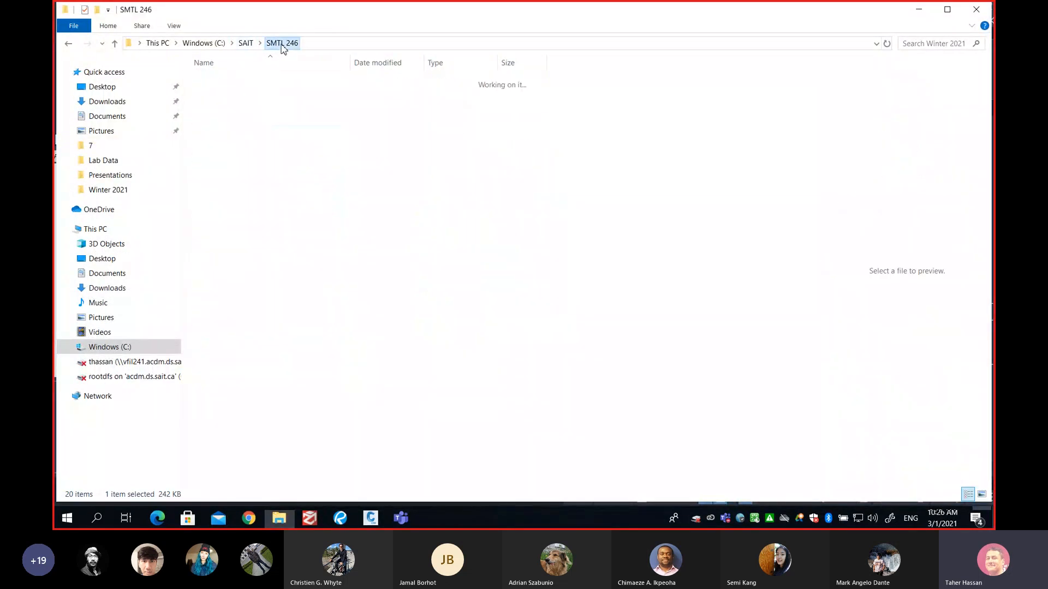
pyautogui.click(246, 44)
pyautogui.scroll(-3, 272, 335)
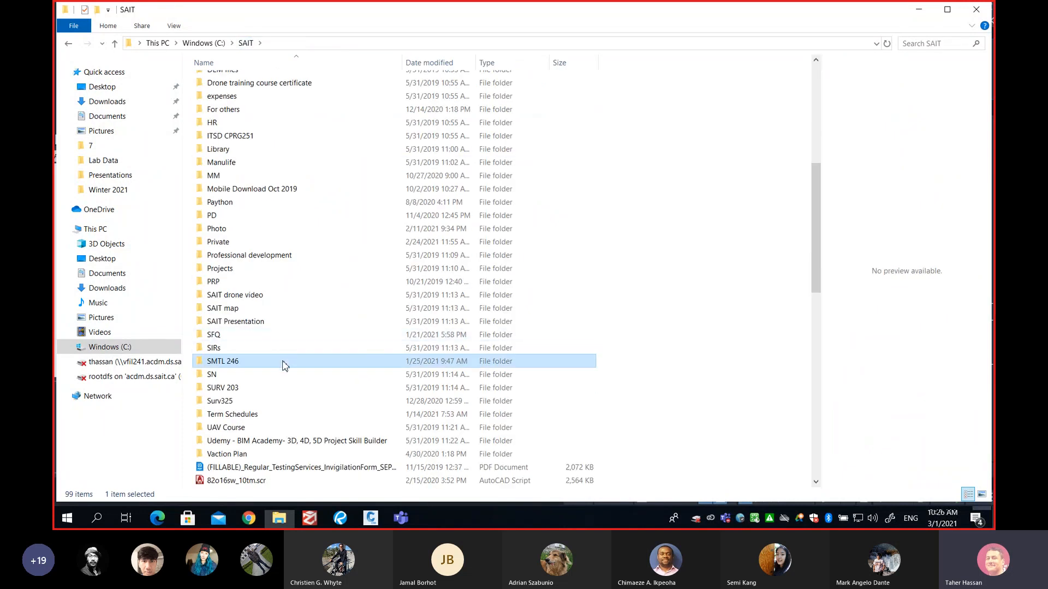
pyautogui.doubleClick(254, 401)
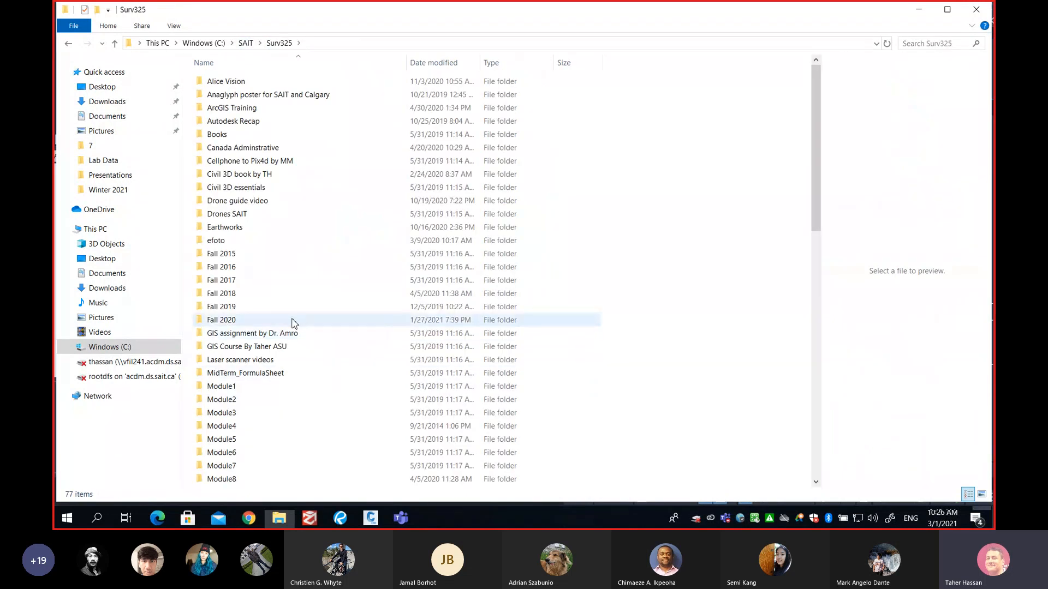
pyautogui.scroll(-7, 276, 338)
pyautogui.doubleClick(290, 401)
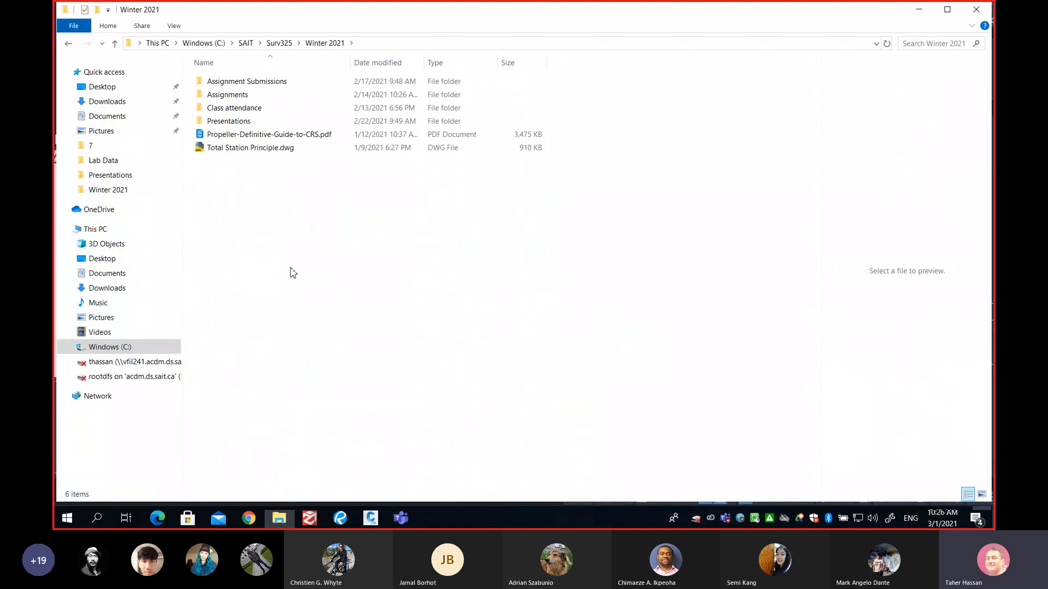
pyautogui.doubleClick(240, 121)
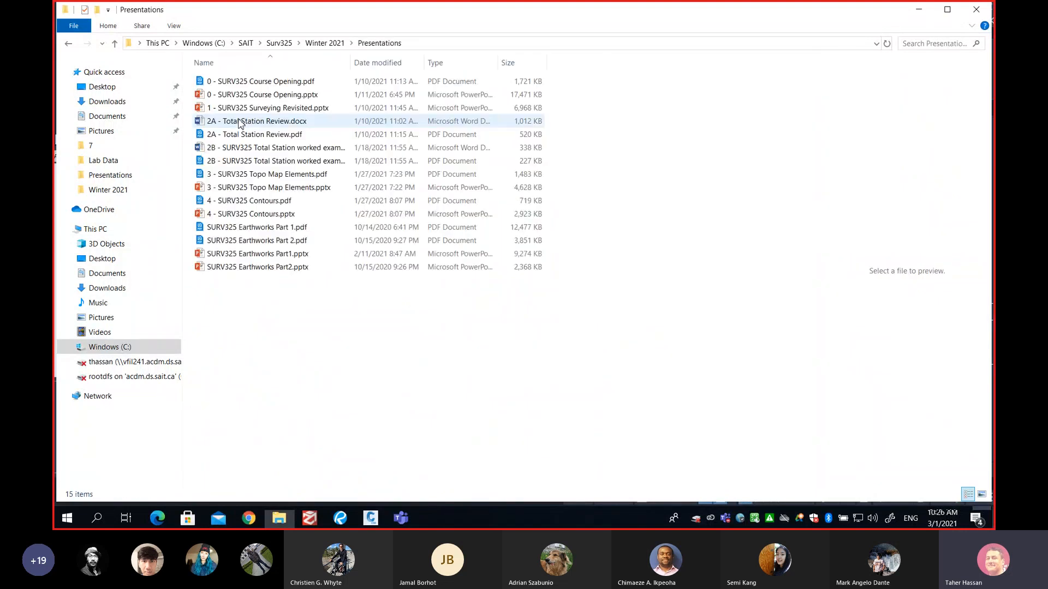
pyautogui.doubleClick(277, 241)
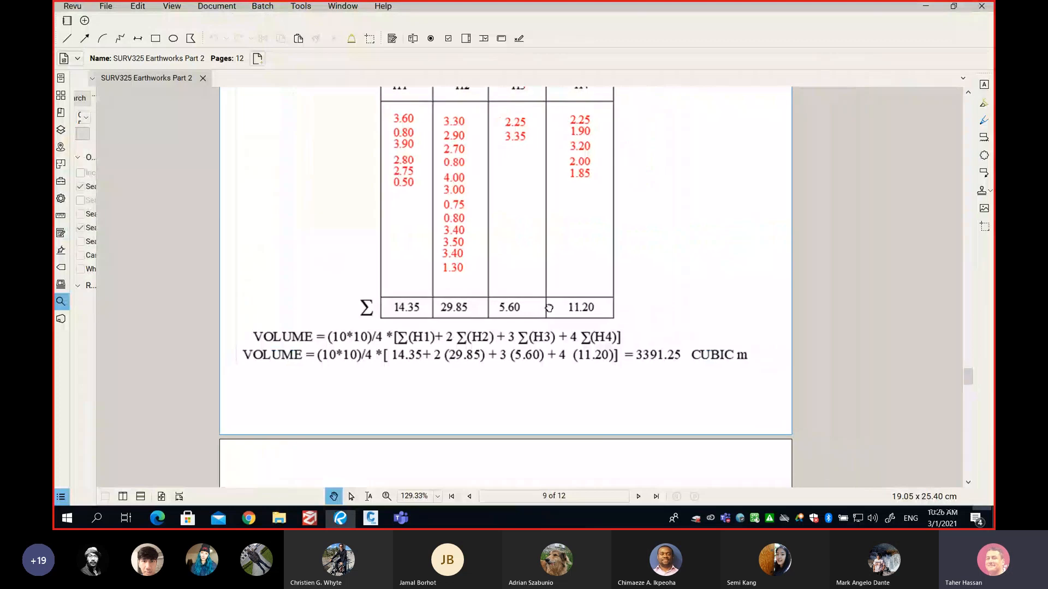
# Step: Show the PDF's grid volume formula and result beside the Civil 3D volumes for comparison, and minimize the PDF window
pyautogui.click(953, 6)
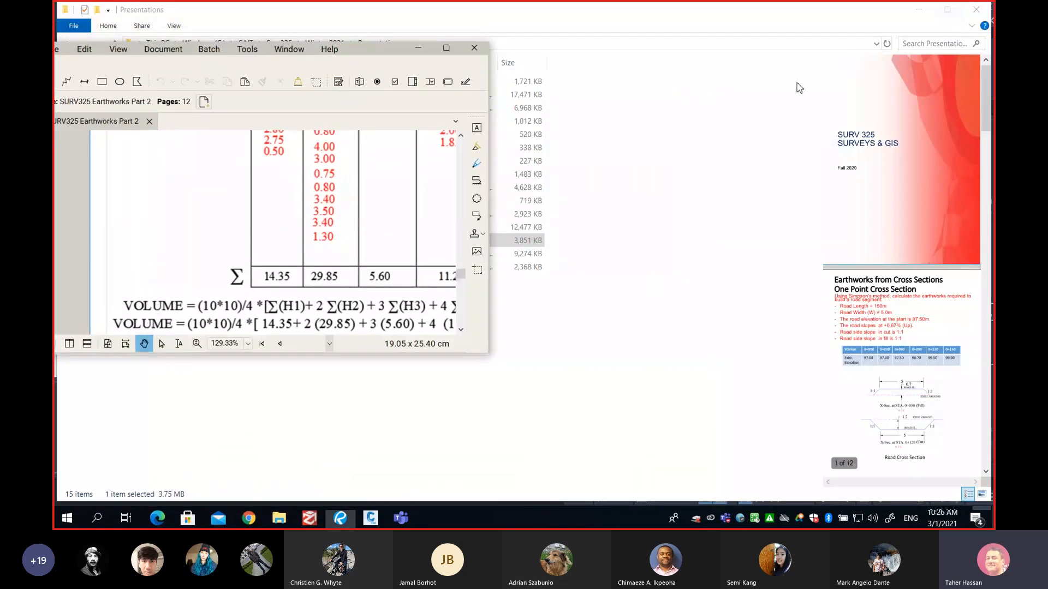
pyautogui.click(922, 9)
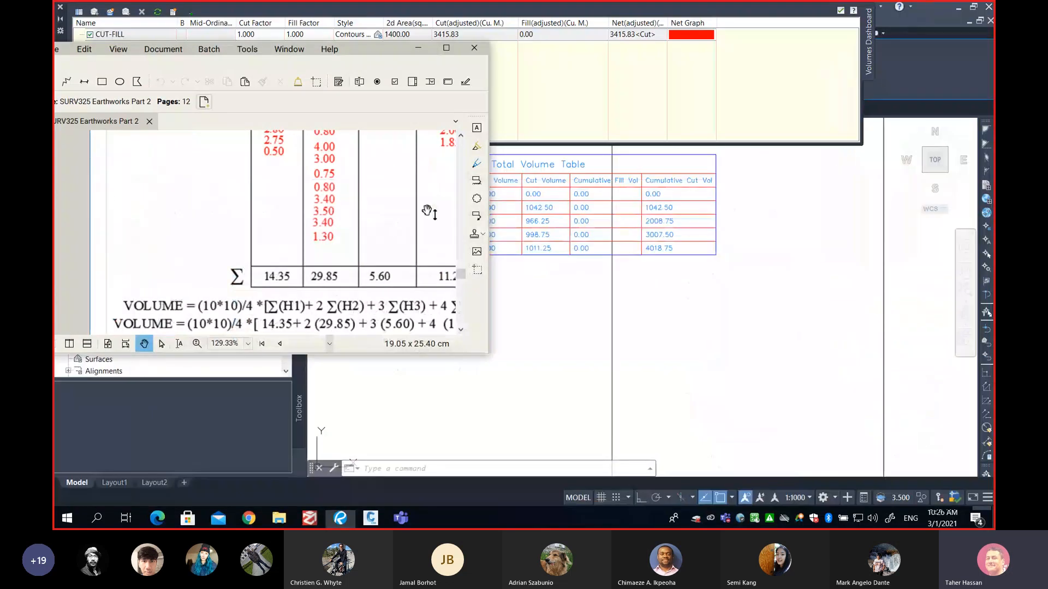
pyautogui.moveTo(385, 298); pyautogui.dragTo(220, 266)
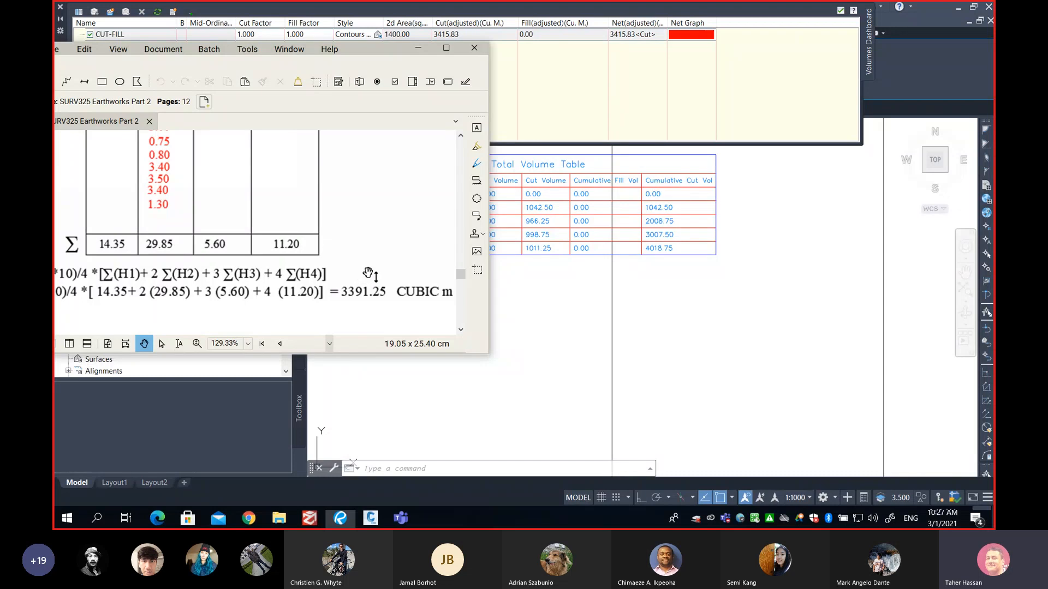
pyautogui.click(418, 48)
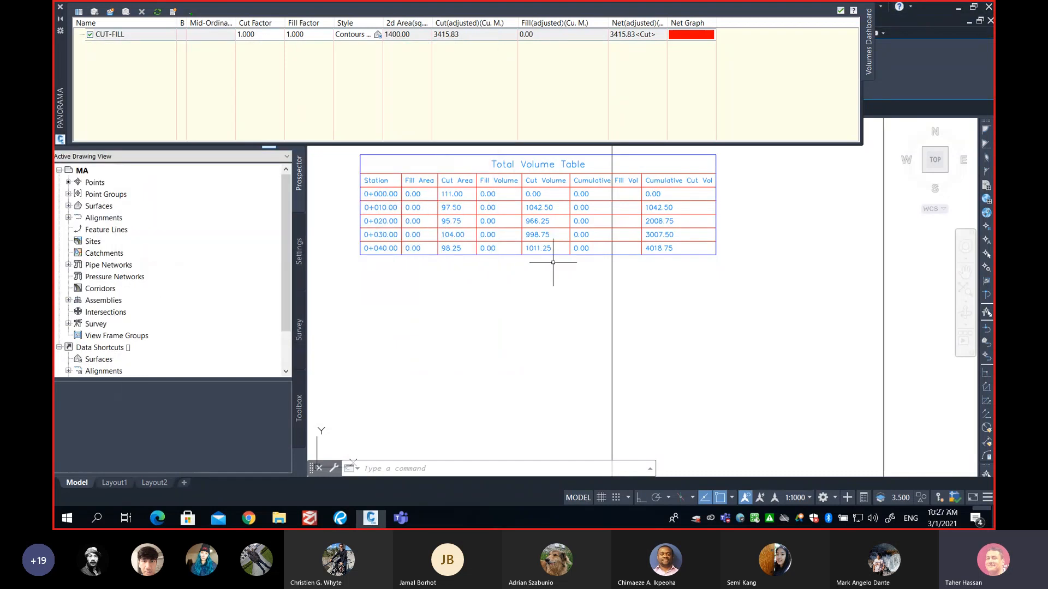
# Step: Examine the total volume table against the dashboard, collapse the Panorama palette, and inspect the table's Cut Area and Cut Volume values closely
pyautogui.moveTo(679, 264); pyautogui.dragTo(736, 294, button='middle')
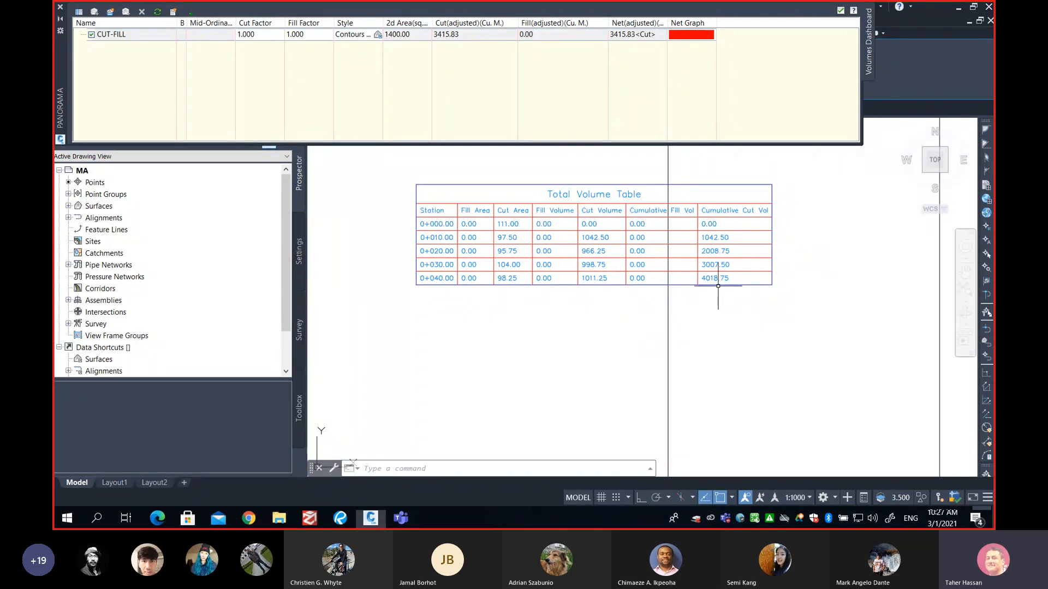
pyautogui.moveTo(476, 275); pyautogui.dragTo(531, 293, button='middle')
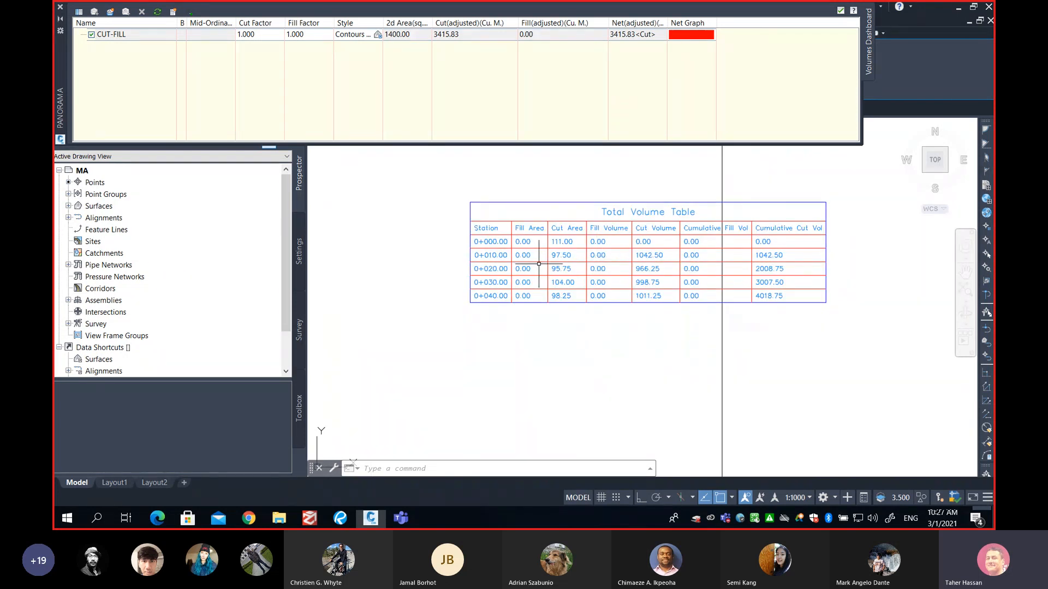
pyautogui.click(60, 23)
pyautogui.scroll(2, 516, 276)
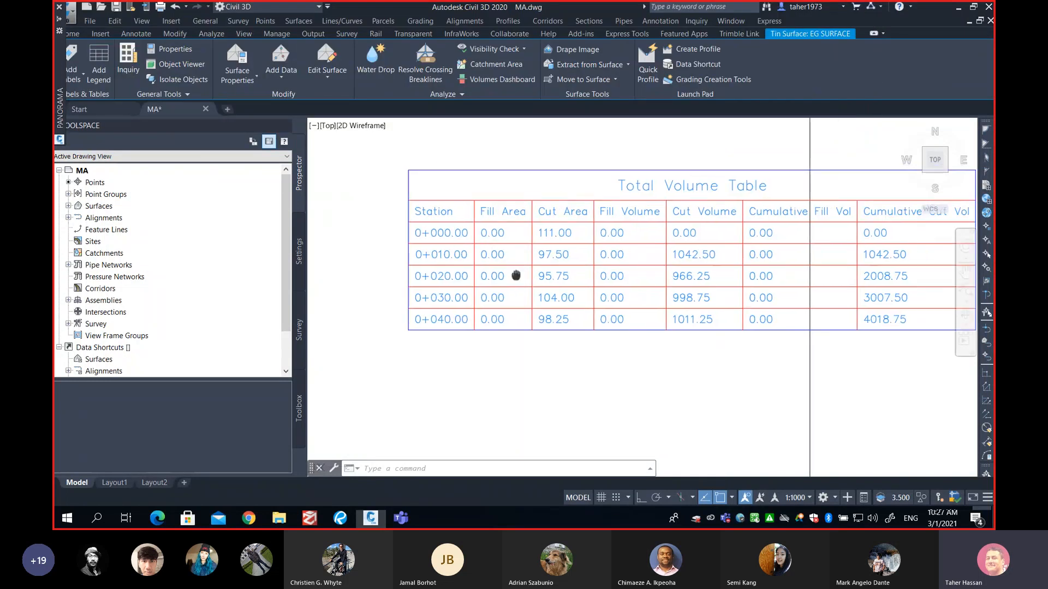
pyautogui.moveTo(515, 276); pyautogui.dragTo(444, 281, button='middle')
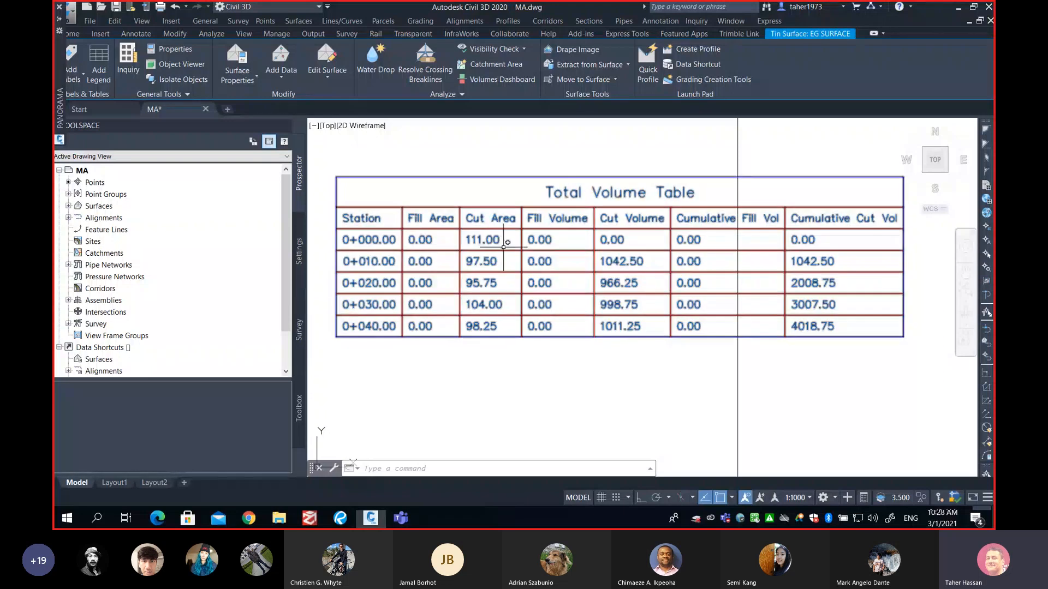
pyautogui.scroll(2, 502, 246)
pyautogui.moveTo(502, 247); pyautogui.dragTo(633, 246, button='middle')
pyautogui.write('r')
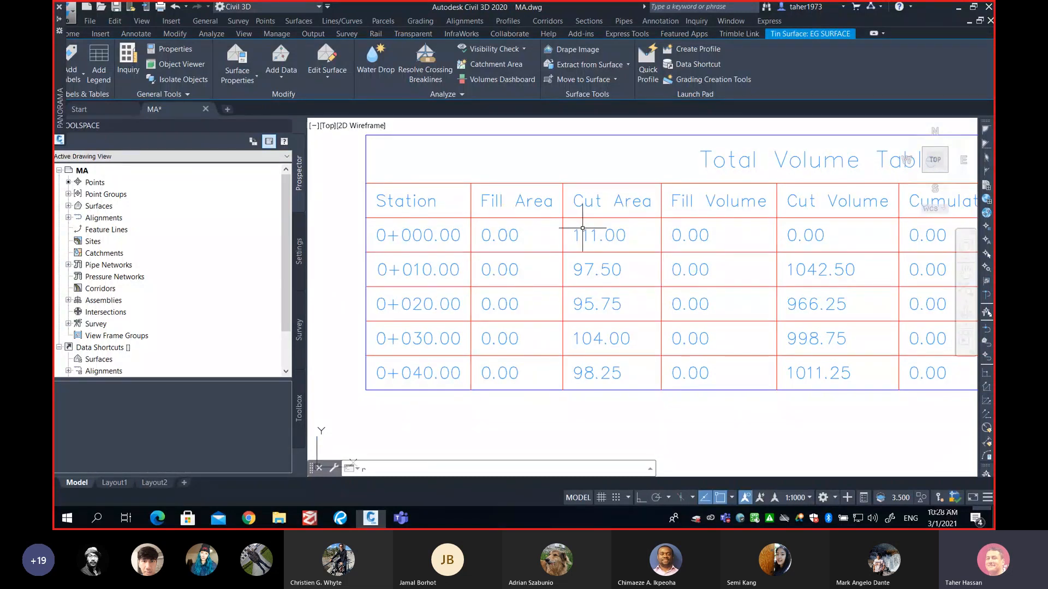
pyautogui.press('Escape')
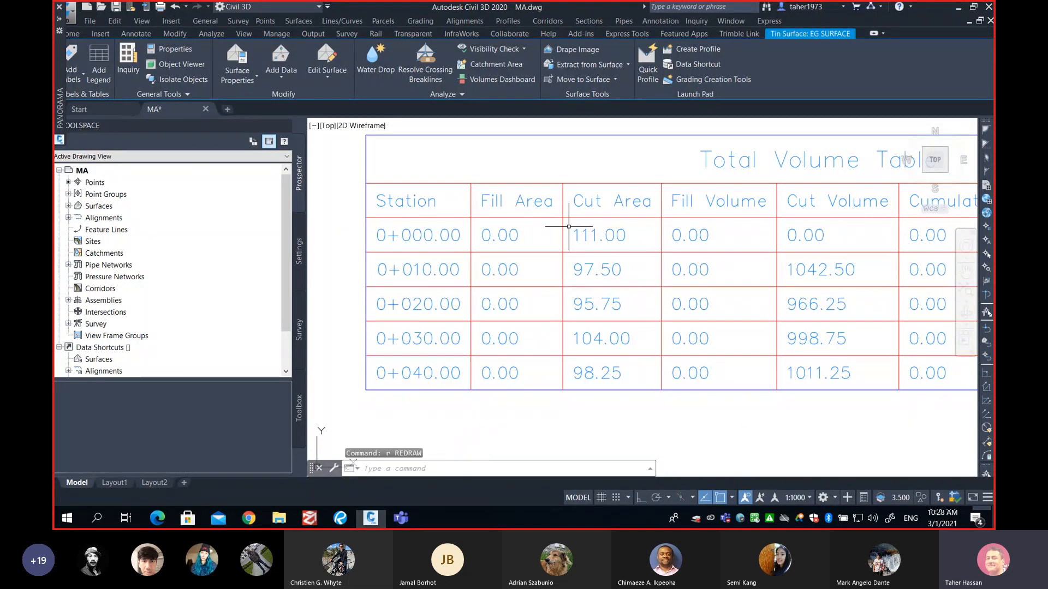
pyautogui.write('r')
pyautogui.press('Return')
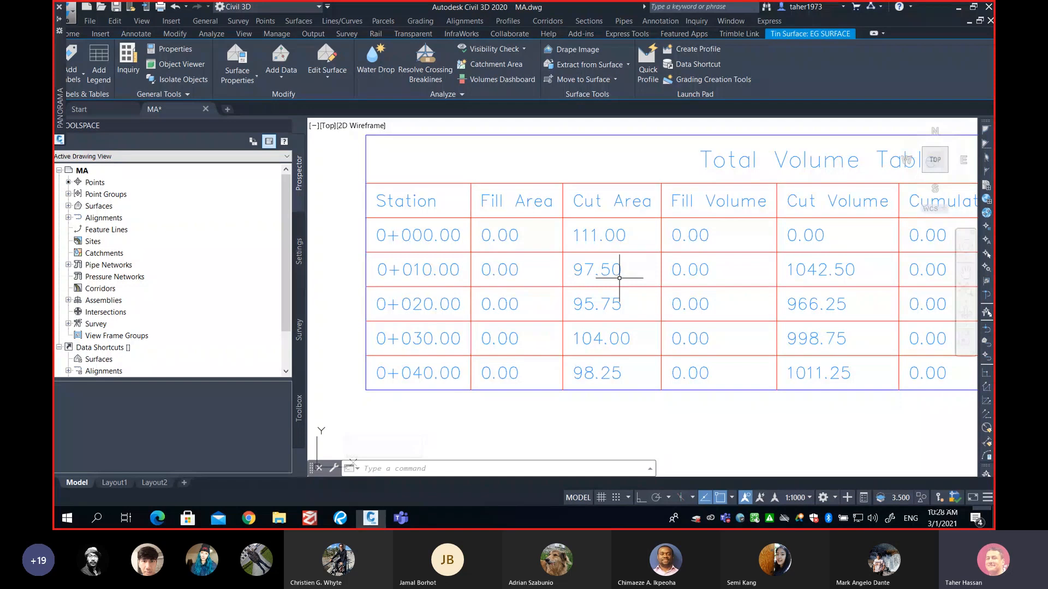
# Step: Narrow the Toolspace palette to give the total volume table more drawing space
pyautogui.moveTo(627, 273); pyautogui.dragTo(601, 284, button='middle')
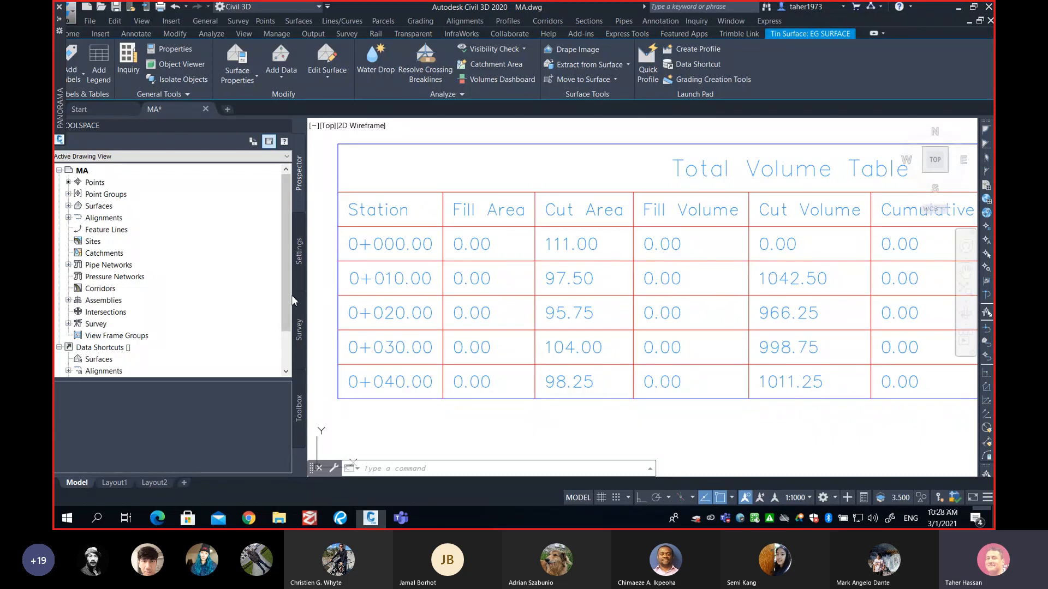
pyautogui.moveTo(308, 300); pyautogui.dragTo(190, 300)
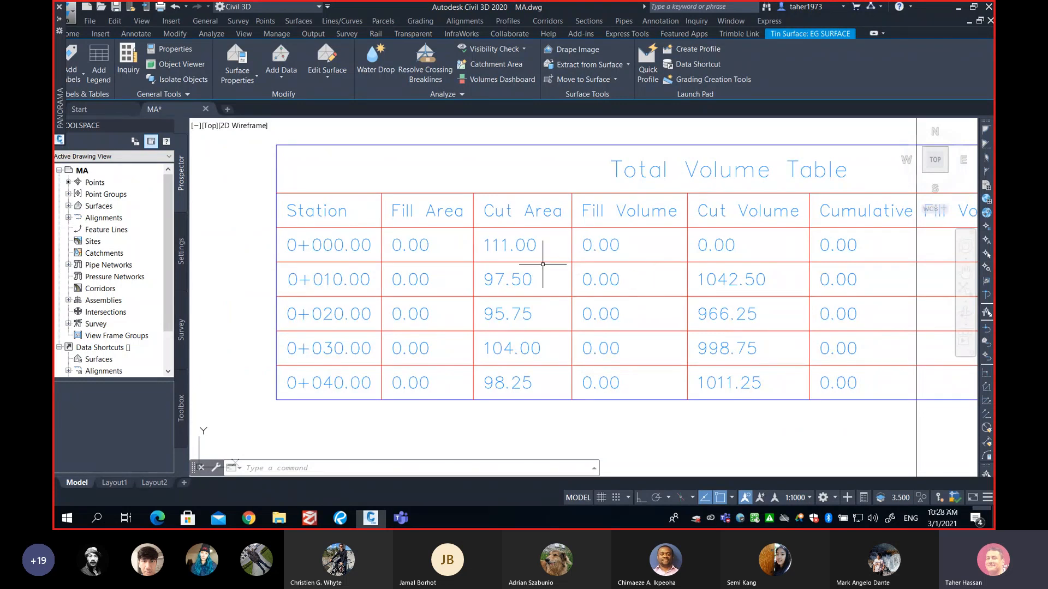
pyautogui.write('rec')
pyautogui.press('Return')
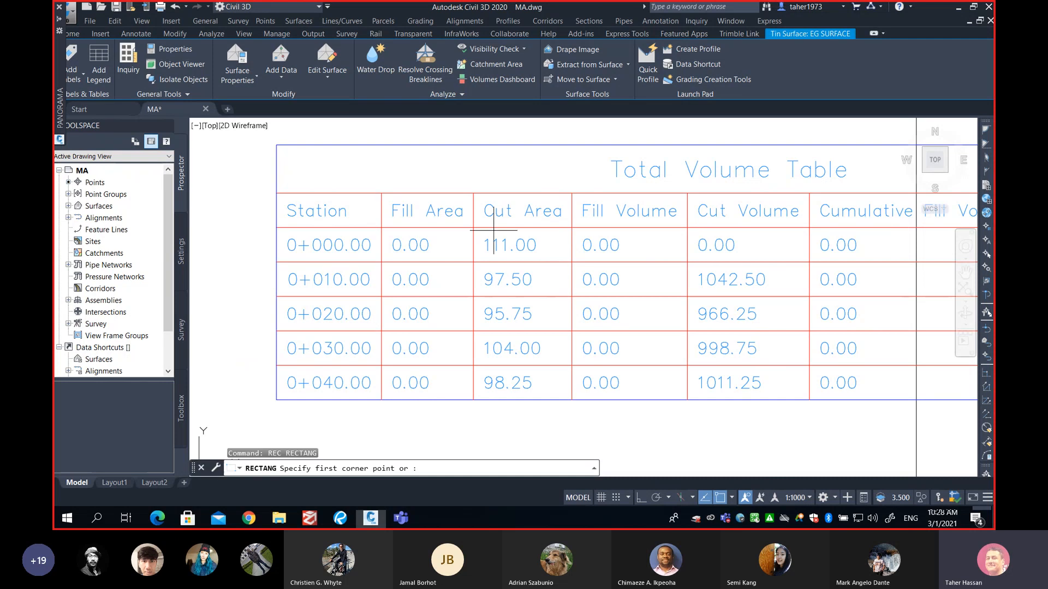
pyautogui.click(498, 244)
pyautogui.press('Escape')
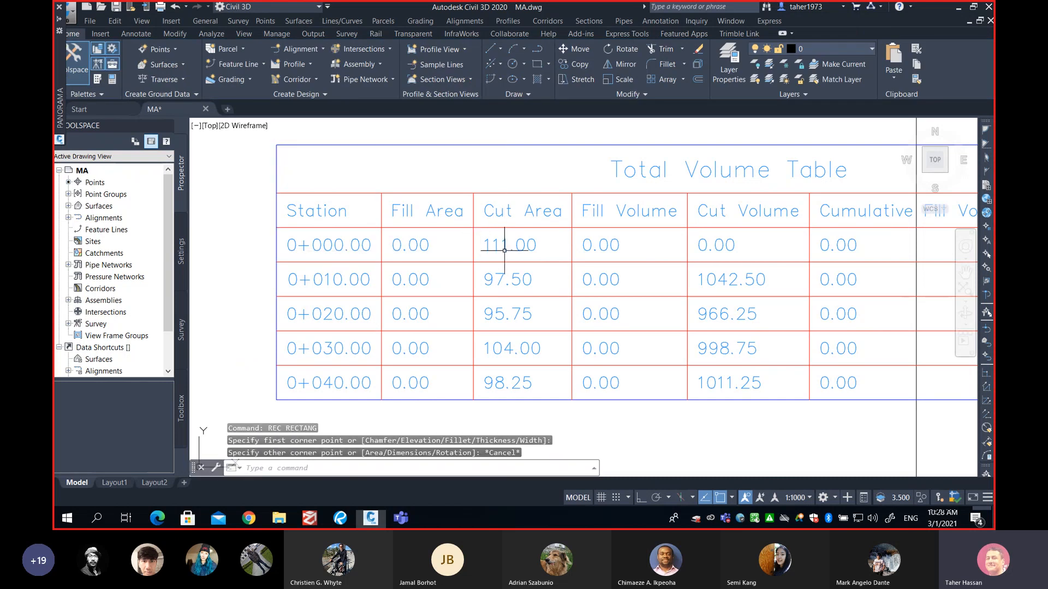
# Step: Turn off object snap and draw a rectangle around the Cut Area values of stations 0+000.00 and 0+010.00
pyautogui.press('F3')
pyautogui.write('rec')
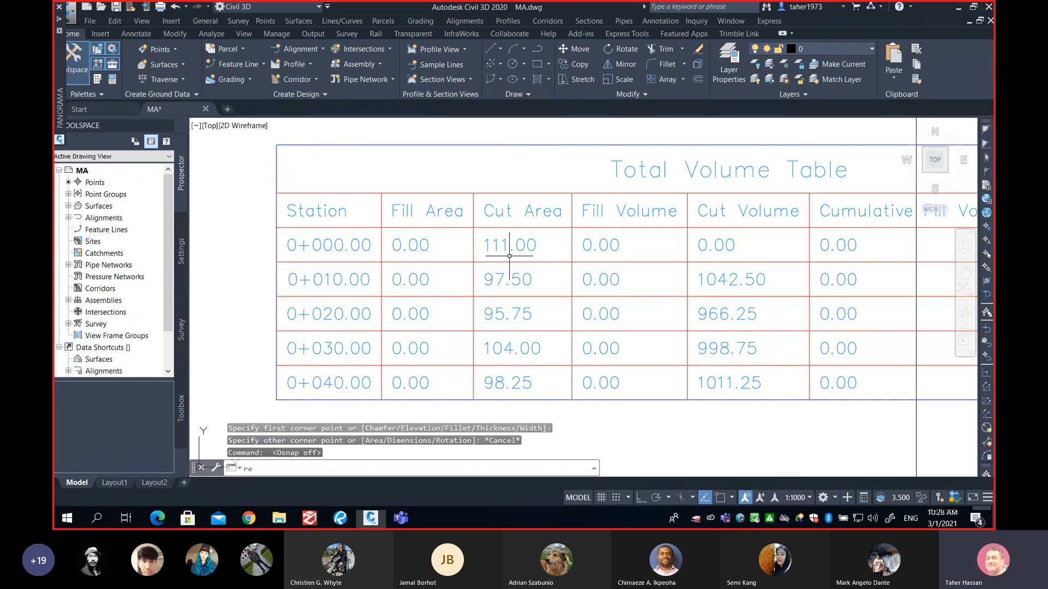
pyautogui.press('Return')
pyautogui.click(477, 231)
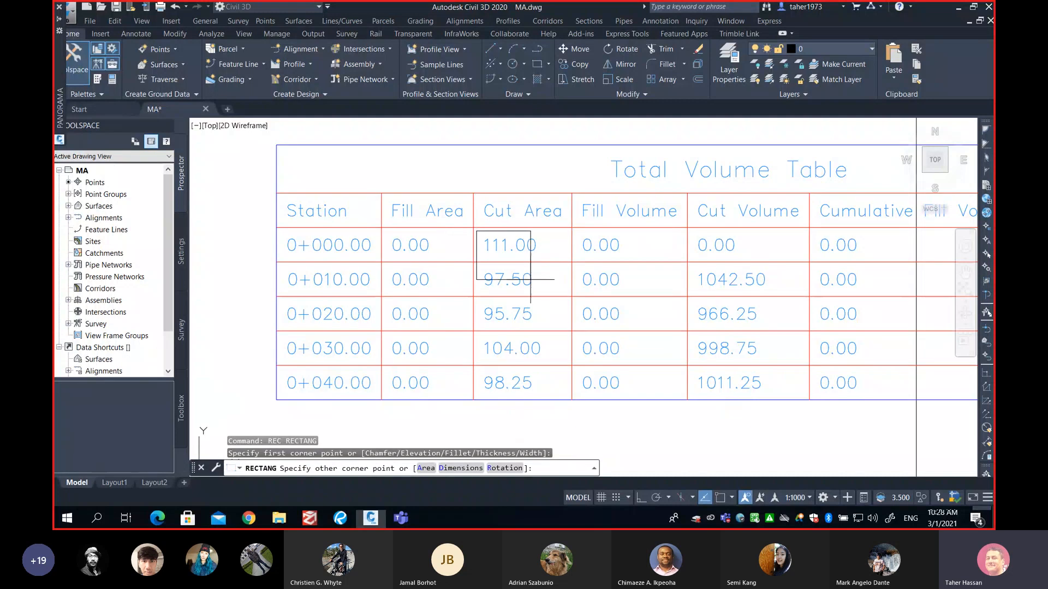
pyautogui.click(549, 292)
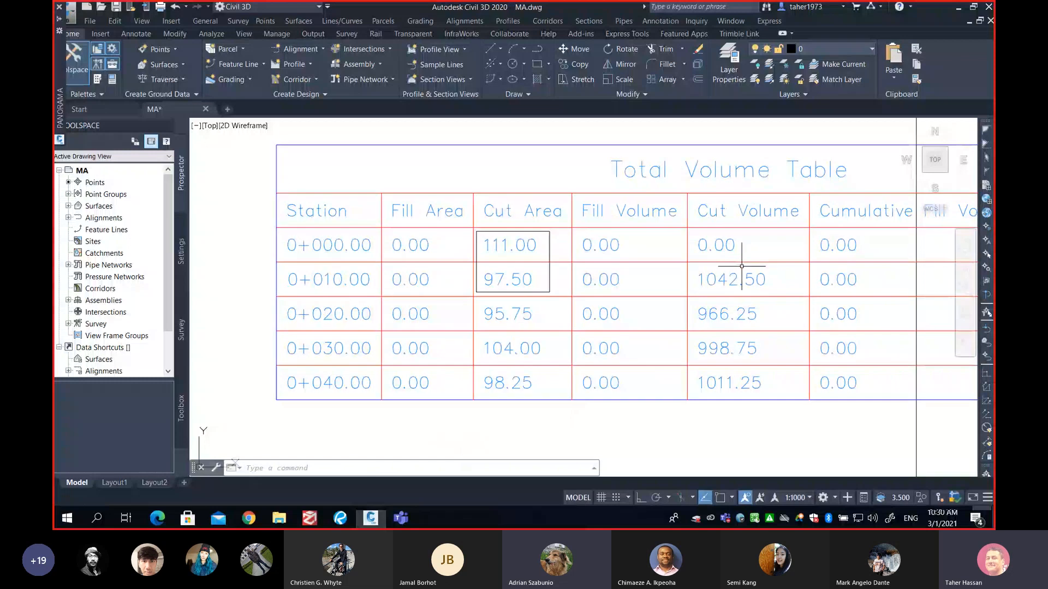
# Step: Draw a rectangle around the Cut Volume value of station 0+010.00 in the total volume table
pyautogui.write('rec')
pyautogui.press('Return')
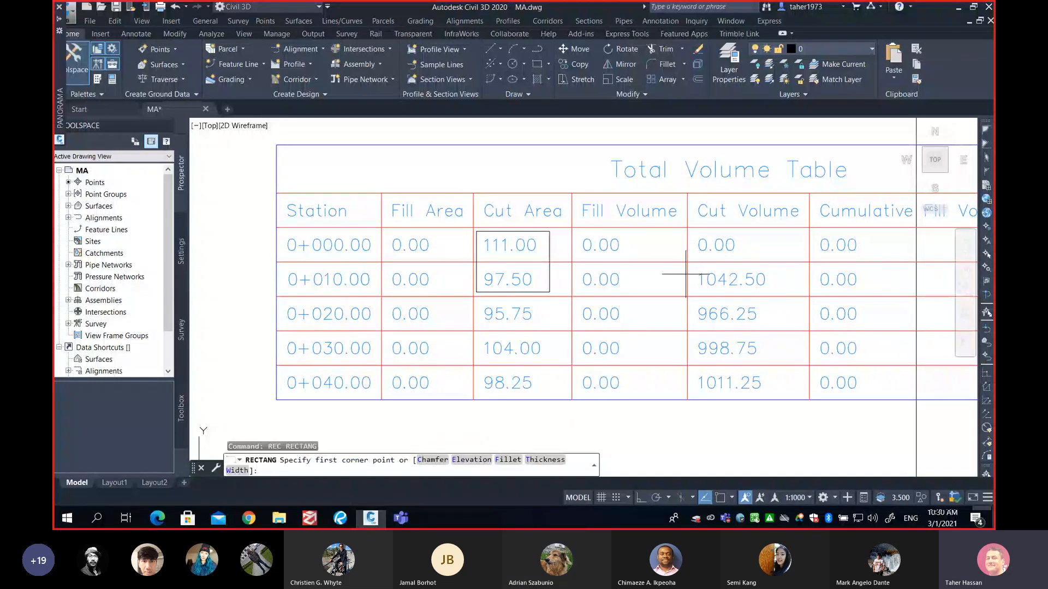
pyautogui.click(692, 267)
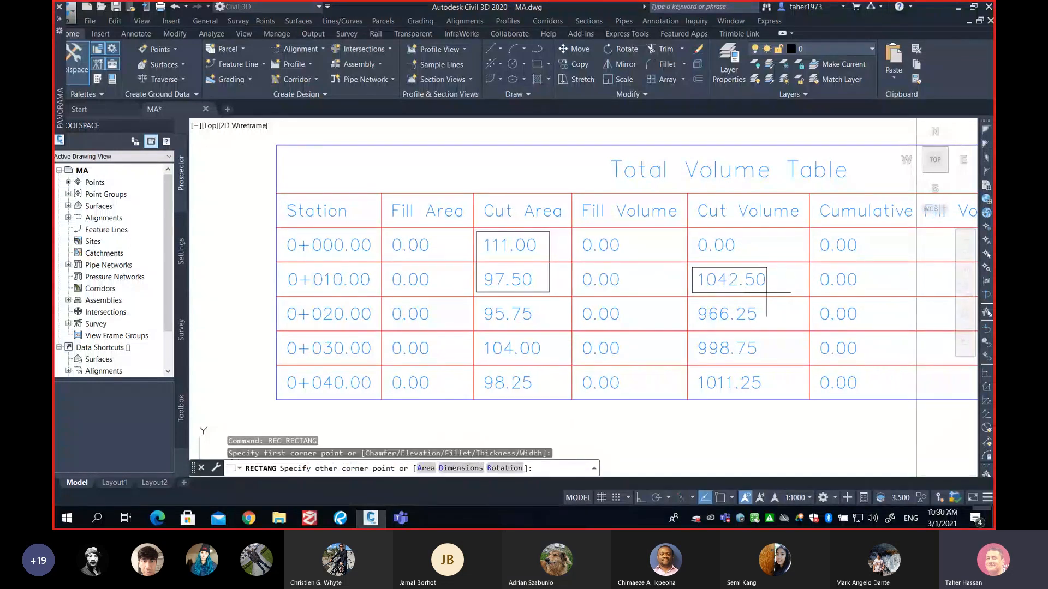
pyautogui.click(766, 293)
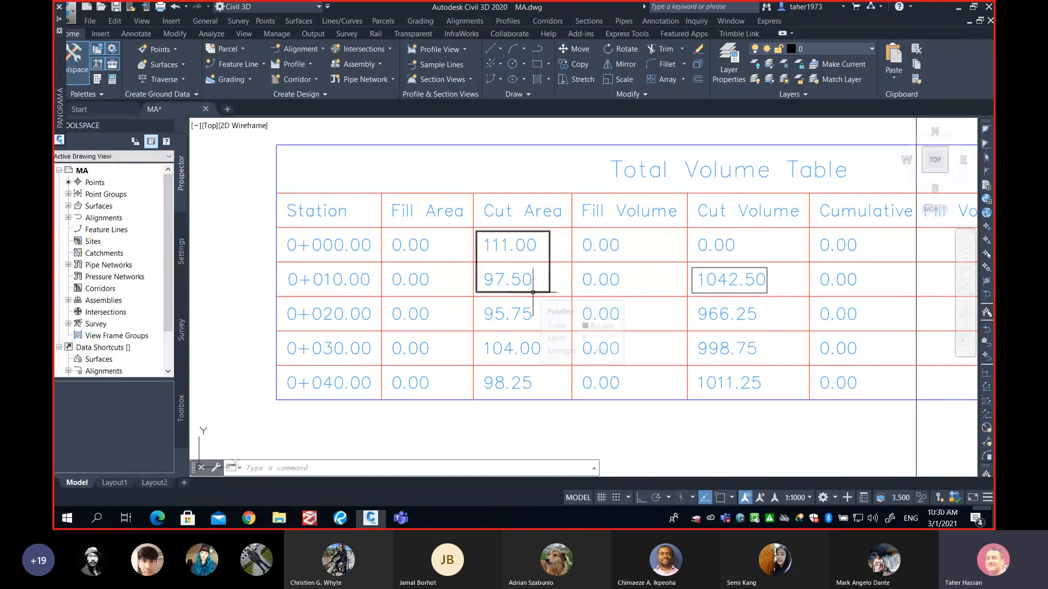
# Step: Draw a rectangle enclosing the Cut Area values of stations 0+010.00 and 0+020.00
pyautogui.write('rec')
pyautogui.press('Return')
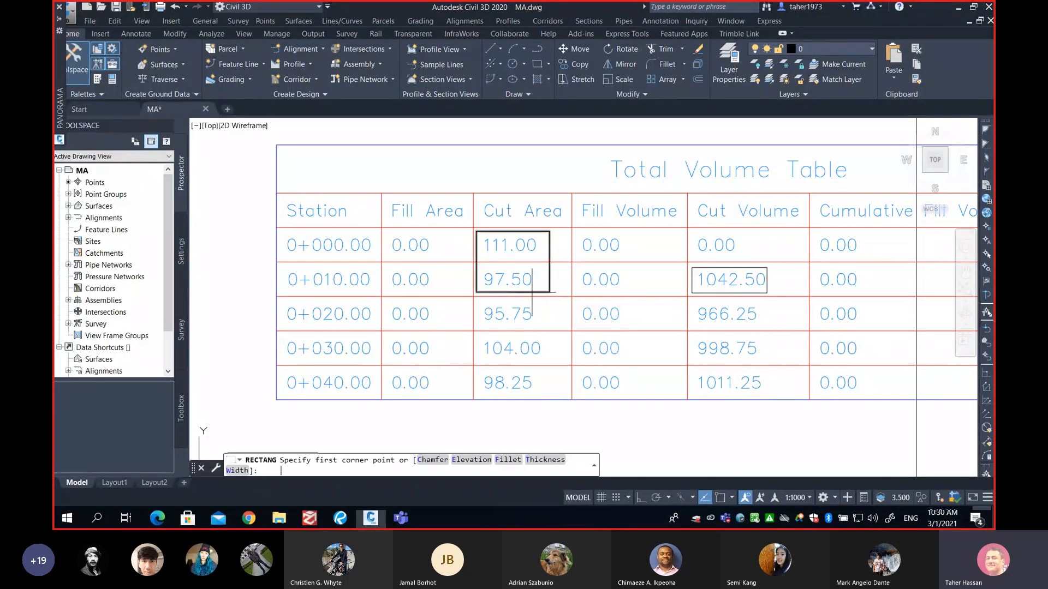
pyautogui.click(479, 264)
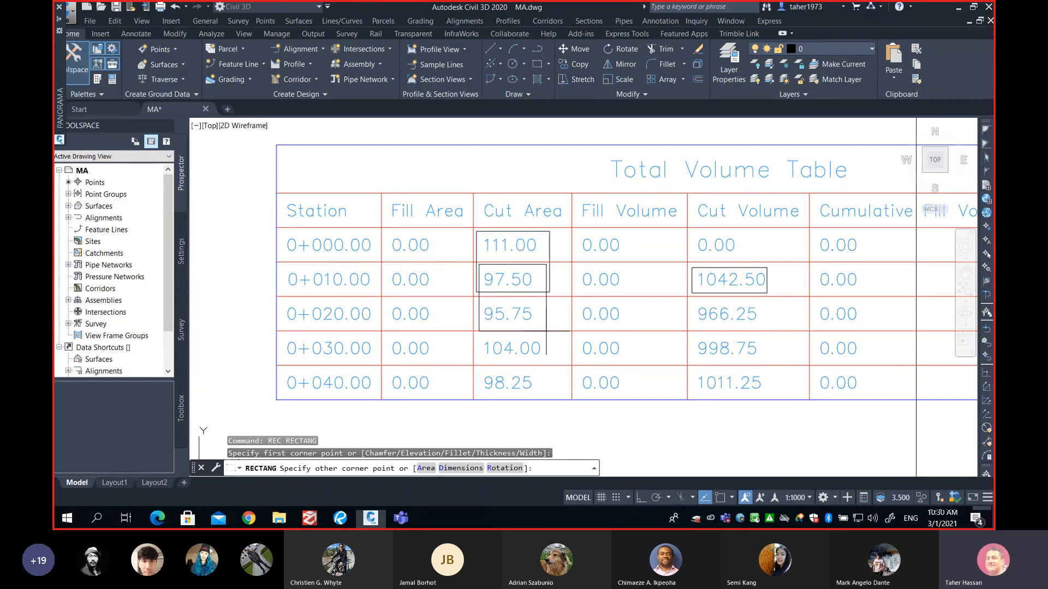
pyautogui.click(546, 330)
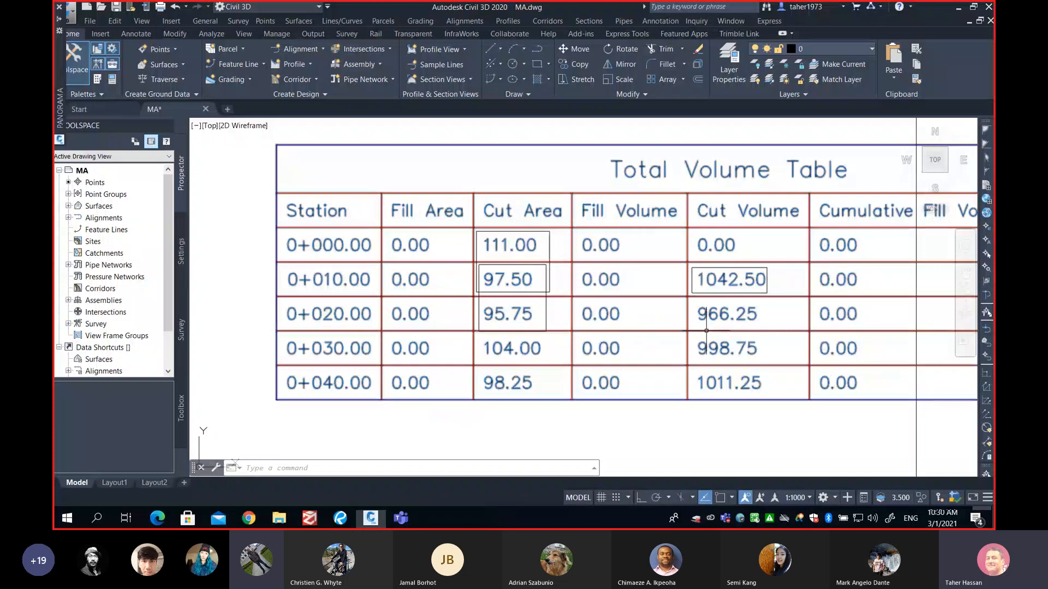
# Step: Draw a rectangle around the Cut Volume value of station 0+020.00 in the total volume table
pyautogui.write('rec')
pyautogui.press('Return')
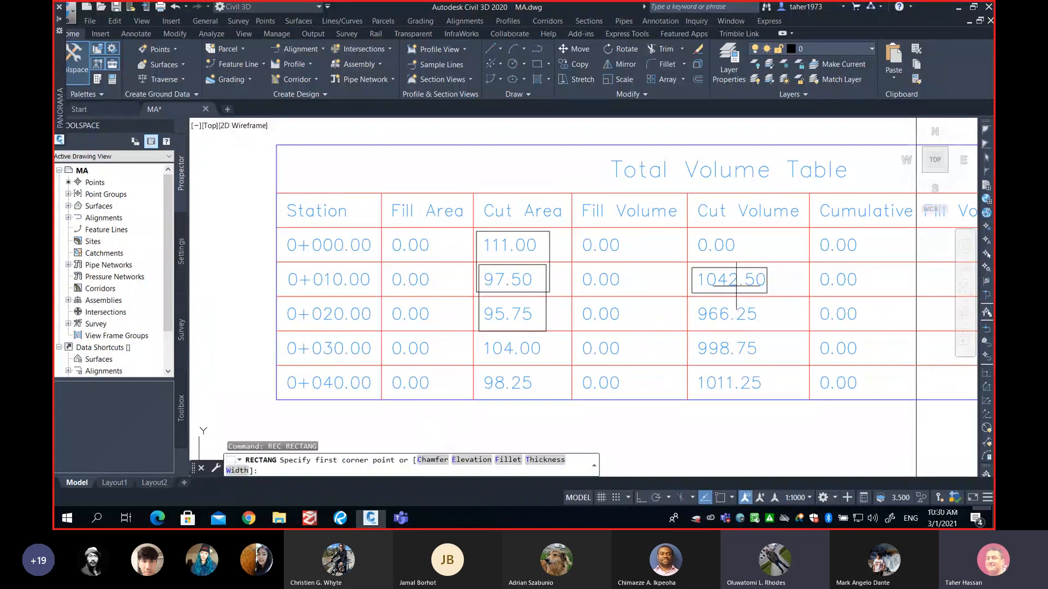
pyautogui.click(693, 300)
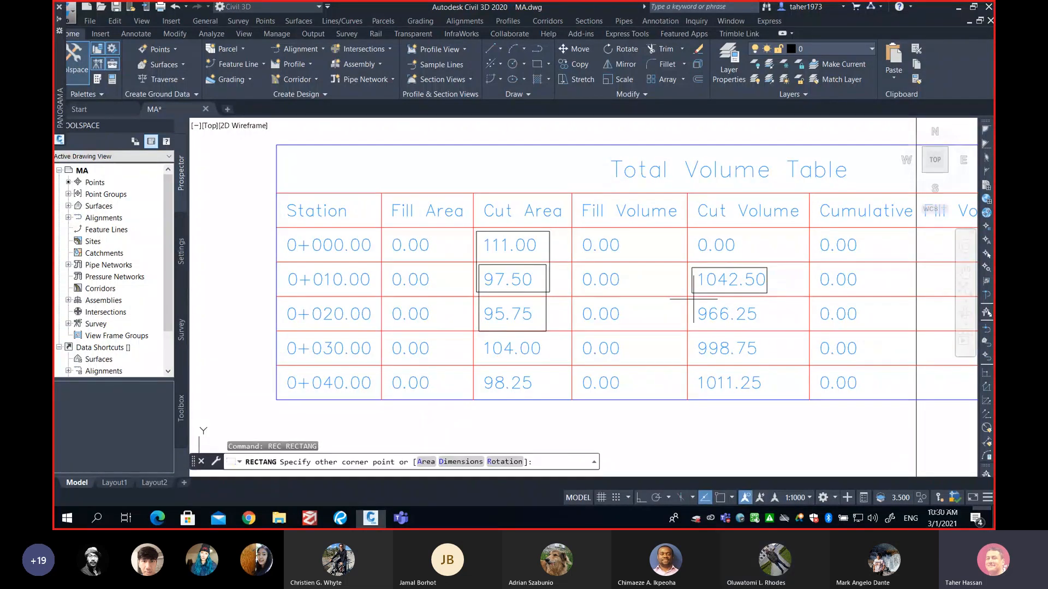
pyautogui.click(759, 326)
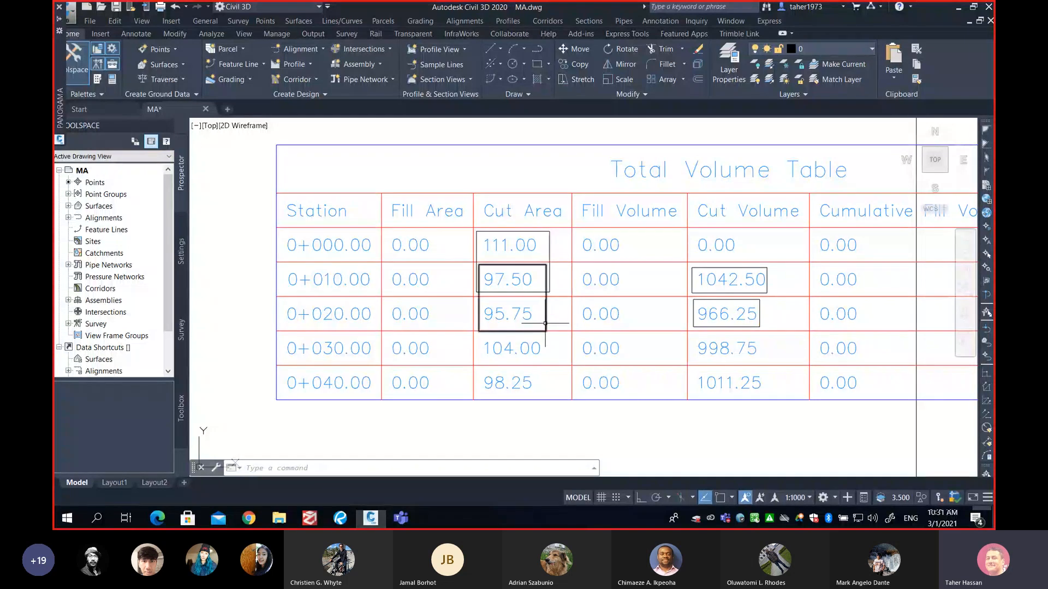
# Step: Draw a rectangle enclosing the Cut Area values of stations 0+020.00 and 0+030.00
pyautogui.write('rec')
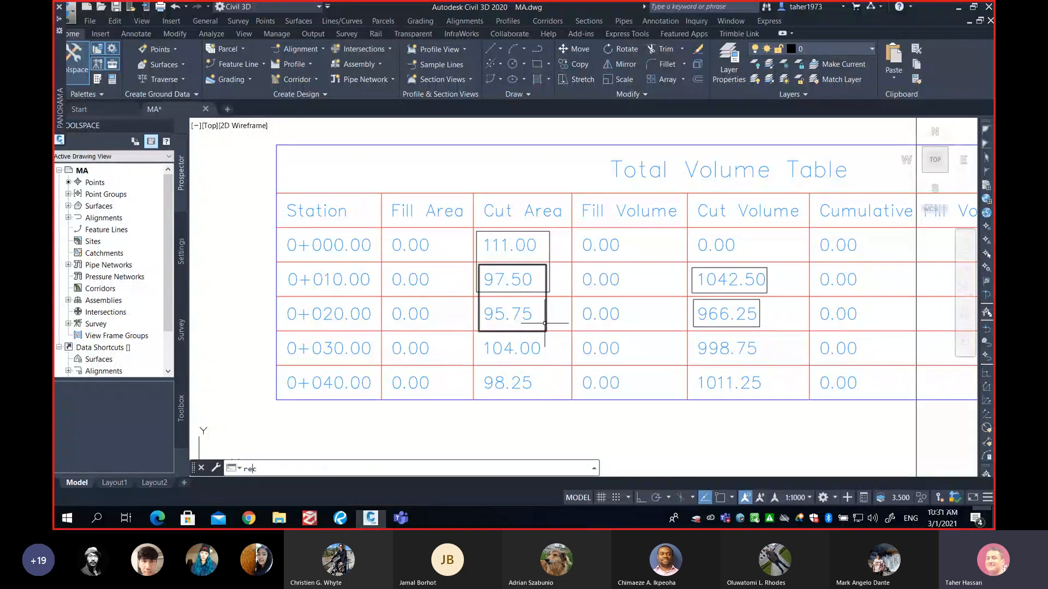
pyautogui.press('Return')
pyautogui.press('Escape')
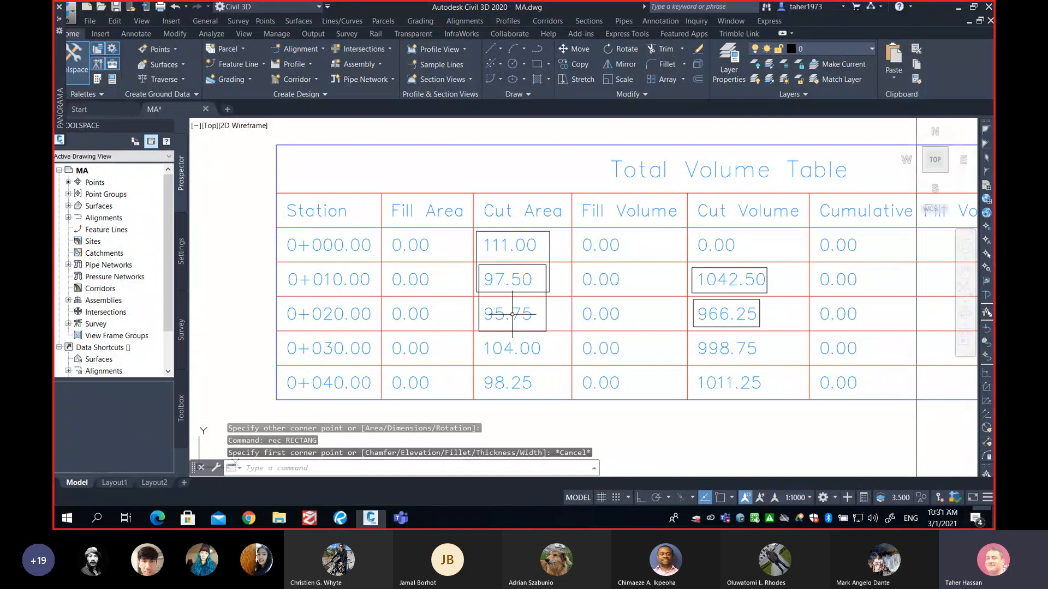
pyautogui.write('rec')
pyautogui.press('Return')
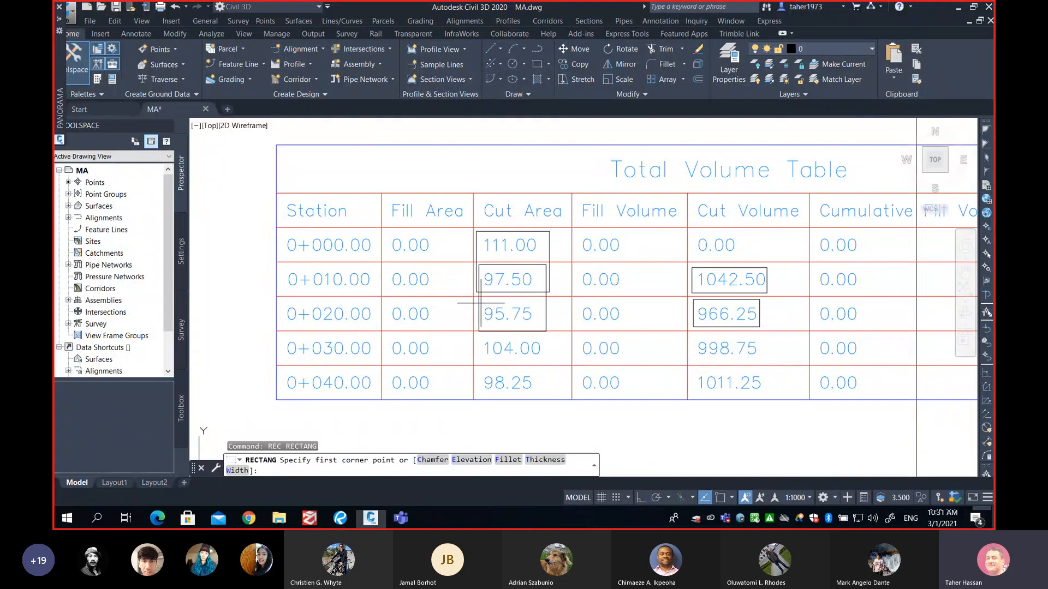
pyautogui.click(480, 301)
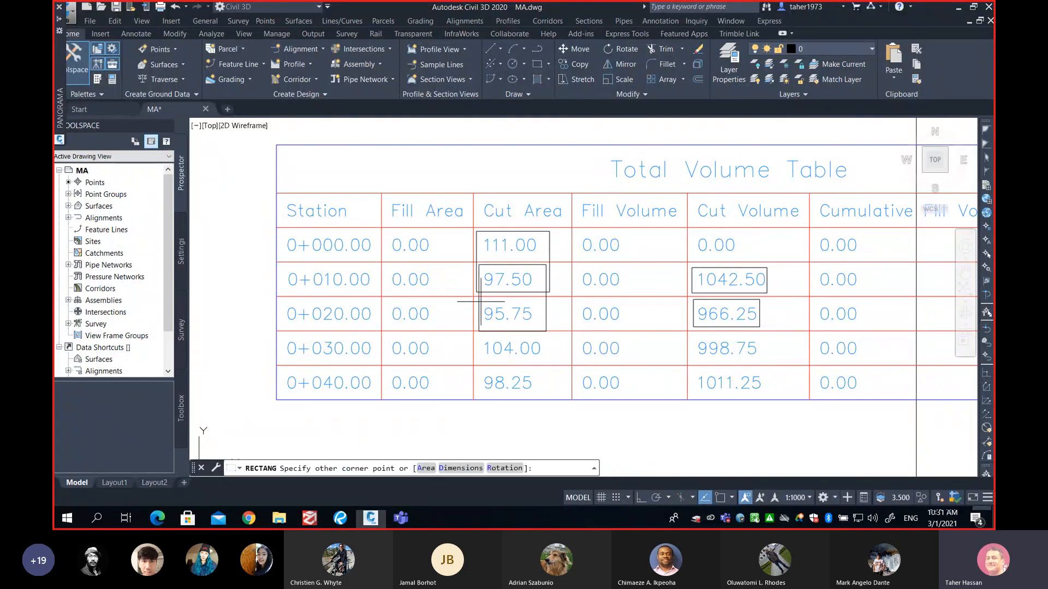
pyautogui.click(544, 361)
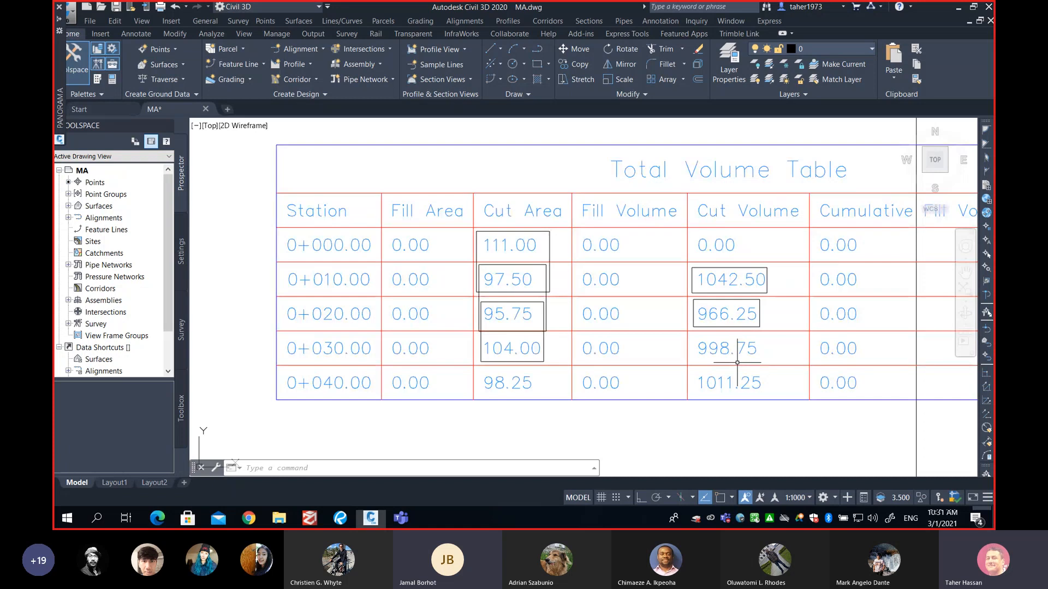
# Step: Draw a rectangle around the Cut Volume value of station 0+030.00 in the total volume table
pyautogui.write('rec')
pyautogui.press('Return')
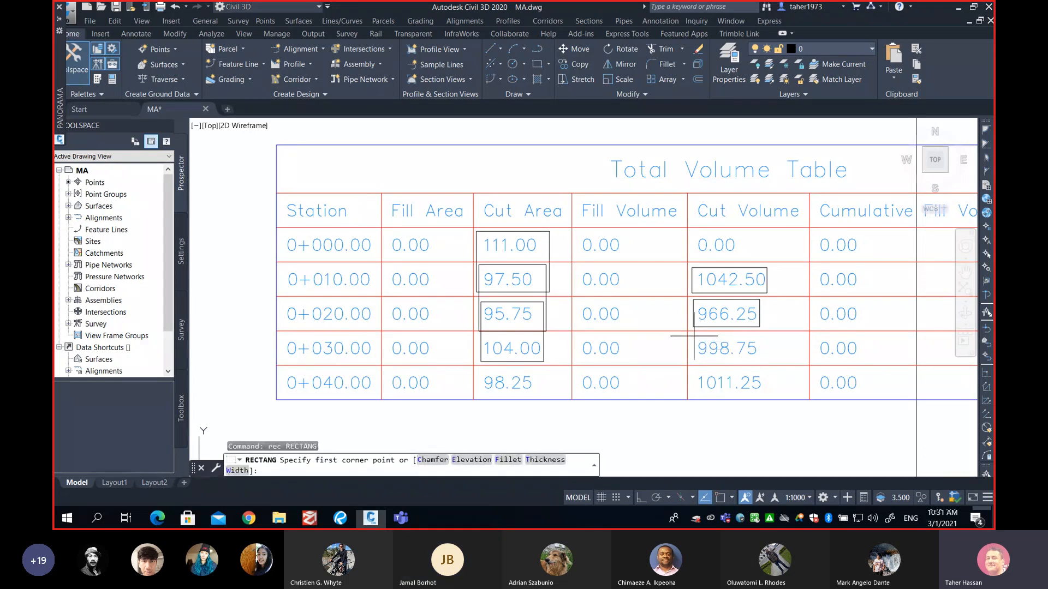
pyautogui.click(694, 336)
pyautogui.click(759, 363)
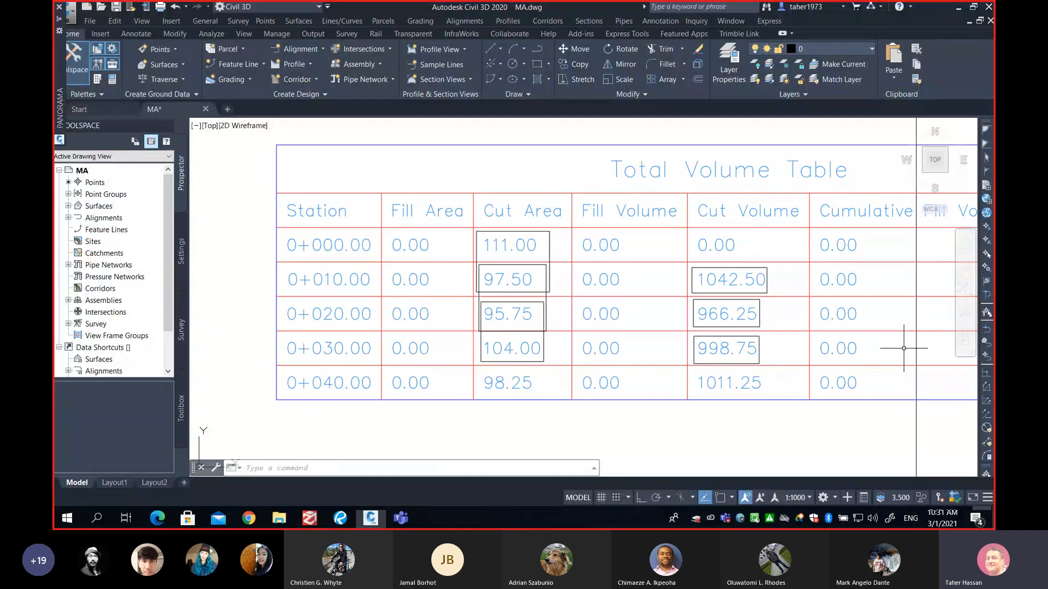
# Step: Examine the surface plan beside the section views, following its sample lines, contours and spot elevations from station to station
pyautogui.scroll(-5, 692, 327)
pyautogui.moveTo(438, 323); pyautogui.dragTo(645, 263, button='middle')
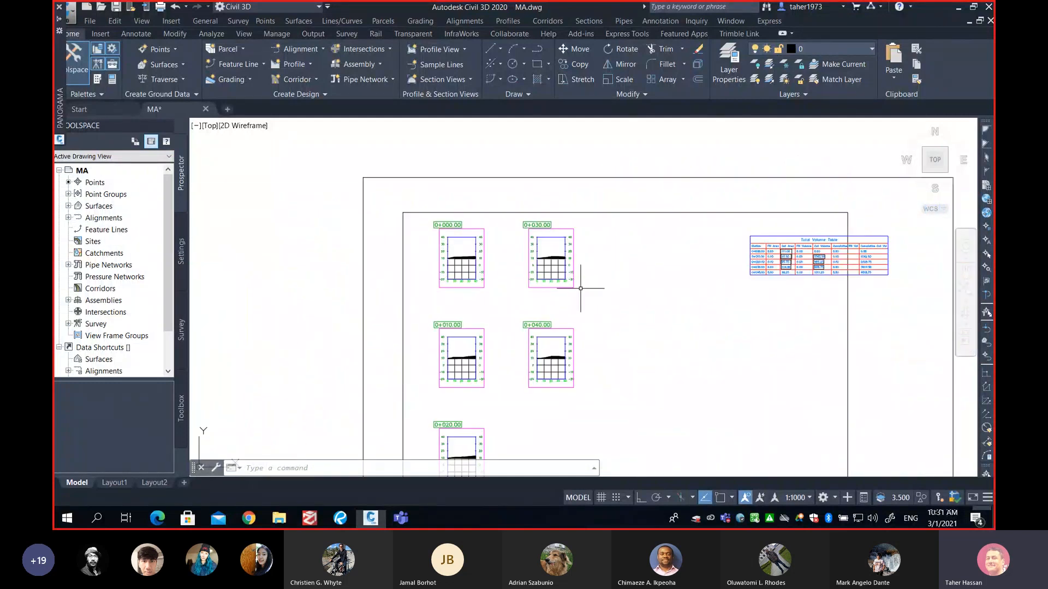
pyautogui.scroll(-2, 568, 292)
pyautogui.moveTo(497, 357); pyautogui.dragTo(613, 295, button='middle')
pyautogui.scroll(2, 550, 346)
pyautogui.scroll(5, 533, 346)
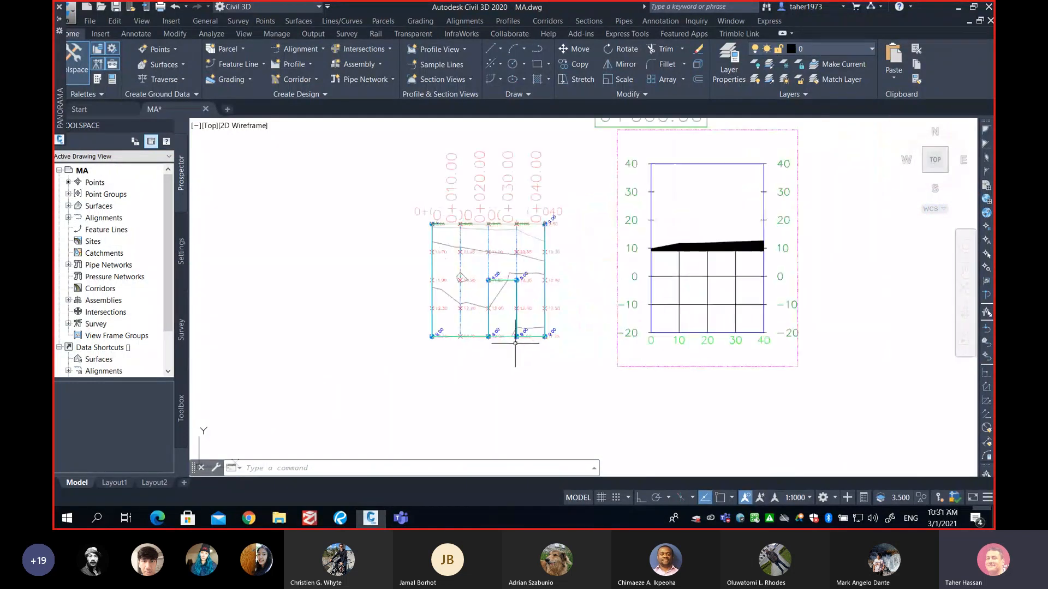
pyautogui.moveTo(546, 306); pyautogui.dragTo(575, 321, button='middle')
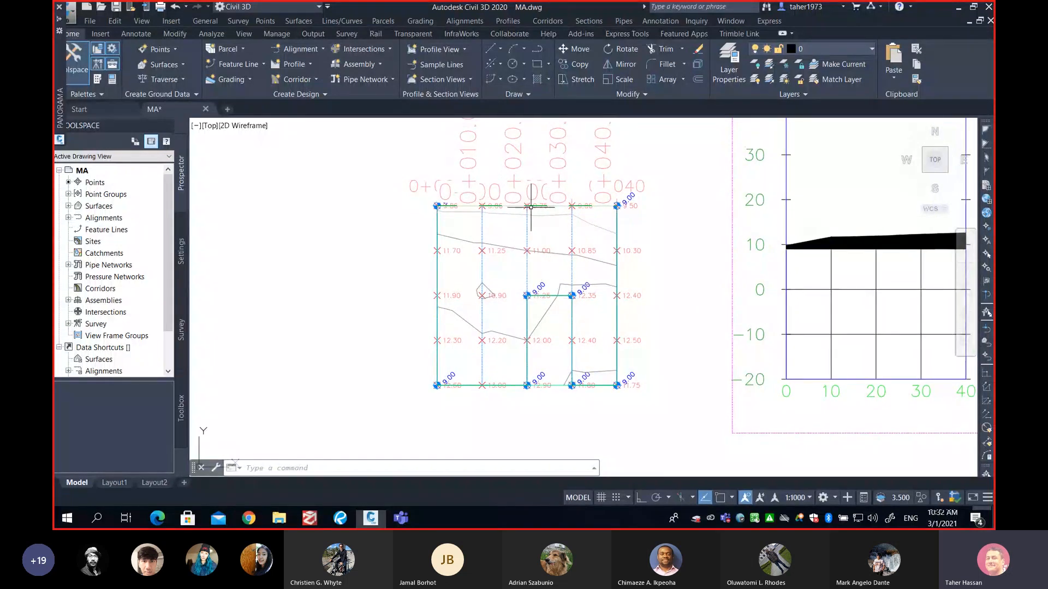
pyautogui.scroll(6, 528, 286)
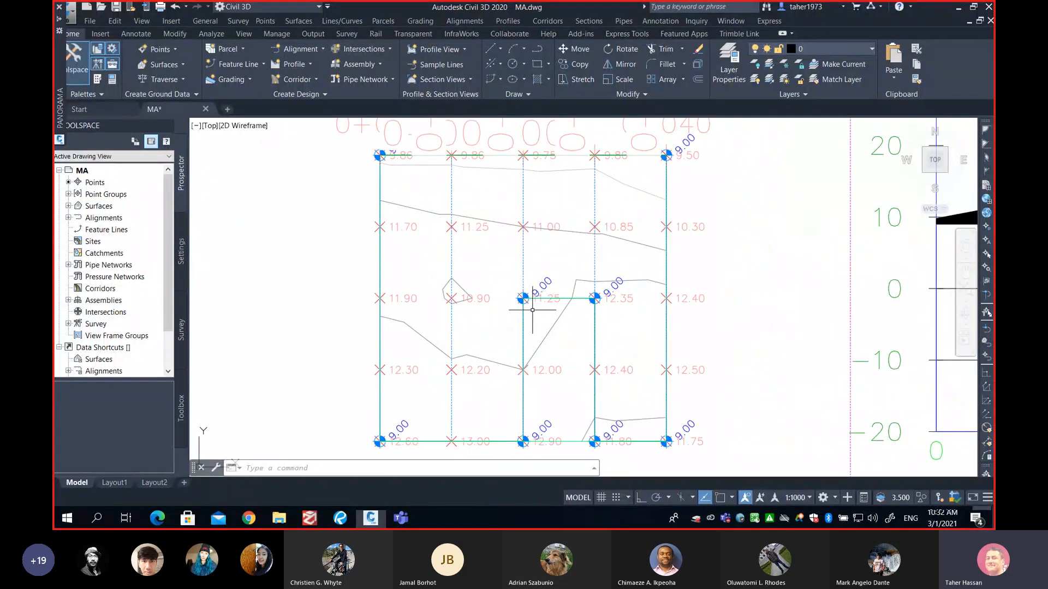
pyautogui.scroll(-3, 525, 298)
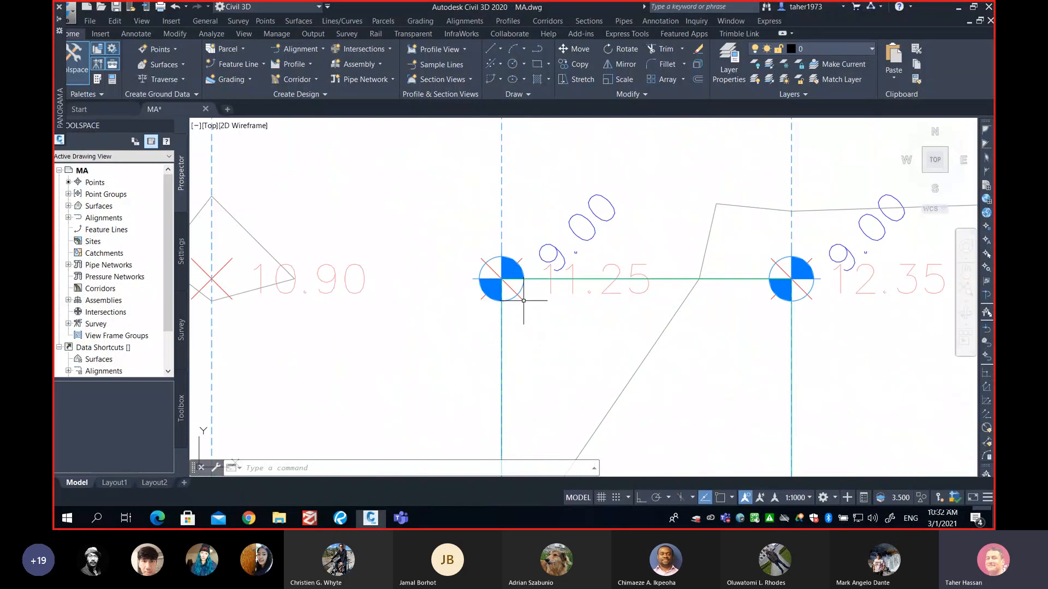
pyautogui.moveTo(573, 316); pyautogui.dragTo(567, 277, button='middle')
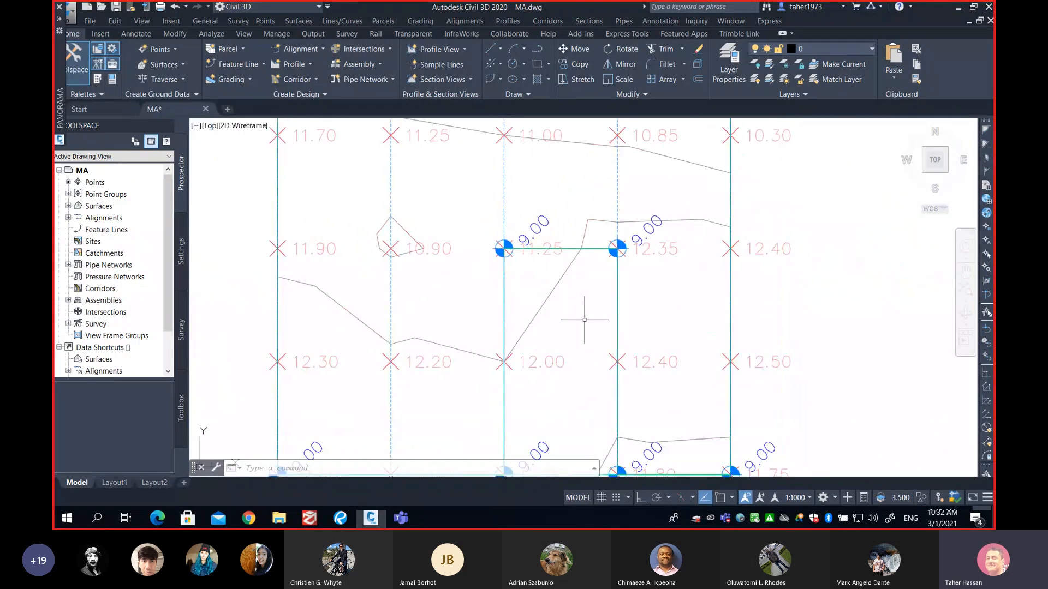
pyautogui.scroll(-4, 584, 316)
pyautogui.scroll(4, 555, 214)
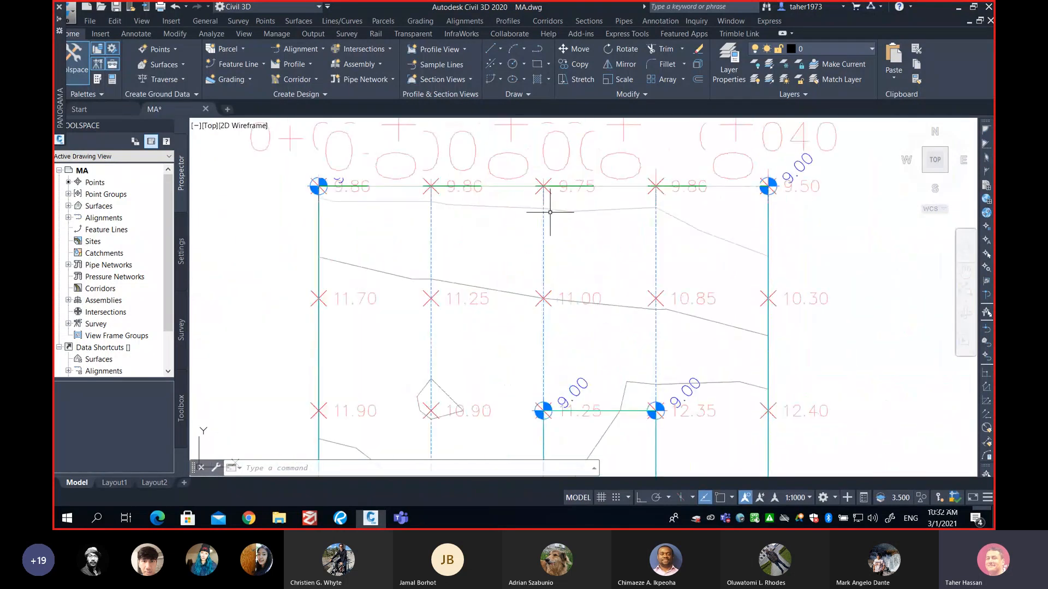
pyautogui.scroll(-2, 546, 200)
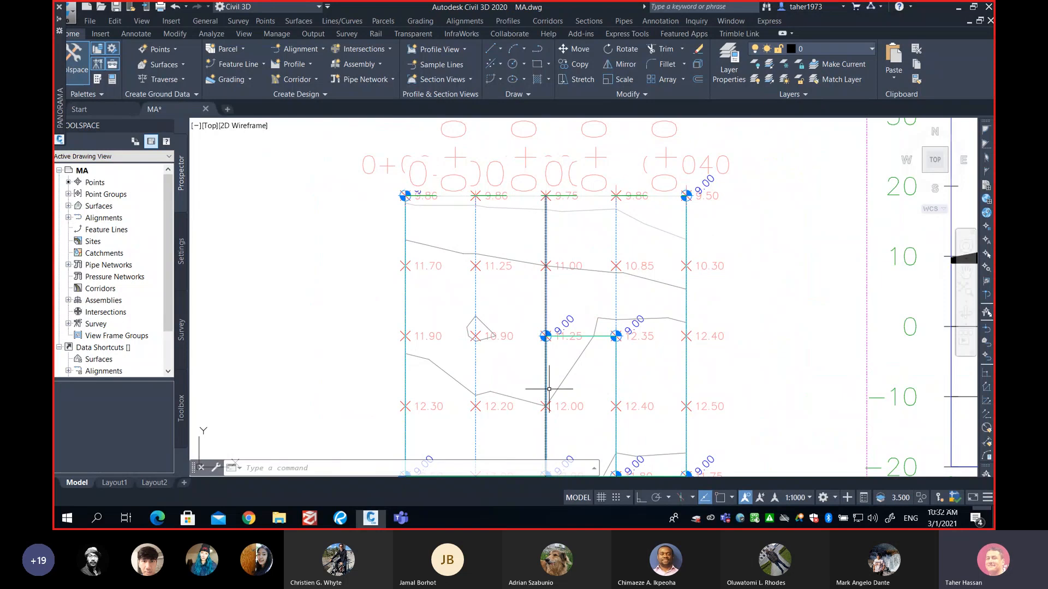
pyautogui.scroll(-3, 547, 406)
pyautogui.scroll(-1, 547, 406)
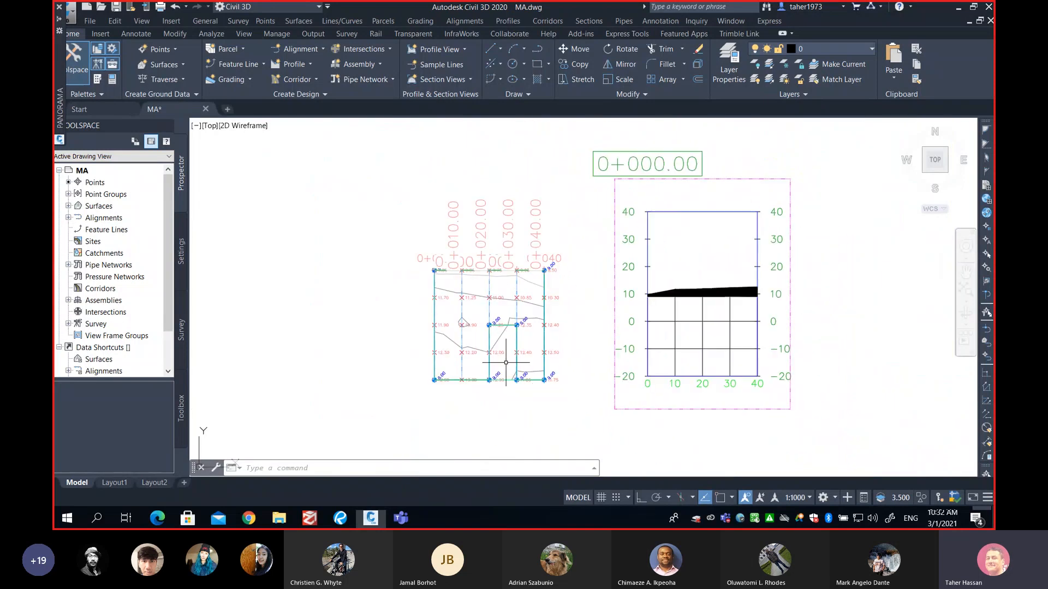
# Step: Inspect the plan's boundary notch between stations 0+020.00 and 0+030.00, comparing the ground spot elevations with the 9.00 design elevations
pyautogui.scroll(3, 506, 363)
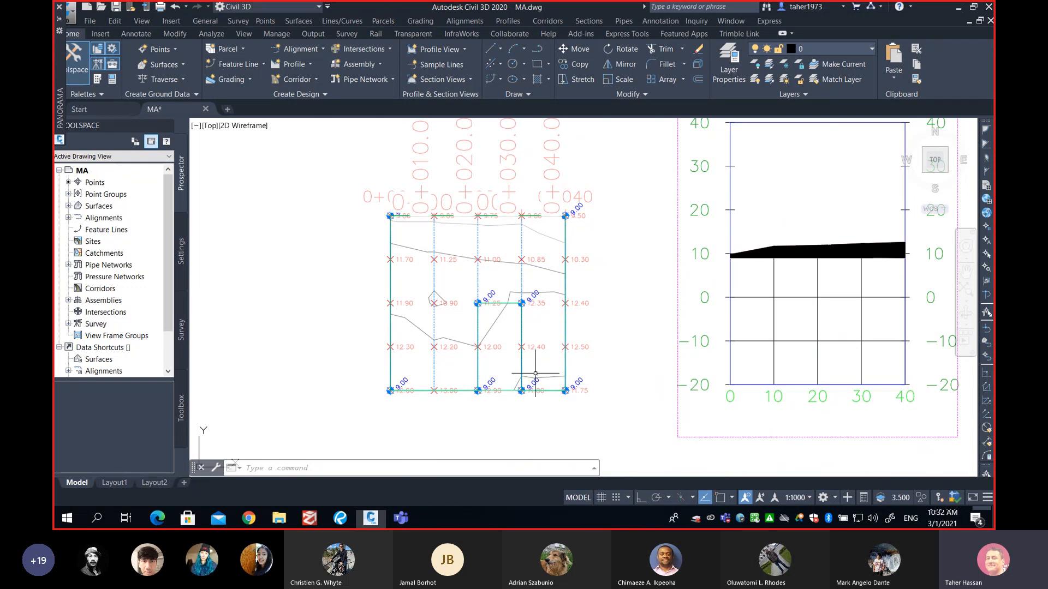
pyautogui.scroll(2, 535, 376)
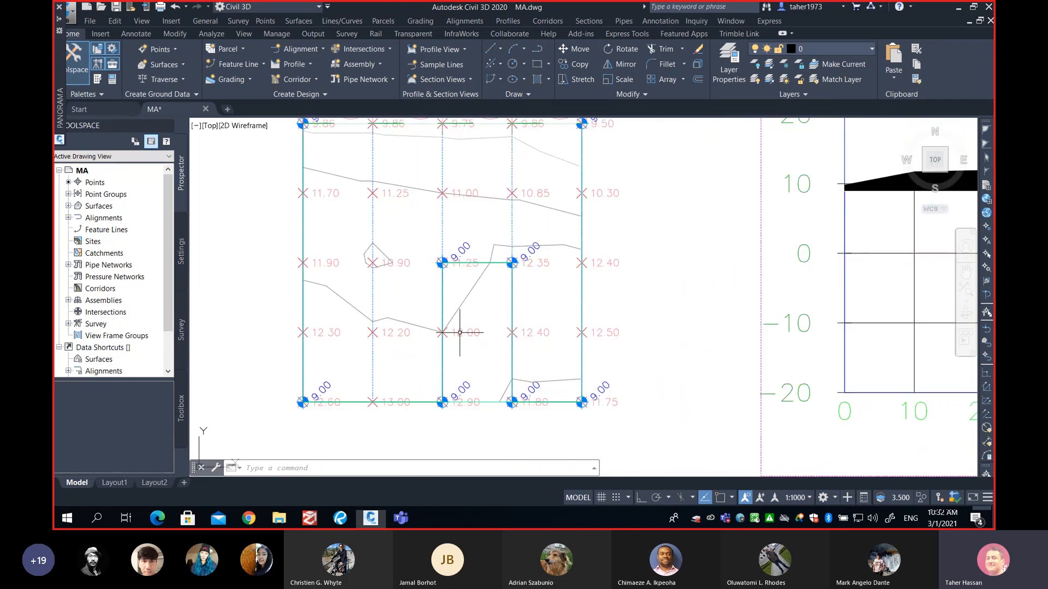
pyautogui.moveTo(495, 292)
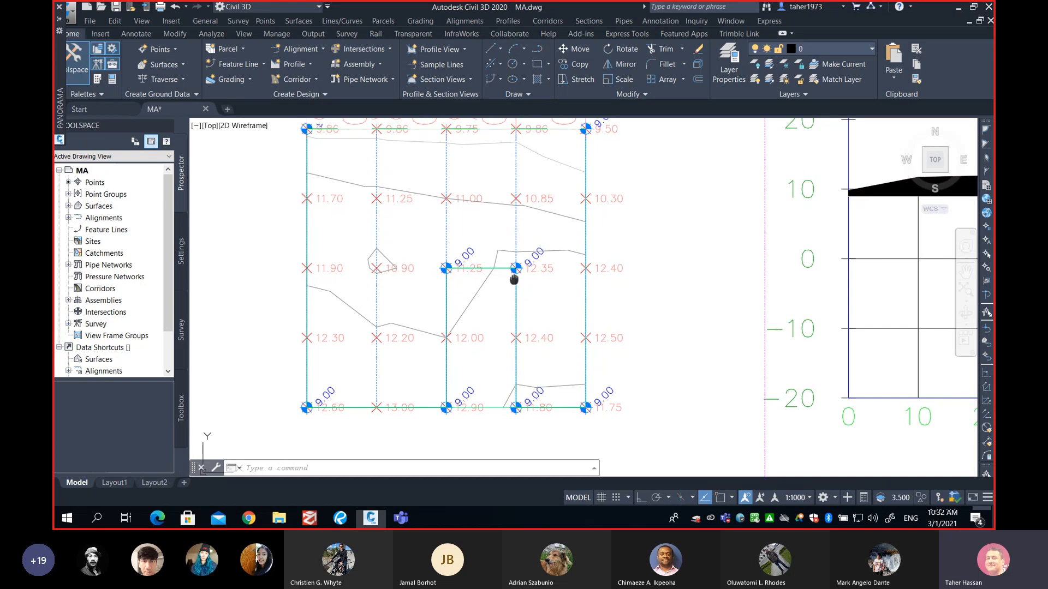
pyautogui.moveTo(509, 272); pyautogui.dragTo(543, 318, button='middle')
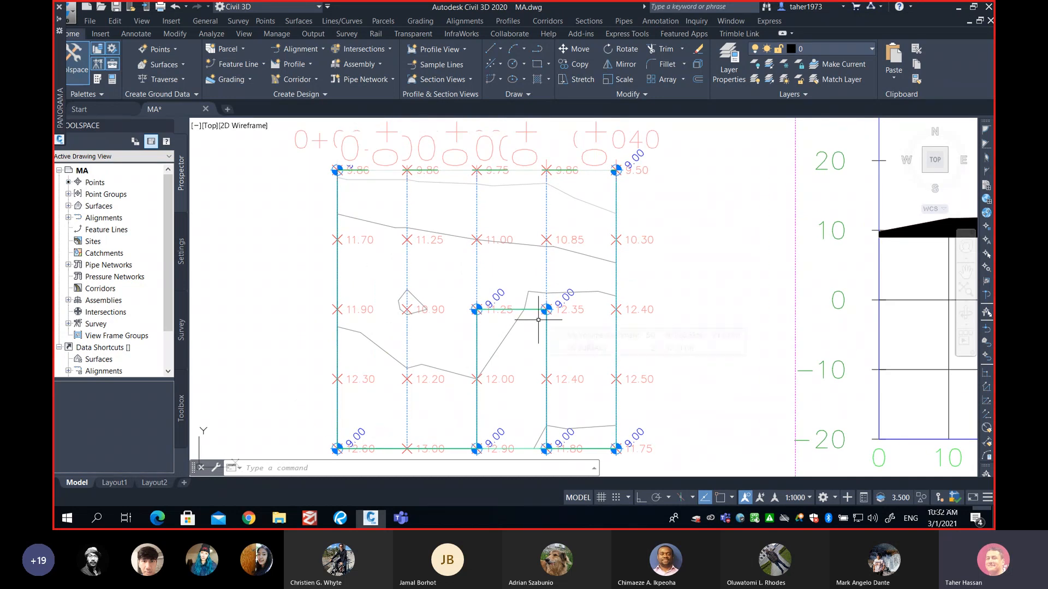
pyautogui.moveTo(538, 320)
pyautogui.scroll(-2, 532, 370)
pyautogui.scroll(4, 532, 371)
pyautogui.moveTo(535, 385); pyautogui.dragTo(518, 357, button='middle')
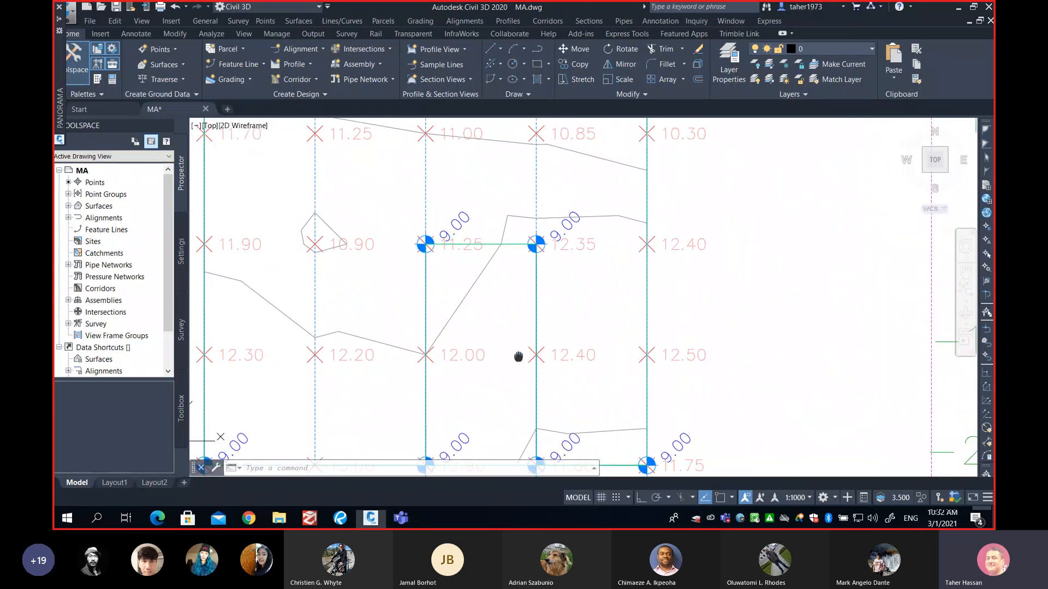
pyautogui.scroll(3, 518, 374)
pyautogui.scroll(-8, 484, 296)
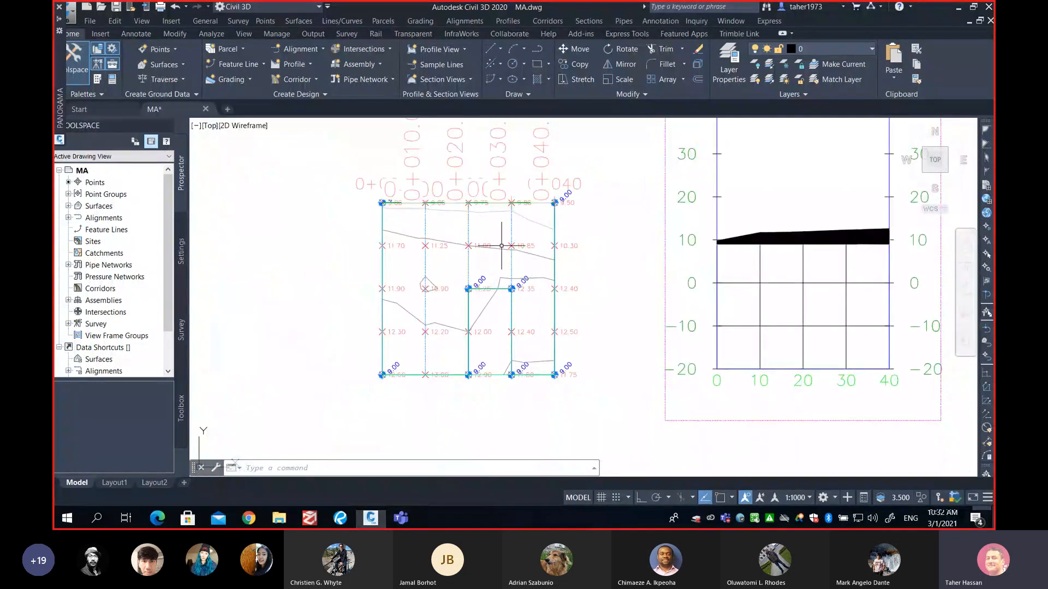
pyautogui.scroll(2, 499, 299)
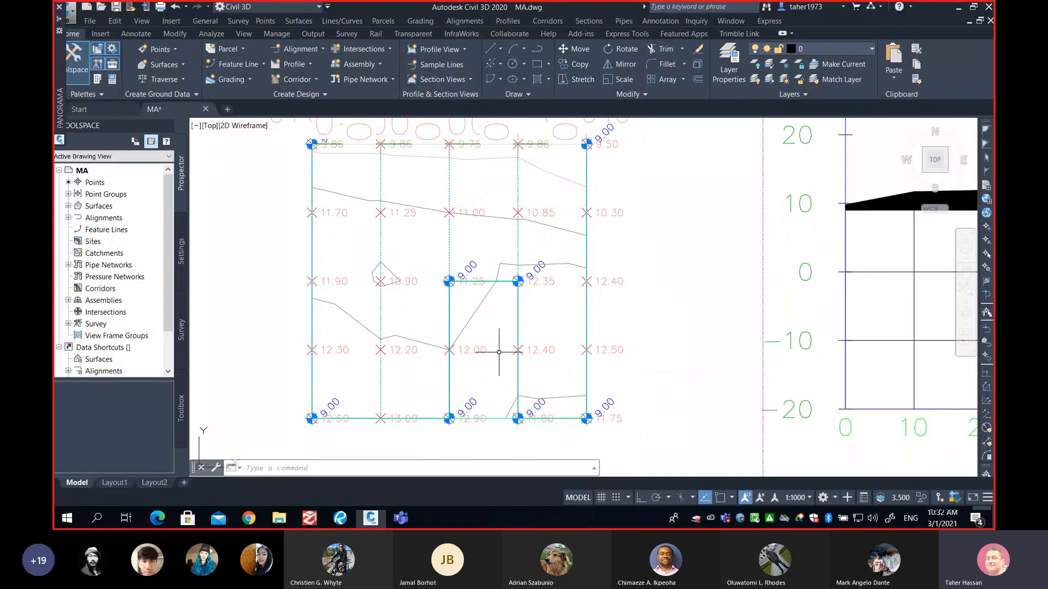
# Step: Start creating sample lines on My Volume Alignment with the At a Station method
pyautogui.moveTo(503, 342)
pyautogui.moveTo(498, 297); pyautogui.dragTo(510, 317, button='middle')
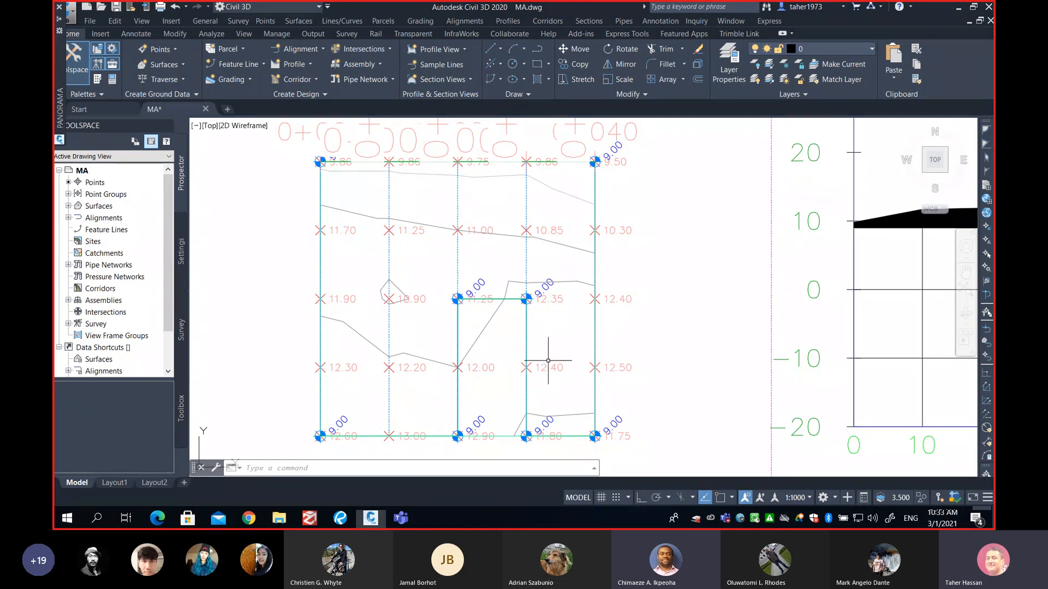
pyautogui.moveTo(548, 360)
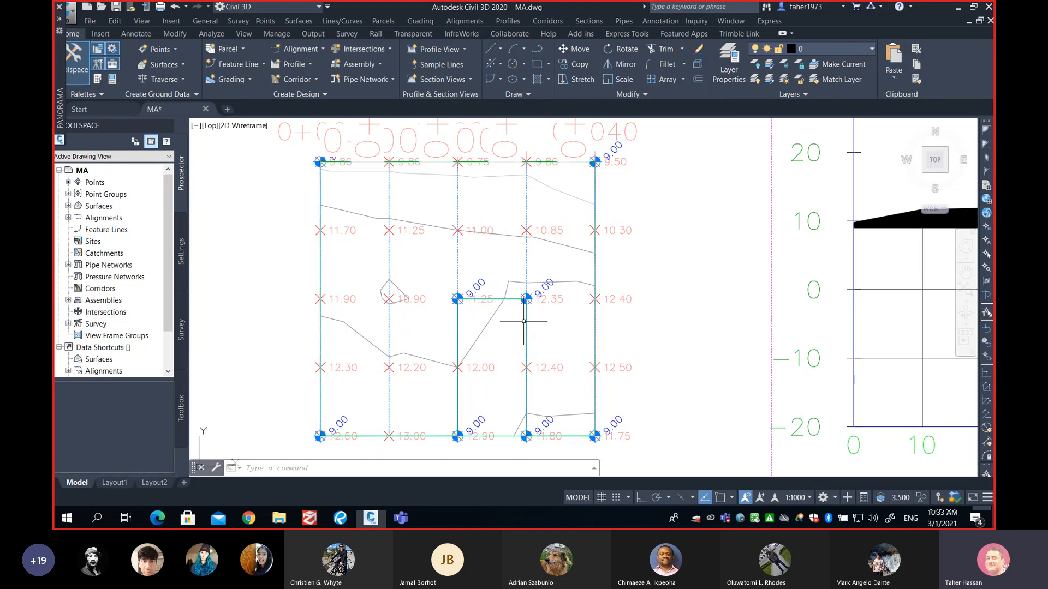
pyautogui.moveTo(523, 321)
pyautogui.click(584, 24)
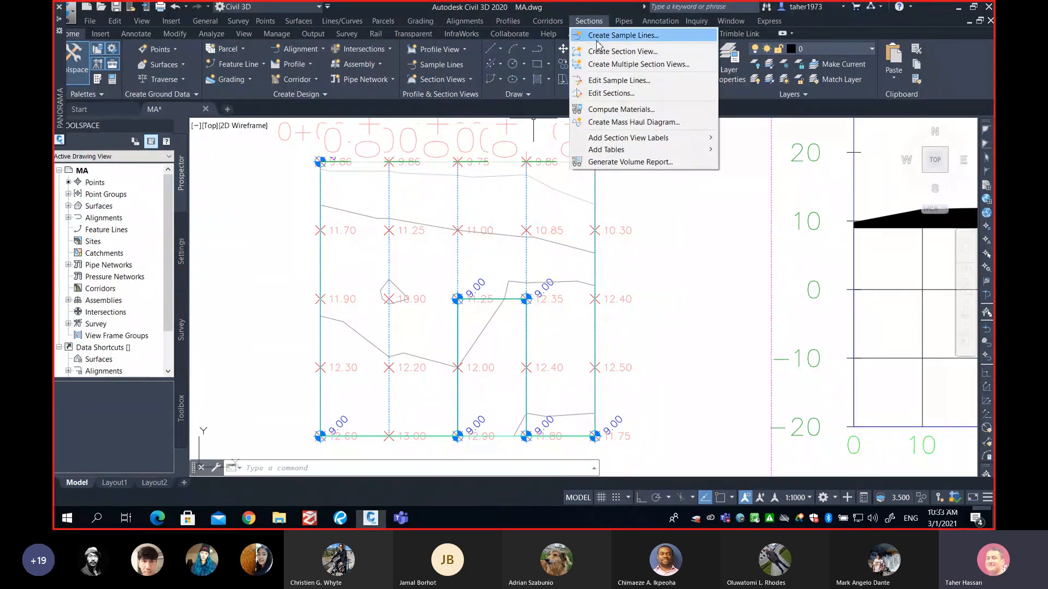
pyautogui.click(597, 39)
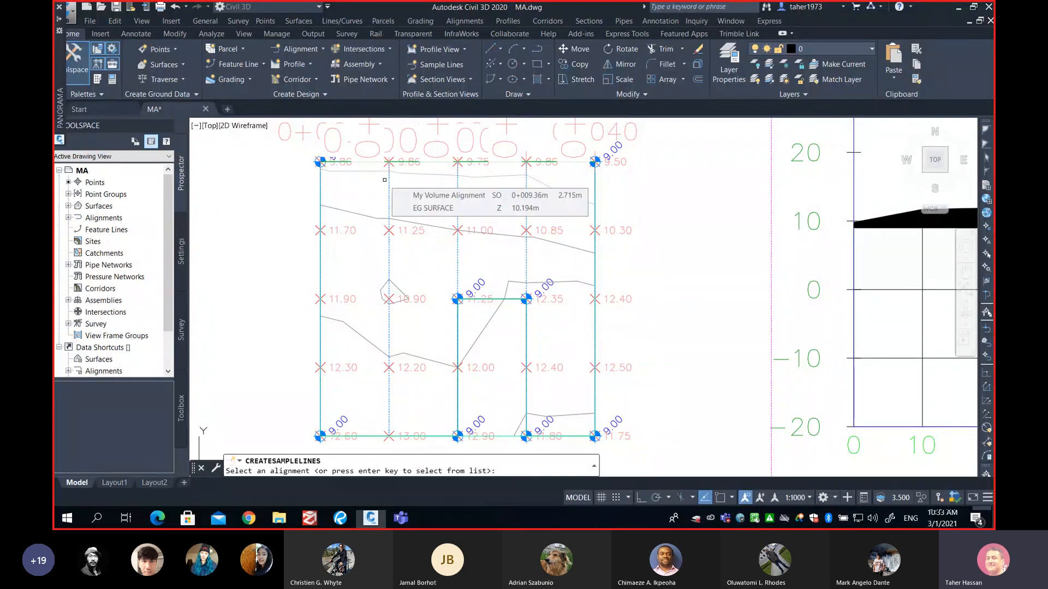
pyautogui.press('Return')
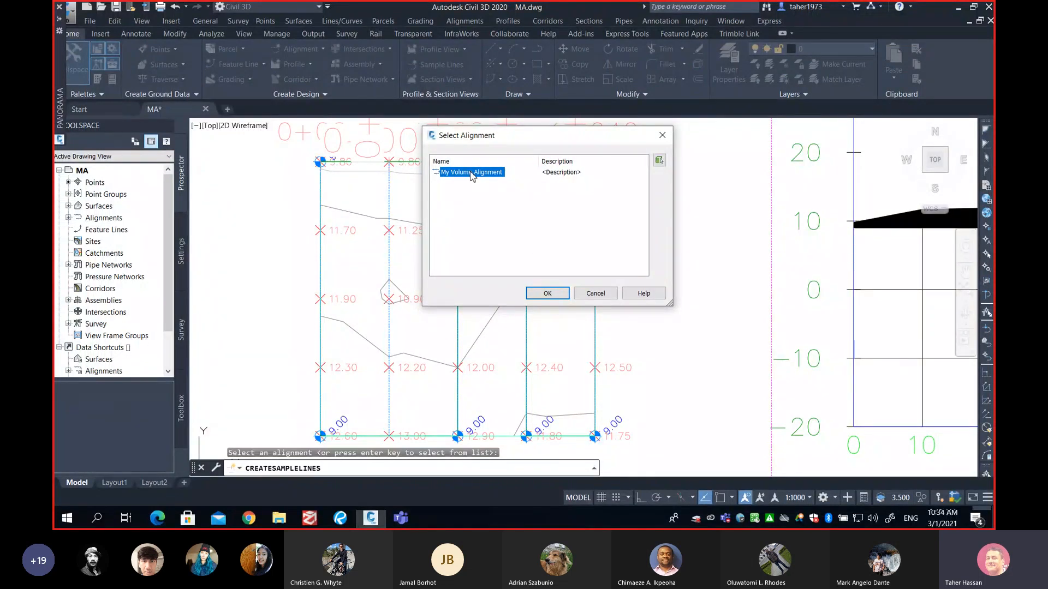
pyautogui.click(549, 293)
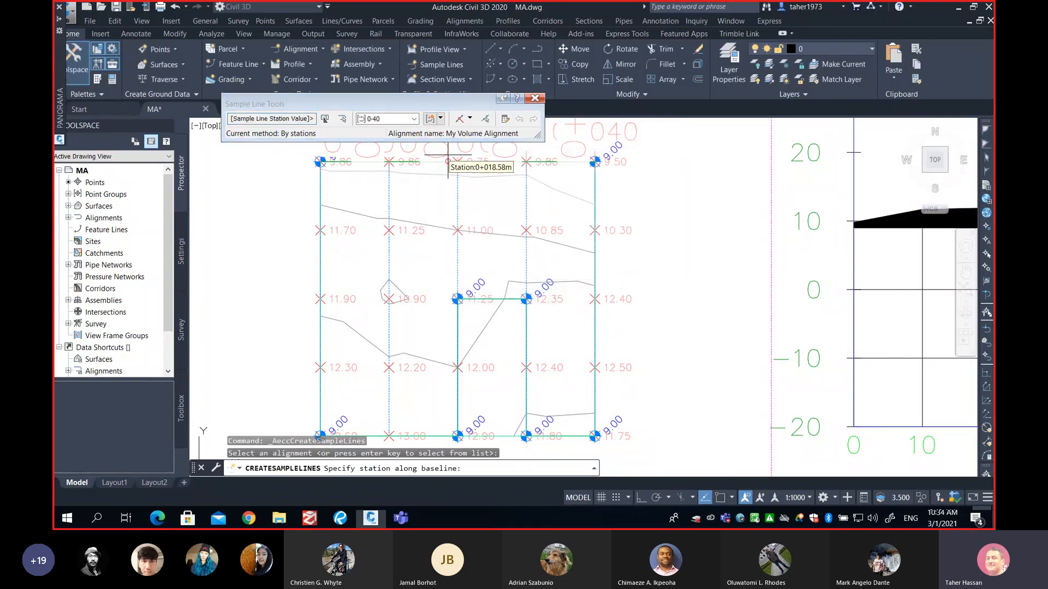
pyautogui.click(470, 118)
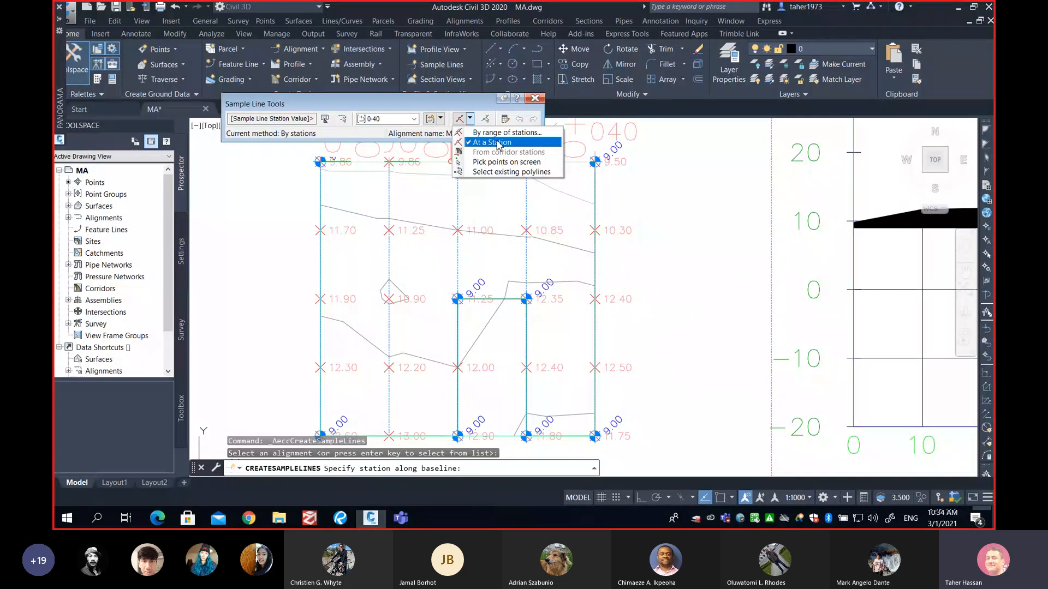
pyautogui.click(498, 143)
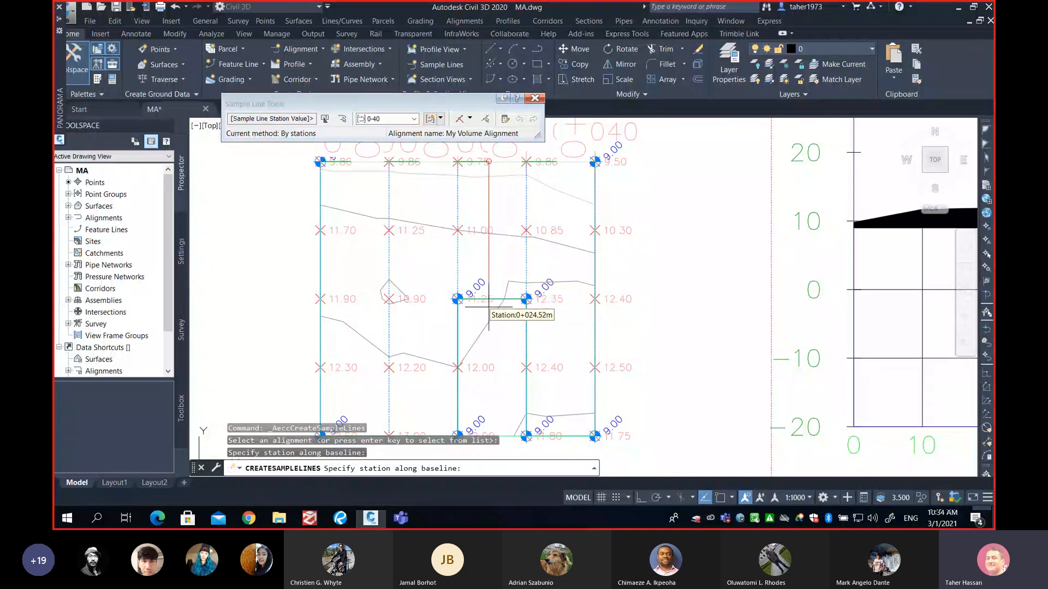
# Step: Add a sample line at station 20.01 with a left swath width of 0 and a right swath width of 50
pyautogui.moveTo(489, 308); pyautogui.dragTo(634, 292, button='middle')
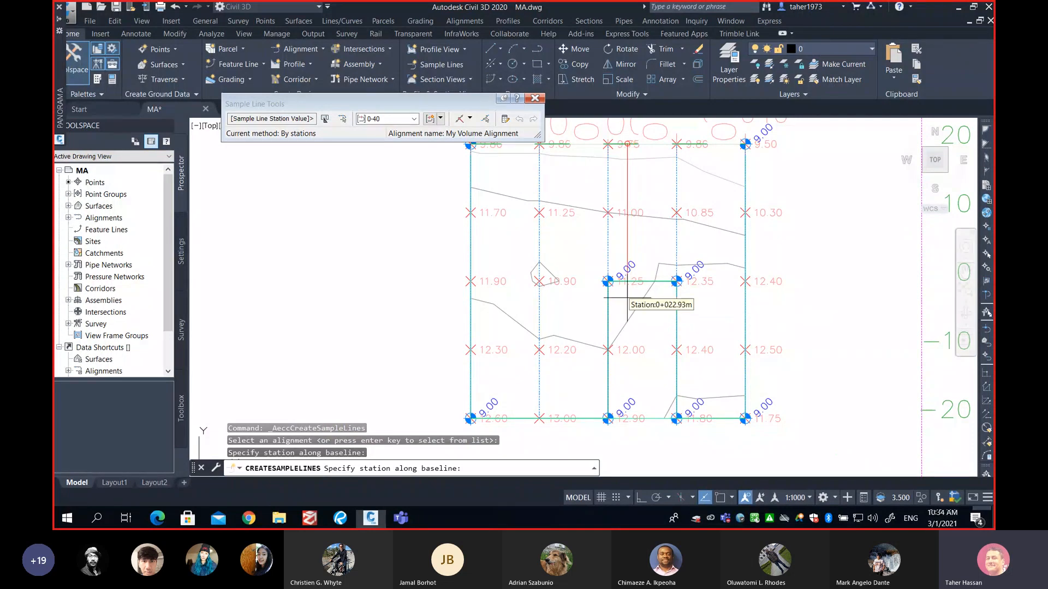
pyautogui.moveTo(631, 298); pyautogui.dragTo(590, 336, button='middle')
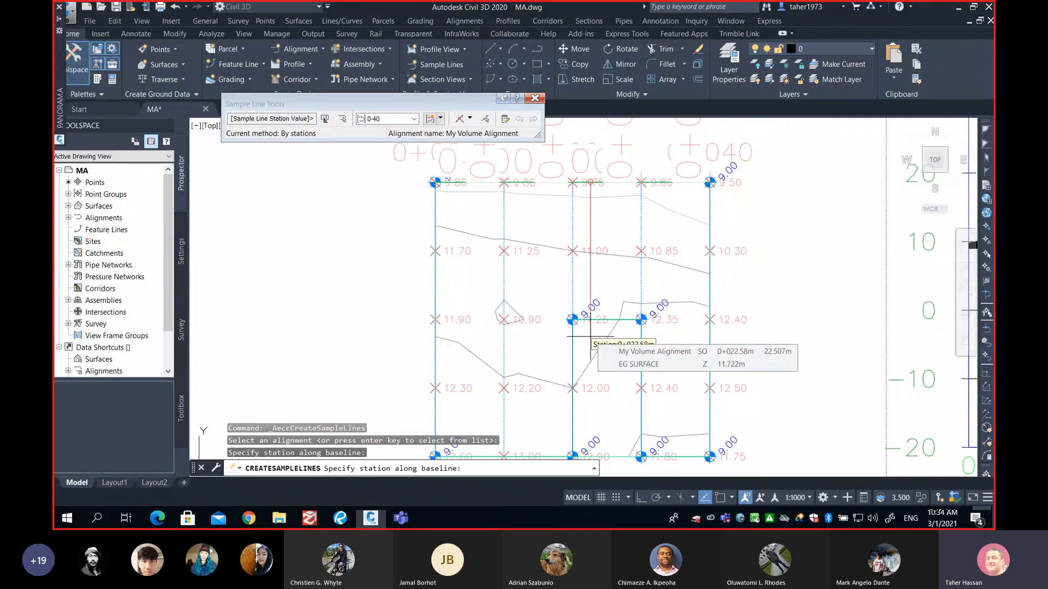
pyautogui.scroll(-2, 590, 336)
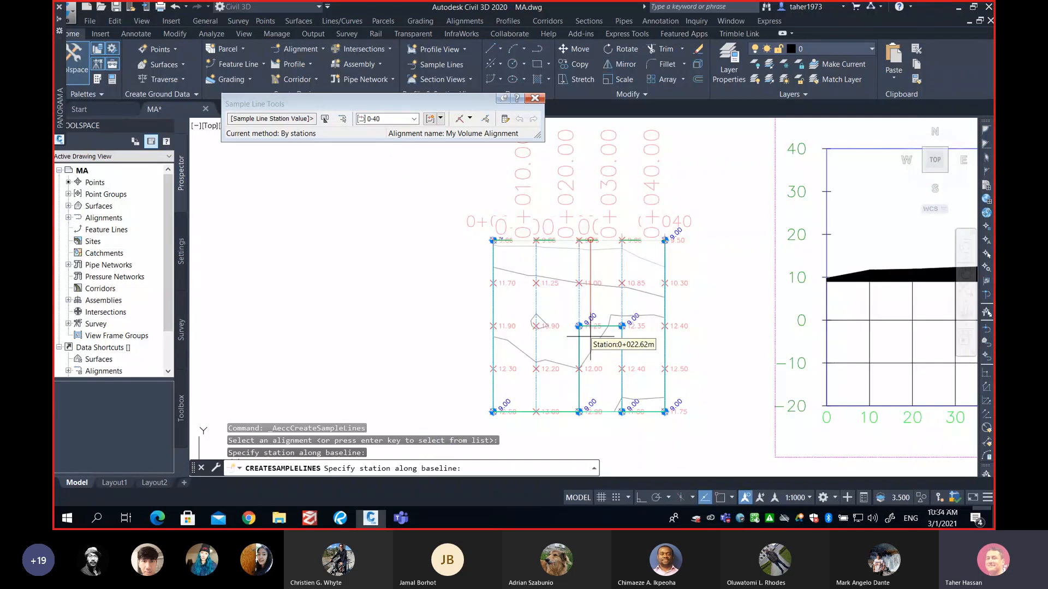
pyautogui.write('20.01')
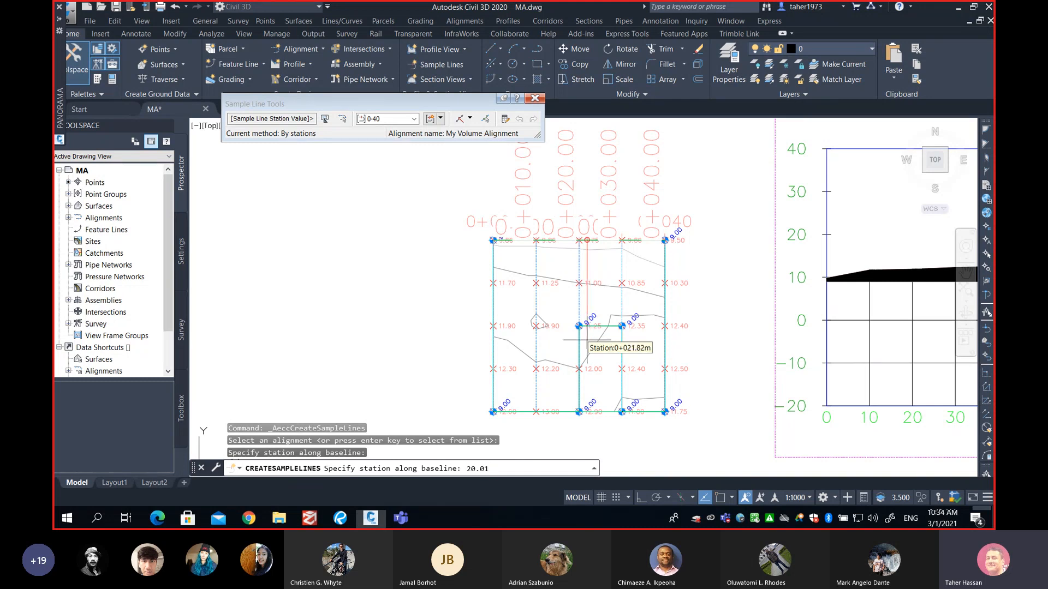
pyautogui.scroll(2, 607, 345)
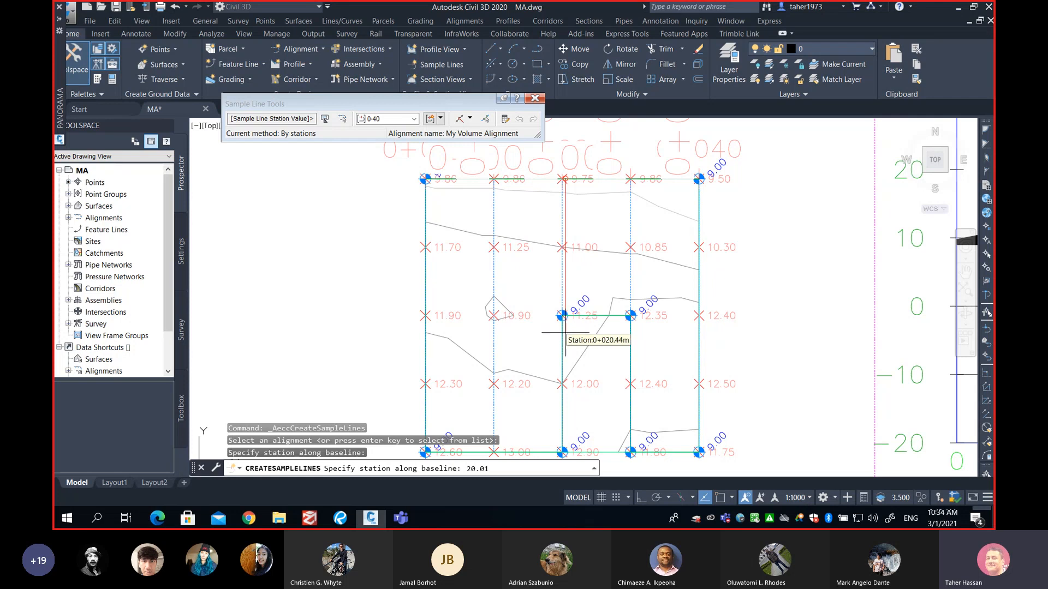
pyautogui.scroll(8, 564, 331)
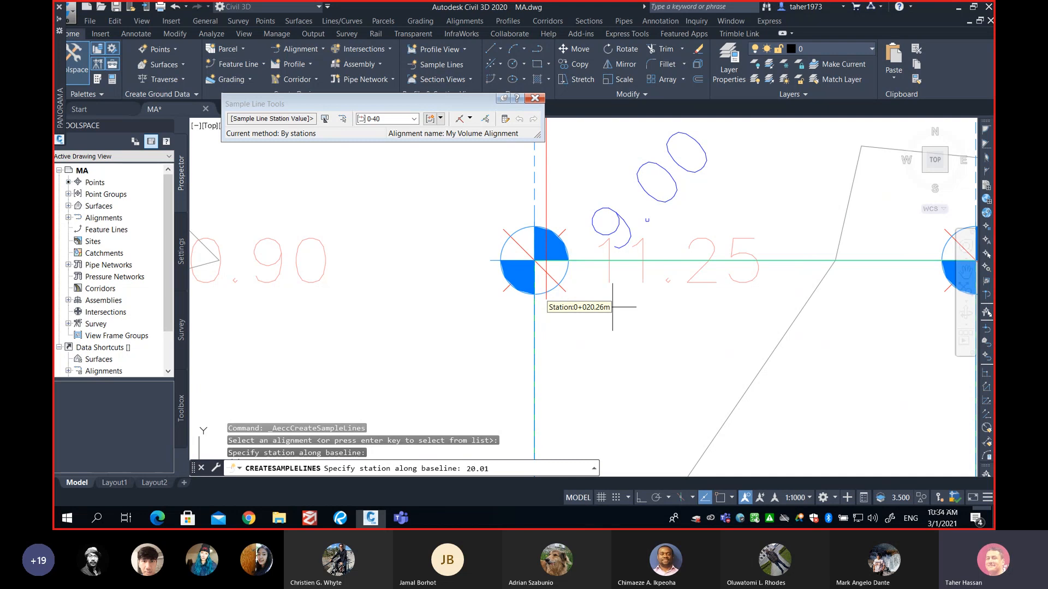
pyautogui.scroll(-4, 628, 306)
pyautogui.scroll(-3, 637, 307)
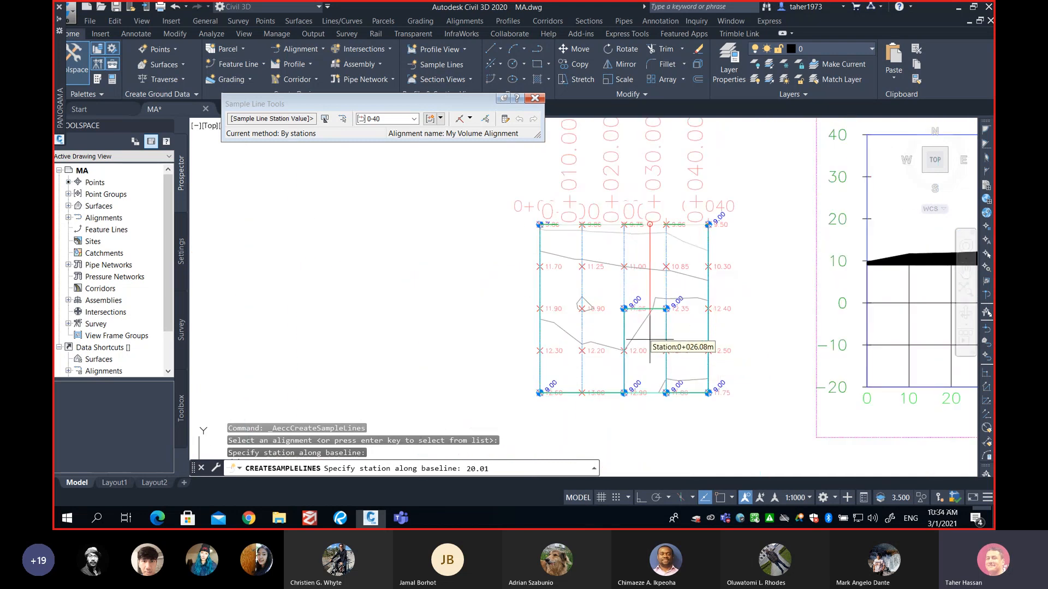
pyautogui.moveTo(650, 339)
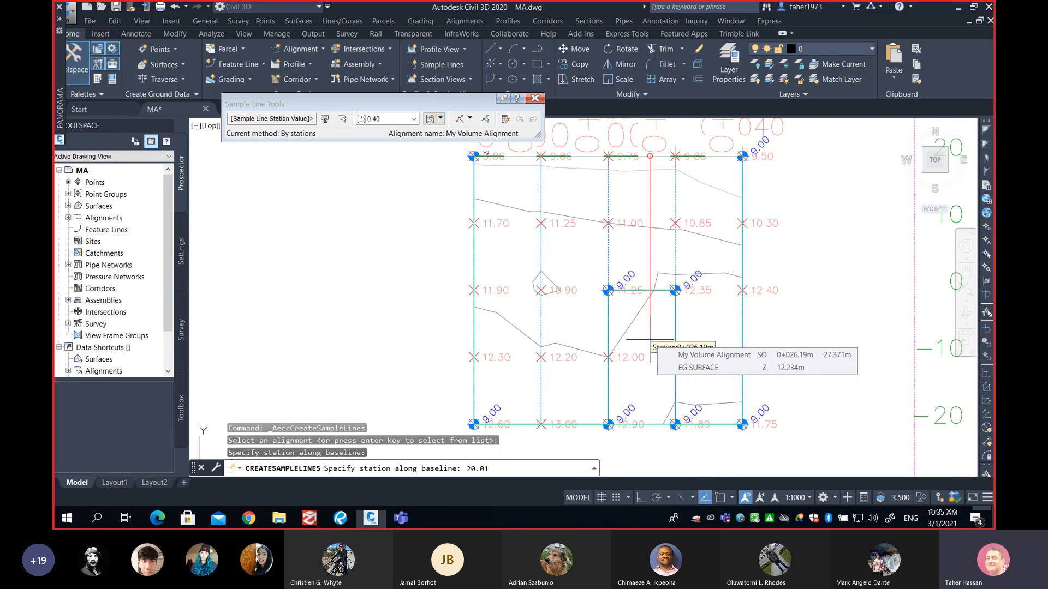
pyautogui.press('Return')
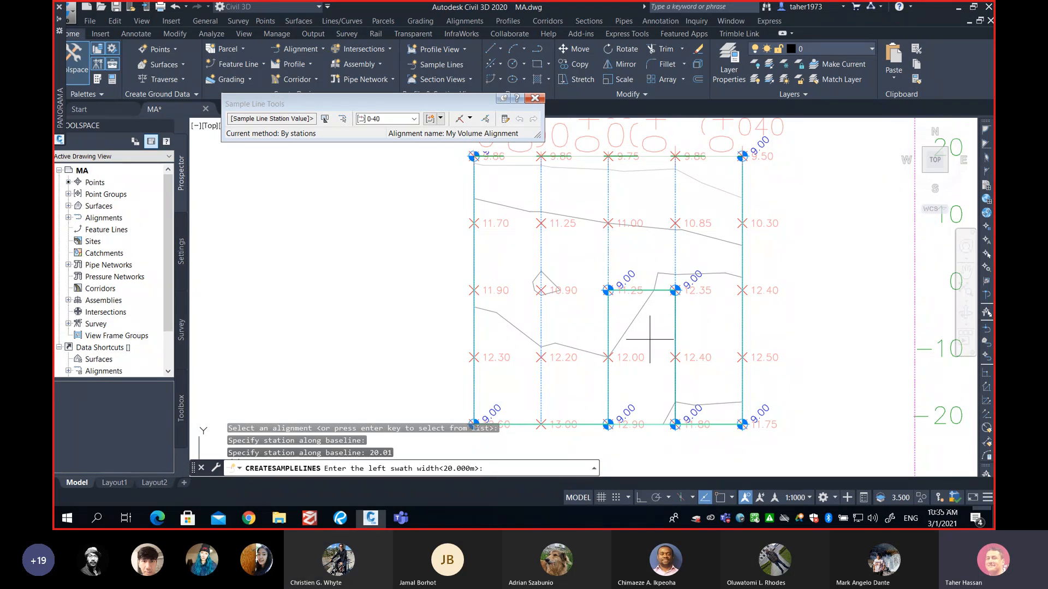
pyautogui.write('0')
pyautogui.press('Return')
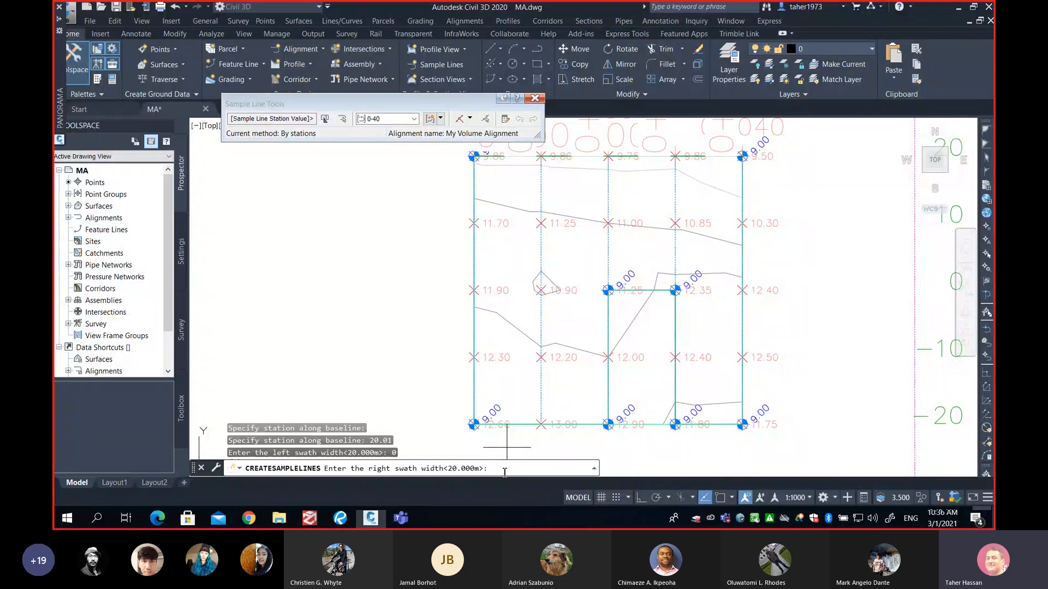
pyautogui.write('50')
pyautogui.press('Return')
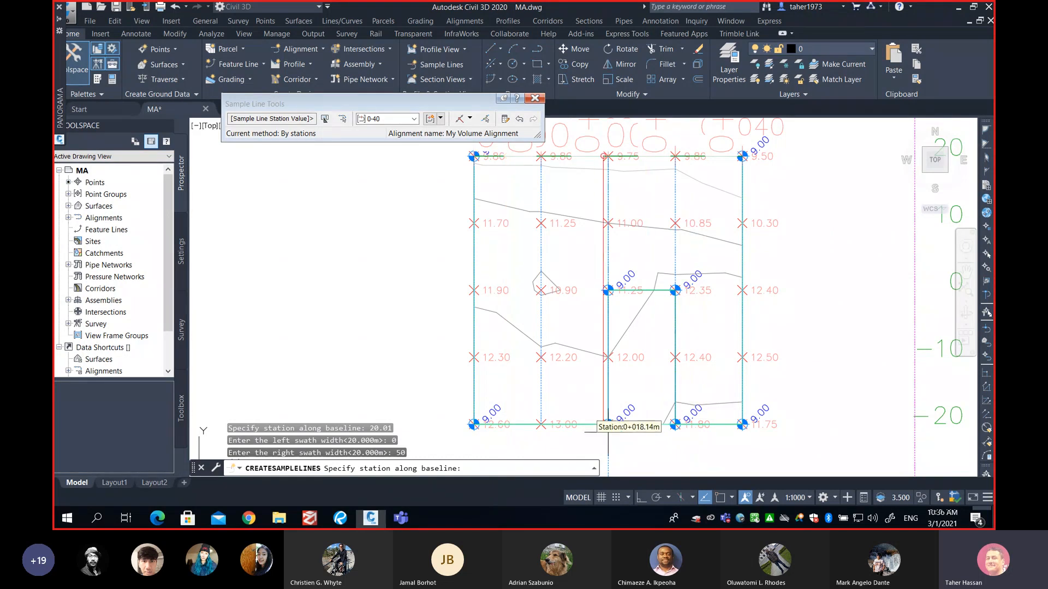
# Step: Inspect the new sample line's offset from station 0+020.00, from its lower end up to the notch corner marked 11.25
pyautogui.moveTo(609, 435); pyautogui.dragTo(620, 331, button='middle')
pyautogui.scroll(8, 620, 331)
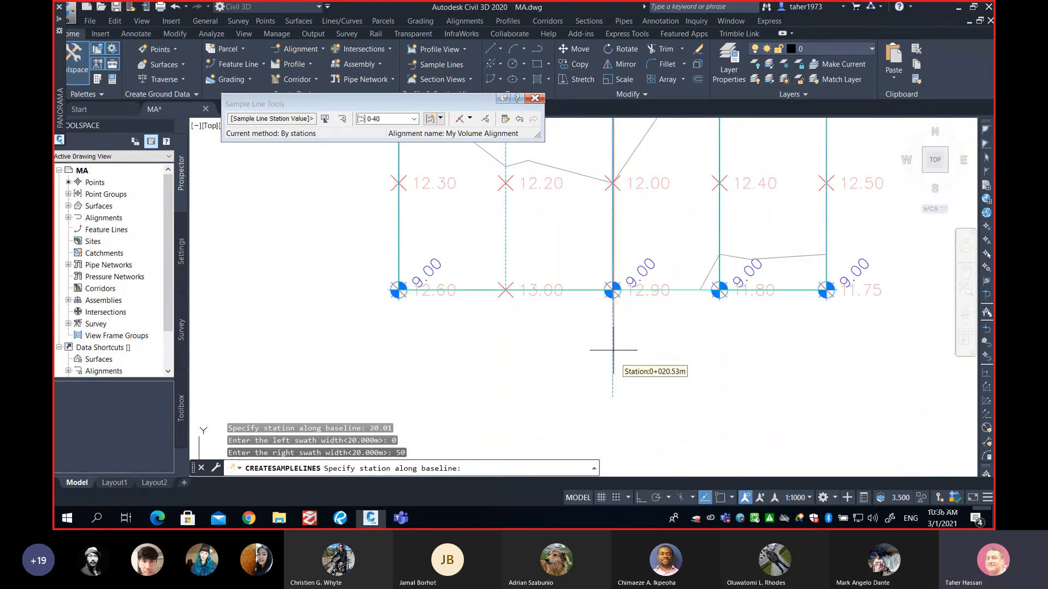
pyautogui.moveTo(606, 240); pyautogui.dragTo(635, 269, button='middle')
pyautogui.scroll(-4, 635, 269)
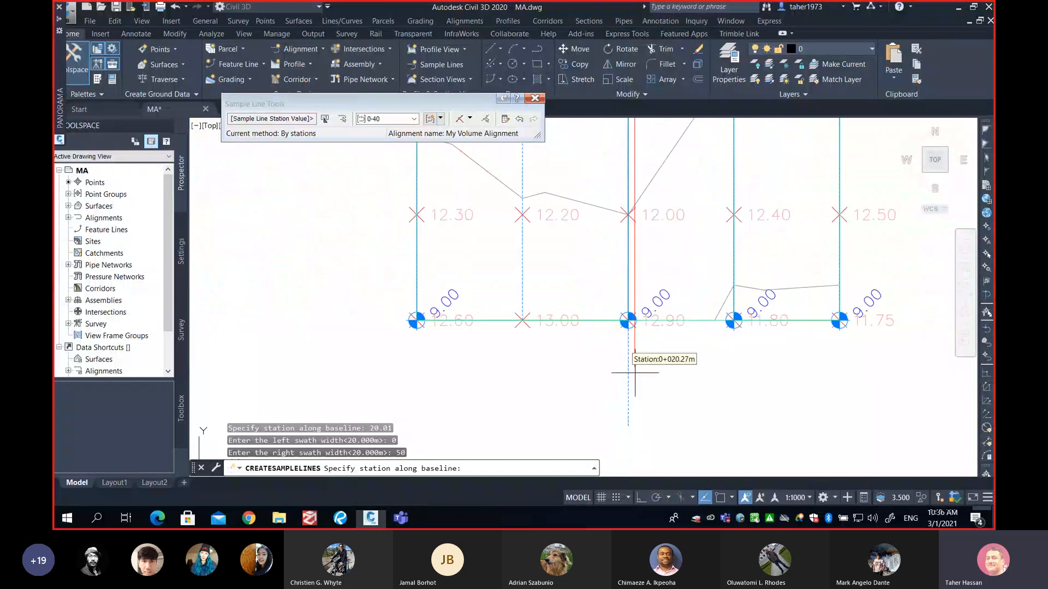
pyautogui.moveTo(627, 327); pyautogui.dragTo(643, 384, button='middle')
pyautogui.moveTo(690, 196); pyautogui.dragTo(691, 257, button='middle')
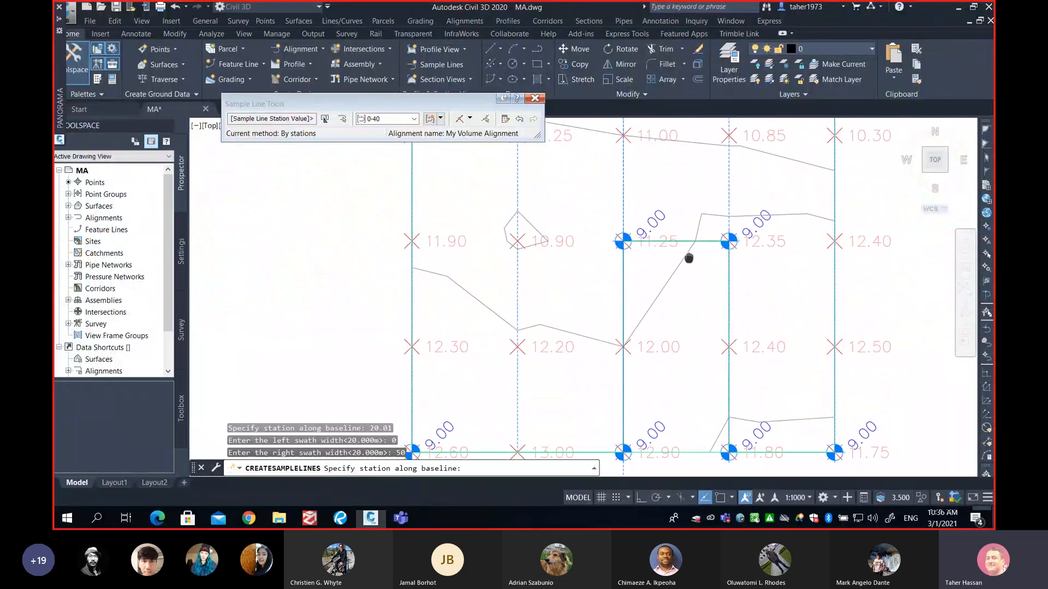
pyautogui.scroll(4, 620, 273)
pyautogui.scroll(5, 619, 273)
pyautogui.moveTo(627, 164); pyautogui.dragTo(627, 268, button='middle')
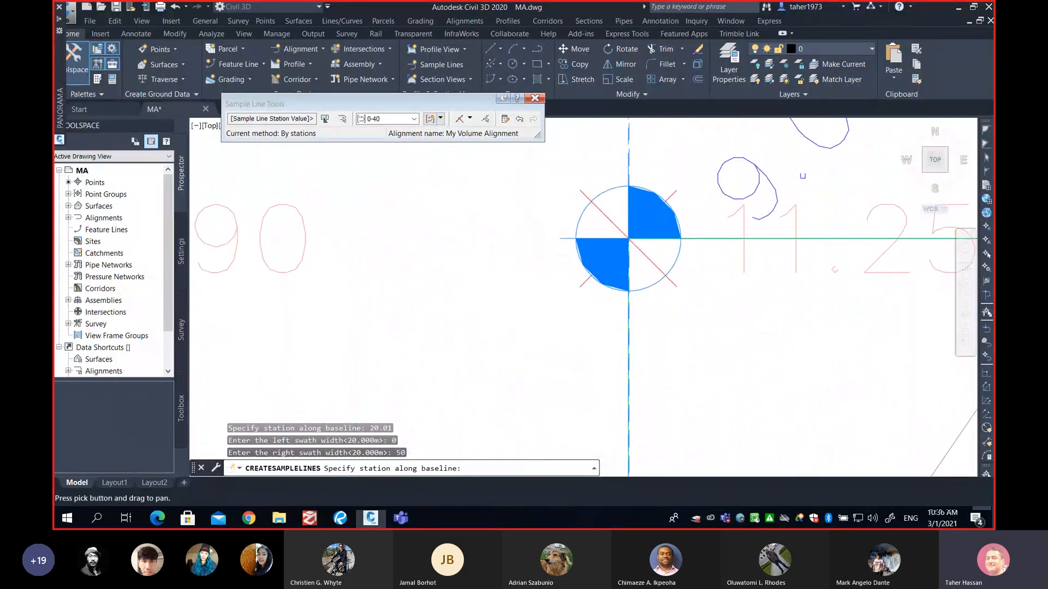
pyautogui.scroll(4, 627, 180)
pyautogui.scroll(8, 628, 178)
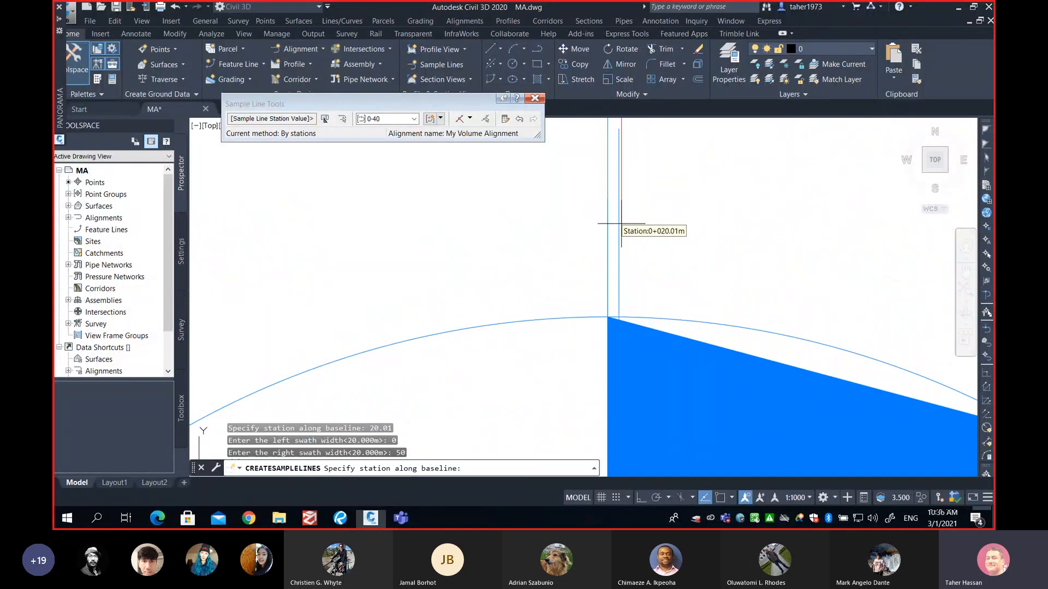
pyautogui.scroll(-8, 621, 224)
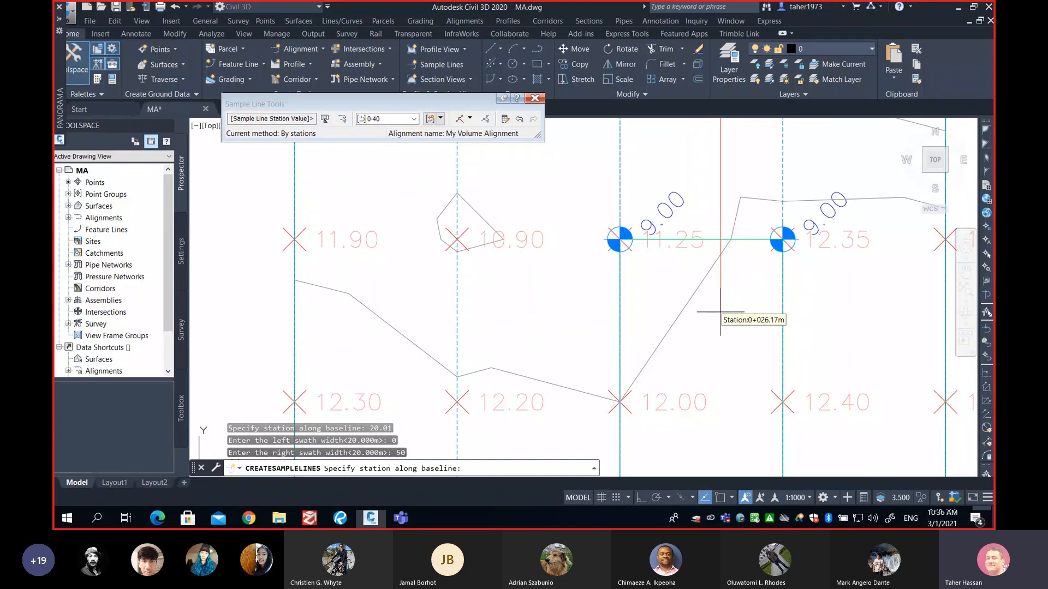
pyautogui.scroll(-5, 690, 336)
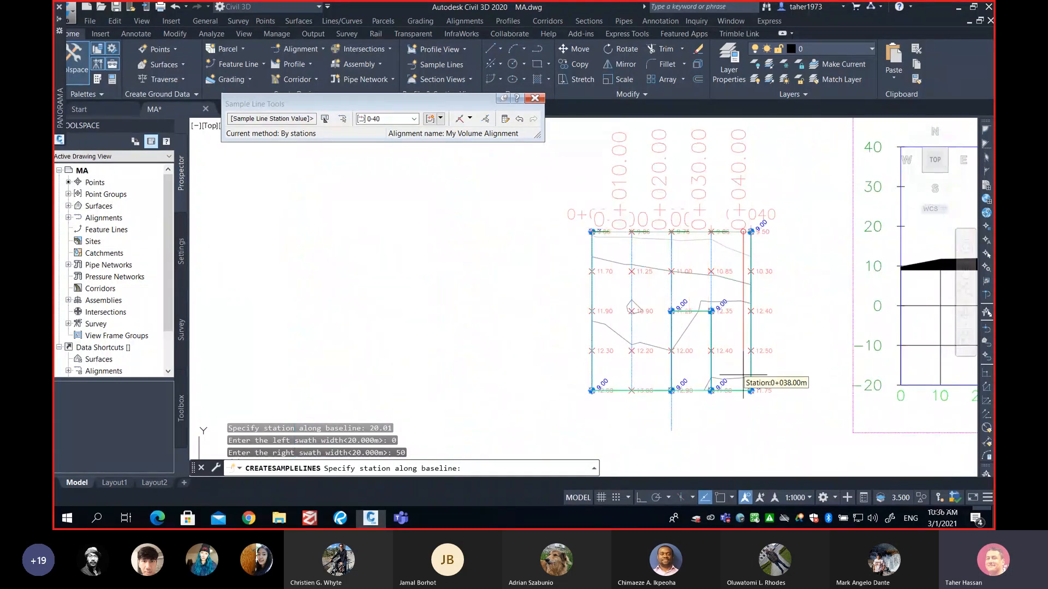
# Step: Add a sample line at station 29.99 with a left swath width of 0 and a right swath width of 50
pyautogui.moveTo(726, 402)
pyautogui.mouseDown(button='middle')
pyautogui.moveTo(718, 421)
pyautogui.moveTo(666, 362)
pyautogui.moveTo(631, 394)
pyautogui.mouseUp(button='middle')
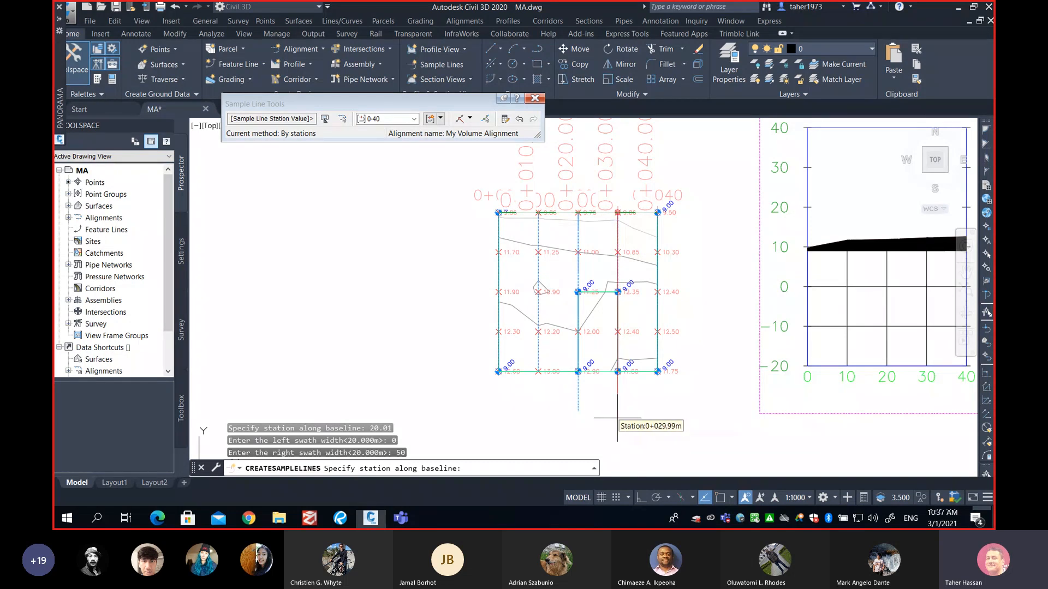
pyautogui.scroll(2, 617, 414)
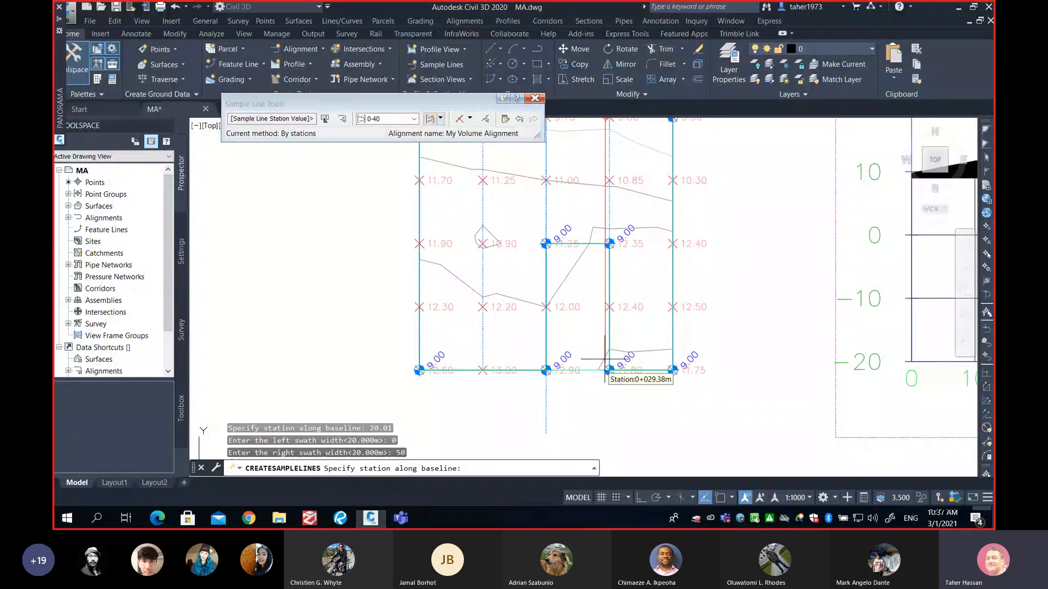
pyautogui.moveTo(604, 342); pyautogui.dragTo(610, 394, button='middle')
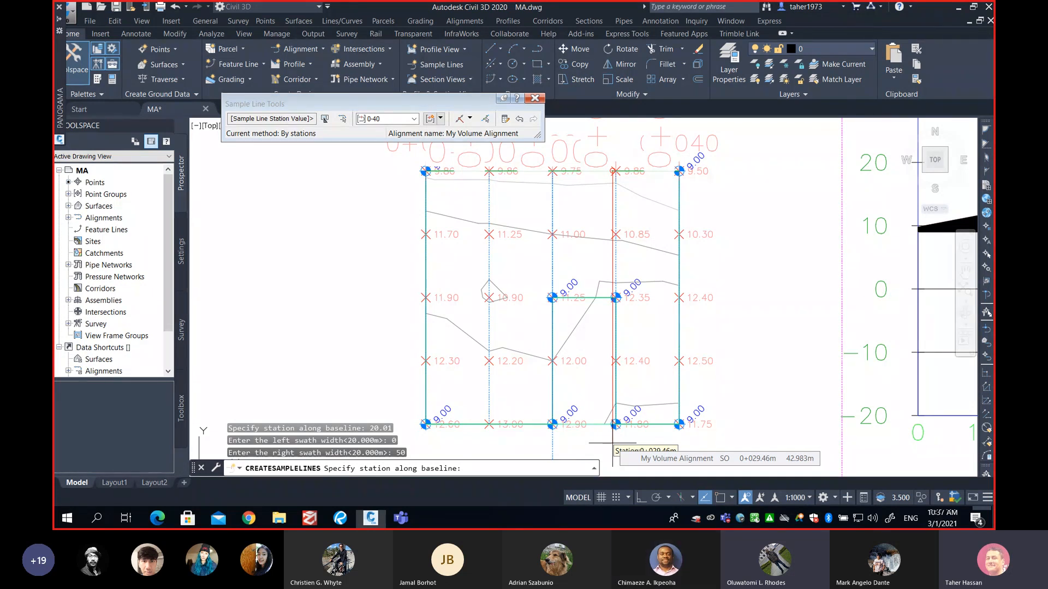
pyautogui.write('2')
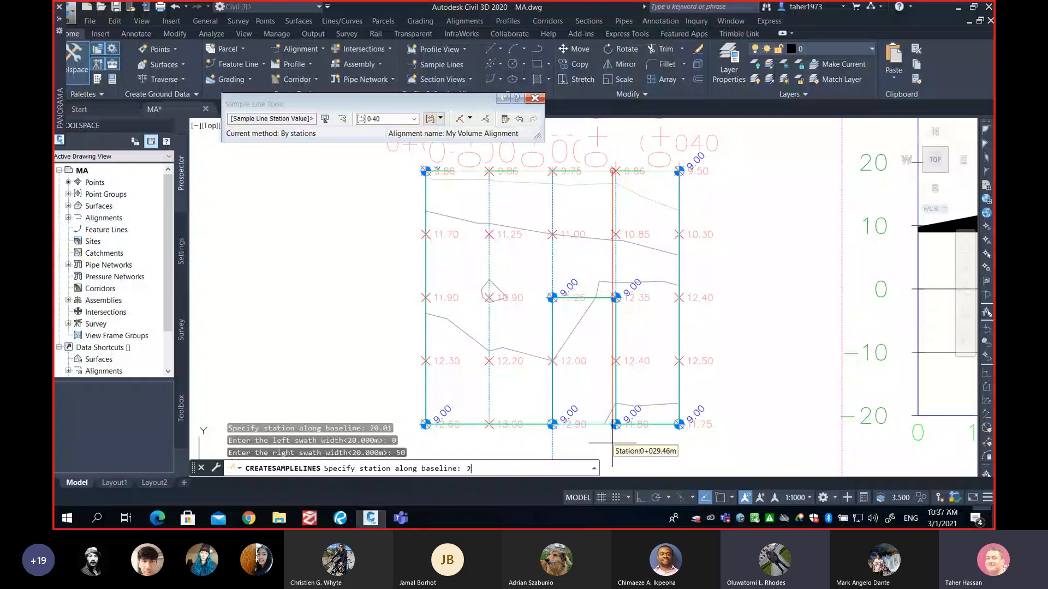
pyautogui.write('9.99')
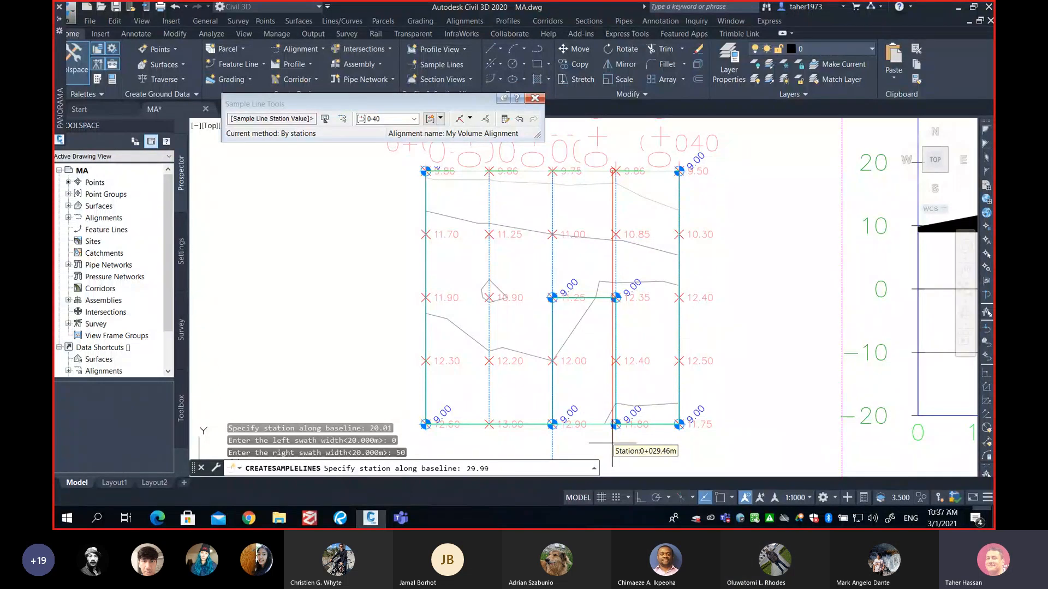
pyautogui.press('Return')
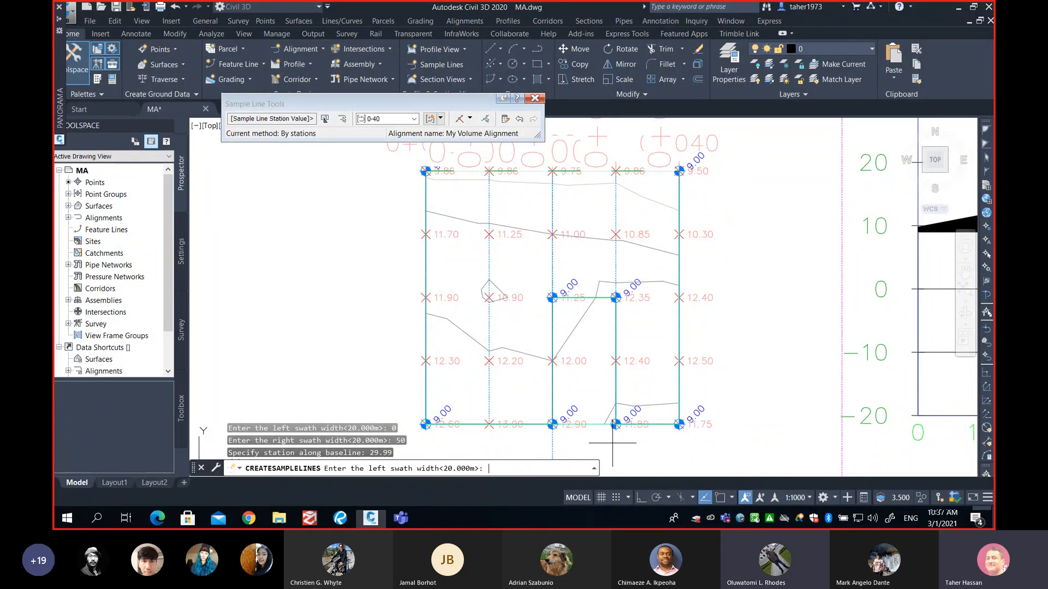
pyautogui.write('0')
pyautogui.press('Return')
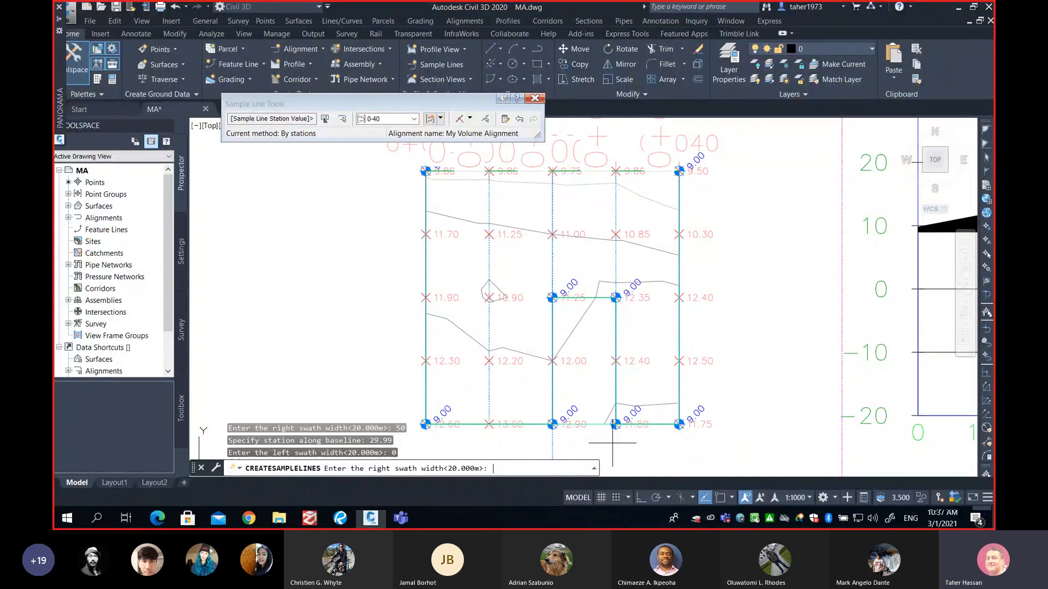
pyautogui.write('50')
pyautogui.press('Return')
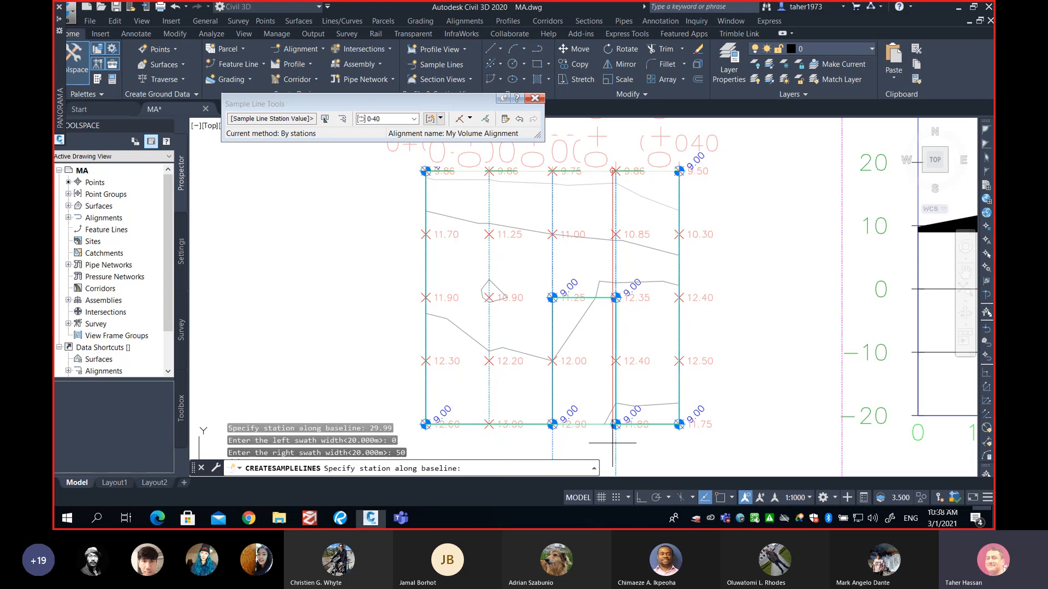
pyautogui.moveTo(633, 439); pyautogui.dragTo(624, 361, button='middle')
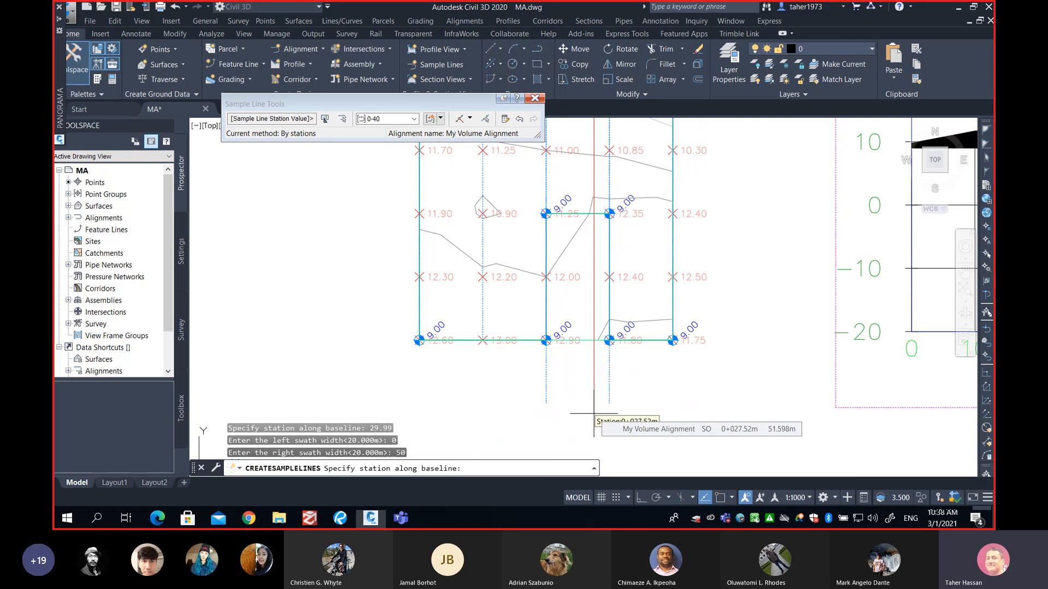
# Step: Finish adding sample lines by station on My Volume Alignment
pyautogui.press('Return')
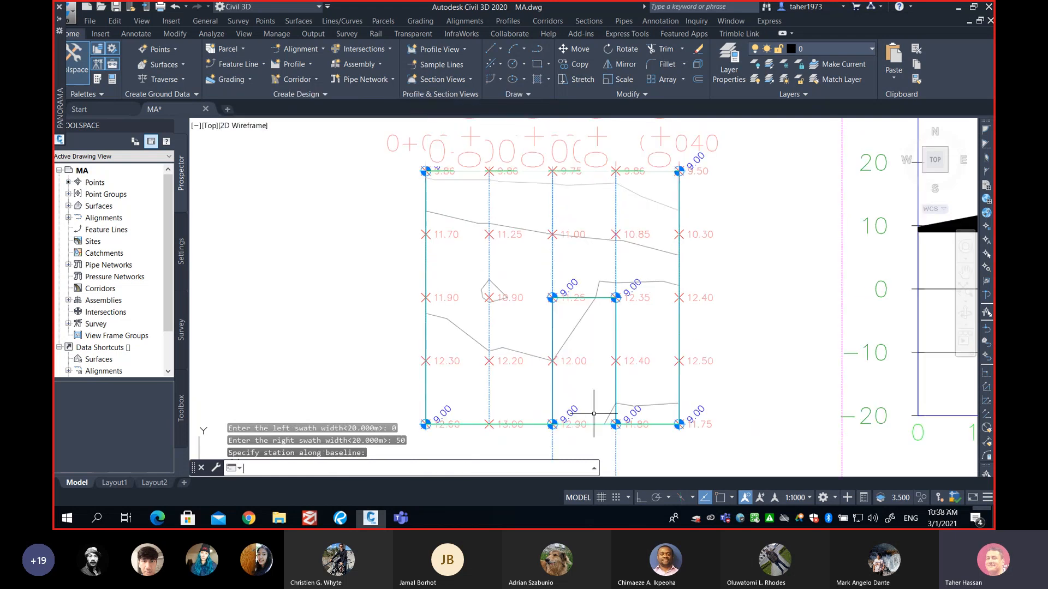
pyautogui.scroll(-10, 594, 414)
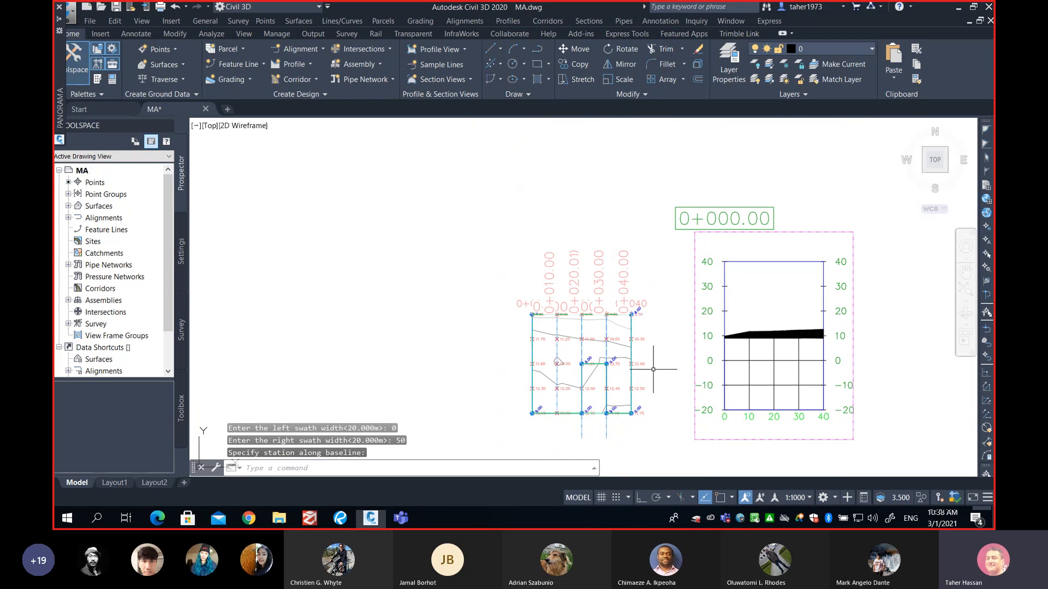
pyautogui.scroll(-5, 528, 346)
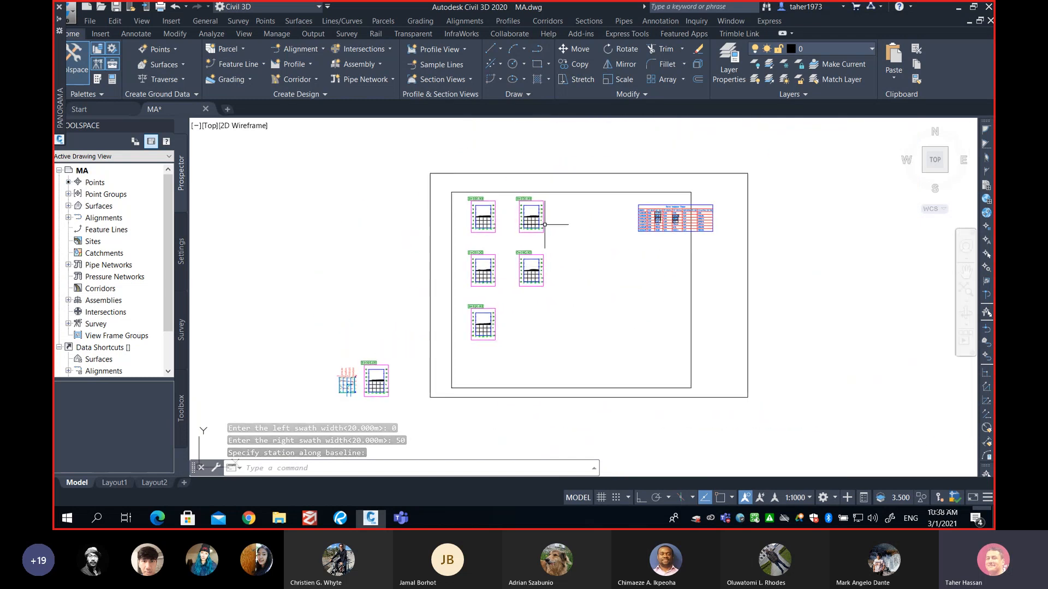
# Step: Create a section view for sample line 0+020.01 of My Volume Alignment and place it just right of the 0+020.00 section view
pyautogui.click(583, 21)
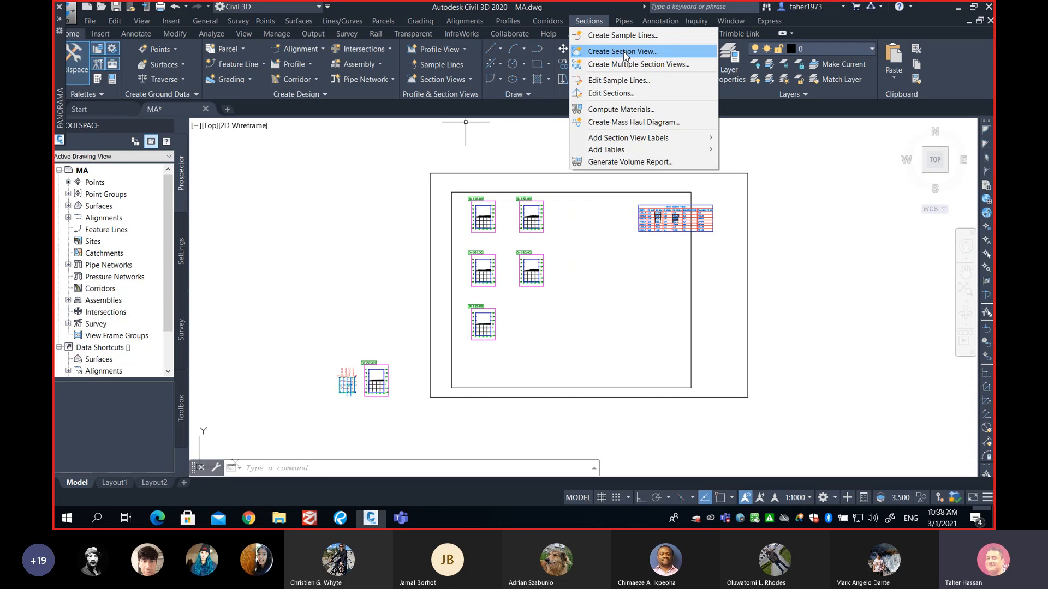
pyautogui.click(623, 52)
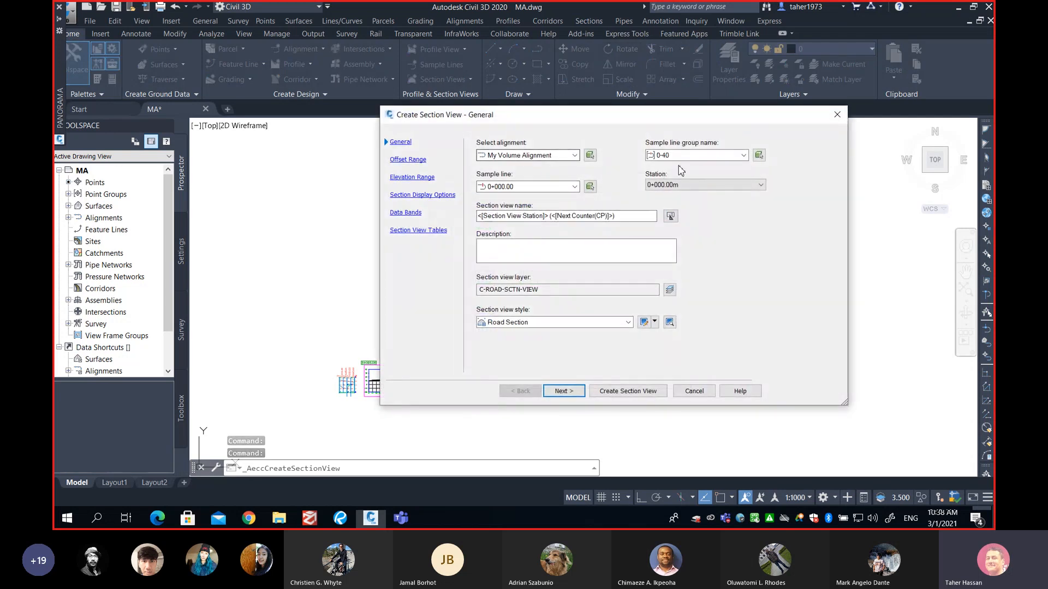
pyautogui.click(538, 187)
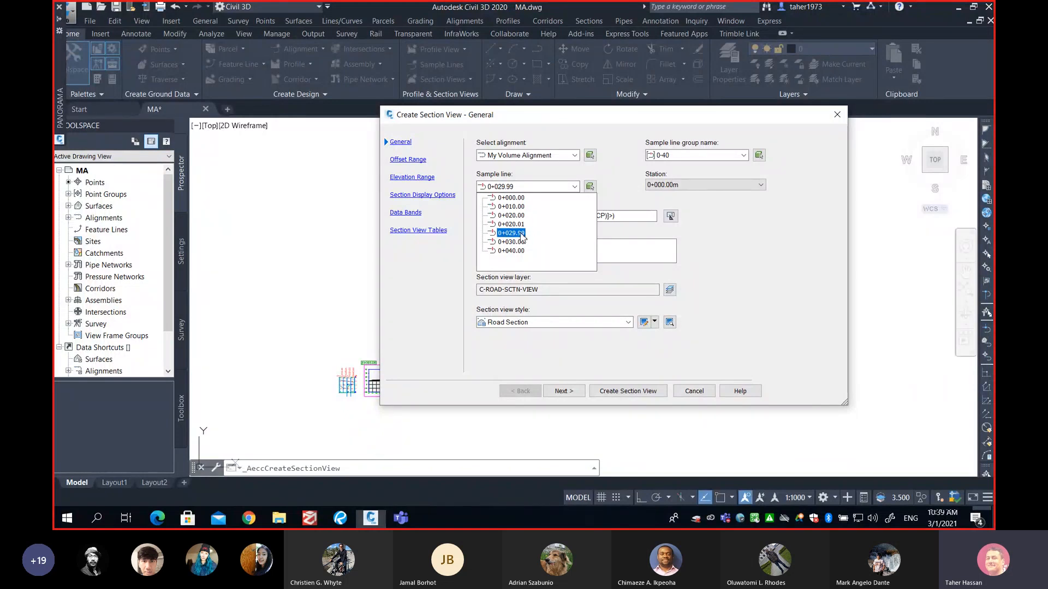
pyautogui.click(513, 224)
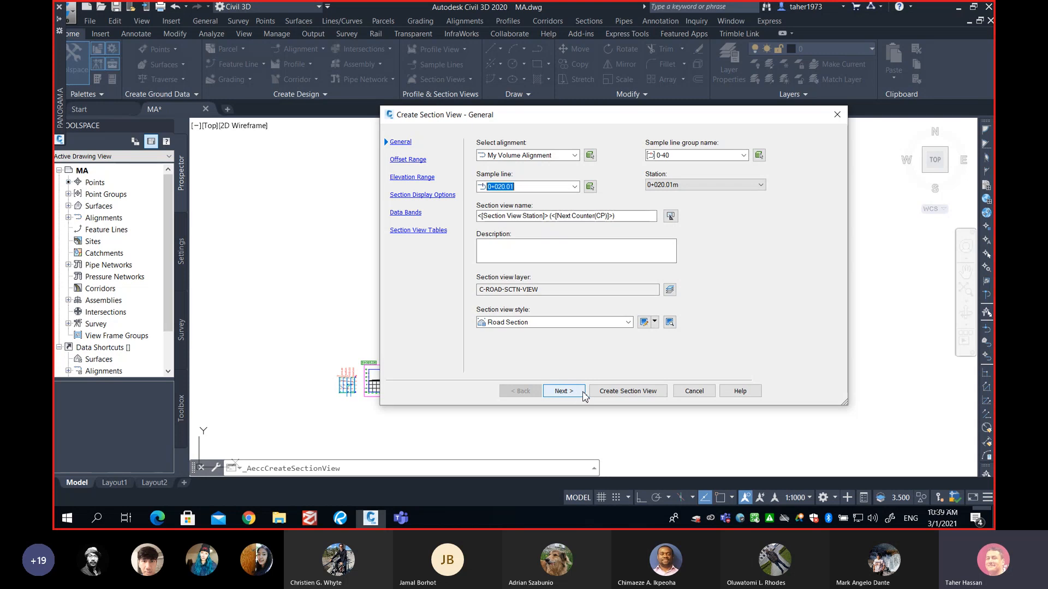
pyautogui.click(623, 393)
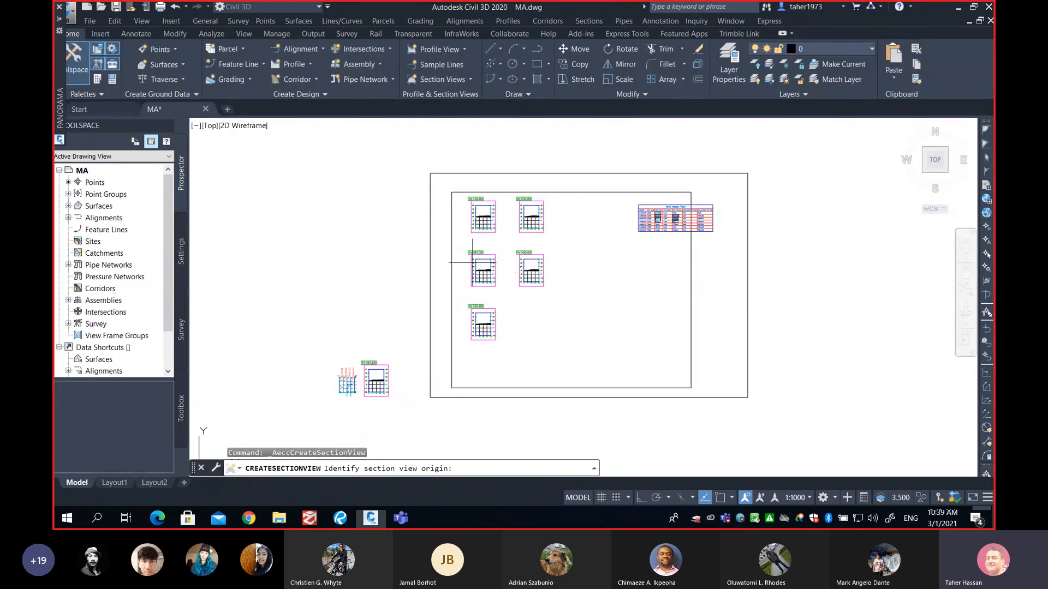
pyautogui.scroll(2, 474, 266)
pyautogui.scroll(2, 540, 247)
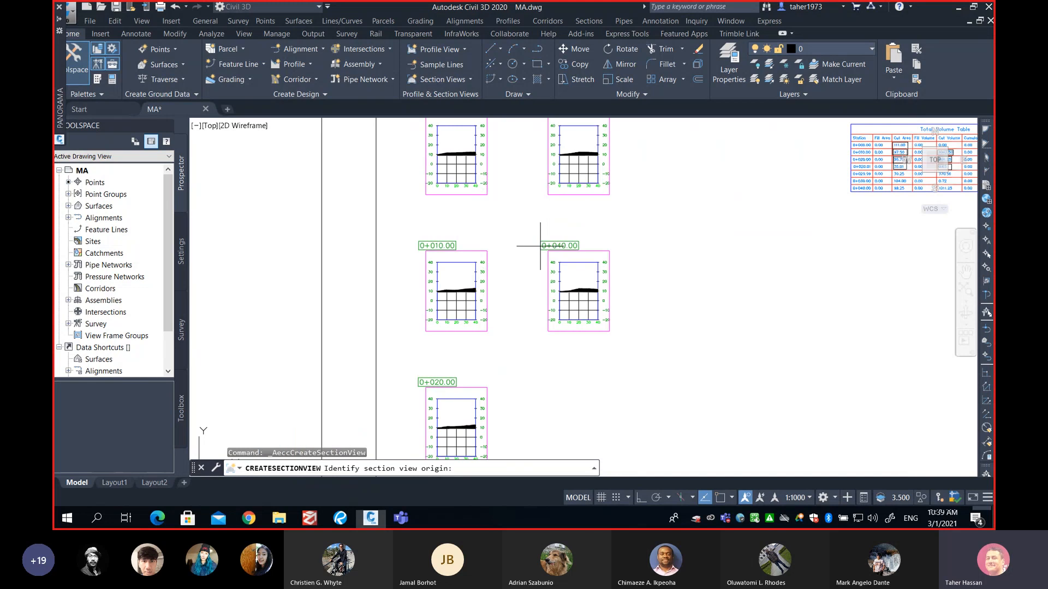
pyautogui.scroll(-4, 540, 246)
pyautogui.scroll(2, 517, 235)
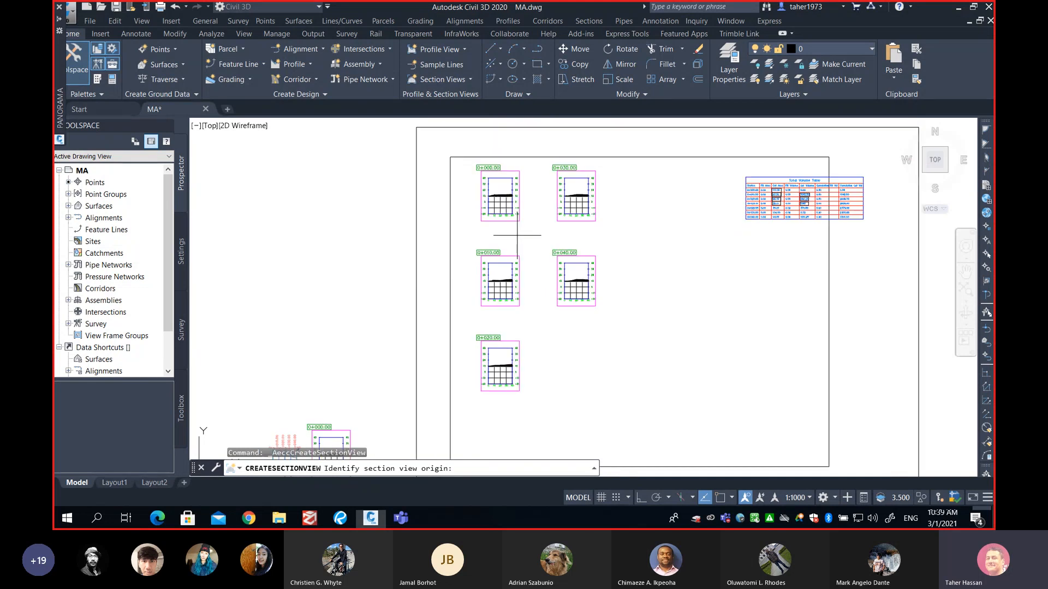
pyautogui.scroll(1, 517, 235)
pyautogui.scroll(1, 596, 243)
pyautogui.scroll(2, 558, 345)
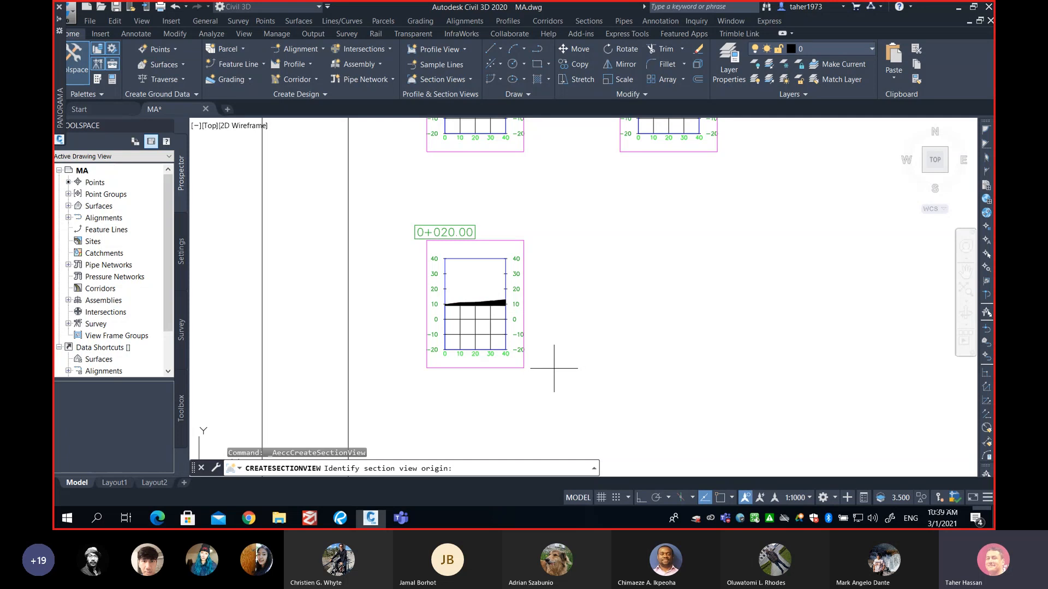
pyautogui.click(554, 368)
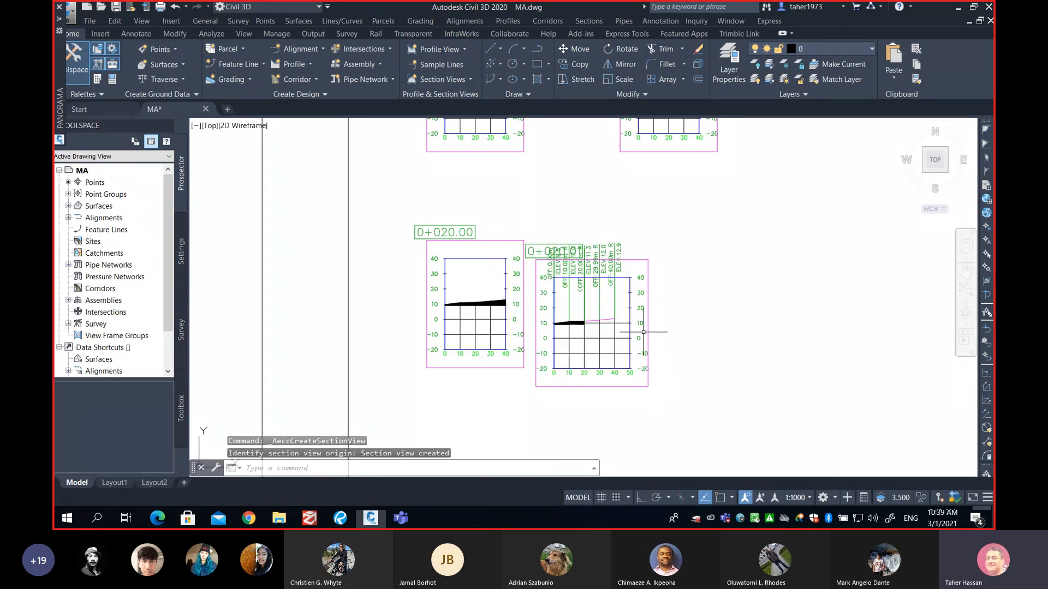
# Step: Move the 0+020.01 section view up until it is level with the 0+020.00 section view
pyautogui.moveTo(644, 327); pyautogui.dragTo(650, 326, button='middle')
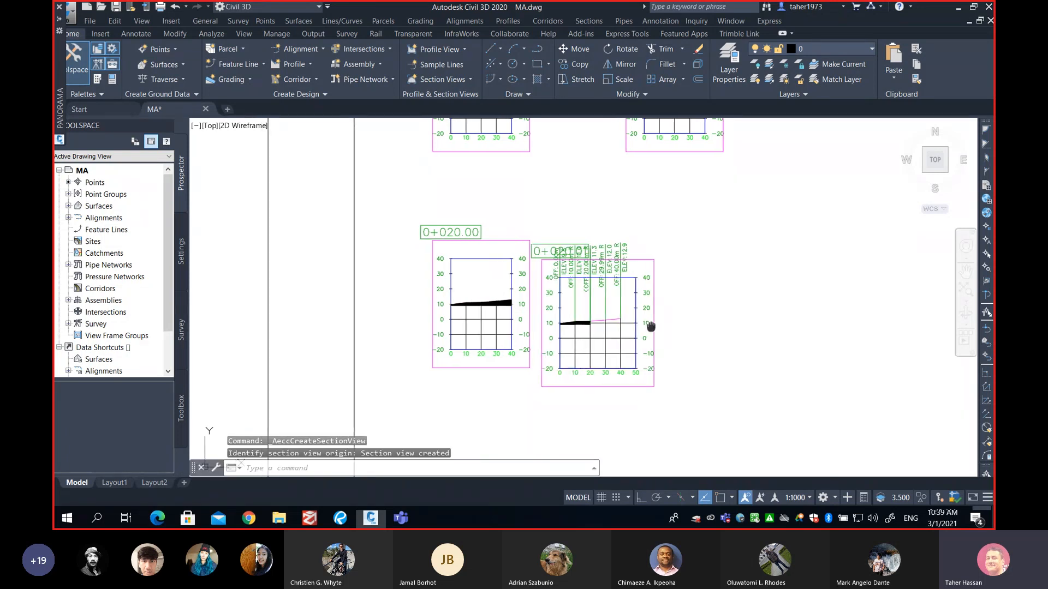
pyautogui.click(577, 385)
pyautogui.write('m')
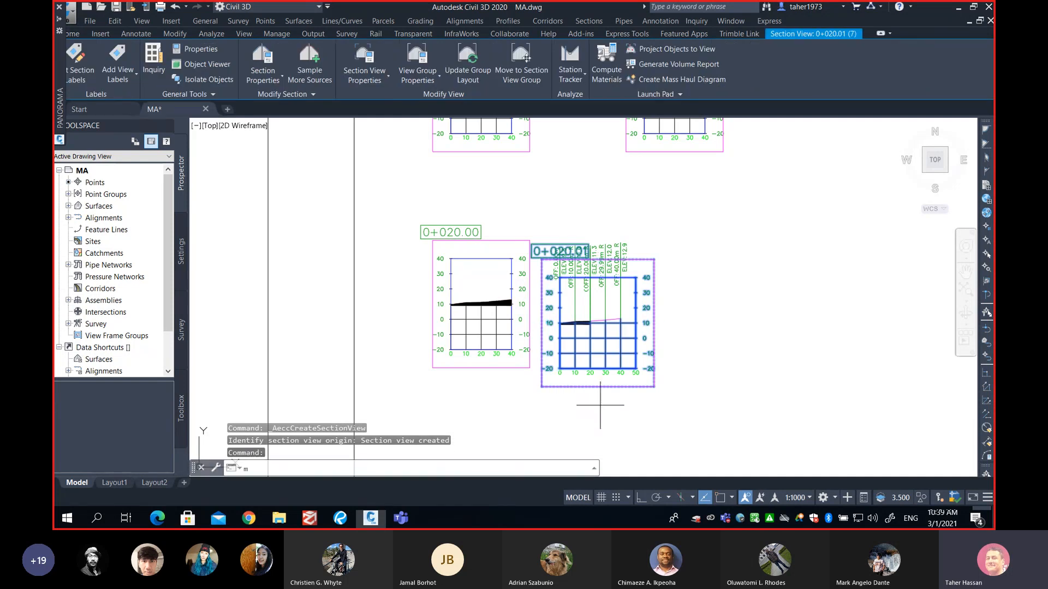
pyautogui.press('Return')
pyautogui.click(610, 398)
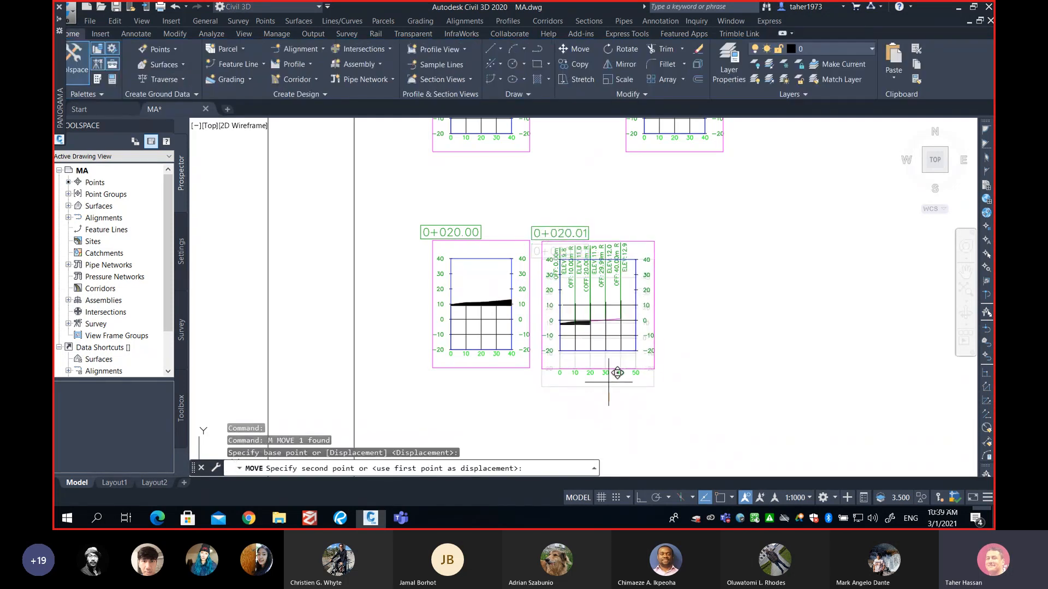
pyautogui.click(618, 375)
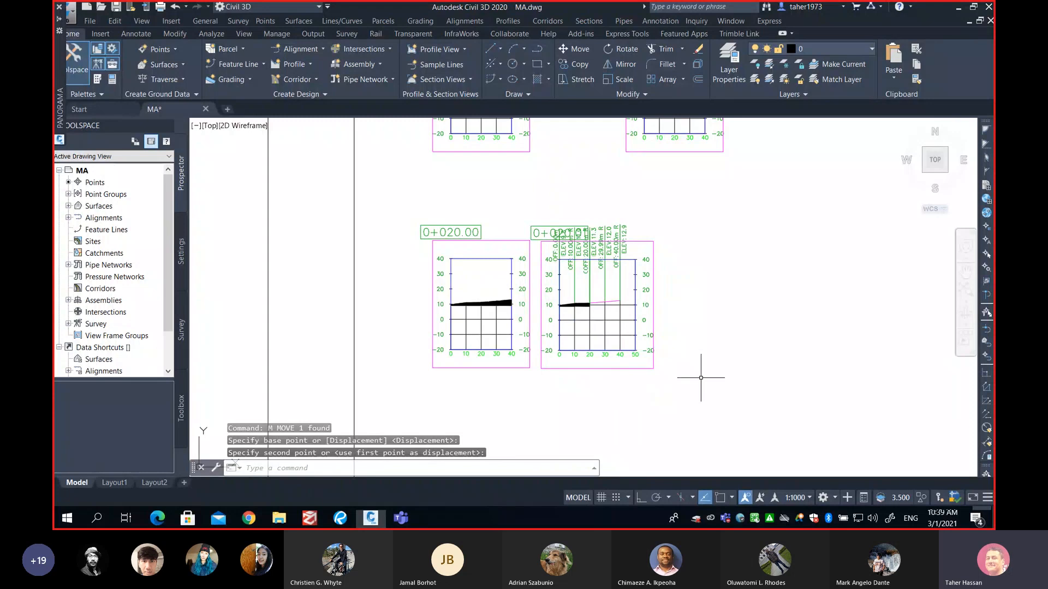
# Step: Create a section view for sample line 0+029.99 of My Volume Alignment and place it just right of the 0+030.00 section view
pyautogui.scroll(2, 582, 319)
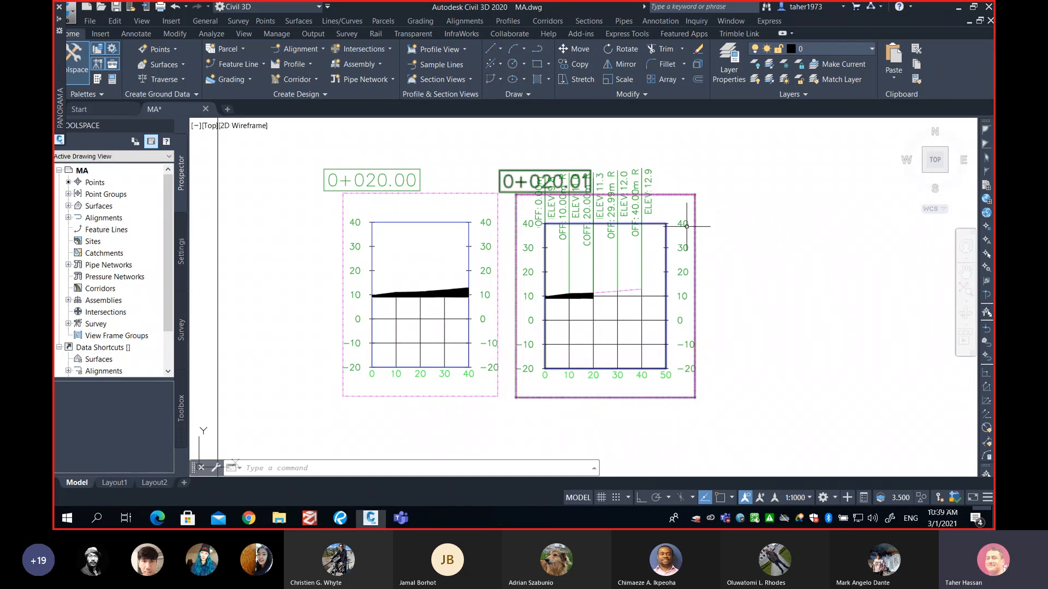
pyautogui.scroll(-4, 675, 230)
pyautogui.moveTo(693, 184); pyautogui.dragTo(678, 286, button='middle')
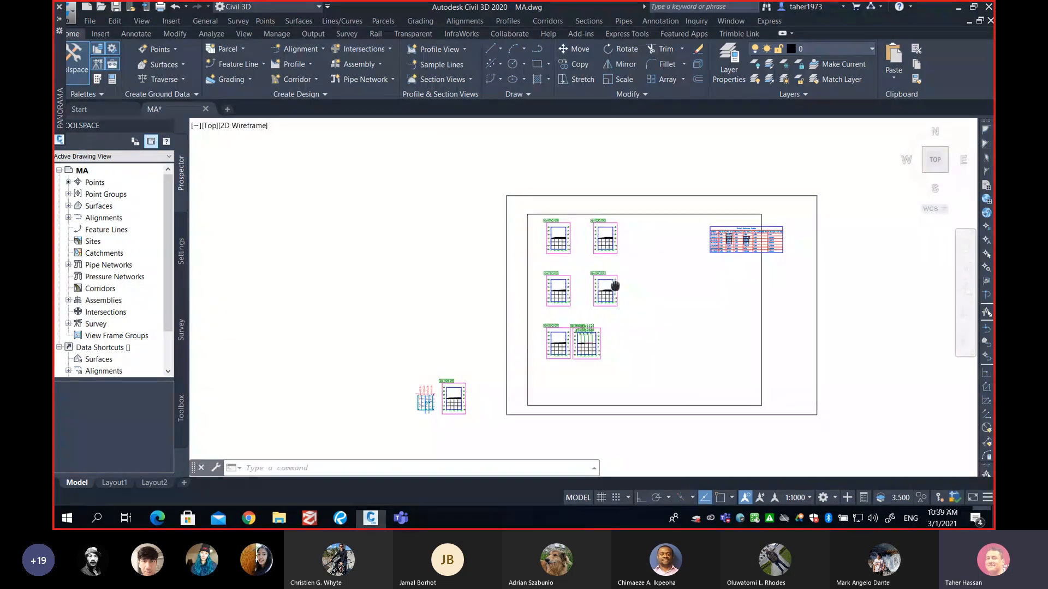
pyautogui.scroll(5, 620, 241)
pyautogui.scroll(2, 434, 324)
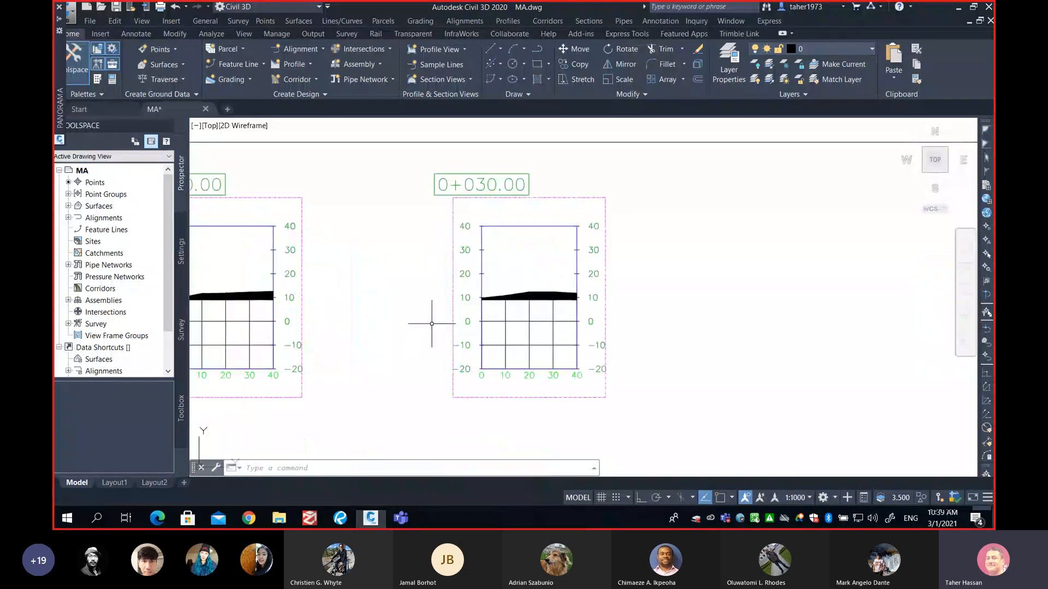
pyautogui.click(594, 22)
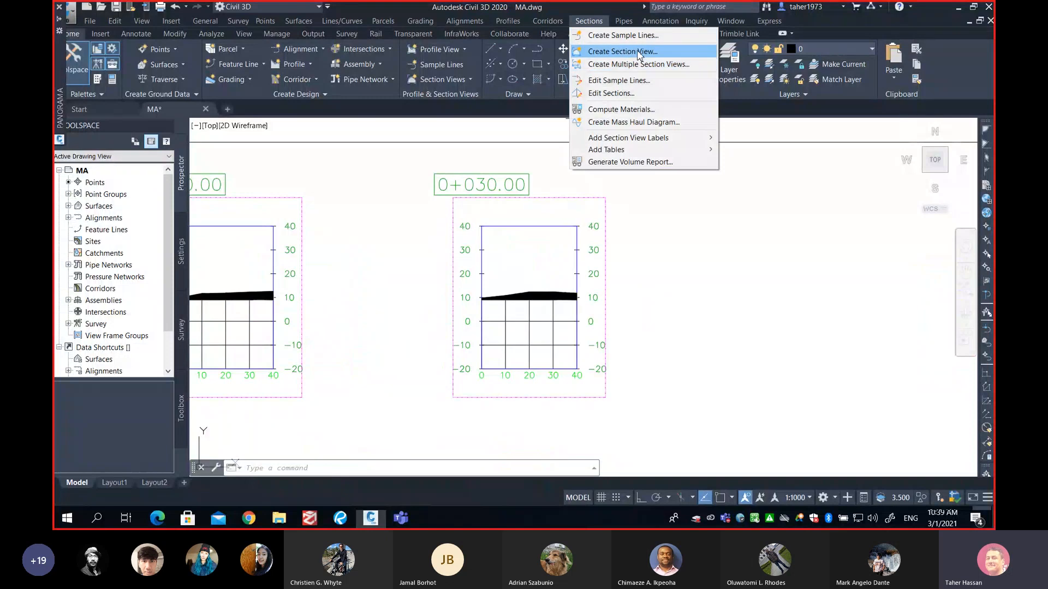
pyautogui.click(622, 51)
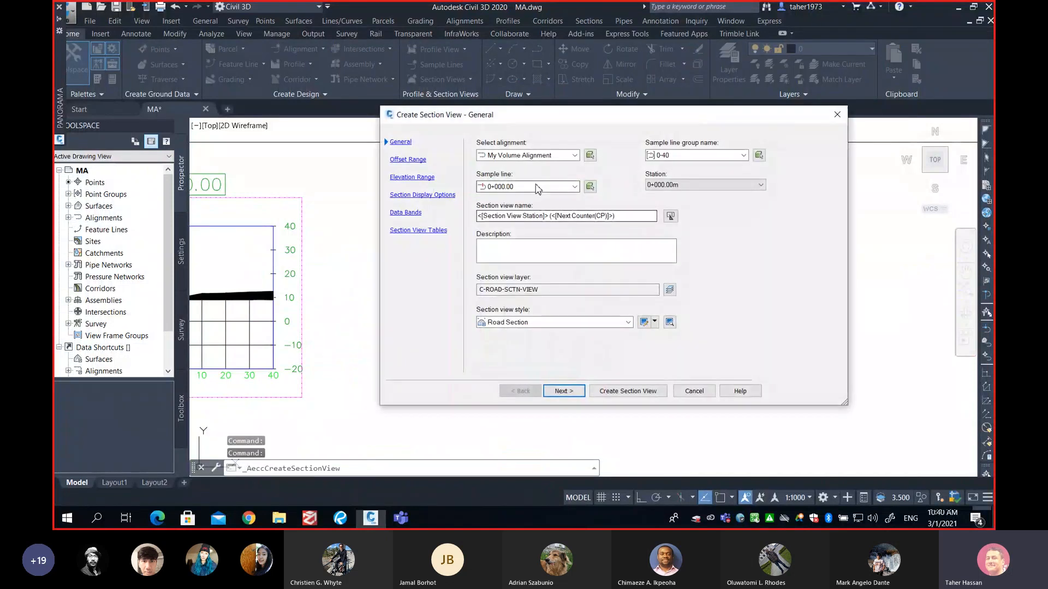
pyautogui.click(574, 187)
pyautogui.click(515, 234)
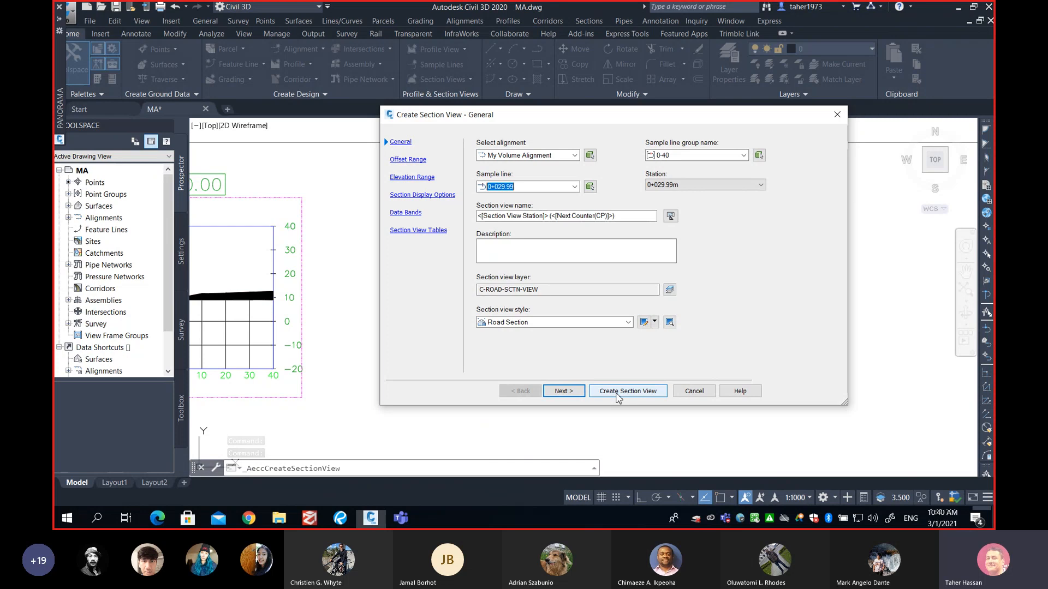
pyautogui.click(617, 392)
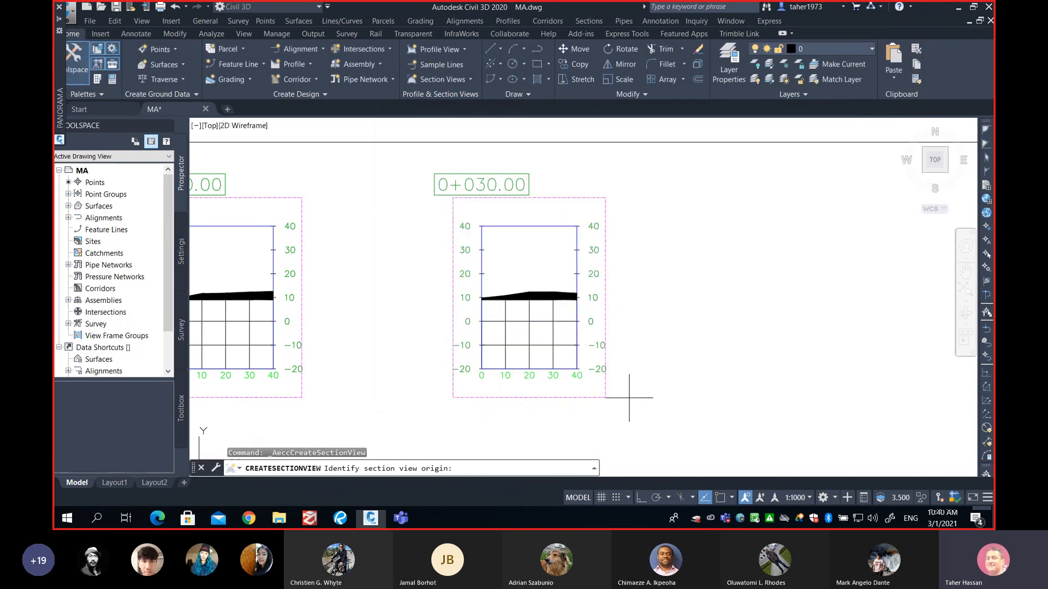
pyautogui.click(652, 371)
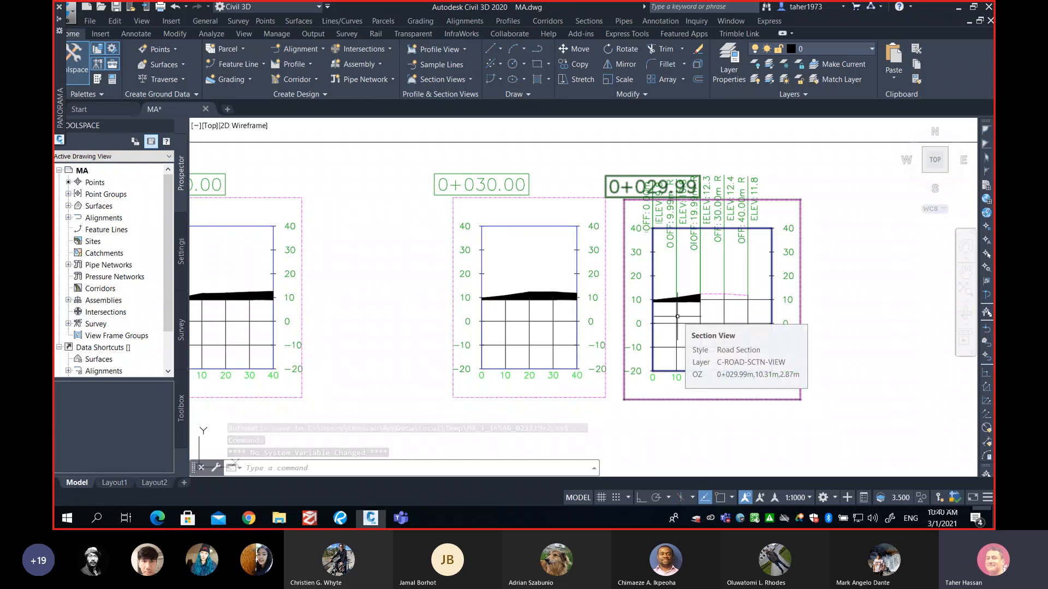
# Step: Compare the shaded cut areas in the 0+020.00 and 0+020.01 section views, focusing on where the 0+020.01 shading ends at offset 20
pyautogui.scroll(-5, 665, 316)
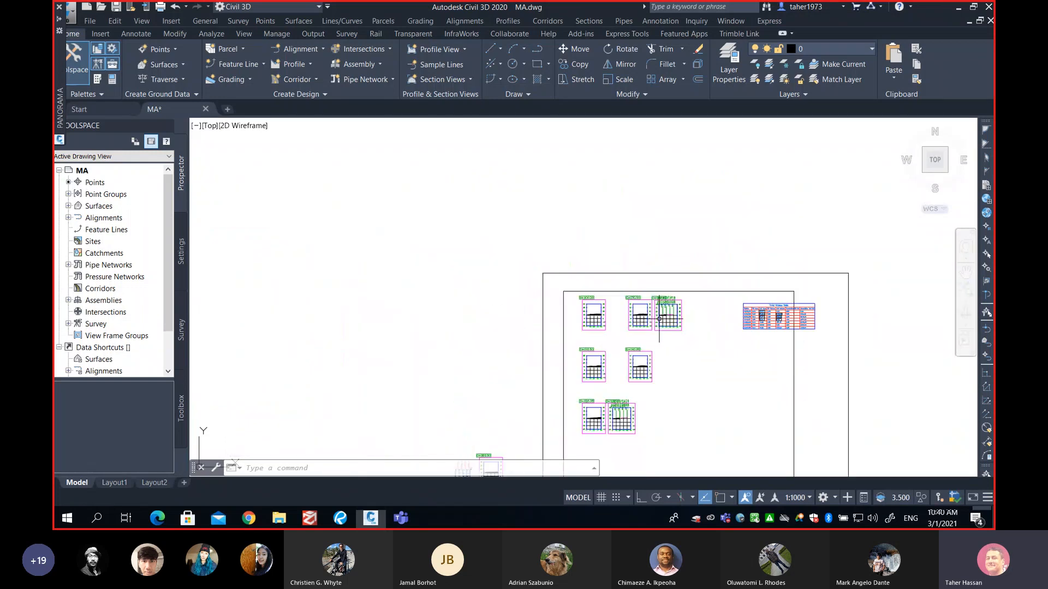
pyautogui.scroll(3, 630, 326)
pyautogui.scroll(5, 630, 327)
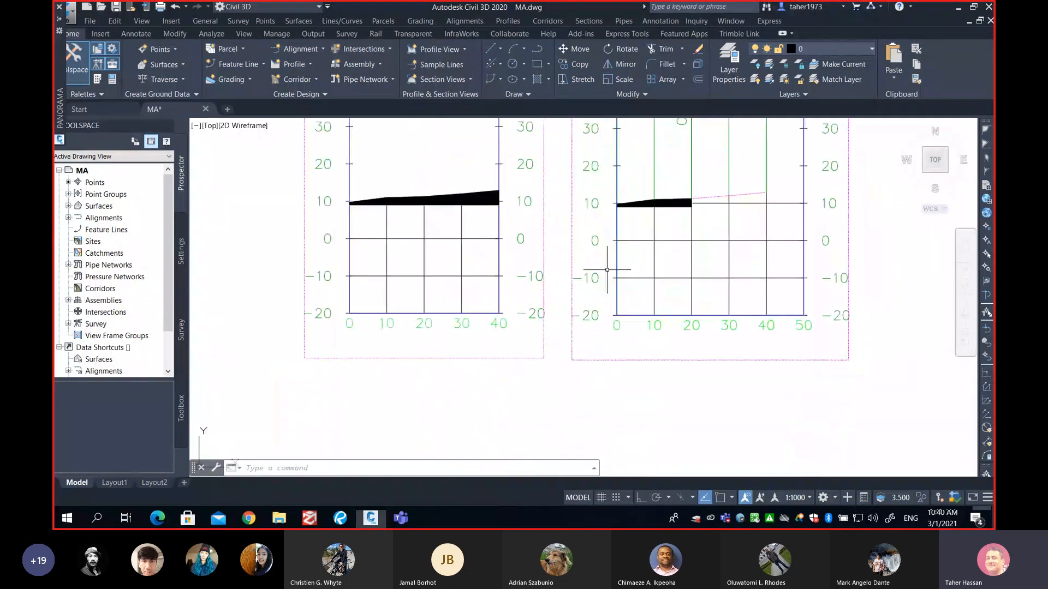
pyautogui.scroll(-2, 602, 284)
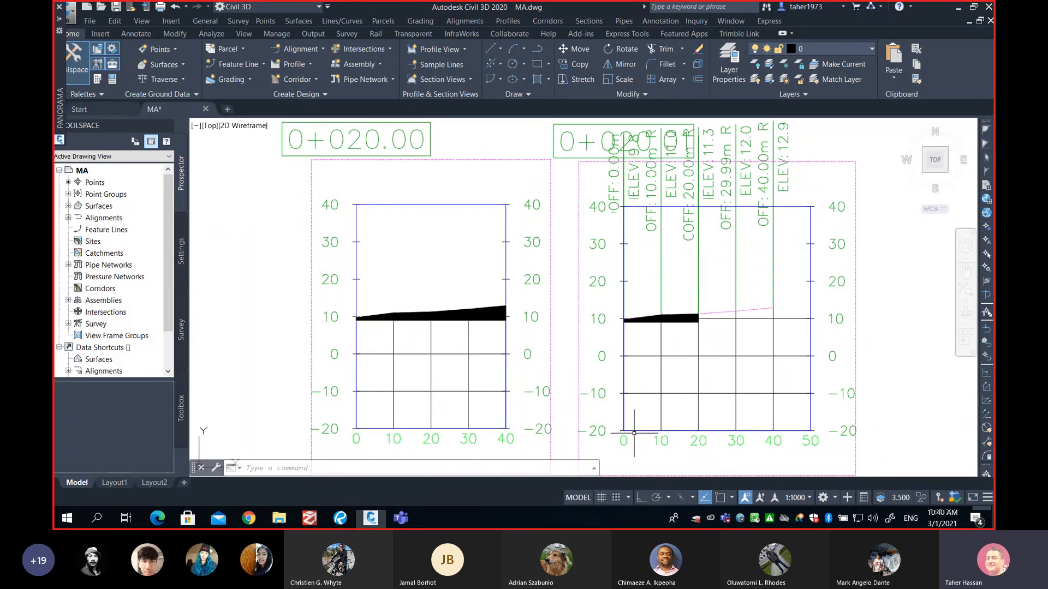
pyautogui.moveTo(626, 426)
pyautogui.scroll(8, 722, 326)
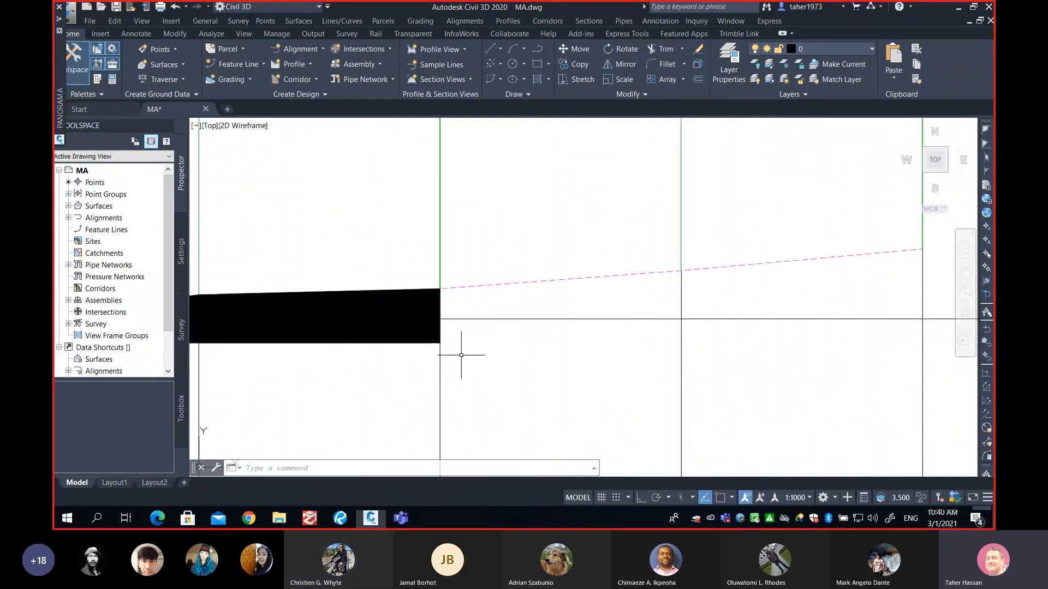
pyautogui.scroll(-4, 437, 348)
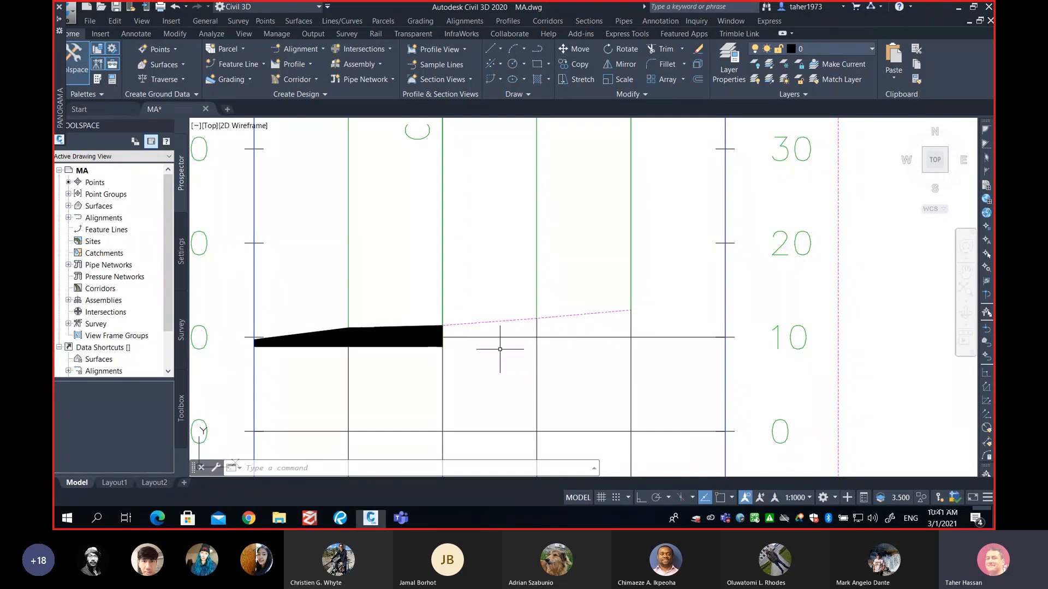
# Step: Draw a horizontal line in the 0+020.01 section view from the shaded area's lower endpoint at offset 20 to offset 40, with Ortho on
pyautogui.write('l')
pyautogui.press('Return')
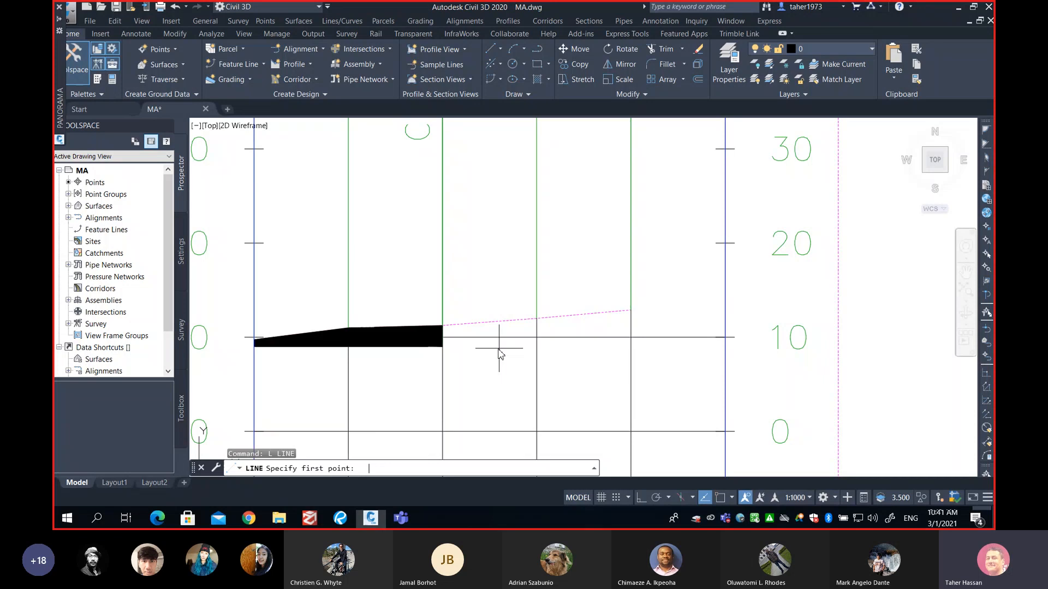
pyautogui.keyDown('shift'); pyautogui.rightClick(442, 352); pyautogui.keyUp('shift')
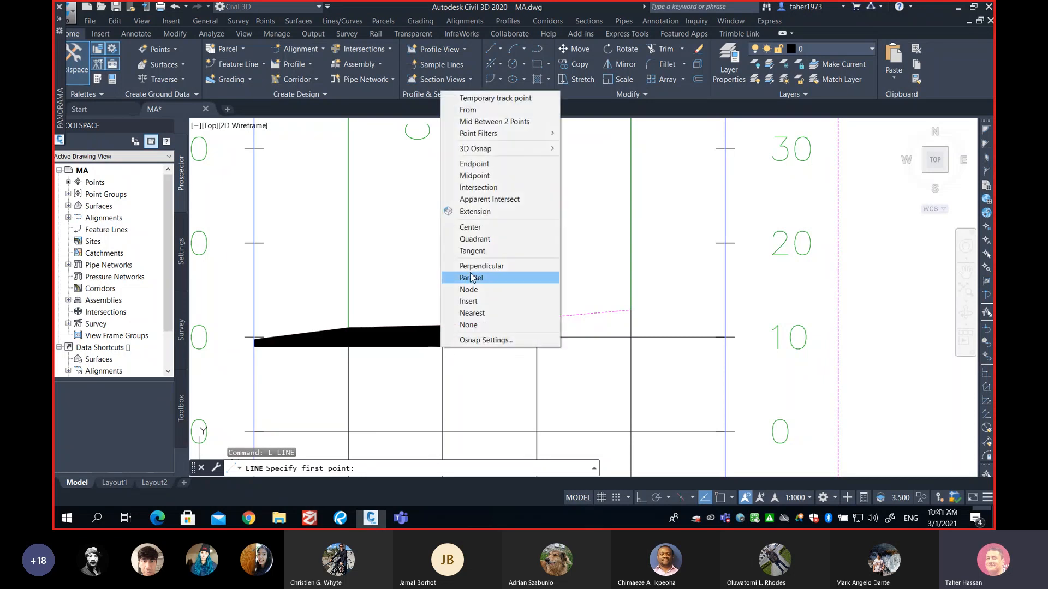
pyautogui.click(475, 163)
pyautogui.click(441, 346)
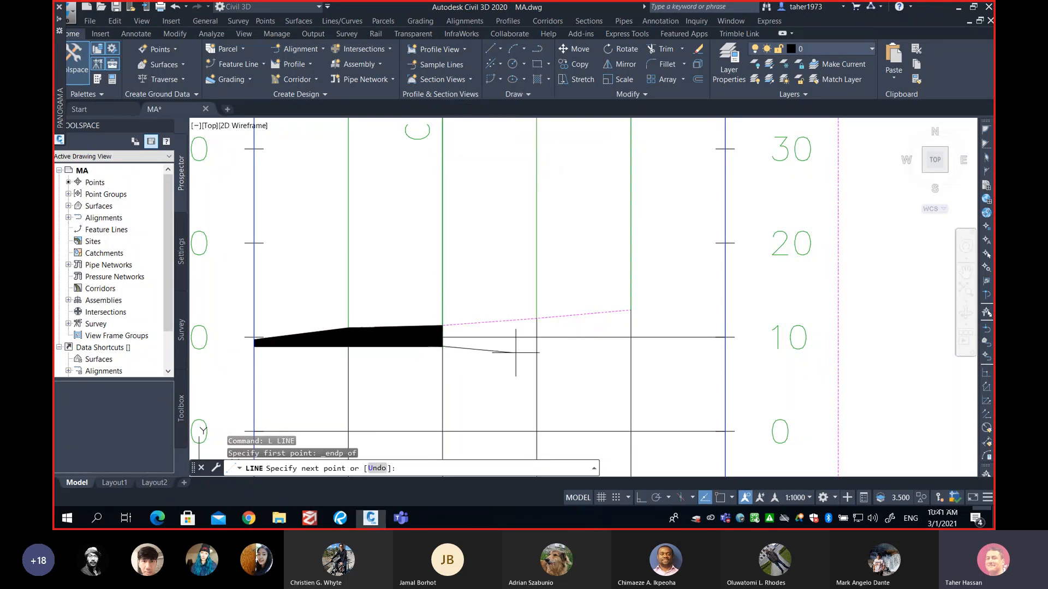
pyautogui.press('F8')
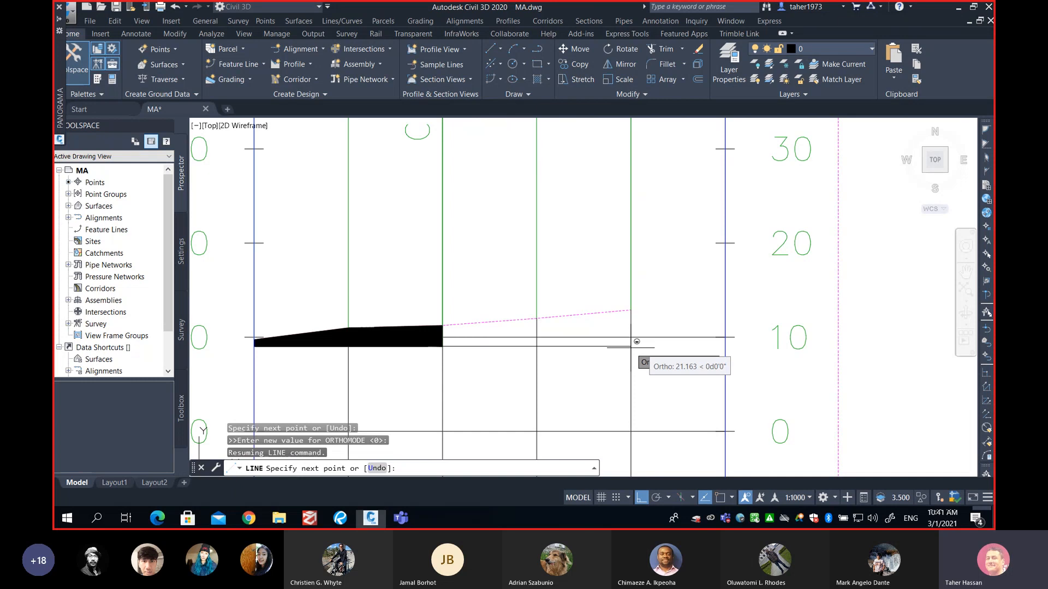
pyautogui.click(630, 346)
pyautogui.press('Return')
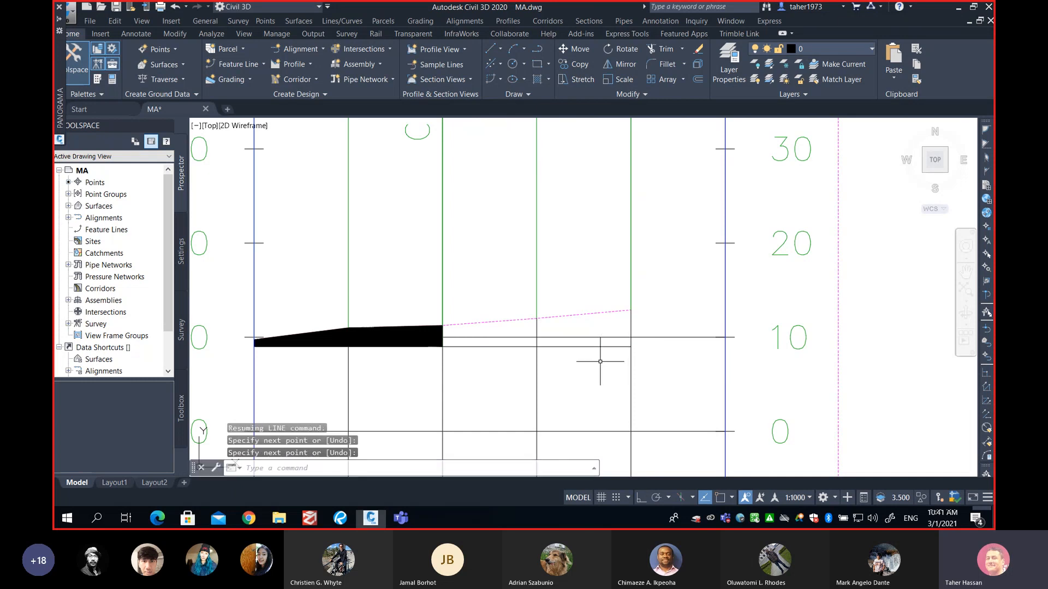
pyautogui.moveTo(613, 334)
pyautogui.mouseDown(button='middle')
pyautogui.moveTo(690, 320)
pyautogui.moveTo(679, 336)
pyautogui.mouseUp(button='middle')
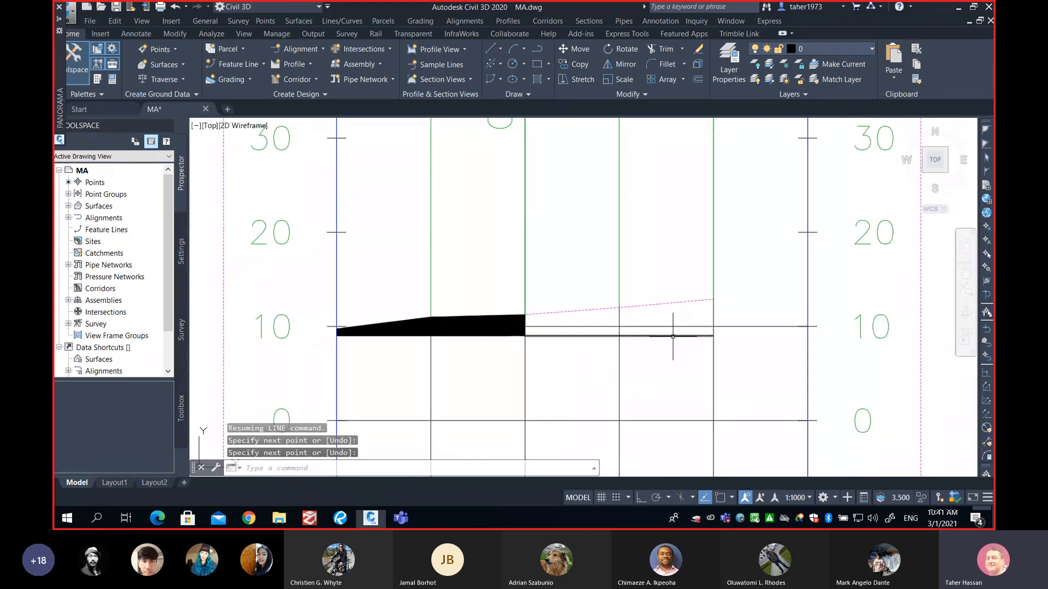
# Step: Finish the line command and erase the horizontal line between offsets 20 and 40 in the 0+020.01 section view
pyautogui.press('Return')
pyautogui.click(673, 336)
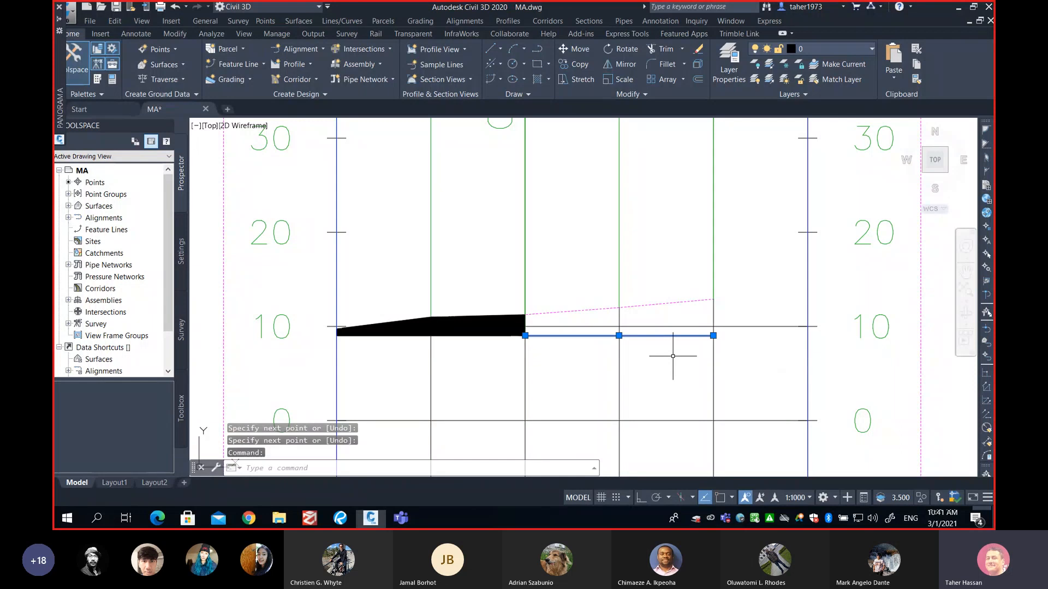
pyautogui.write('e')
pyautogui.press('Return')
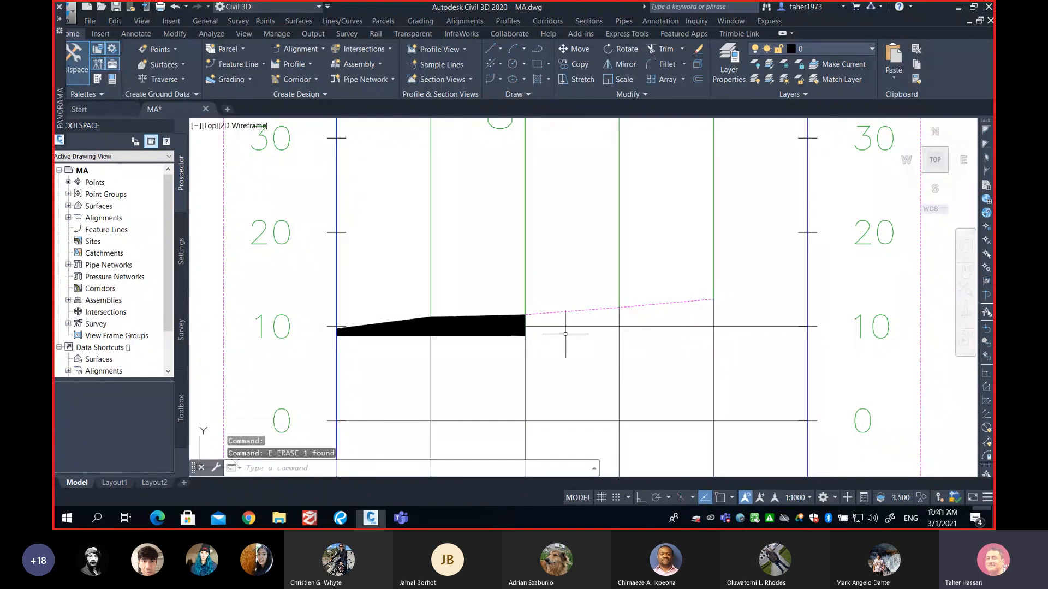
# Step: Draw a rectangle around the unshaded part of the 0+020.01 section, spanning roughly offsets 20 to 40
pyautogui.scroll(2, 579, 330)
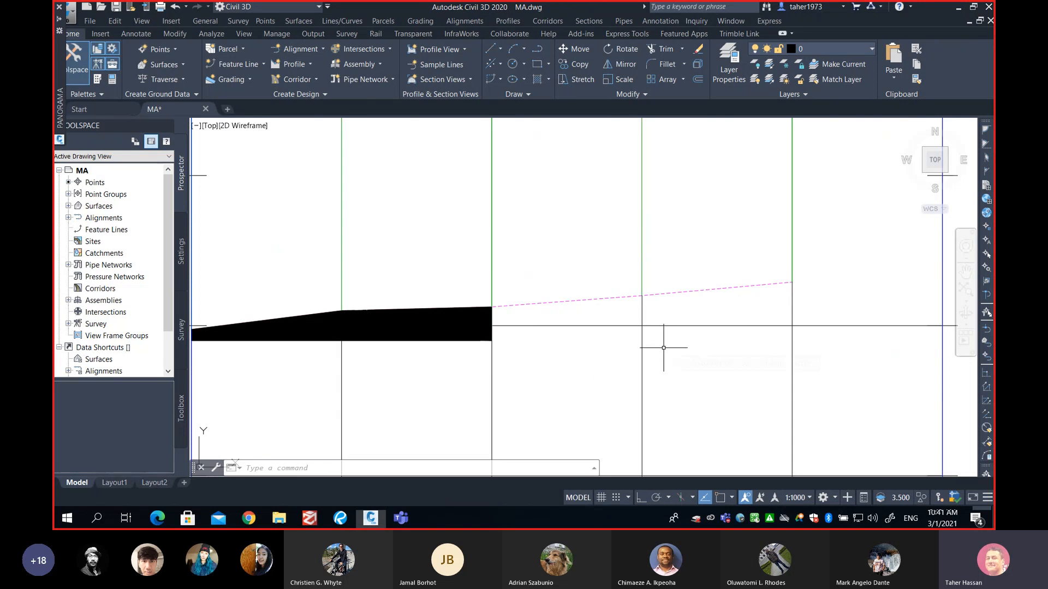
pyautogui.scroll(-2, 664, 347)
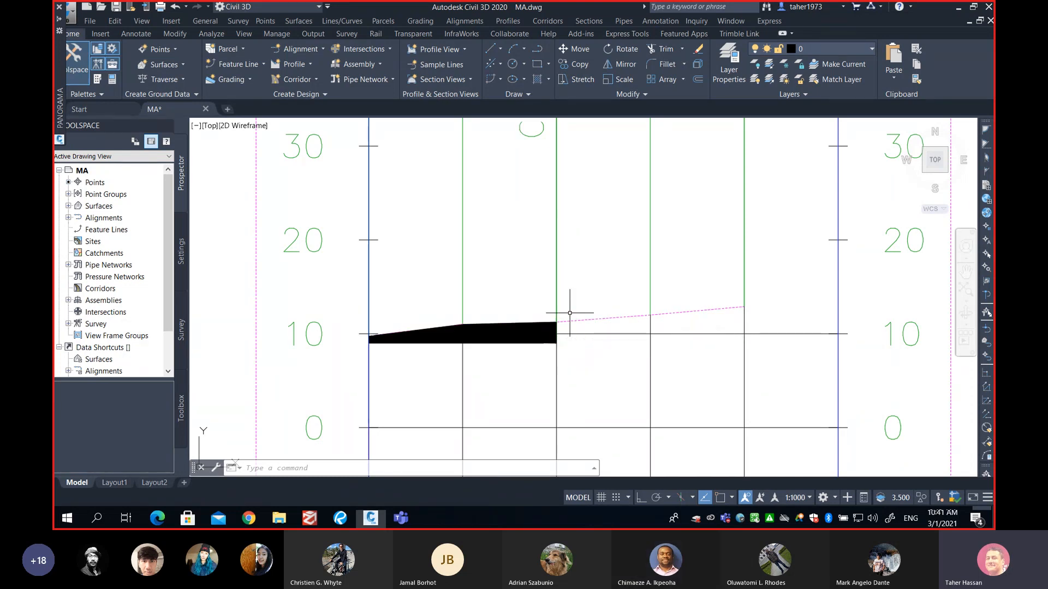
pyautogui.write('rec')
pyautogui.press('Return')
pyautogui.click(546, 299)
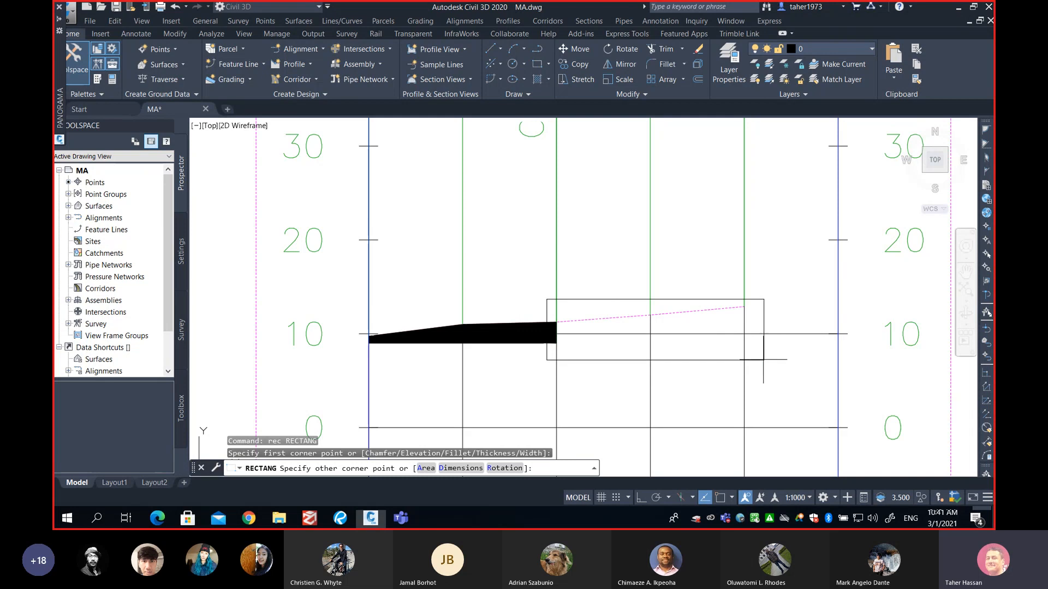
pyautogui.click(758, 352)
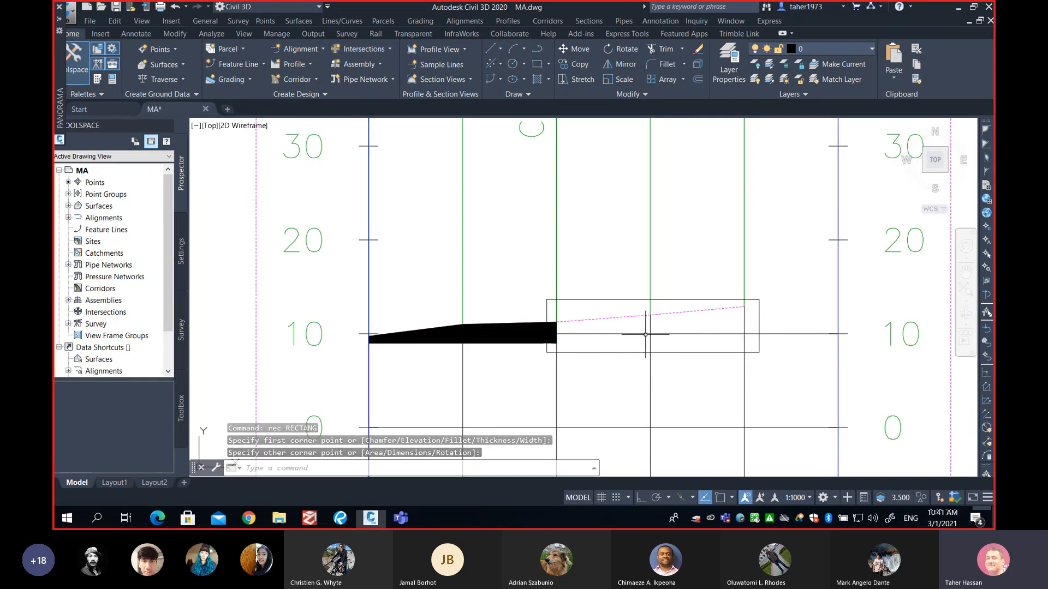
# Step: Erase the rectangle around the unshaded part of the 0+020.01 section
pyautogui.click(725, 352)
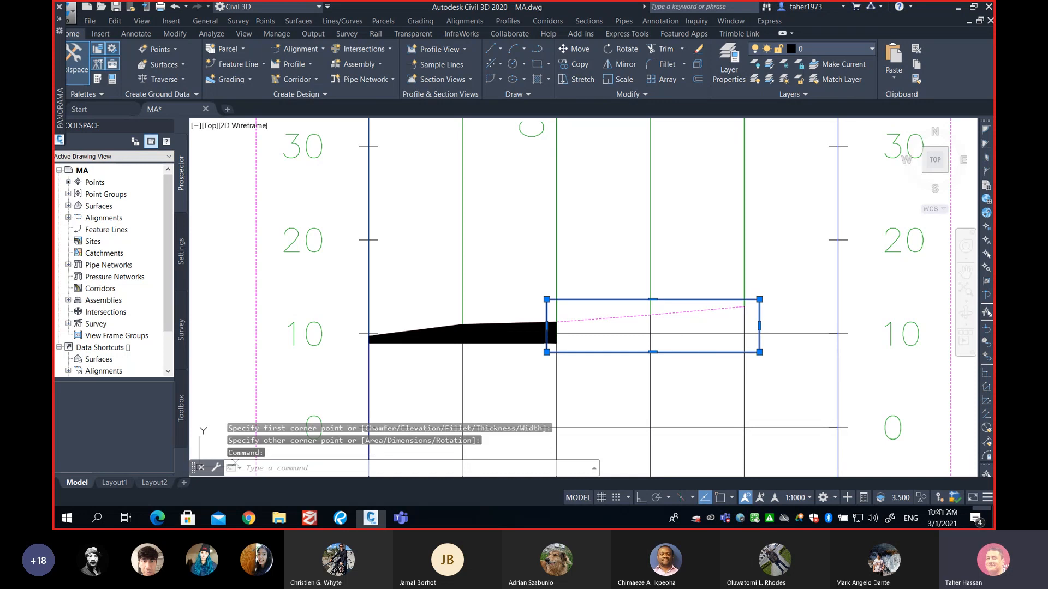
pyautogui.write('e')
pyautogui.press('Return')
# Step: Compare the shaded cut areas of section views 0+020.00 and 0+020.01, and those of 0+030.00 and 0+029.99
pyautogui.scroll(-4, 666, 349)
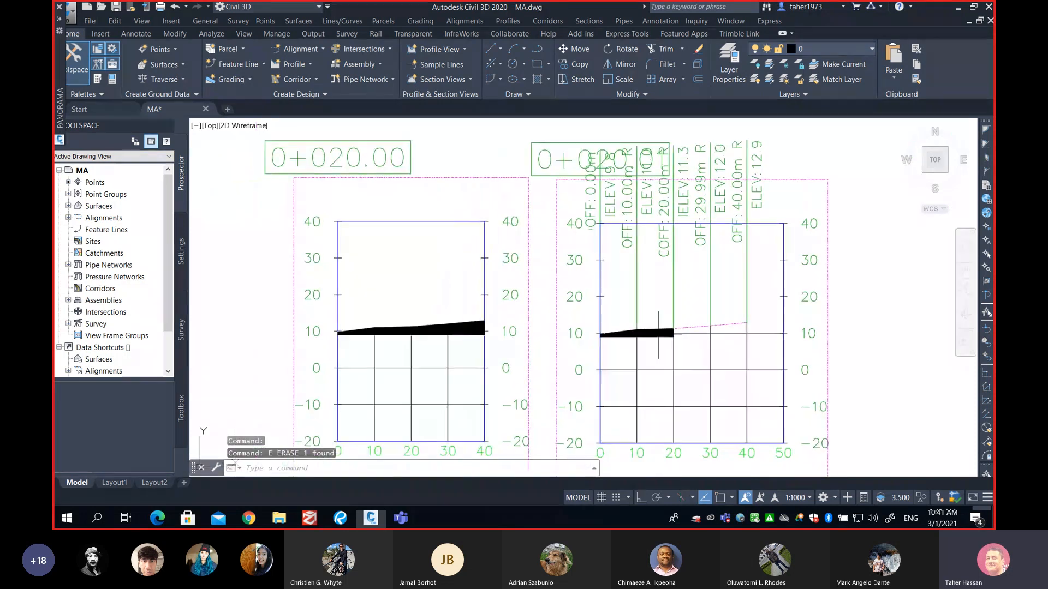
pyautogui.scroll(1, 657, 334)
pyautogui.scroll(-1, 658, 334)
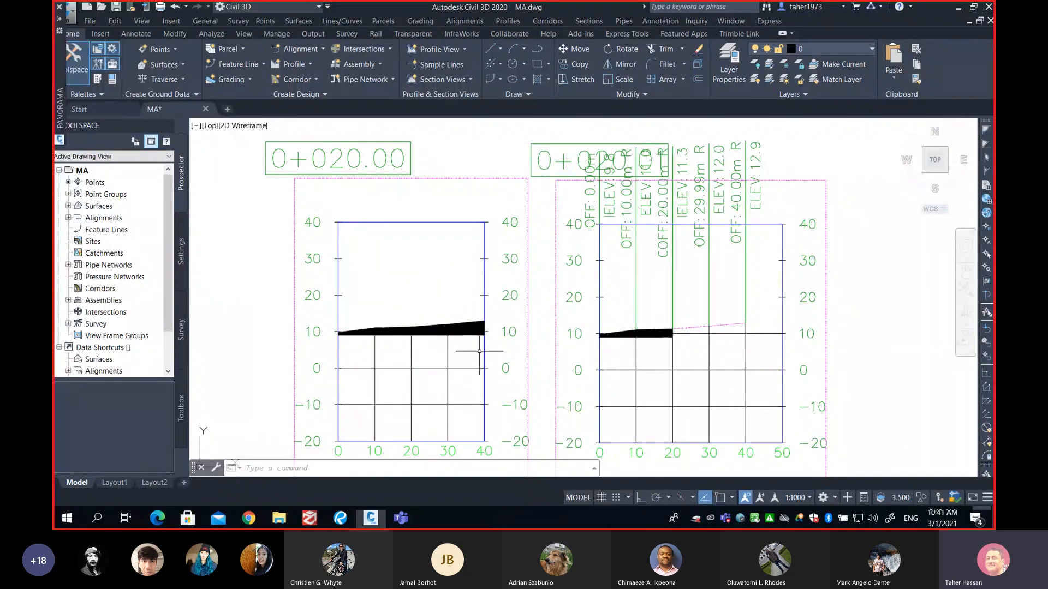
pyautogui.moveTo(702, 357)
pyautogui.moveTo(624, 344)
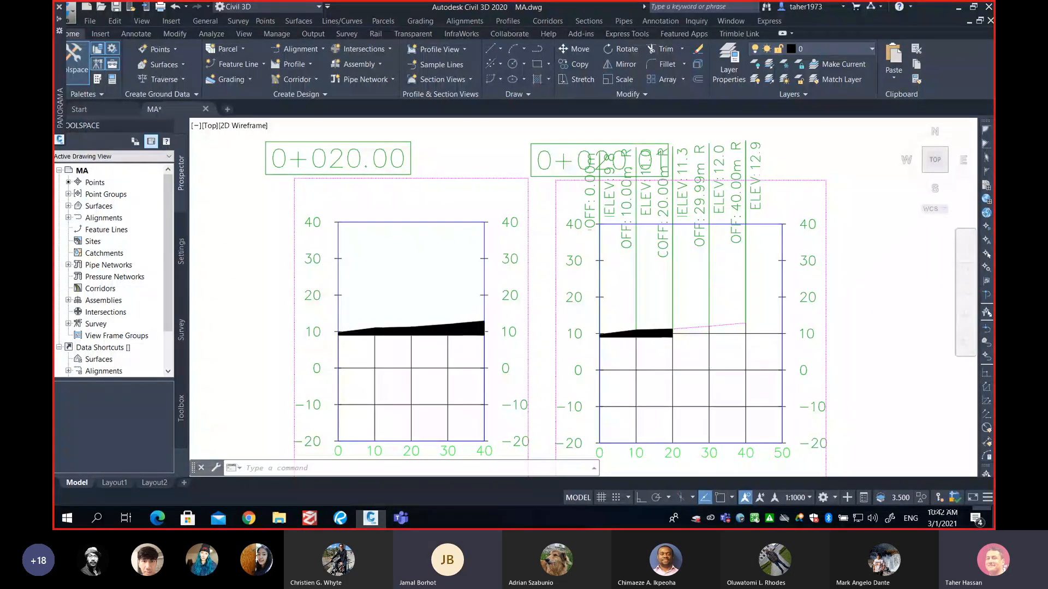
pyautogui.scroll(-5, 624, 345)
pyautogui.scroll(5, 592, 320)
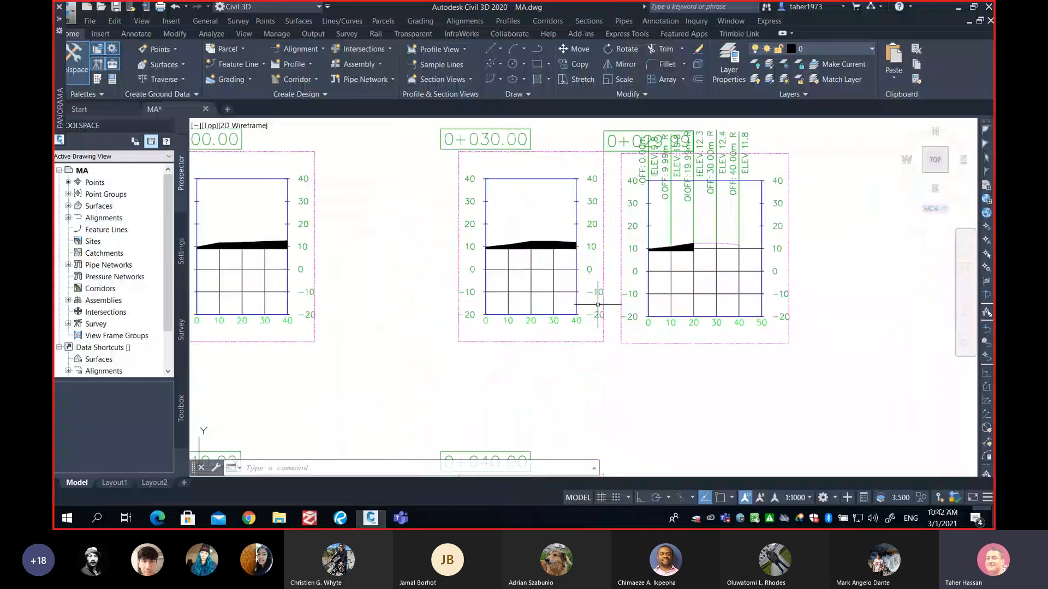
pyautogui.moveTo(615, 276); pyautogui.dragTo(591, 366, button='middle')
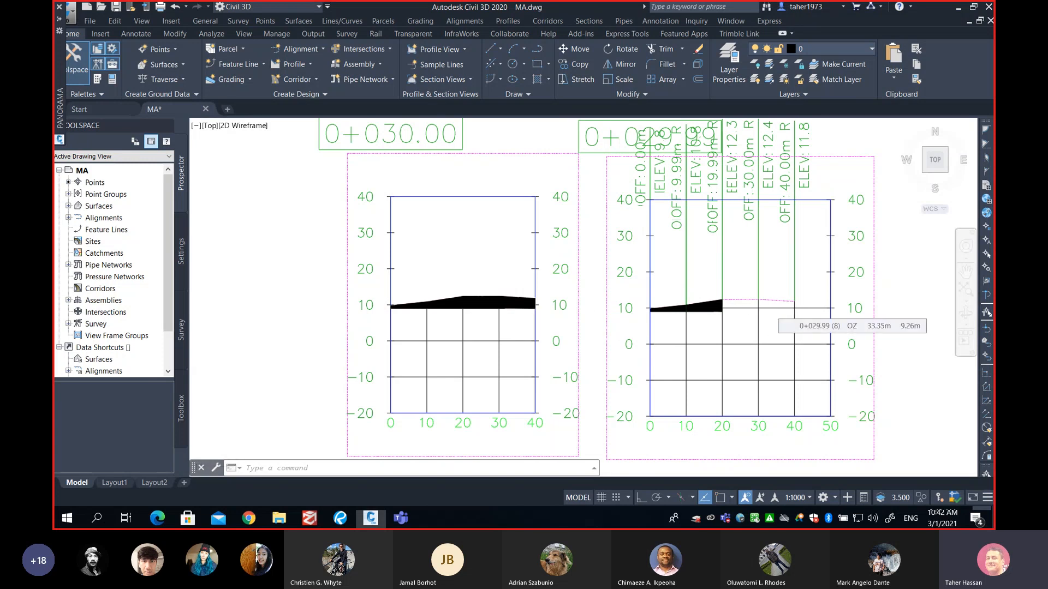
# Step: Draw a rectangle around station 0+020.00 in the Total Volume Table
pyautogui.scroll(-4, 774, 310)
pyautogui.moveTo(801, 336)
pyautogui.mouseDown(button='middle')
pyautogui.moveTo(568, 306)
pyautogui.moveTo(524, 327)
pyautogui.mouseUp(button='middle')
pyautogui.scroll(1, 633, 322)
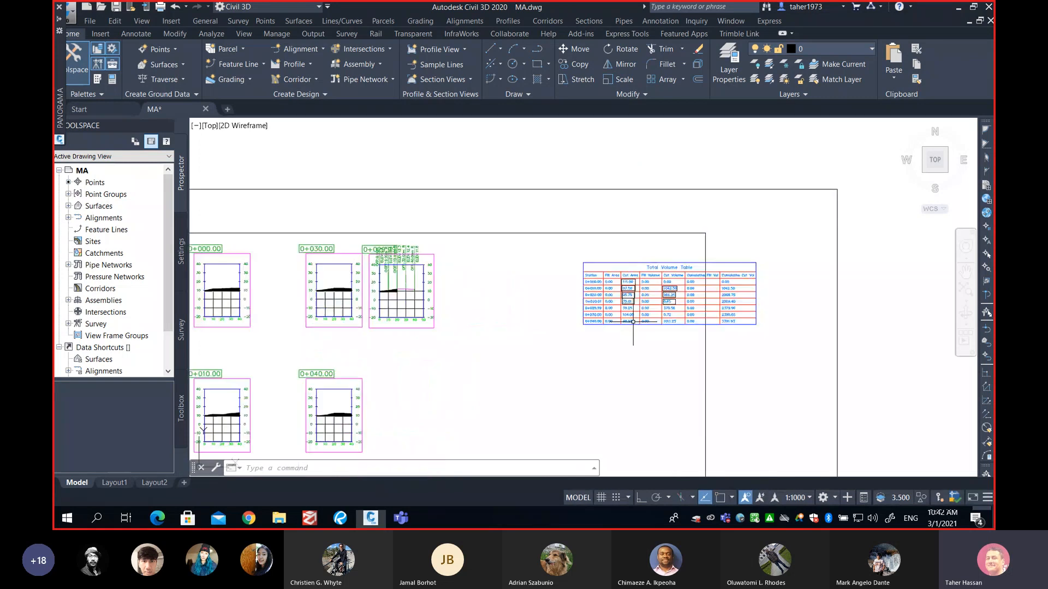
pyautogui.scroll(4, 633, 321)
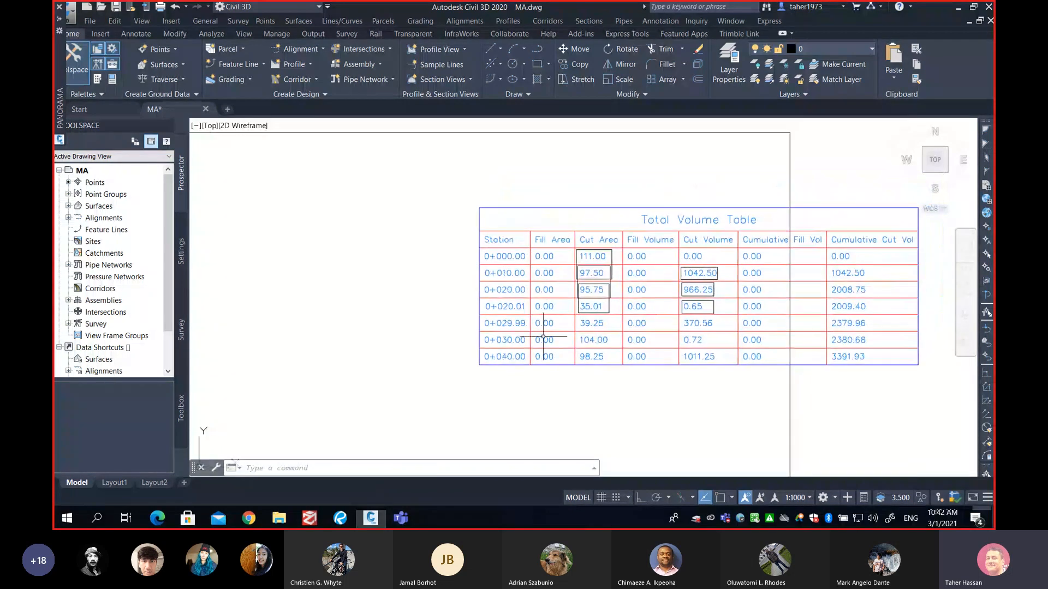
pyautogui.scroll(2, 543, 336)
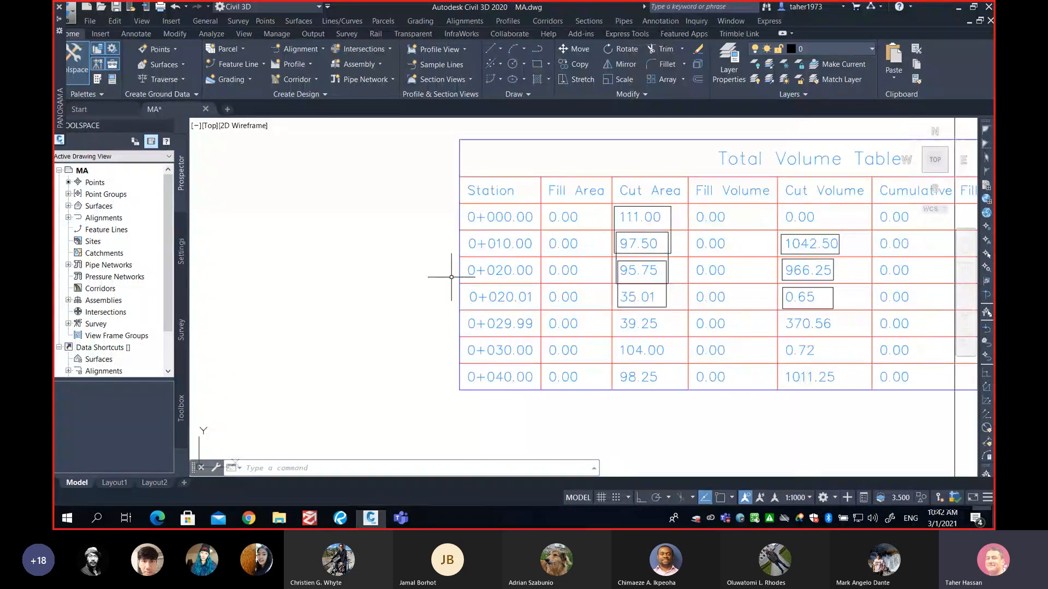
pyautogui.write('aec')
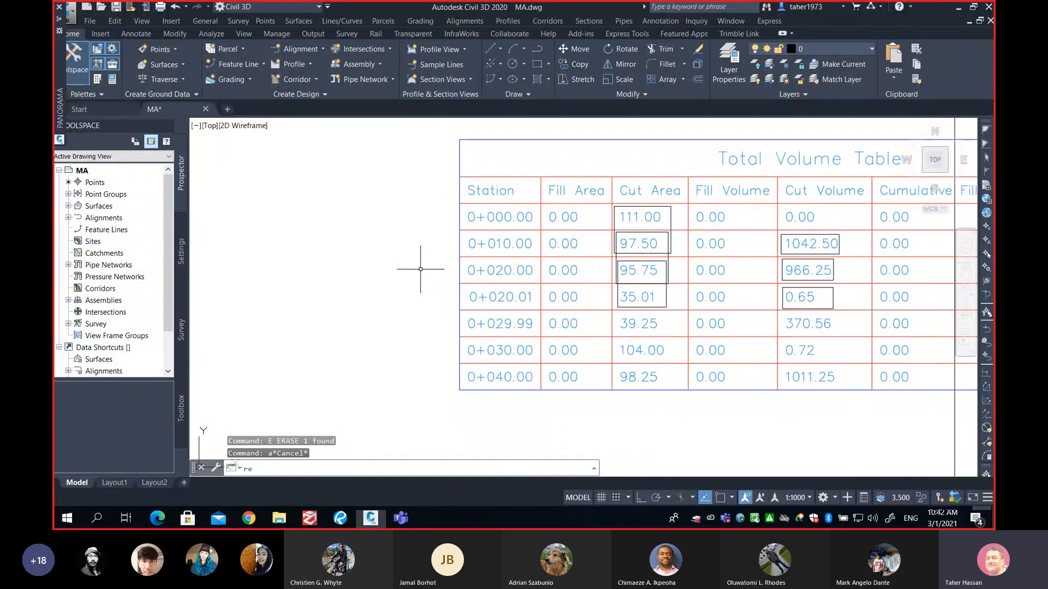
pyautogui.press('Return')
pyautogui.click(461, 257)
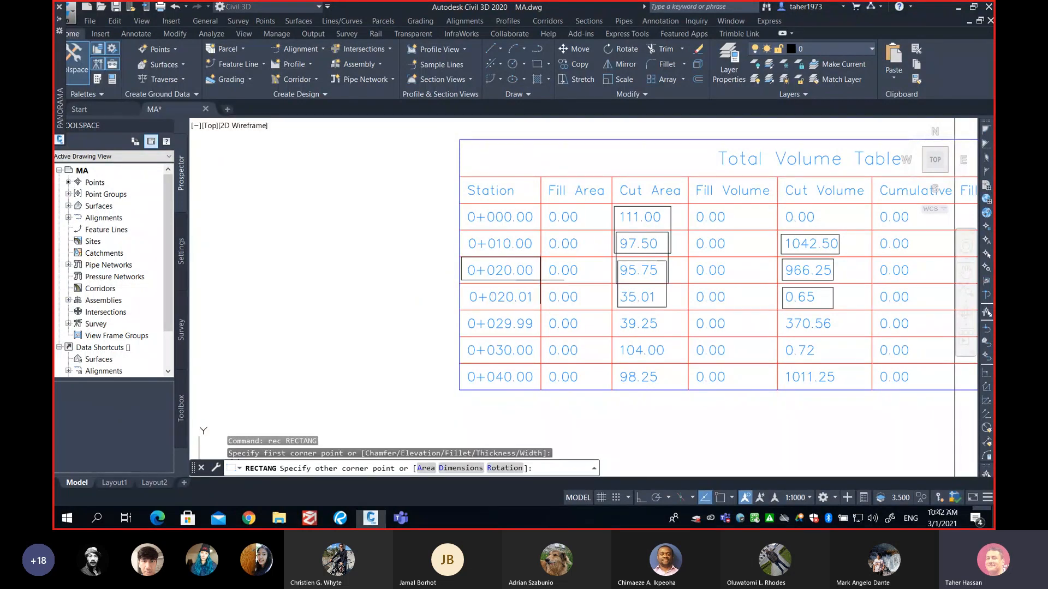
pyautogui.click(538, 282)
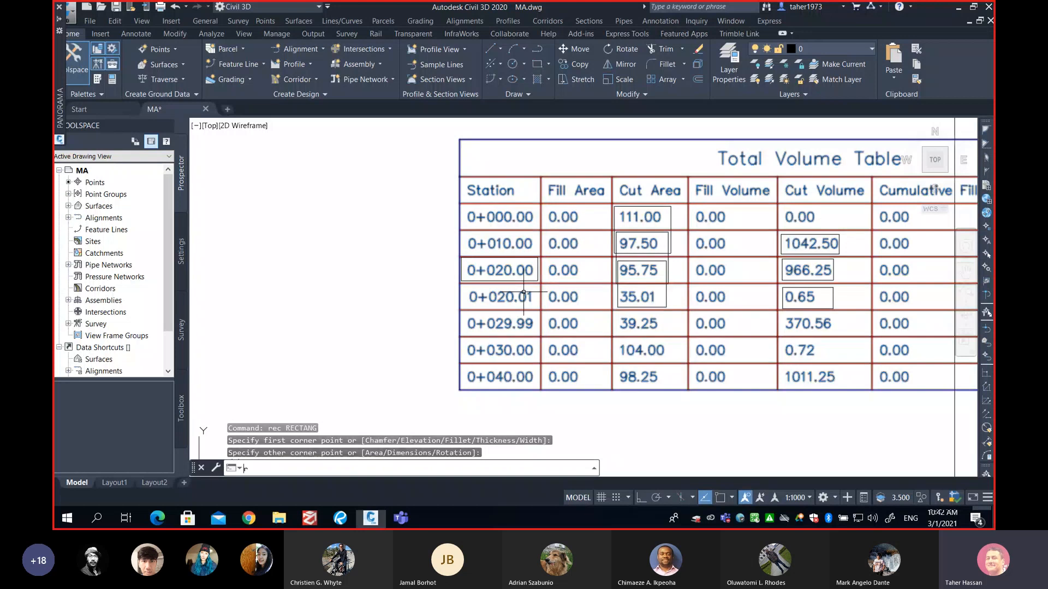
# Step: Draw a rectangle around station 0+030.00 in the Total Volume Table
pyautogui.press('Return')
pyautogui.click(460, 338)
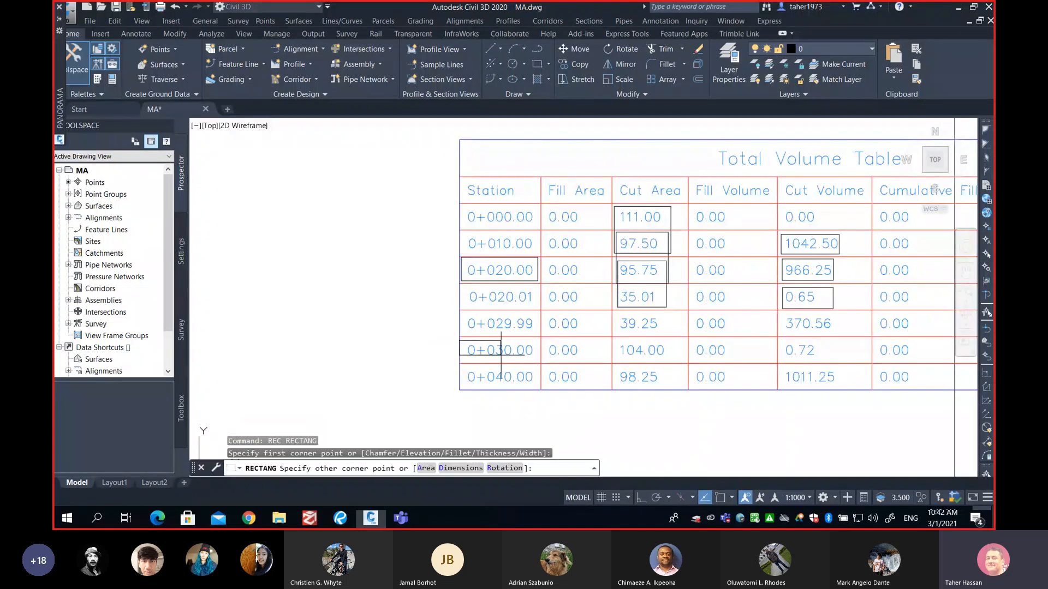
pyautogui.click(536, 359)
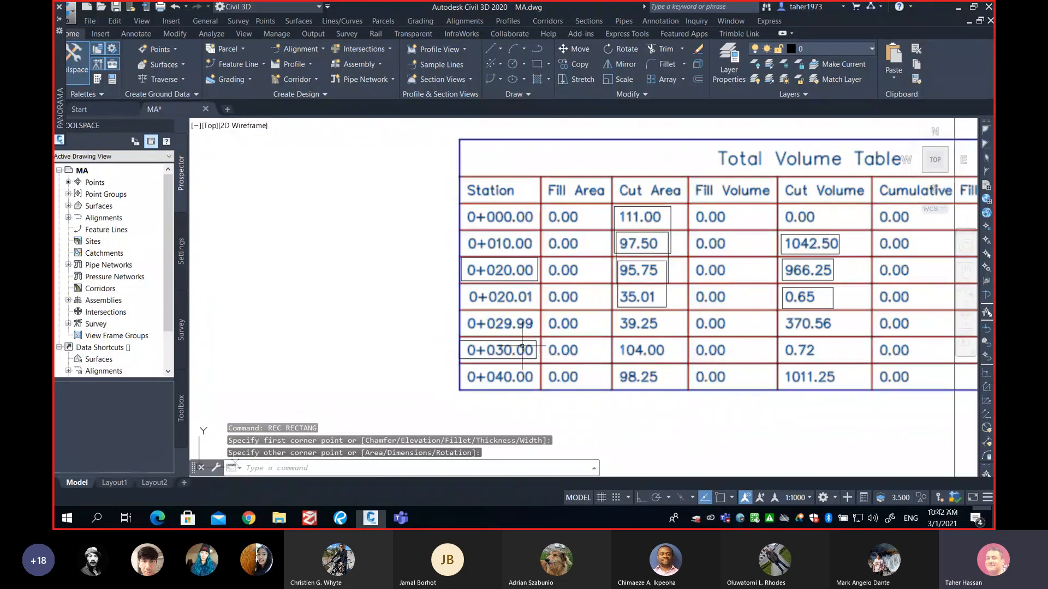
pyautogui.press('Escape')
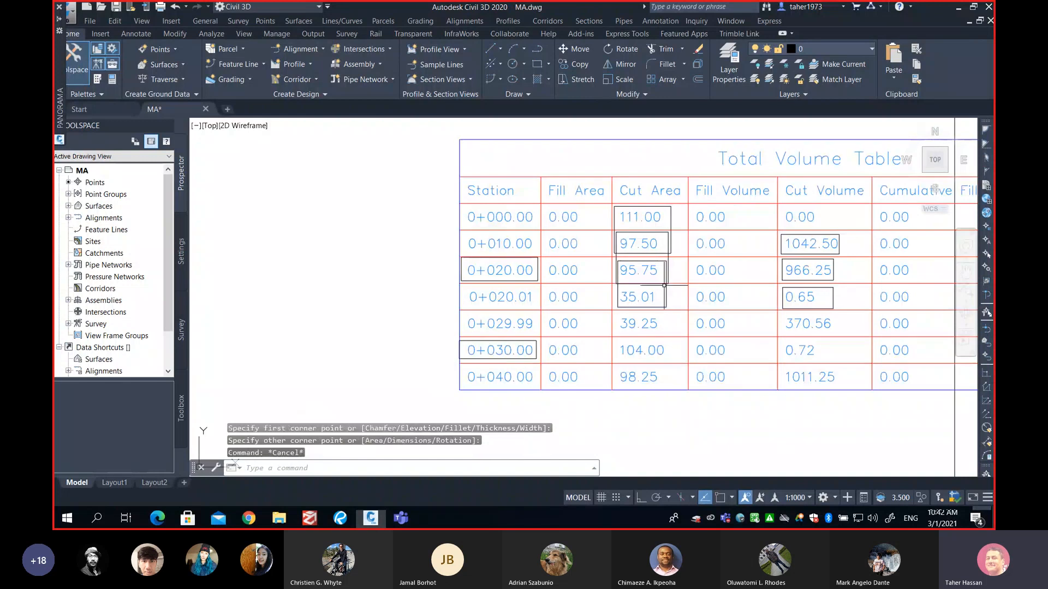
# Step: Erase the rectangles around the Cut Area values of stations 0+000.00 through 0+020.01 in the Total Volume Table
pyautogui.scroll(2, 668, 254)
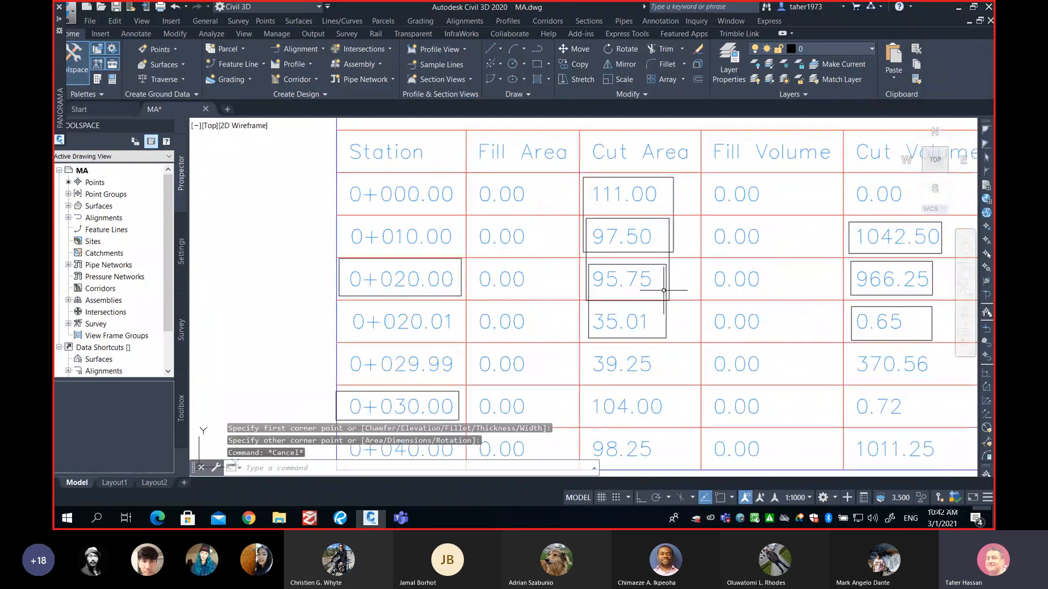
pyautogui.scroll(3, 664, 290)
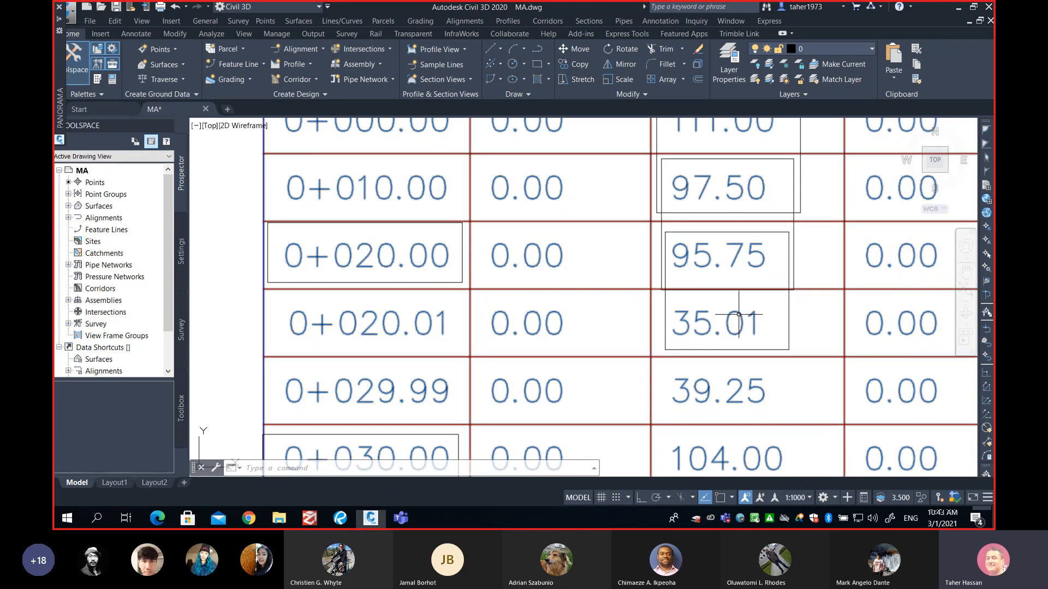
pyautogui.scroll(-3, 737, 310)
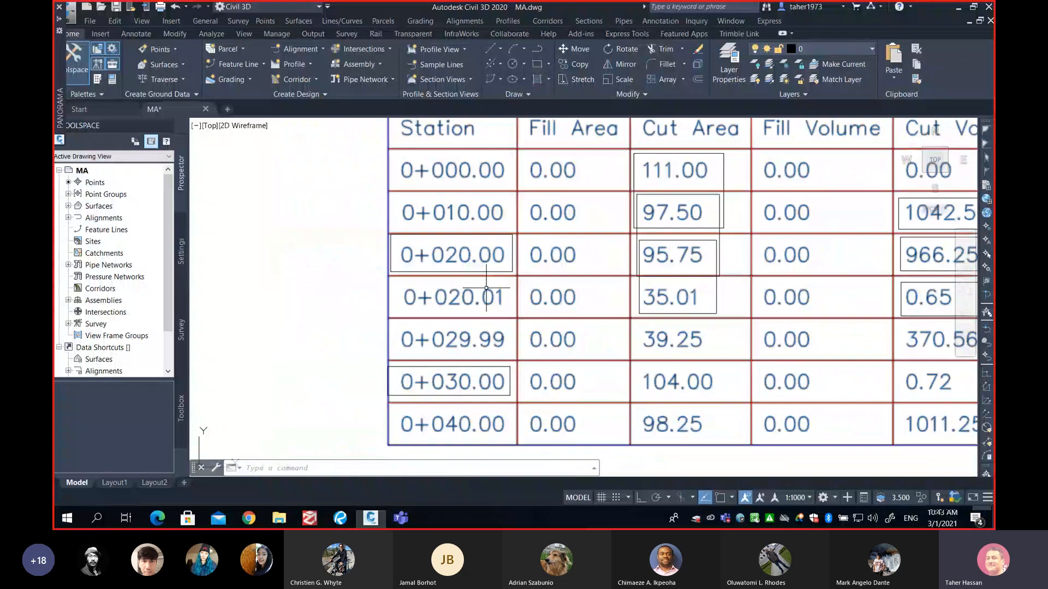
pyautogui.press('Escape')
pyautogui.press('Escape')
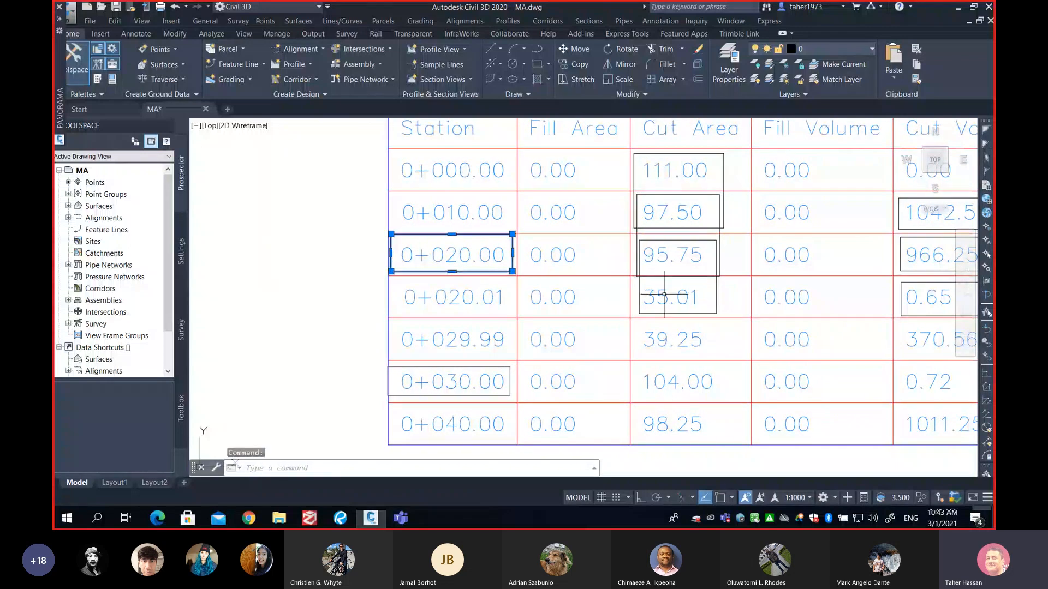
pyautogui.scroll(-2, 632, 314)
pyautogui.click(620, 326)
pyautogui.click(704, 204)
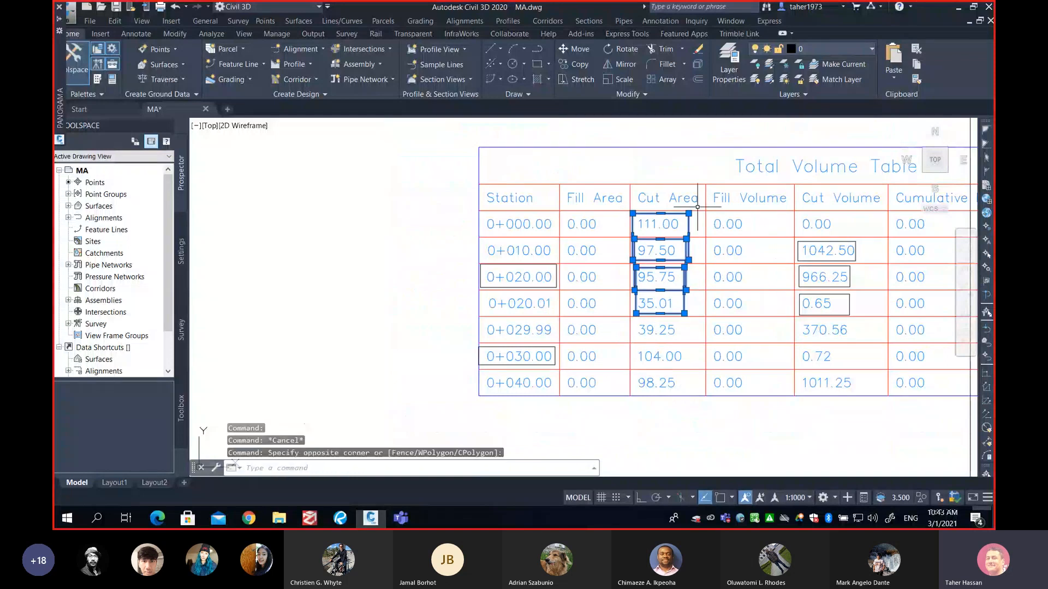
pyautogui.write('e')
pyautogui.press('Return')
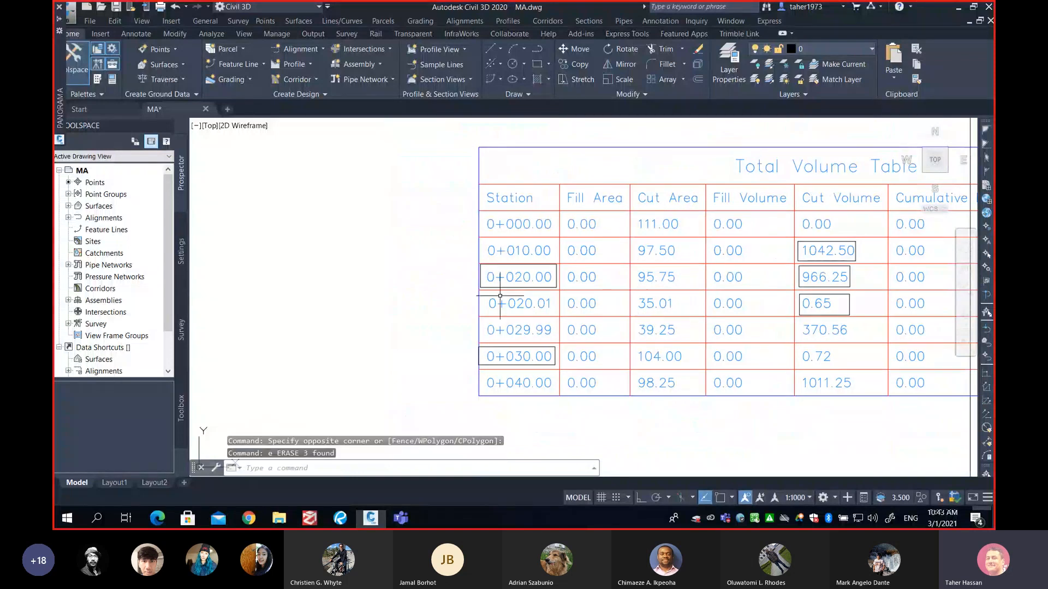
# Step: Move the rectangle around station 0+020.00 down one row so it frames station 0+020.01
pyautogui.scroll(2, 499, 296)
pyautogui.click(503, 268)
pyautogui.click(505, 289)
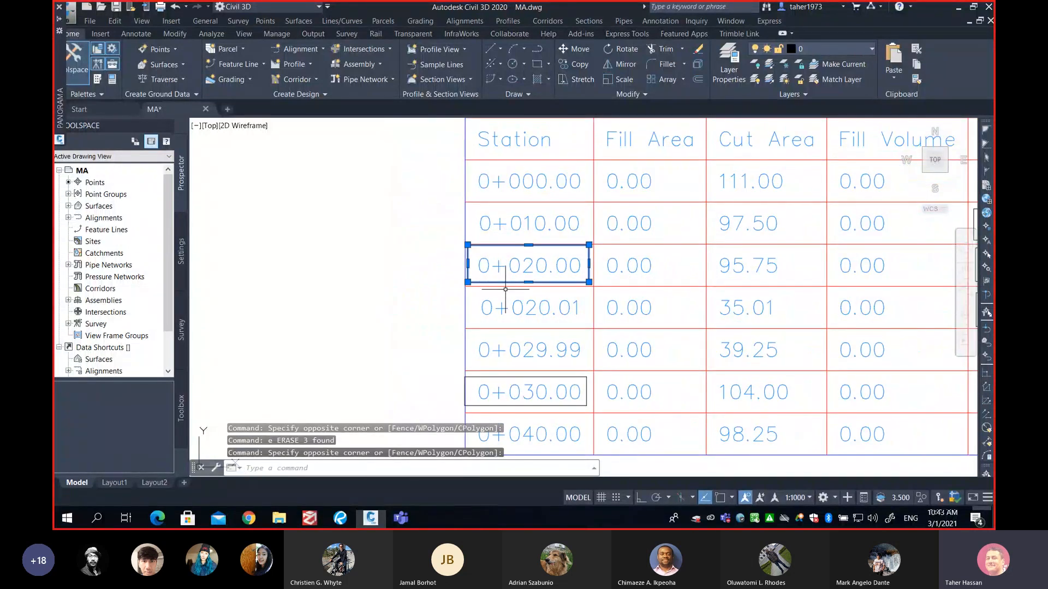
pyautogui.write('m')
pyautogui.press('Return')
pyautogui.click(388, 281)
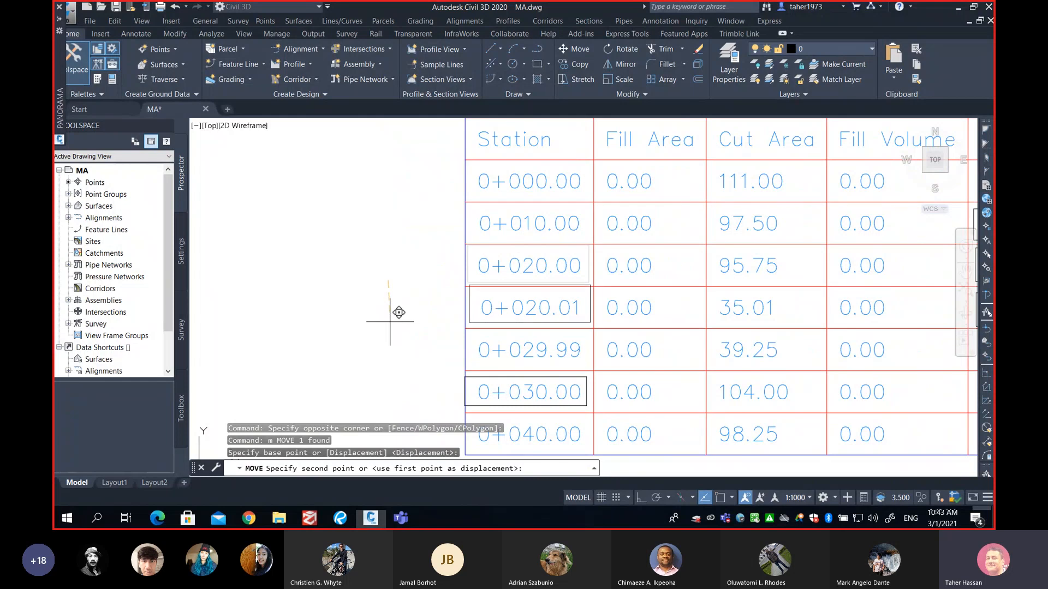
pyautogui.click(397, 316)
# Step: Move the rectangle around station 0+030.00 up one row so it frames station 0+029.99
pyautogui.press('Return')
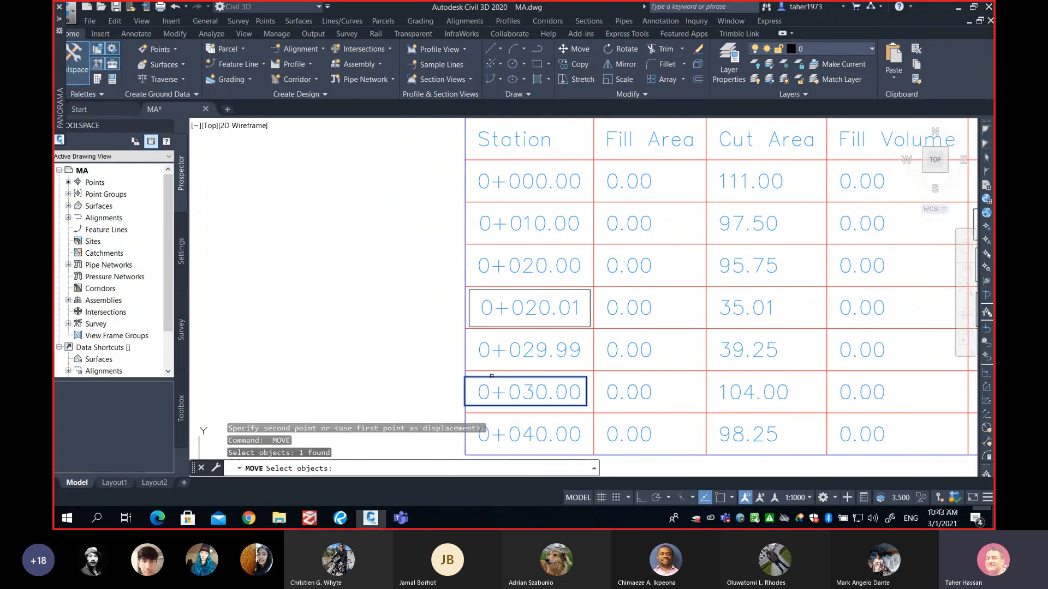
pyautogui.click(497, 380)
pyautogui.press('Return')
pyautogui.click(403, 410)
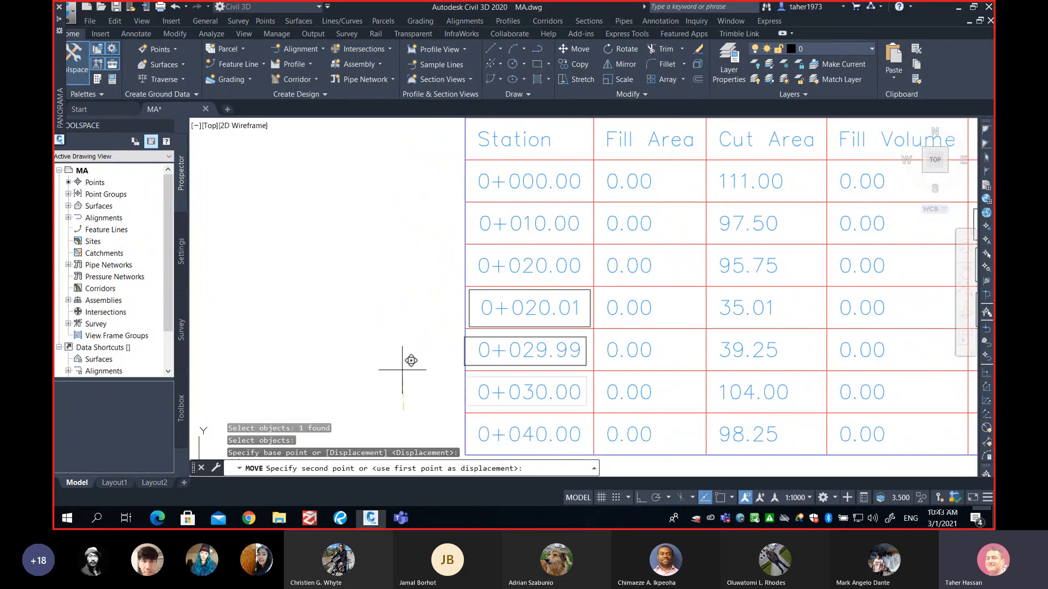
pyautogui.click(408, 360)
# Step: Erase the rectangles around the Cut Volume values of stations 0+010.00, 0+020.00 and 0+020.01
pyautogui.scroll(2, 536, 364)
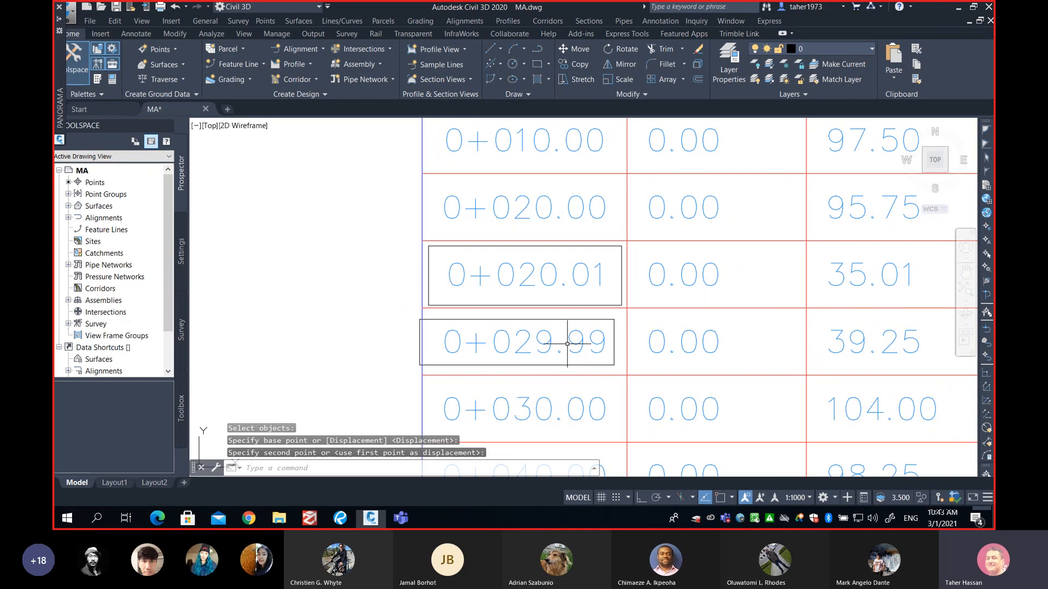
pyautogui.moveTo(586, 336); pyautogui.dragTo(538, 322, button='middle')
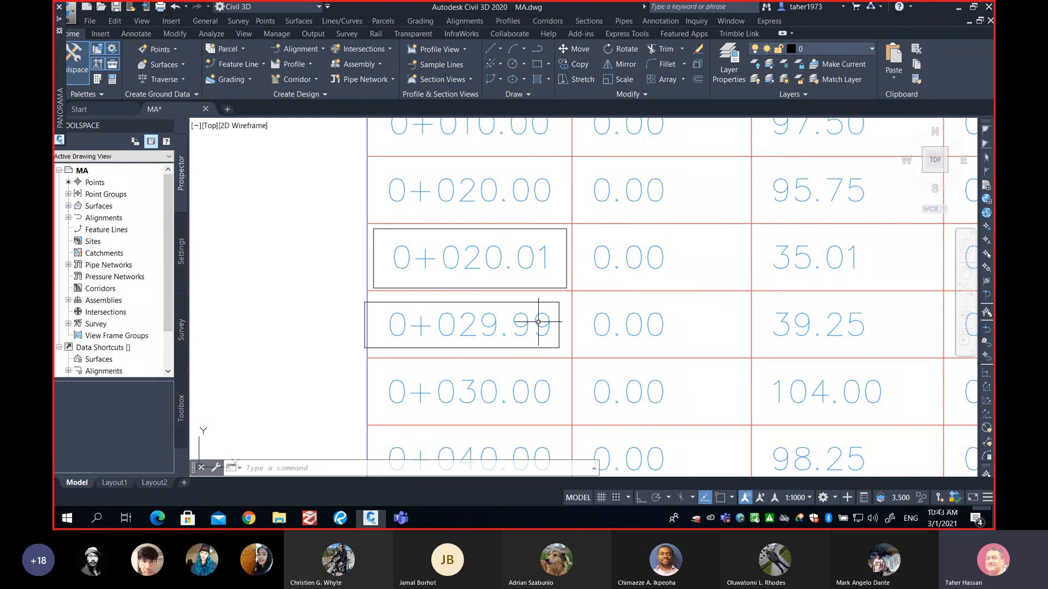
pyautogui.scroll(-2, 555, 322)
pyautogui.moveTo(716, 322); pyautogui.dragTo(580, 343, button='middle')
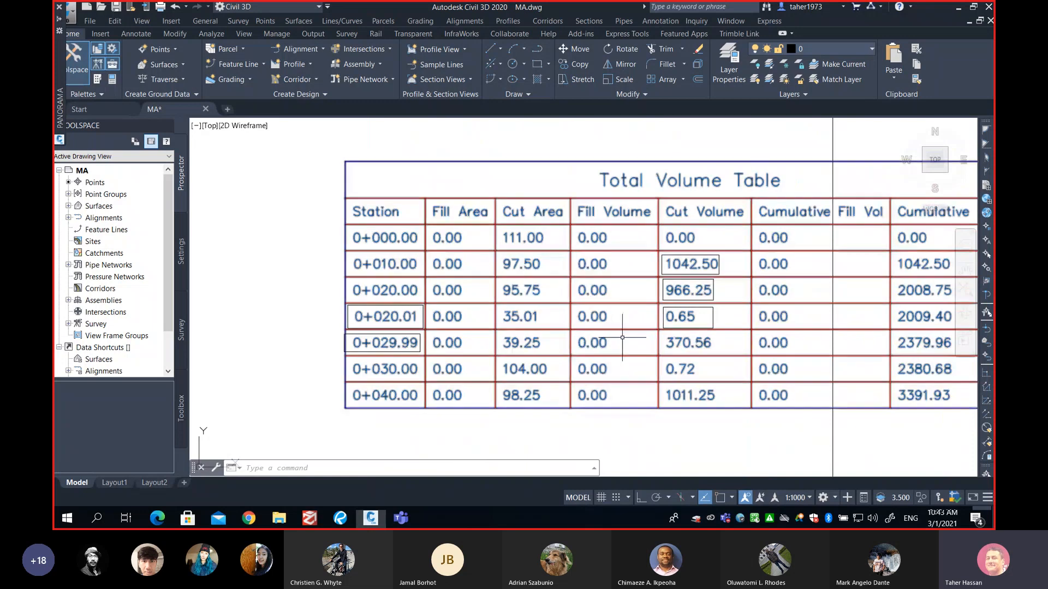
pyautogui.click(634, 334)
pyautogui.click(732, 238)
pyautogui.write('e')
pyautogui.press('Return')
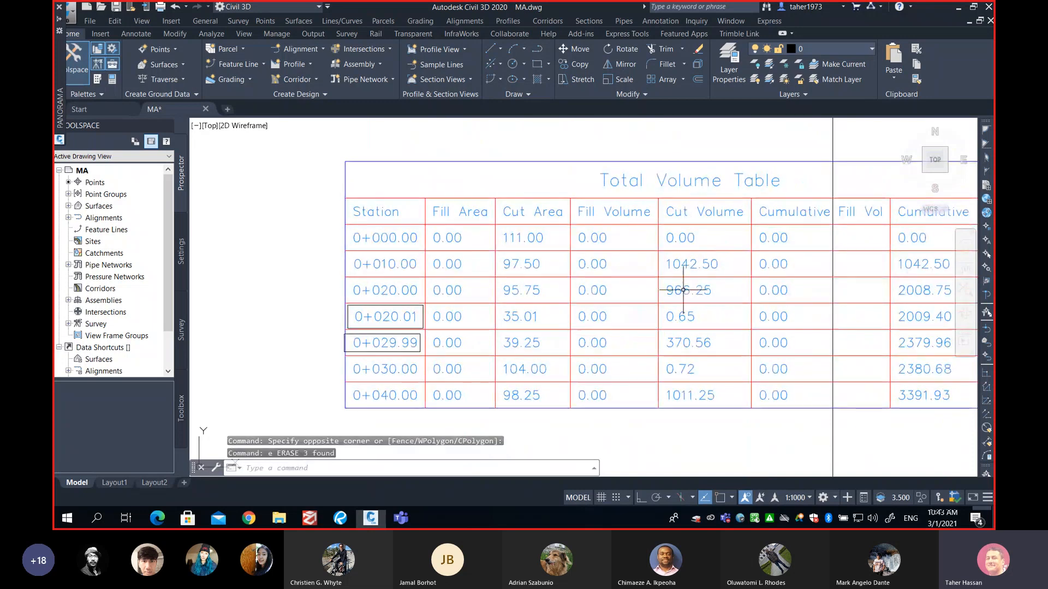
# Step: Draw rectangles around the Cut Area values of stations 0+020.00 and 0+020.01 in the Total Volume Table
pyautogui.scroll(4, 573, 313)
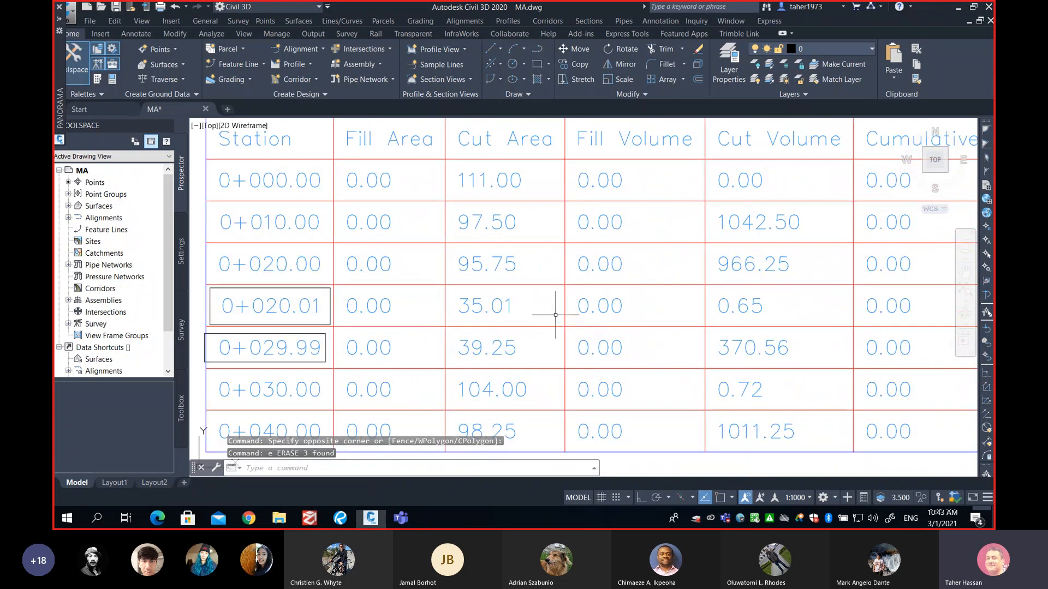
pyautogui.moveTo(590, 301); pyautogui.dragTo(731, 287, button='middle')
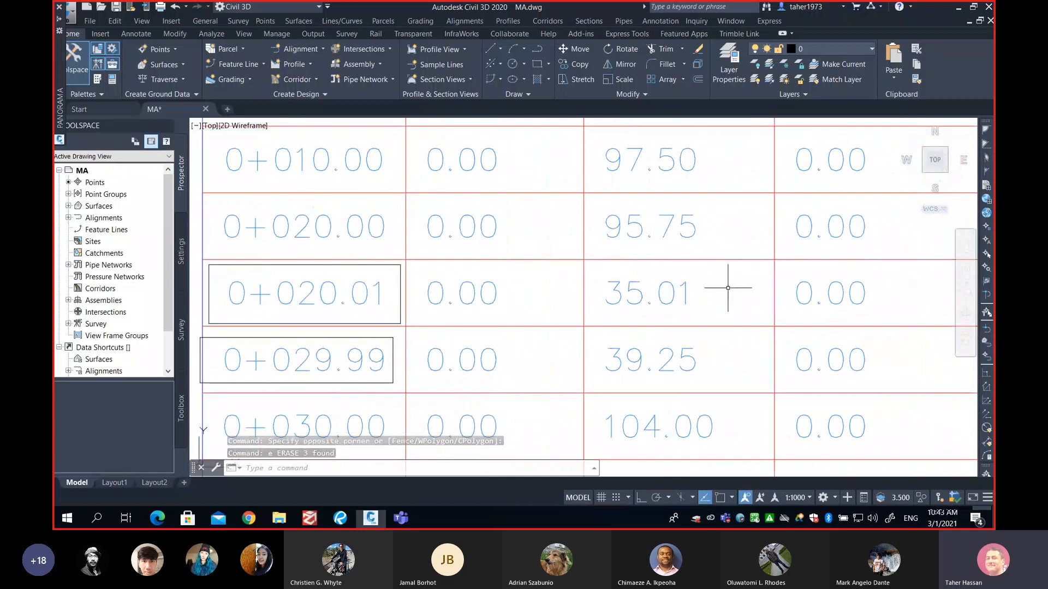
pyautogui.write('rec')
pyautogui.press('Return')
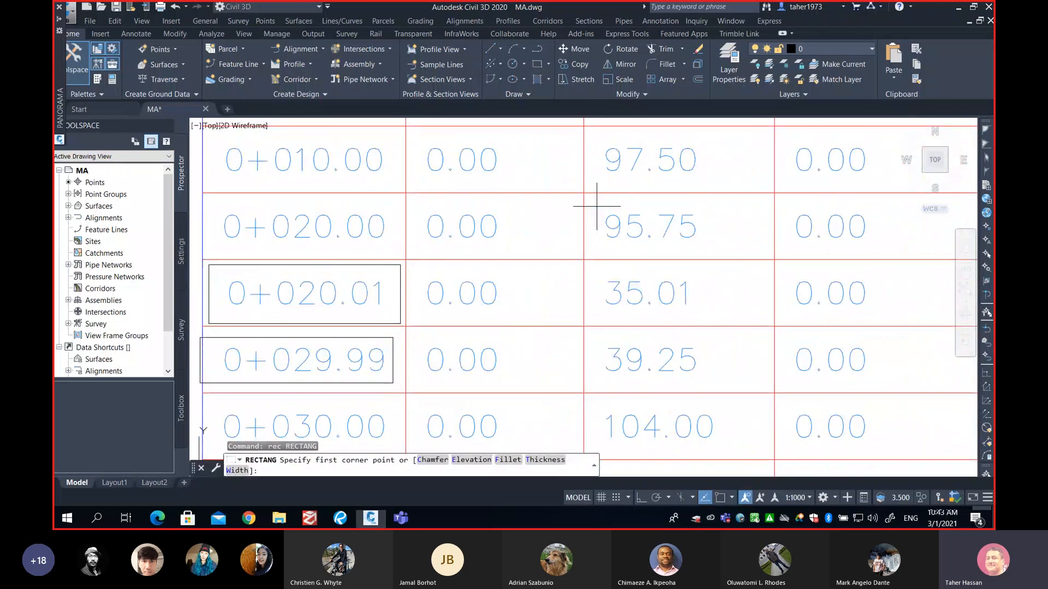
pyautogui.click(595, 202)
pyautogui.click(707, 246)
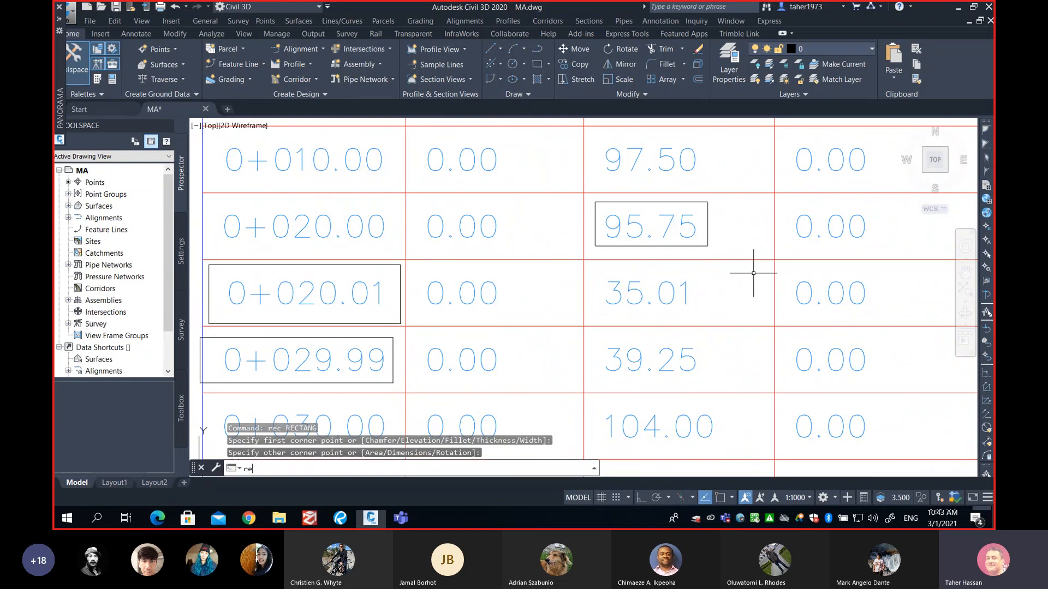
pyautogui.press('Return')
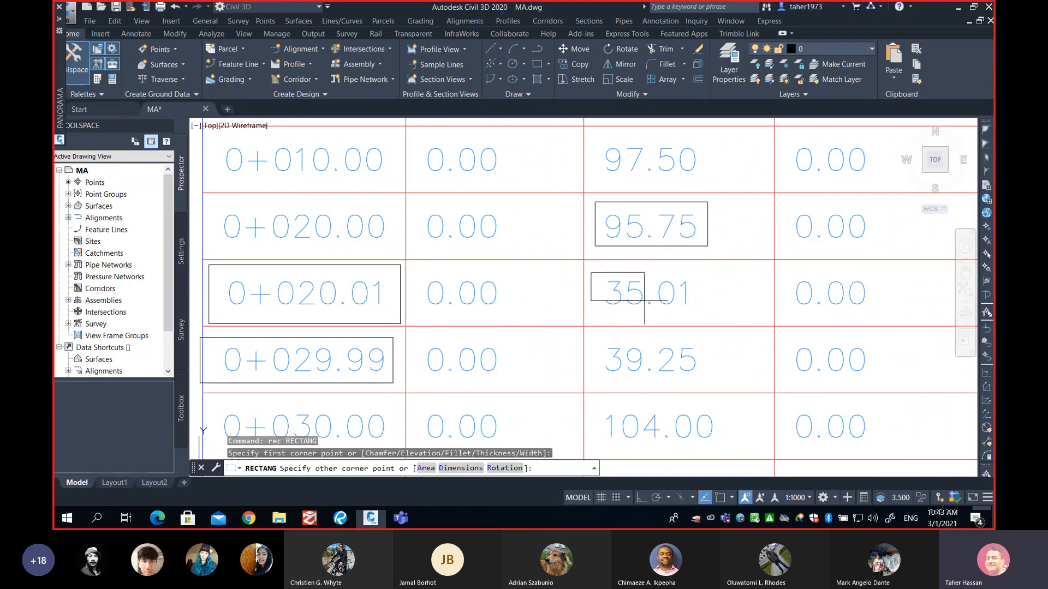
pyautogui.click(699, 314)
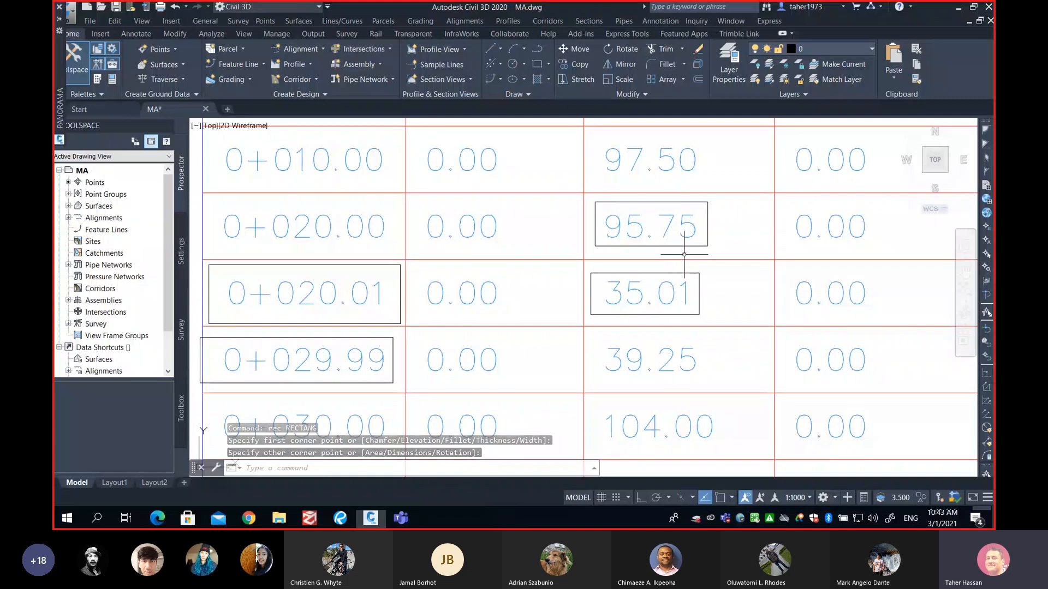
# Step: Examine the Cut Volume and Cumulative Cut Vol columns around stations 0+020.01 and 0+029.99
pyautogui.moveTo(687, 255); pyautogui.dragTo(717, 252, button='middle')
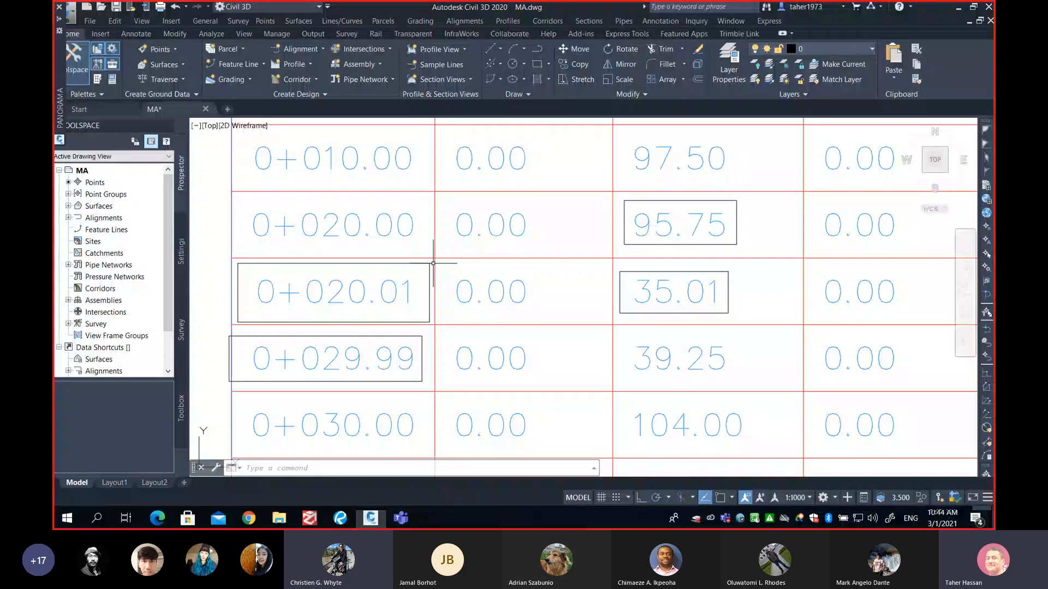
pyautogui.scroll(-2, 432, 263)
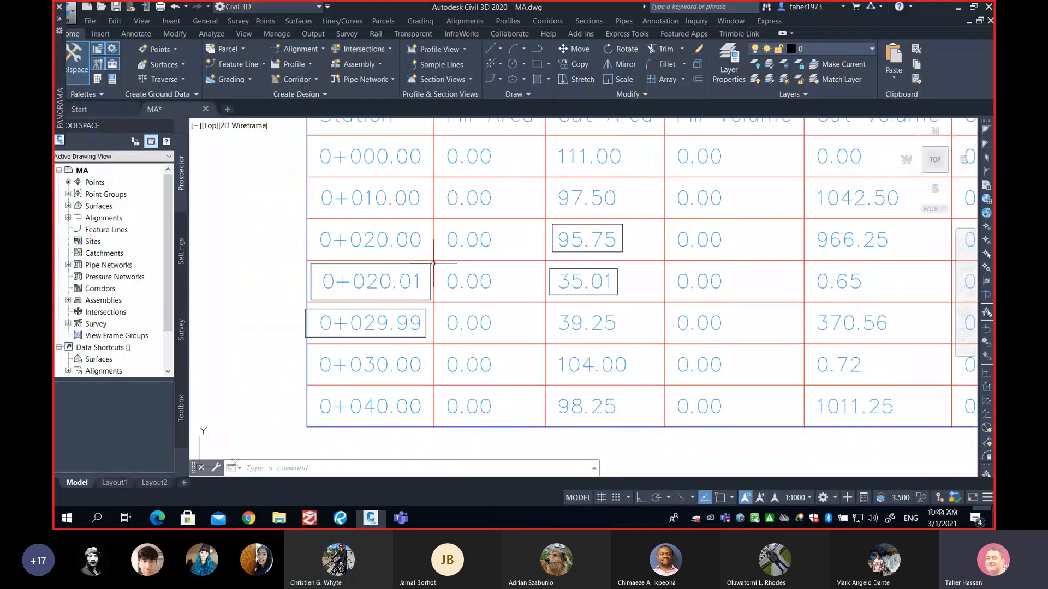
pyautogui.scroll(-1, 789, 290)
pyautogui.scroll(3, 756, 300)
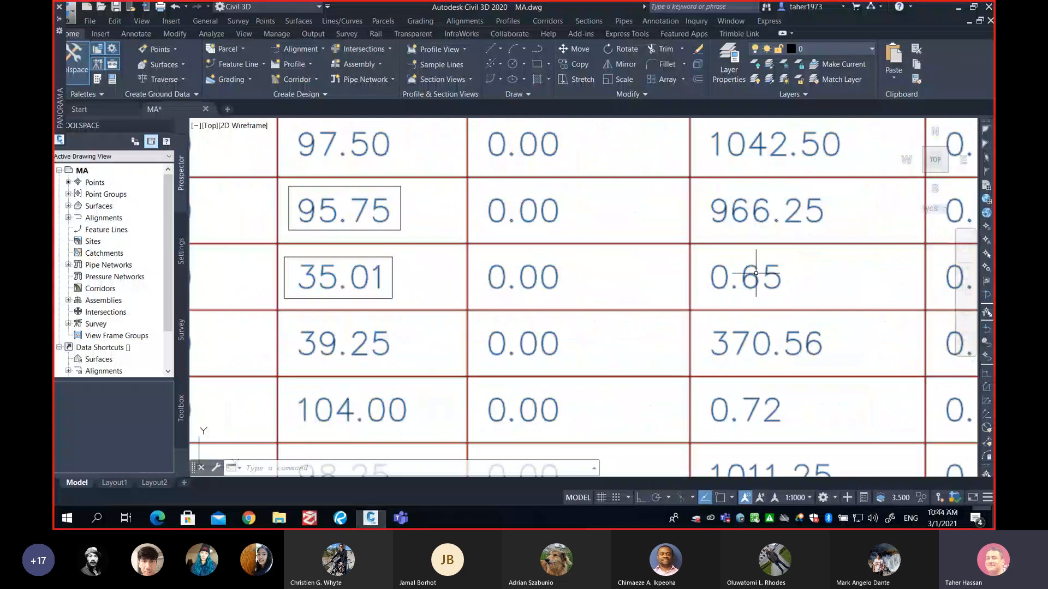
pyautogui.scroll(-3, 755, 273)
pyautogui.scroll(2, 589, 297)
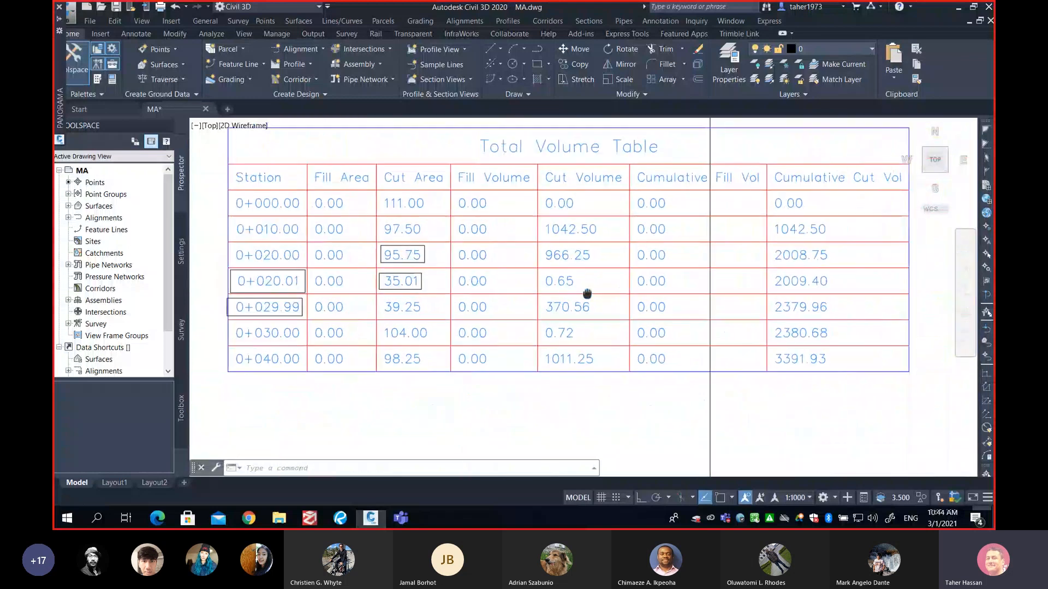
pyautogui.moveTo(678, 320)
pyautogui.mouseDown(button='middle')
pyautogui.moveTo(582, 311)
pyautogui.moveTo(584, 326)
pyautogui.mouseUp(button='middle')
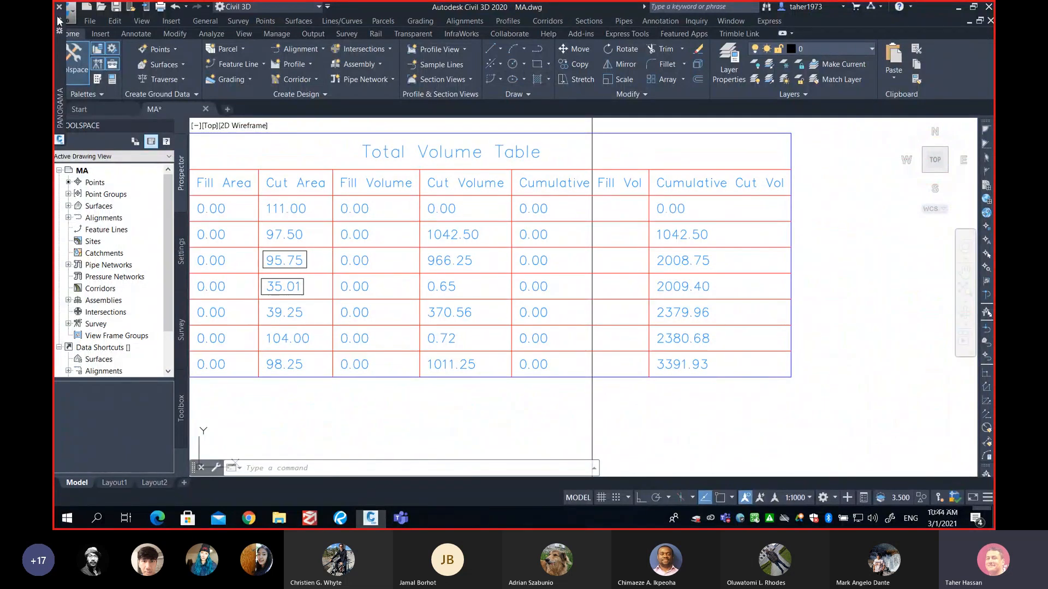
# Step: Compare the table's cumulative cut volume with the CUT-FILL surface volume and the grid calculation in the SURV325 Earthworks Part 2 PDF
pyautogui.moveTo(58, 20)
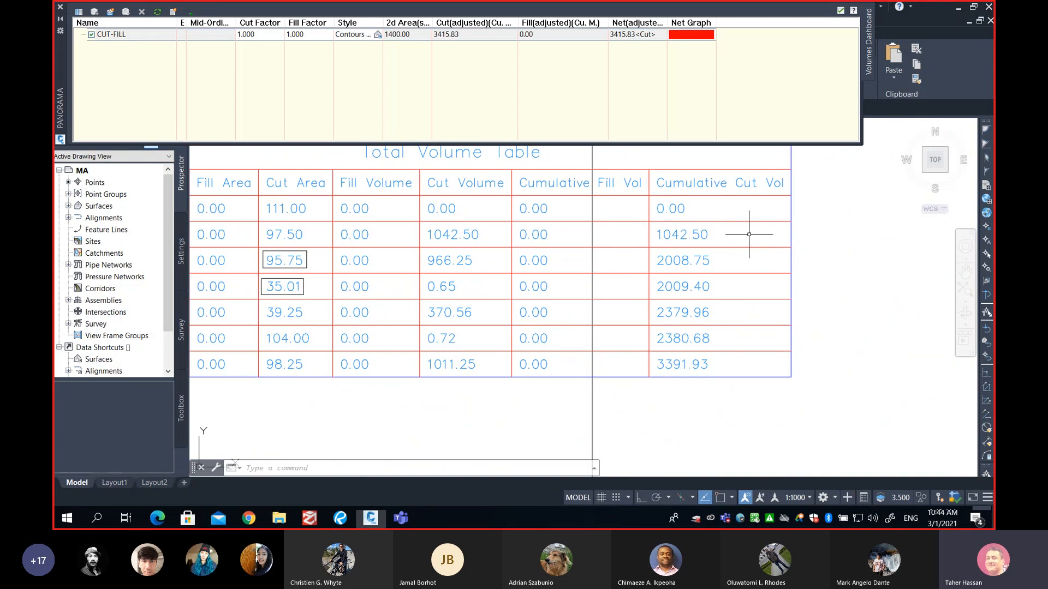
pyautogui.click(340, 518)
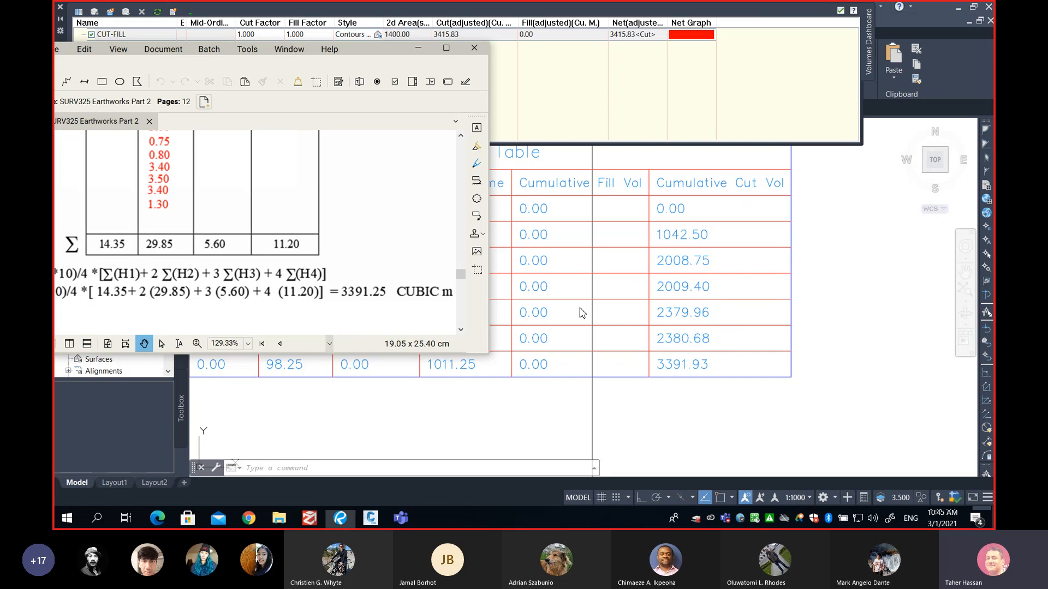
pyautogui.click(418, 49)
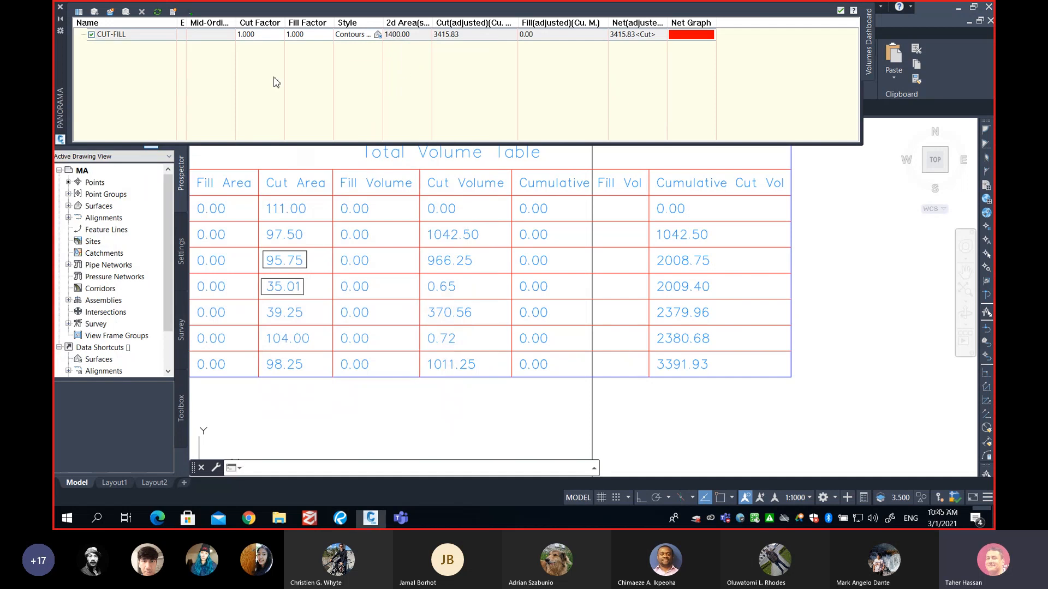
pyautogui.click(61, 21)
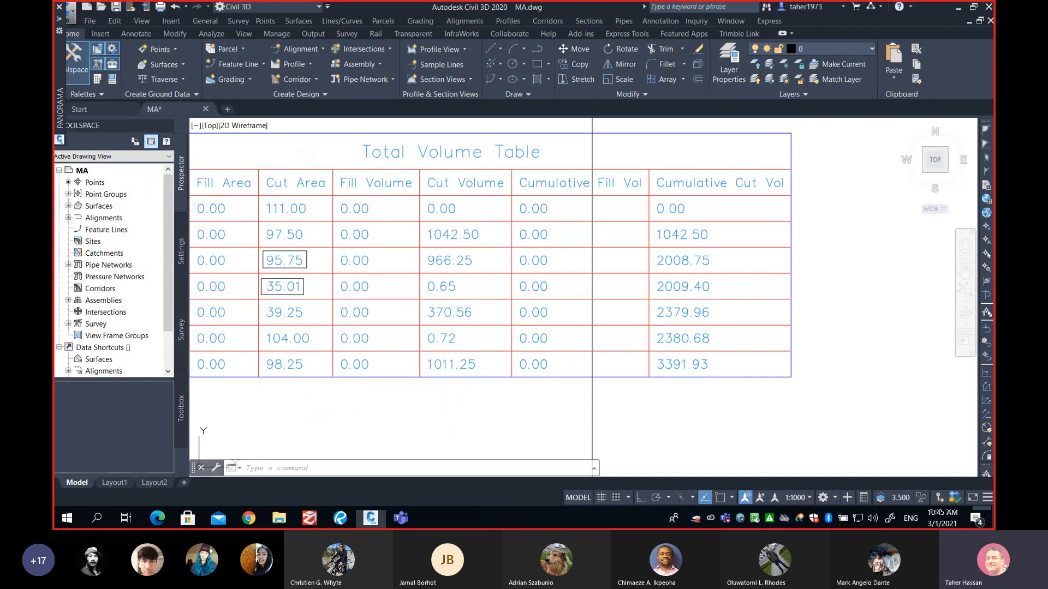
# Step: Examine the excavation grid plan, checking the notch's spot elevations and sample lines along My Volume Alignment
pyautogui.scroll(-4, 440, 256)
pyautogui.moveTo(385, 258); pyautogui.dragTo(634, 243, button='middle')
pyautogui.scroll(-4, 471, 249)
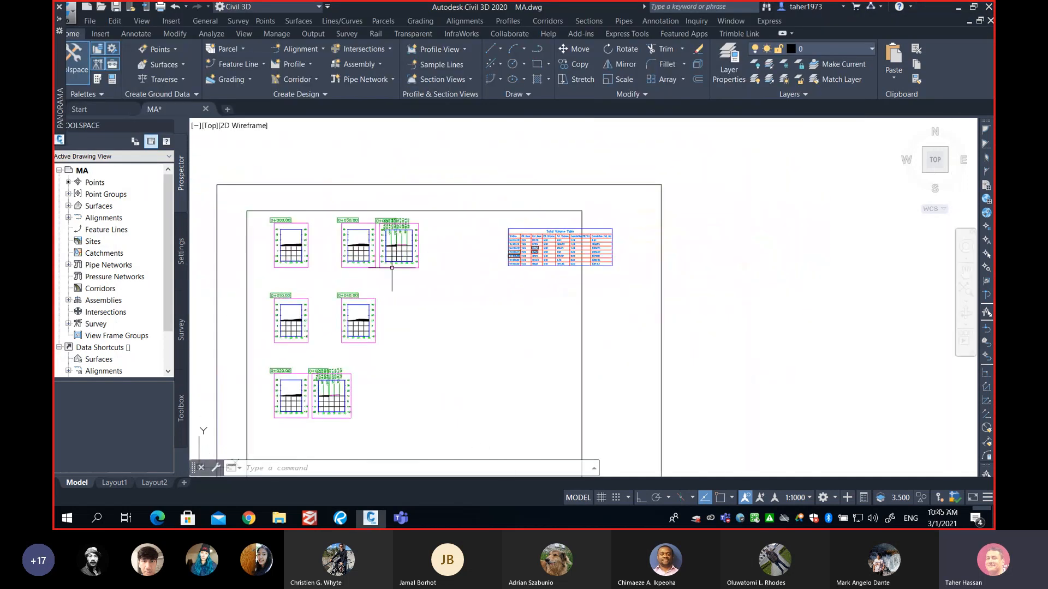
pyautogui.moveTo(375, 281); pyautogui.dragTo(632, 247, button='middle')
pyautogui.moveTo(373, 453); pyautogui.dragTo(459, 310, button='middle')
pyautogui.scroll(6, 459, 309)
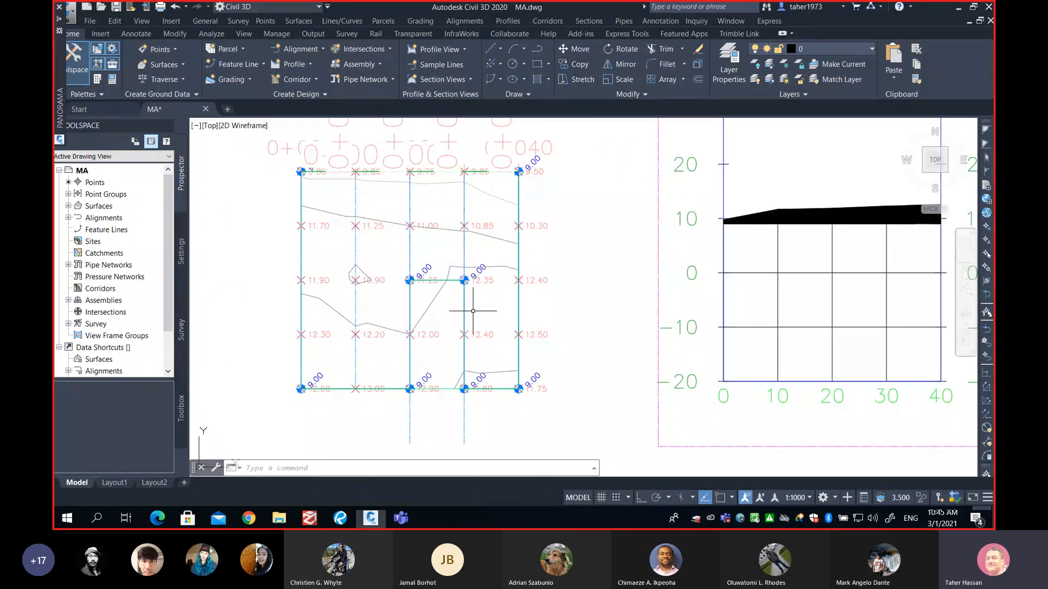
pyautogui.moveTo(473, 311)
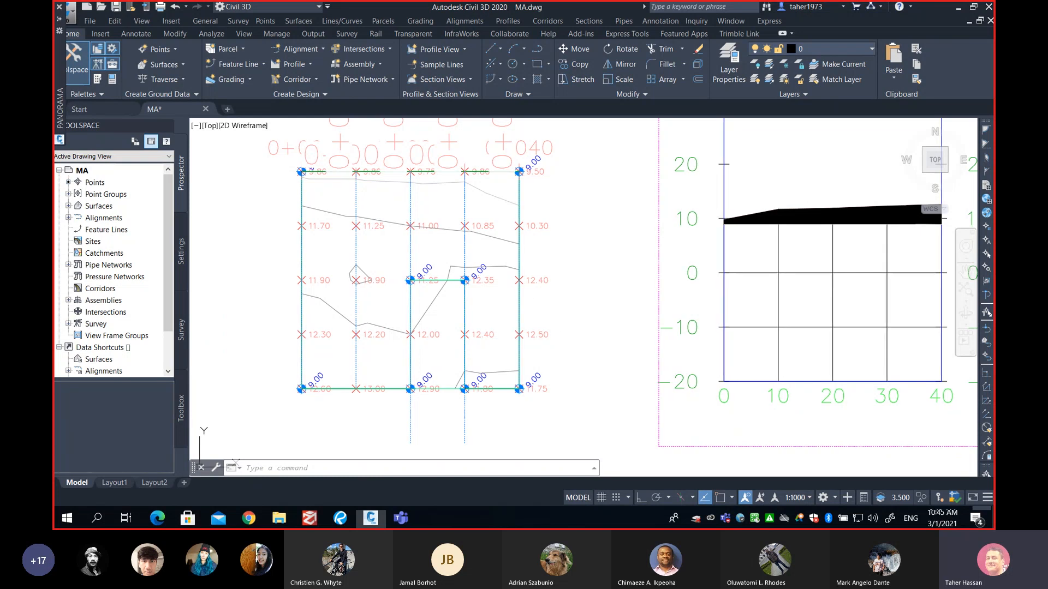
pyautogui.moveTo(552, 293); pyautogui.dragTo(595, 281, button='middle')
pyautogui.moveTo(592, 239); pyautogui.dragTo(635, 253, button='middle')
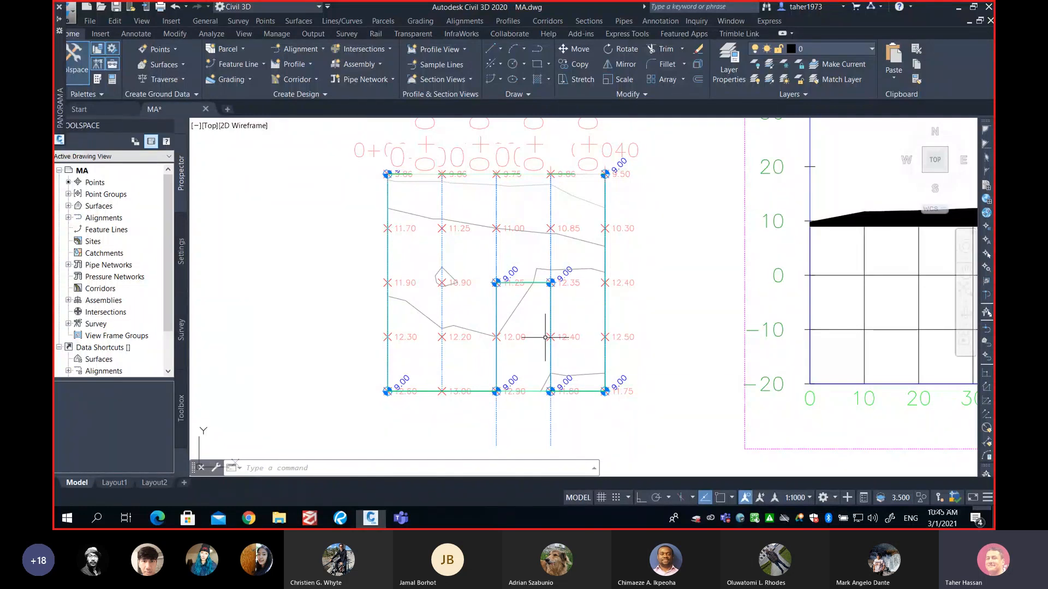
pyautogui.moveTo(545, 337)
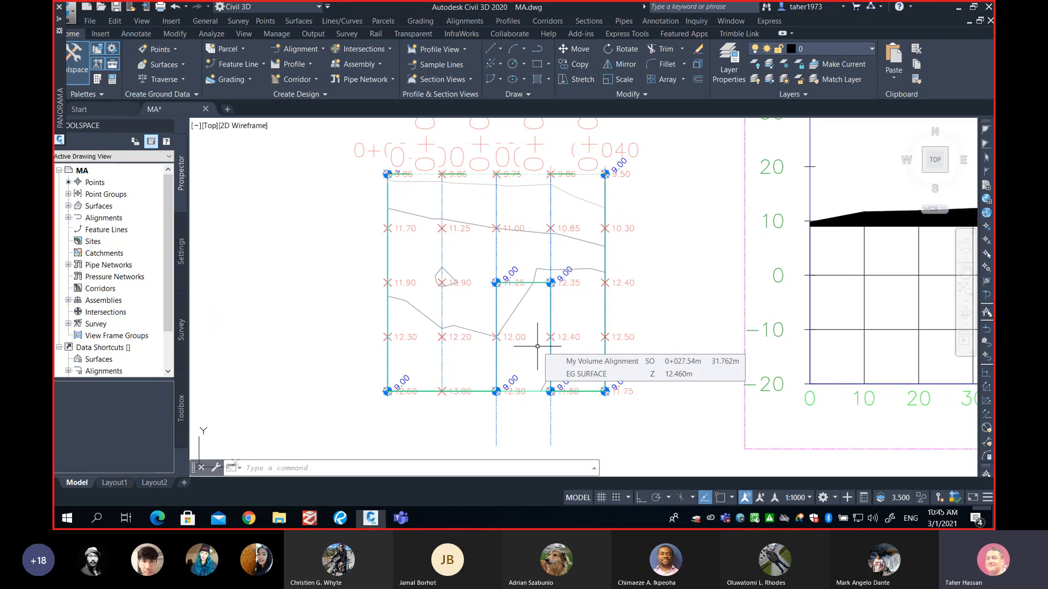
pyautogui.moveTo(599, 315)
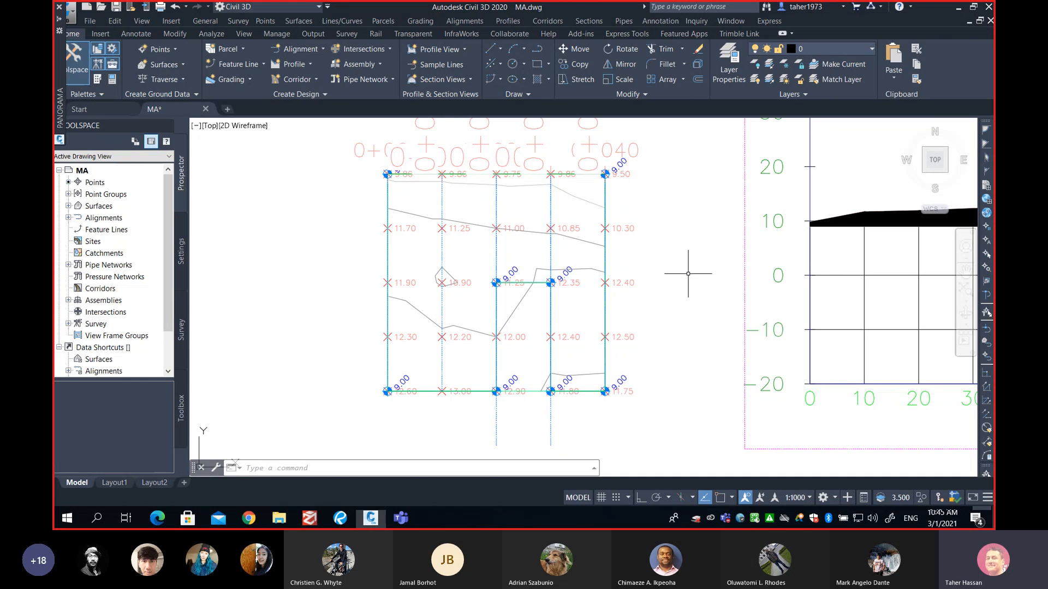
# Step: Inspect the section views at stations 0+020.00 and 0+020.01, together with the Total Volume Table
pyautogui.moveTo(691, 273)
pyautogui.mouseDown(button='middle')
pyautogui.moveTo(574, 262)
pyautogui.moveTo(537, 283)
pyautogui.moveTo(491, 358)
pyautogui.mouseUp(button='middle')
pyautogui.scroll(-5, 576, 264)
pyautogui.scroll(-3, 576, 263)
pyautogui.scroll(-2, 491, 357)
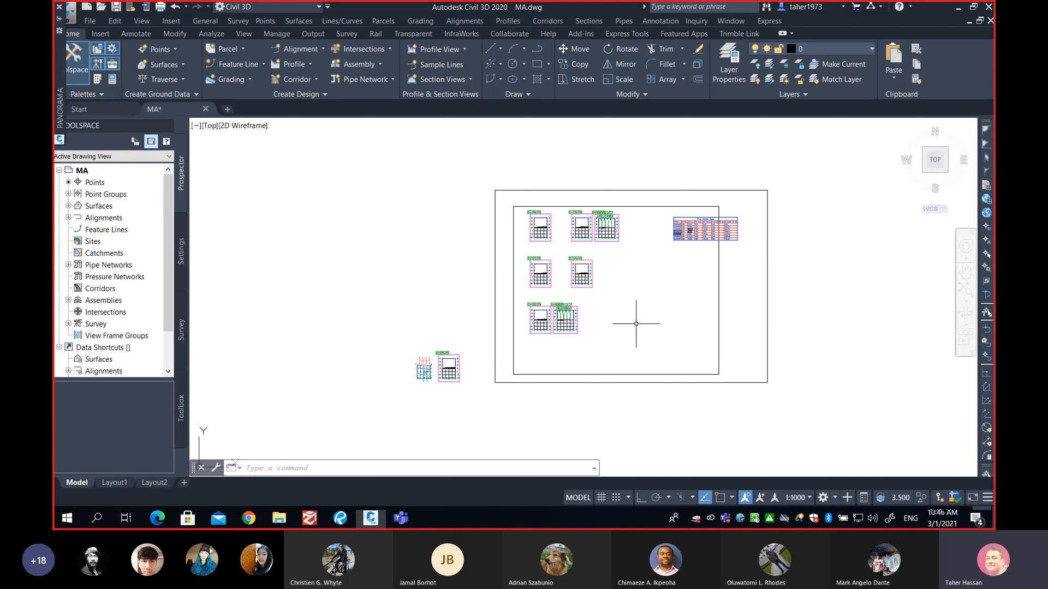
pyautogui.scroll(10, 532, 313)
pyautogui.scroll(-8, 697, 269)
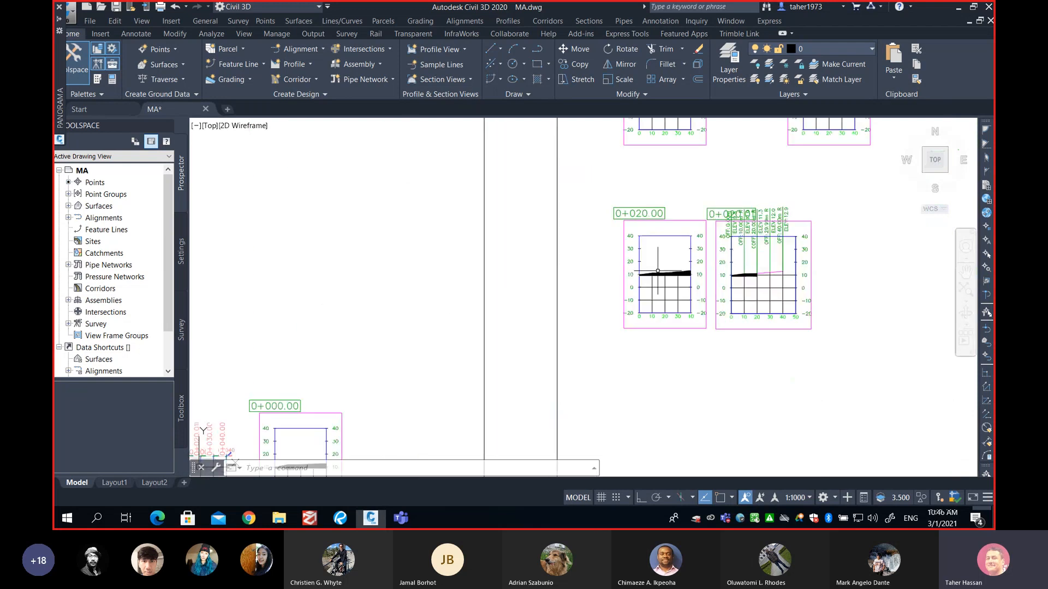
pyautogui.moveTo(806, 243); pyautogui.dragTo(507, 401, button='middle')
pyautogui.scroll(4, 644, 255)
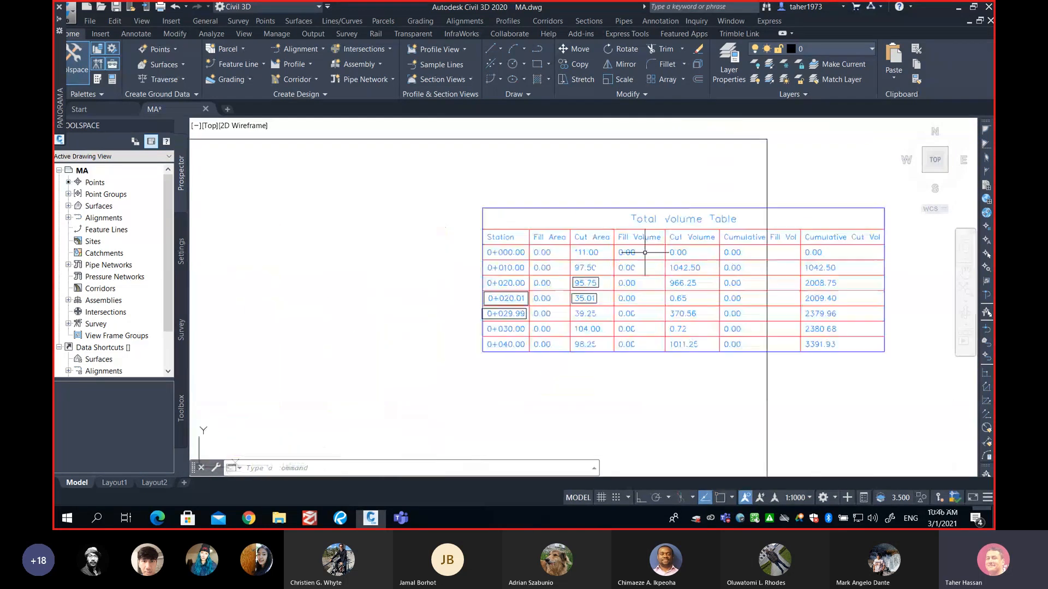
pyautogui.scroll(-5, 753, 304)
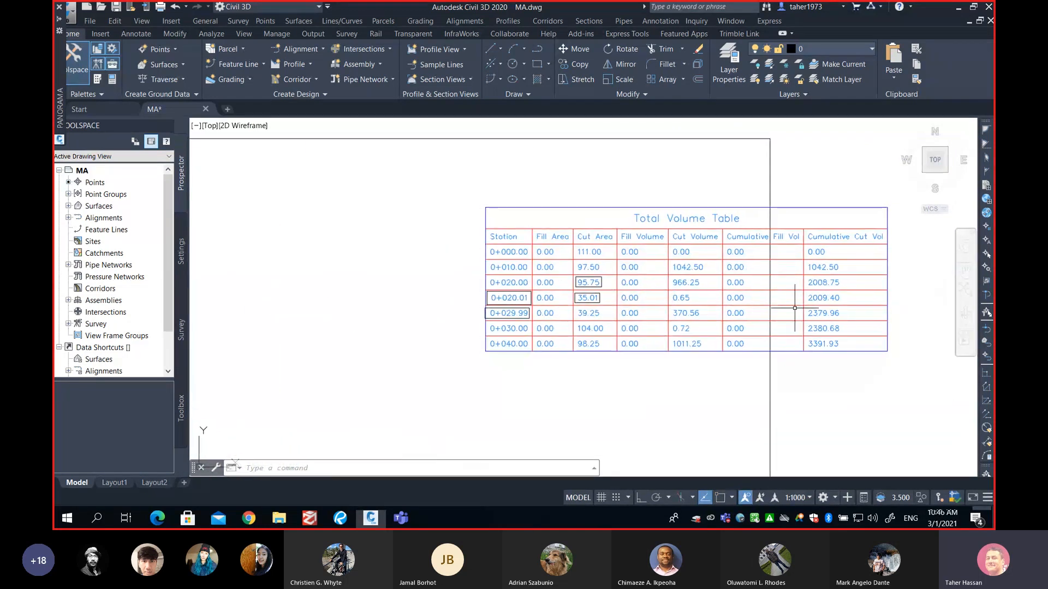
# Step: Review the 0+040.00 section view, the Total Volume Table's notch rows and the overall section sheet layout
pyautogui.moveTo(572, 300); pyautogui.dragTo(633, 275, button='middle')
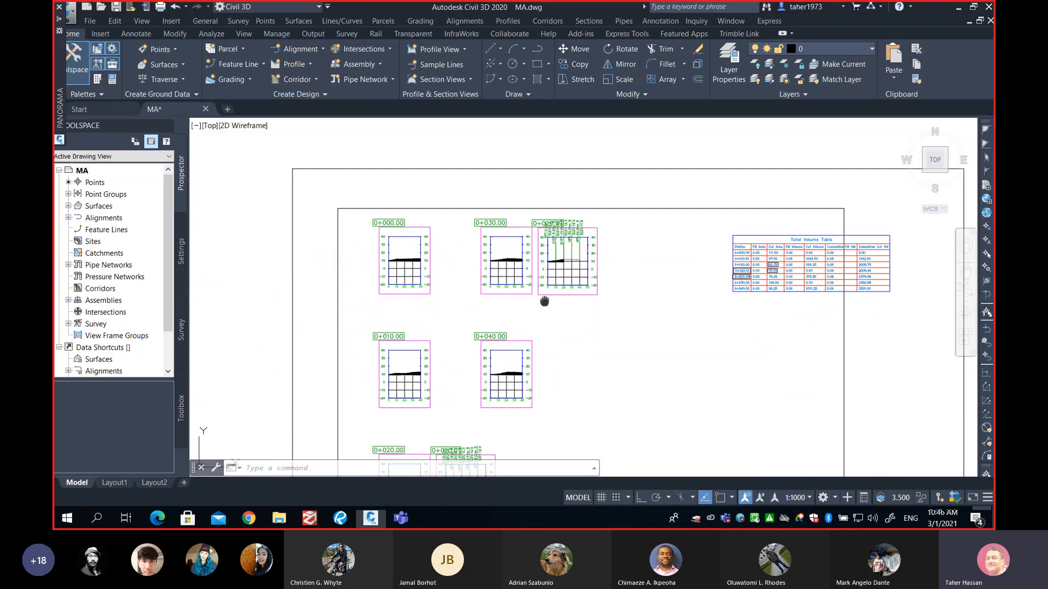
pyautogui.moveTo(542, 297); pyautogui.dragTo(579, 261, button='middle')
pyautogui.scroll(5, 537, 373)
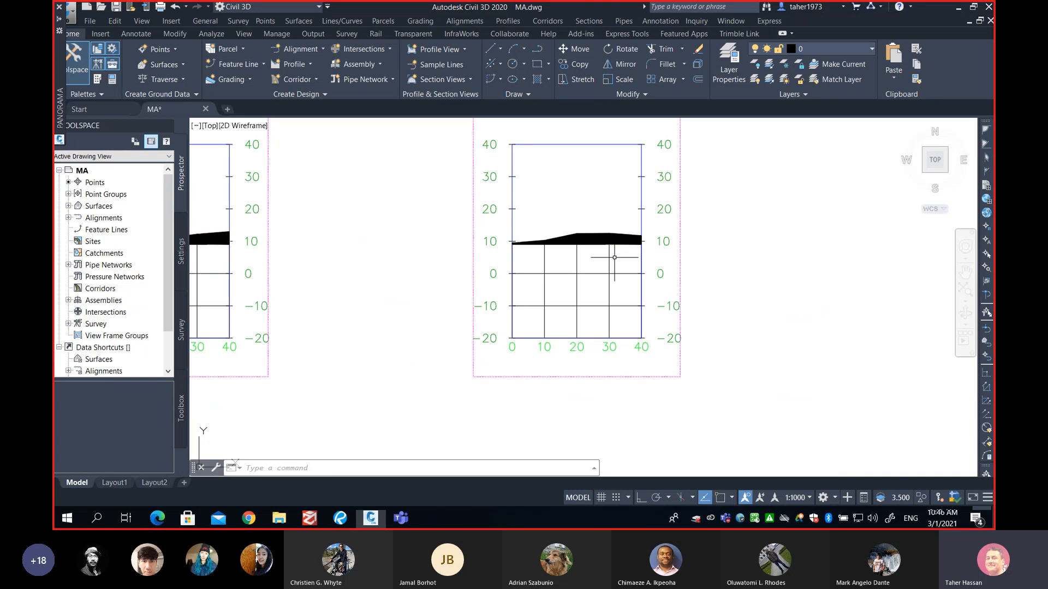
pyautogui.scroll(-5, 614, 257)
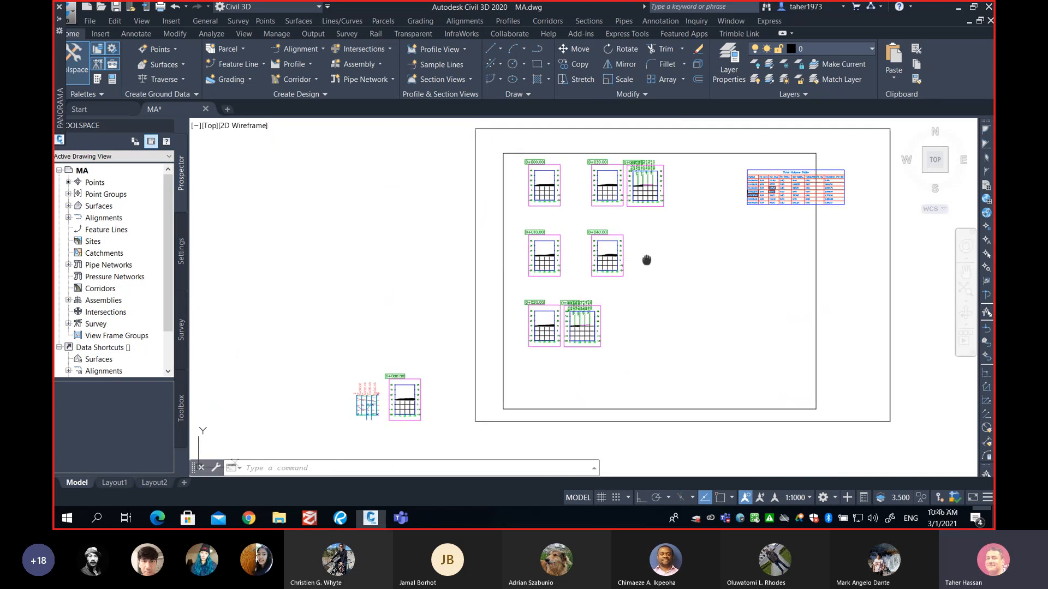
pyautogui.moveTo(646, 259); pyautogui.dragTo(589, 289, button='middle')
pyautogui.scroll(-1, 486, 304)
pyautogui.scroll(4, 596, 242)
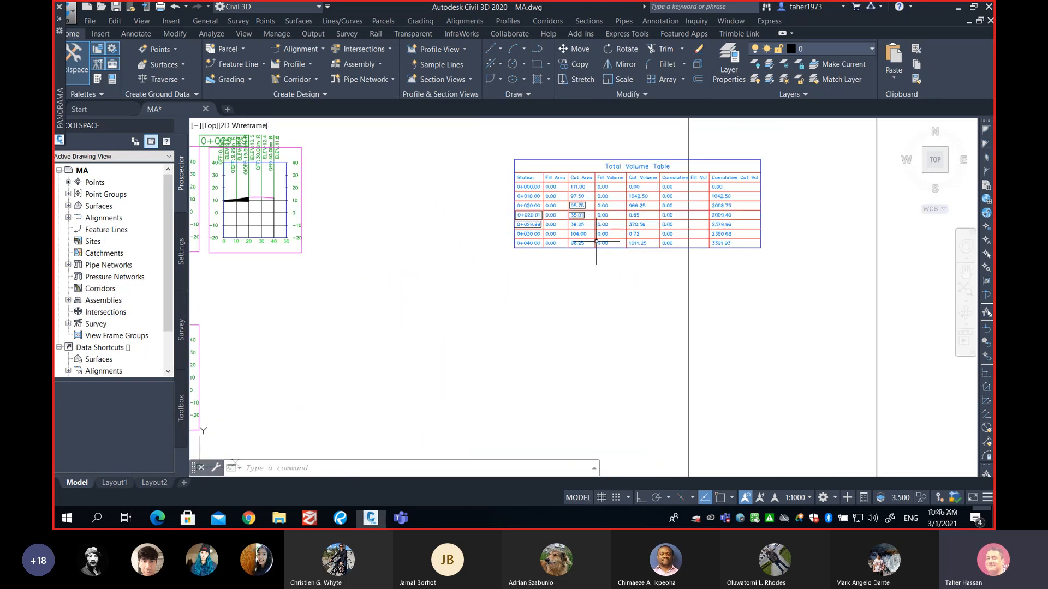
pyautogui.scroll(4, 547, 286)
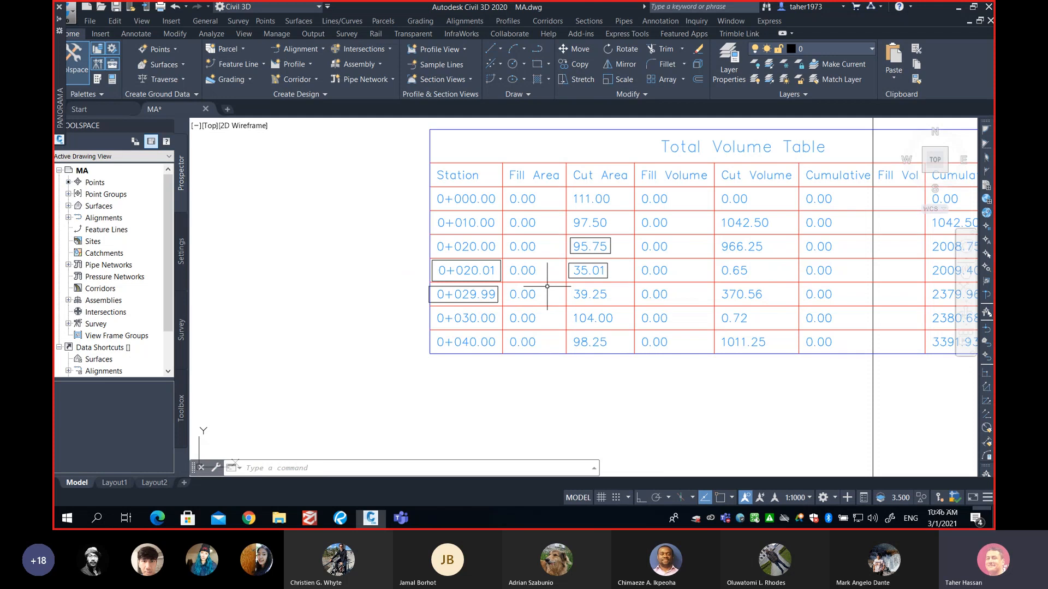
pyautogui.scroll(-6, 547, 286)
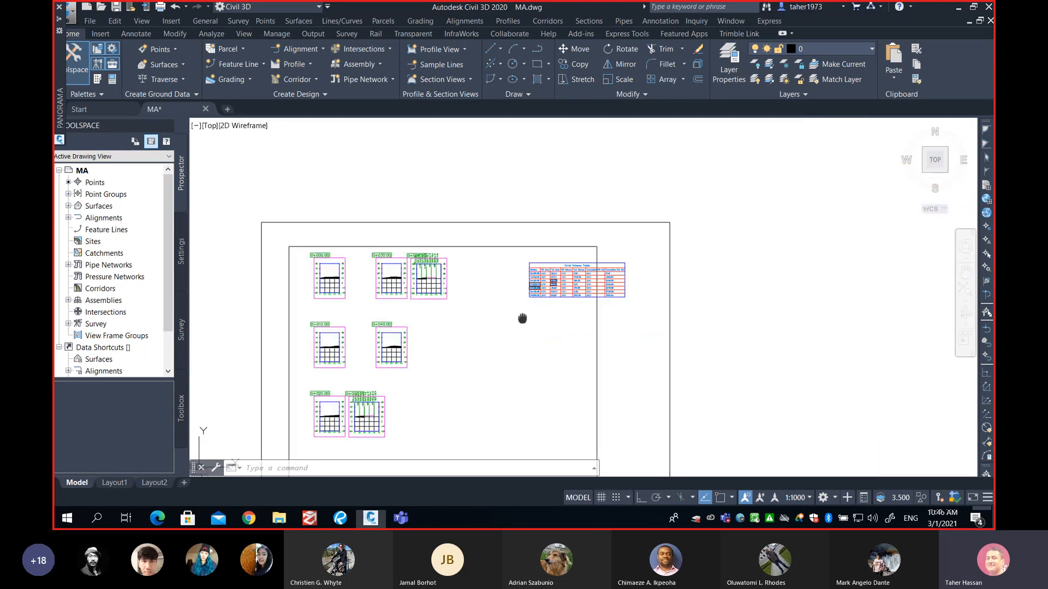
pyautogui.scroll(-2, 615, 275)
pyautogui.moveTo(587, 313); pyautogui.dragTo(610, 283, button='middle')
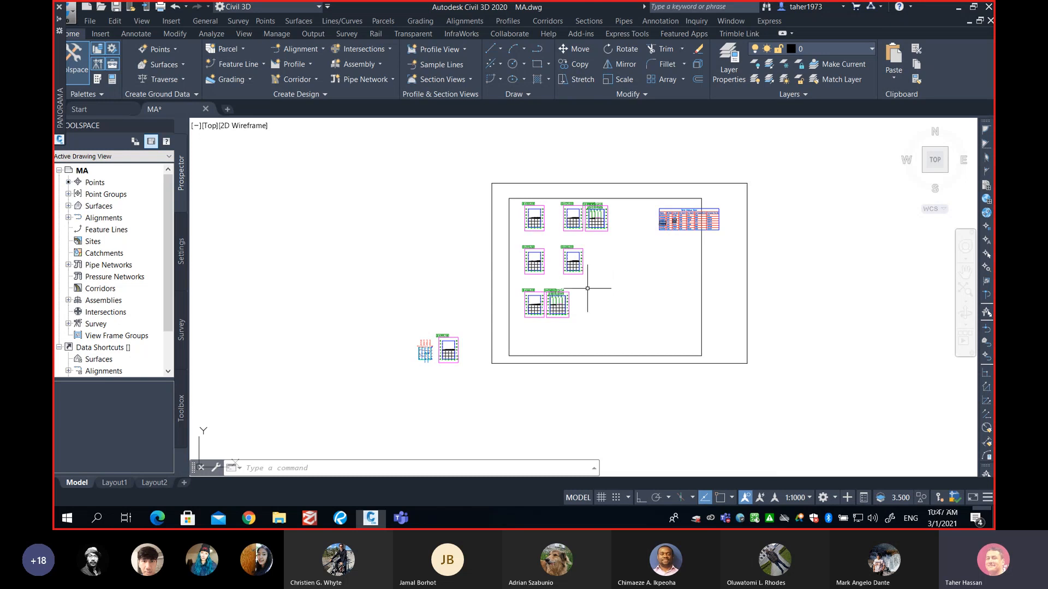
pyautogui.scroll(3, 606, 278)
pyautogui.moveTo(605, 273); pyautogui.dragTo(598, 274, button='middle')
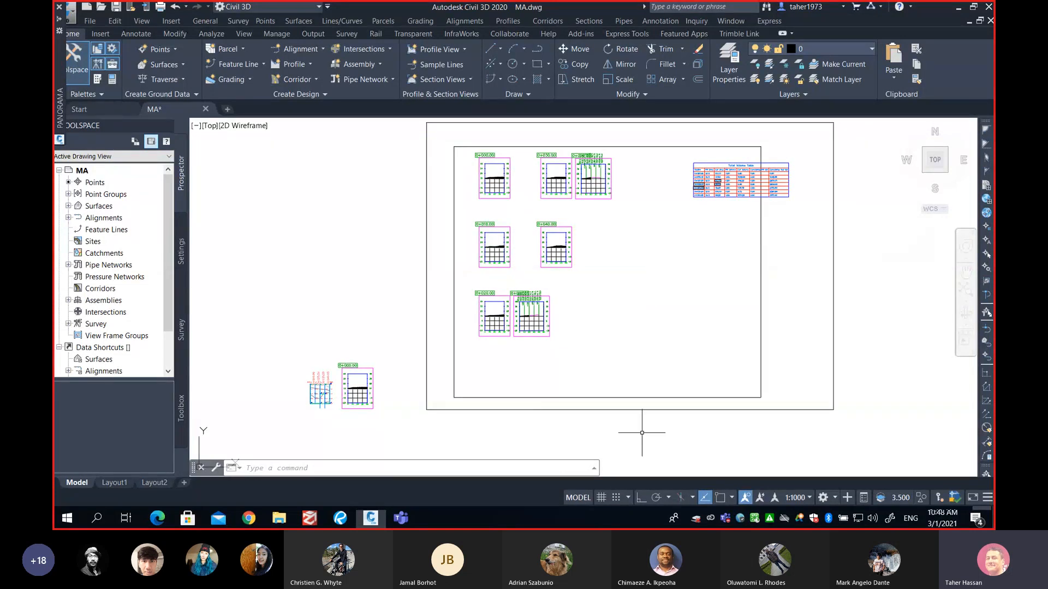
# Step: Switch to Chrome and download the HC drawing file from the MODULE 3 - Curve Computation and Layout page
pyautogui.click(253, 521)
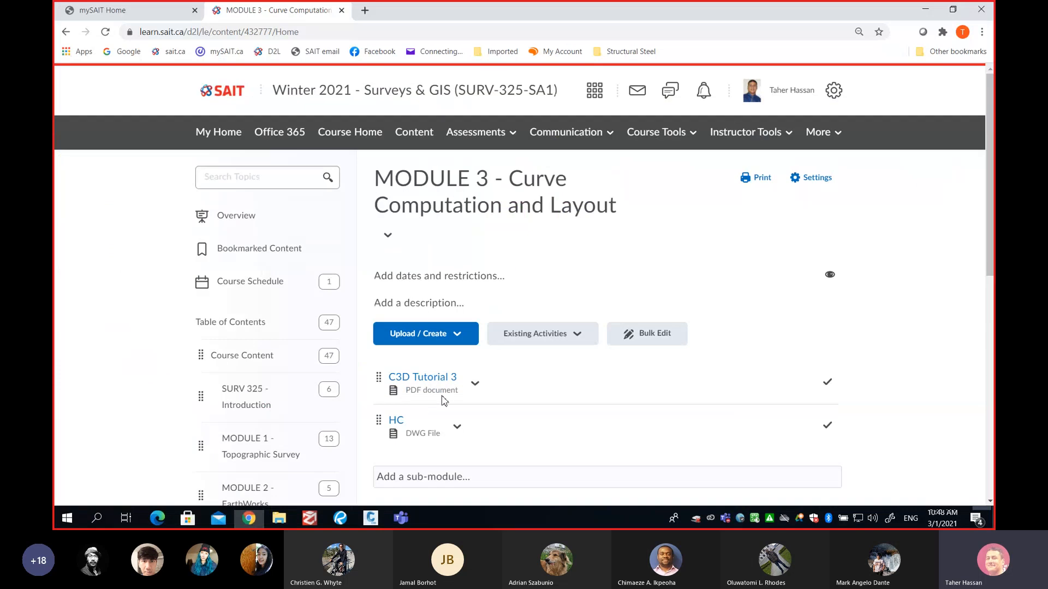
pyautogui.scroll(-1, 519, 378)
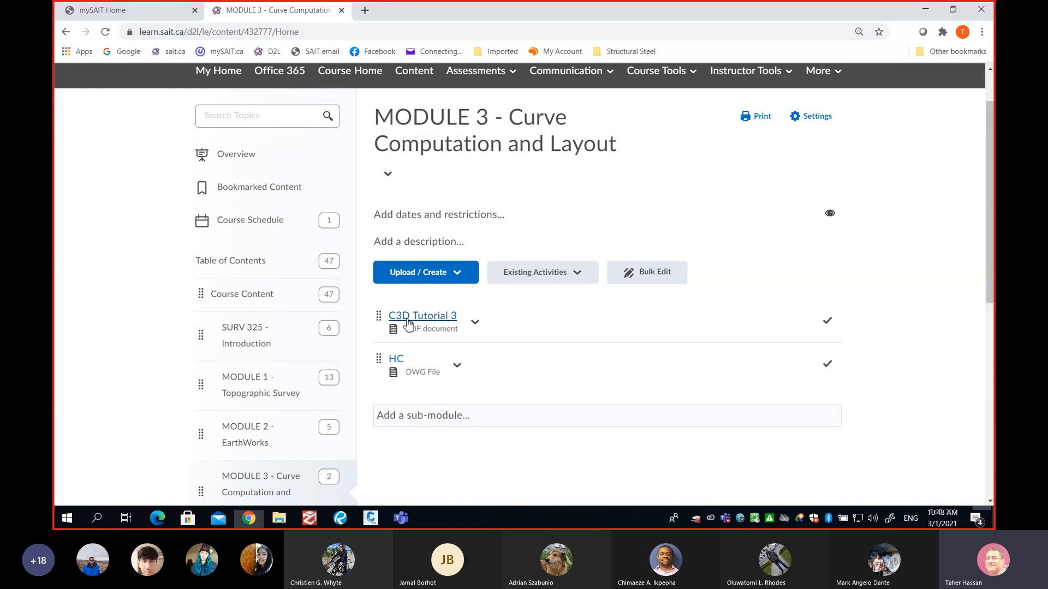
pyautogui.click(459, 367)
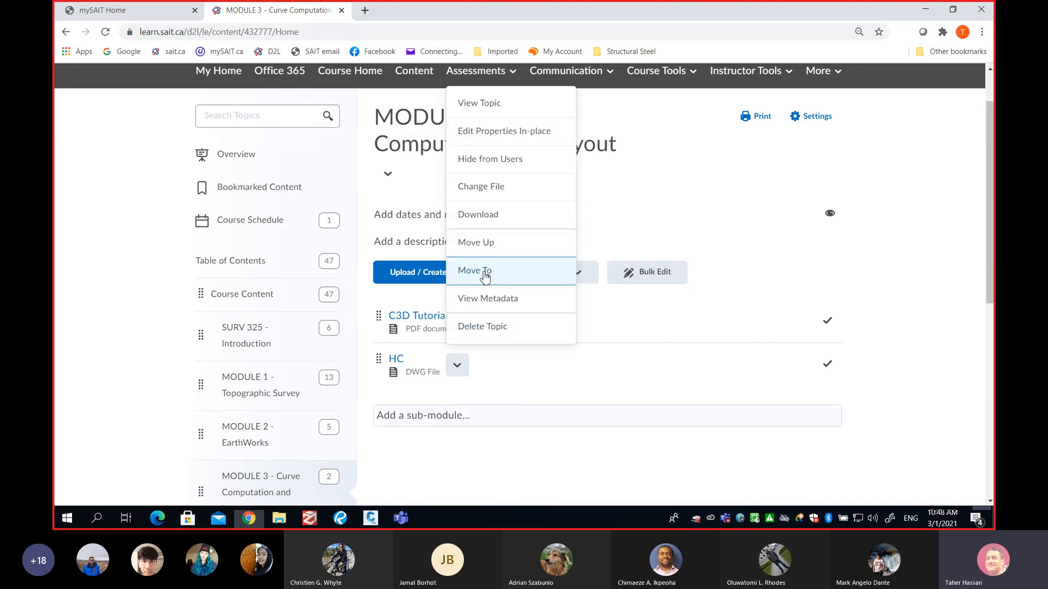
pyautogui.click(516, 221)
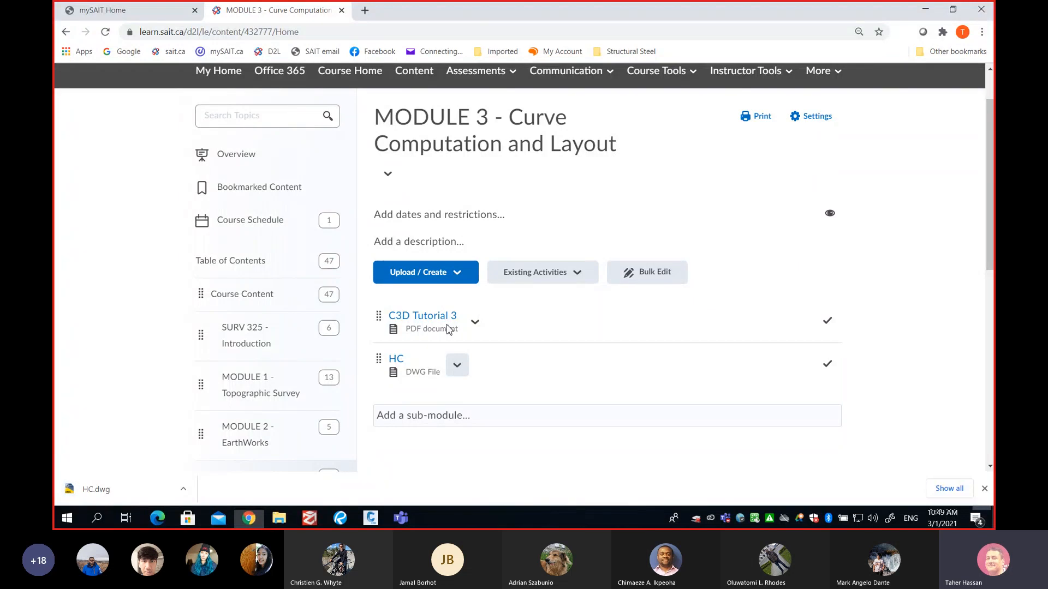
# Step: Switch to the Teams meeting and open its additional meeting options
pyautogui.moveTo(401, 516)
pyautogui.click(382, 480)
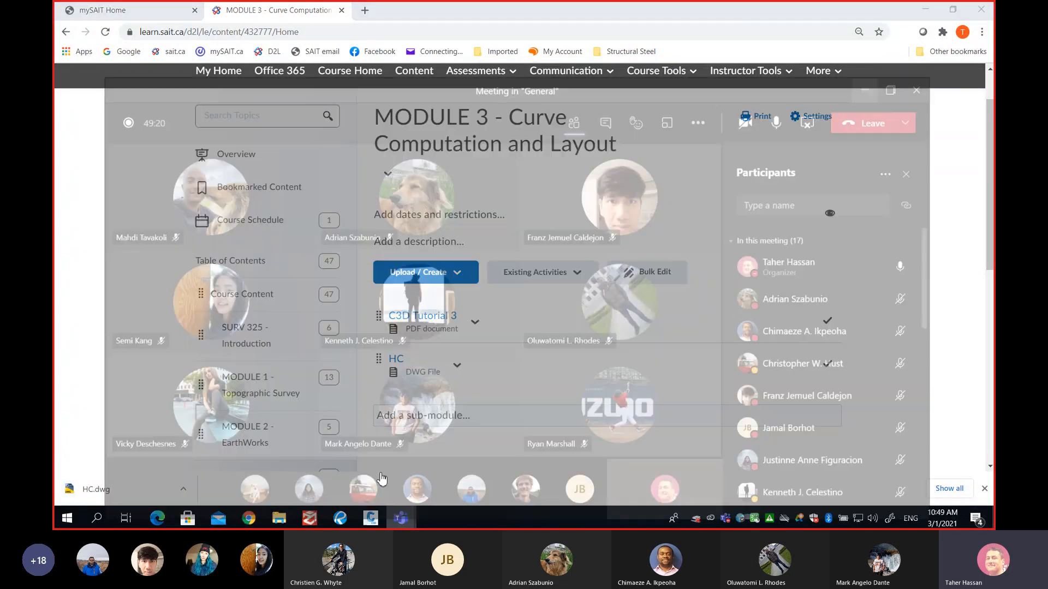
pyautogui.click(730, 53)
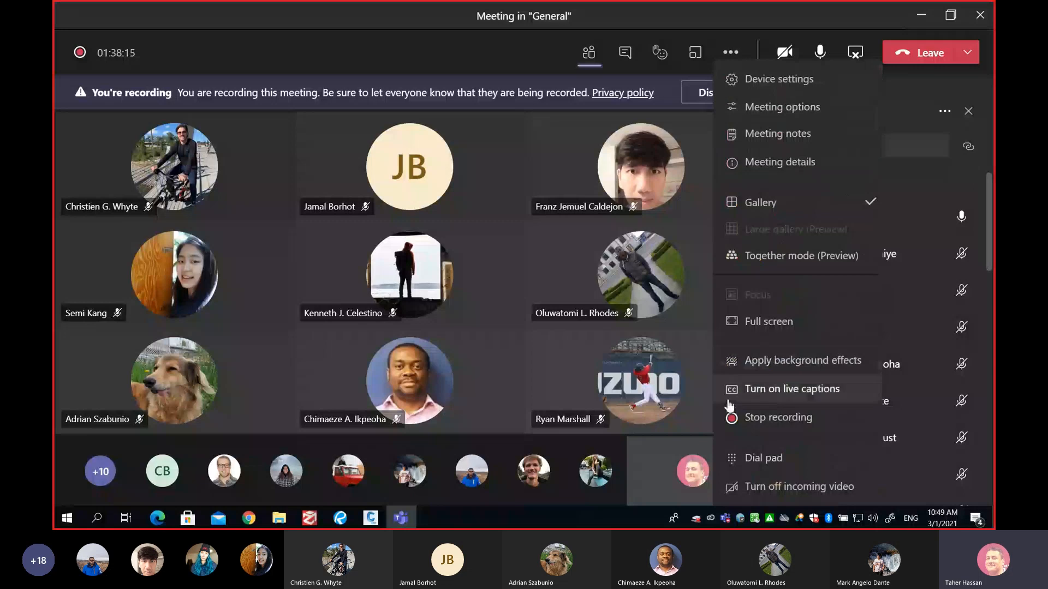